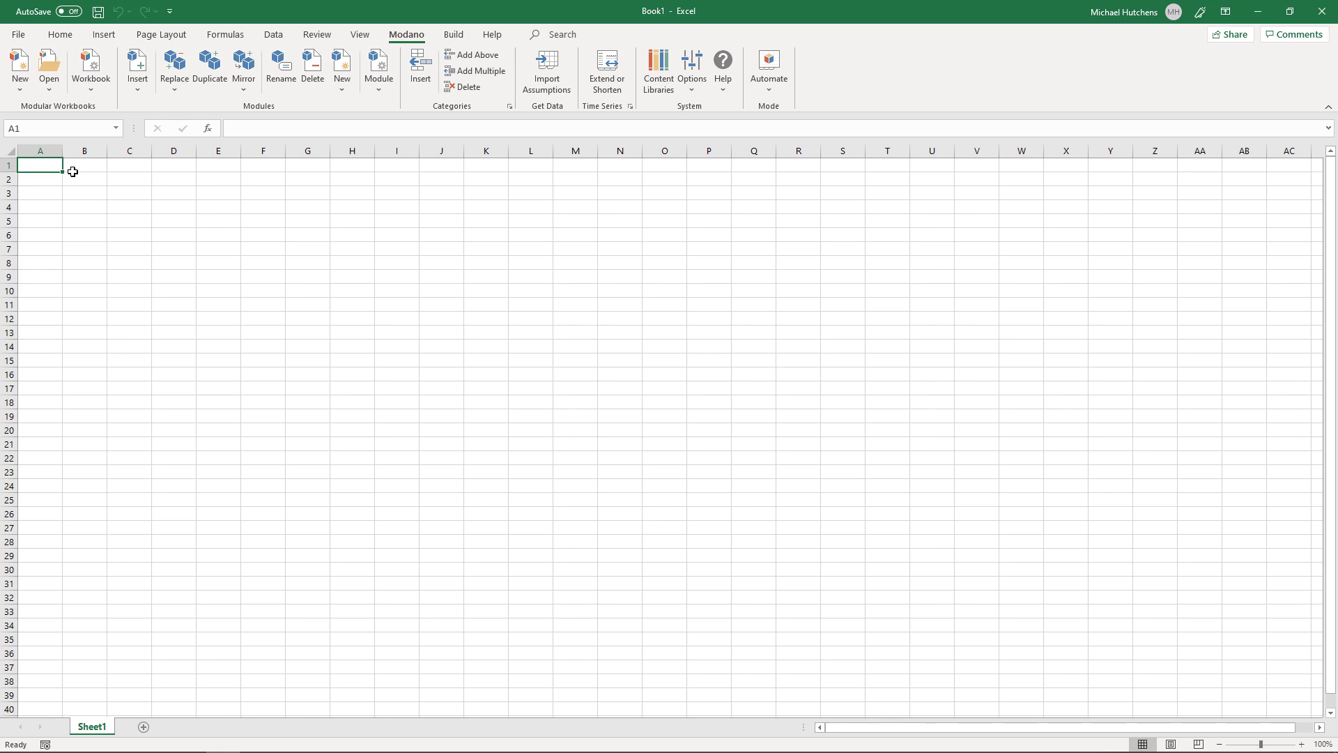
Step: From the Modano example models, select Multi-Business Unit Model (Annual Forecast, Chart of Accounts 1, EBITDA, Category Links)
{"action": "left_click", "coordinate": [49, 82]}
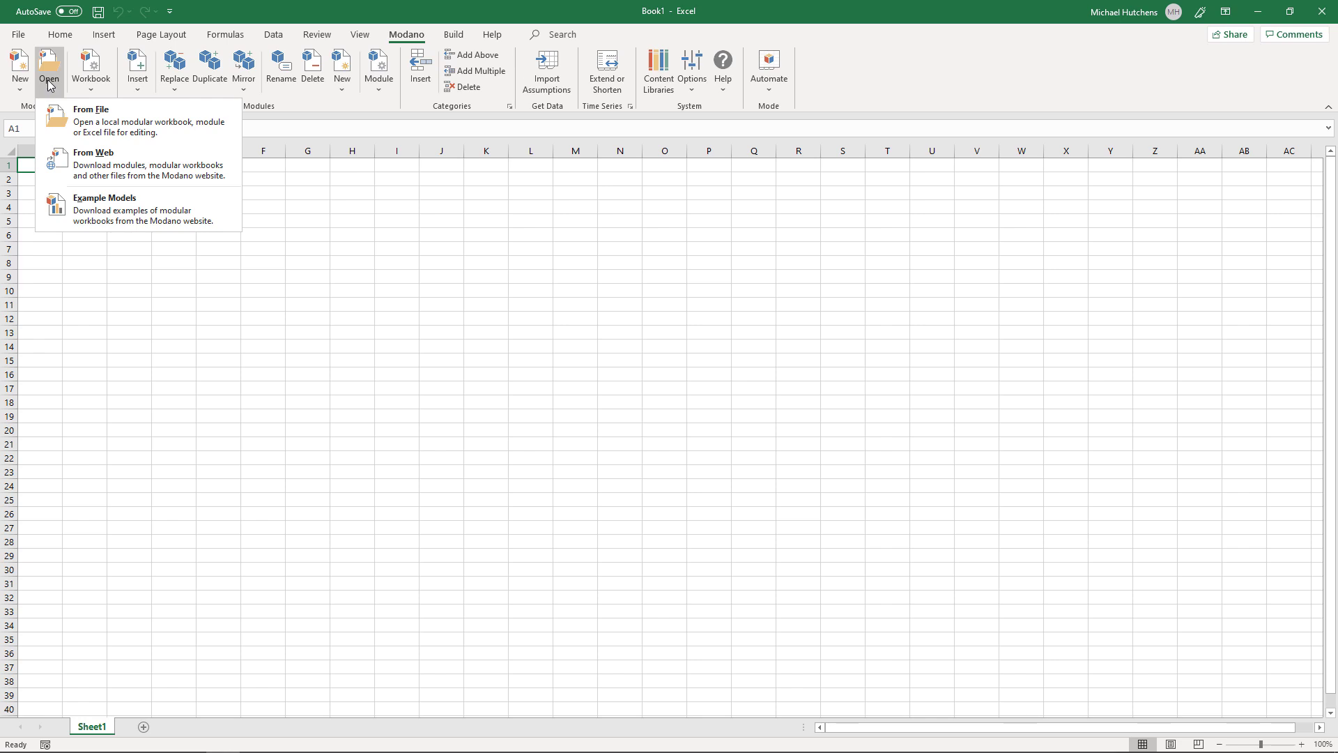
{"action": "left_click", "coordinate": [407, 36]}
{"action": "left_click", "coordinate": [48, 70]}
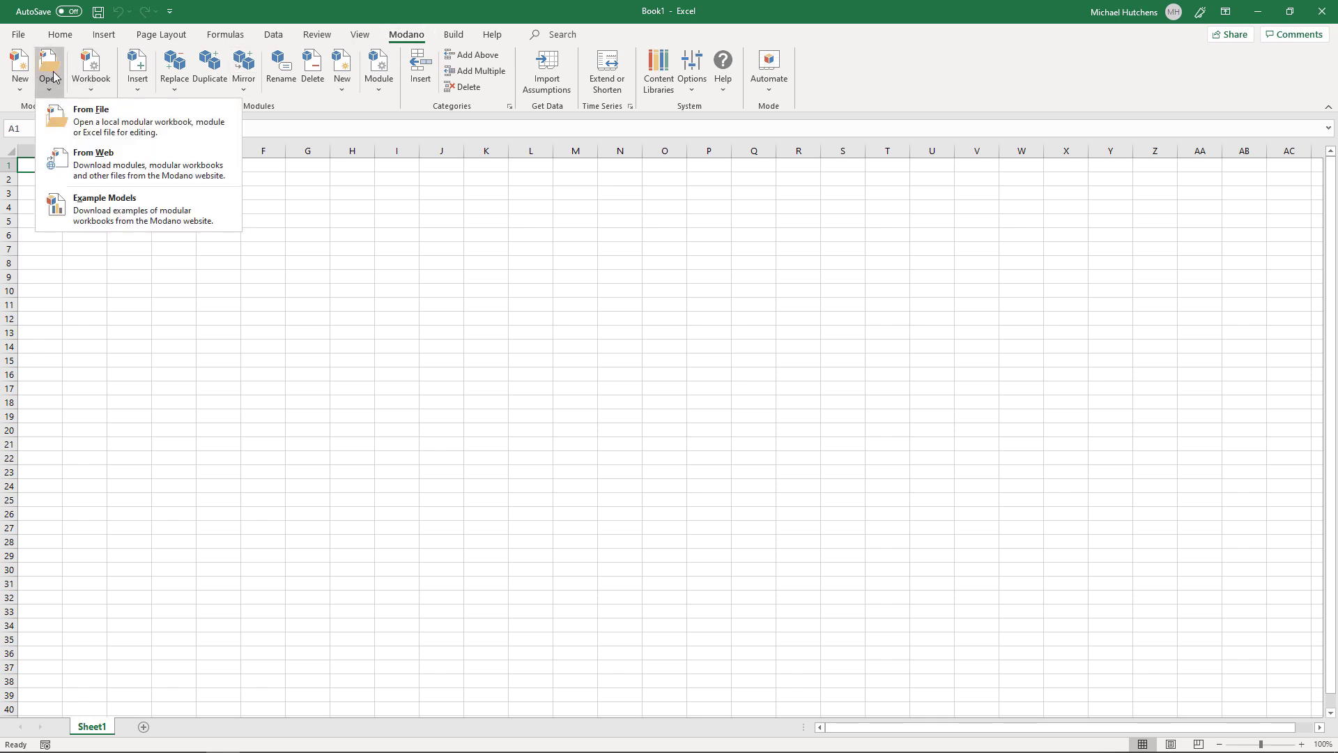
{"action": "left_click", "coordinate": [79, 210]}
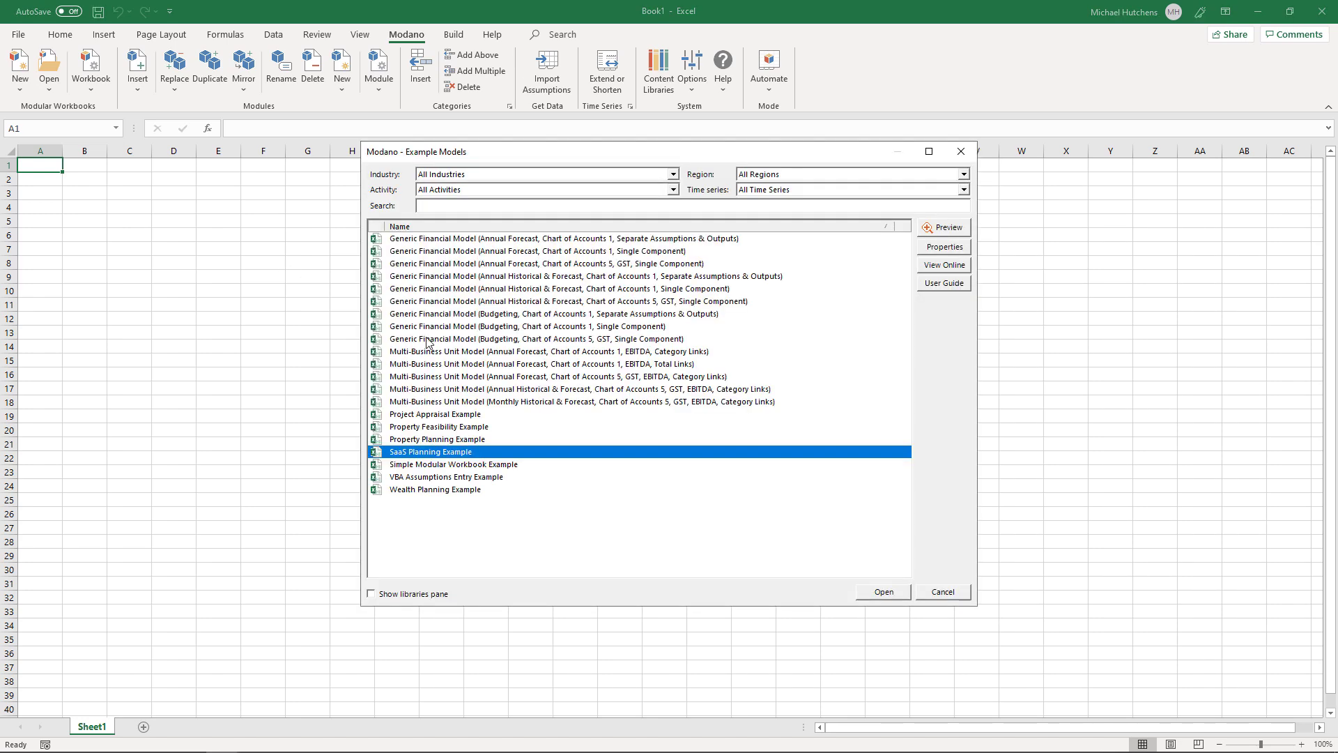
{"action": "left_click", "coordinate": [456, 352]}
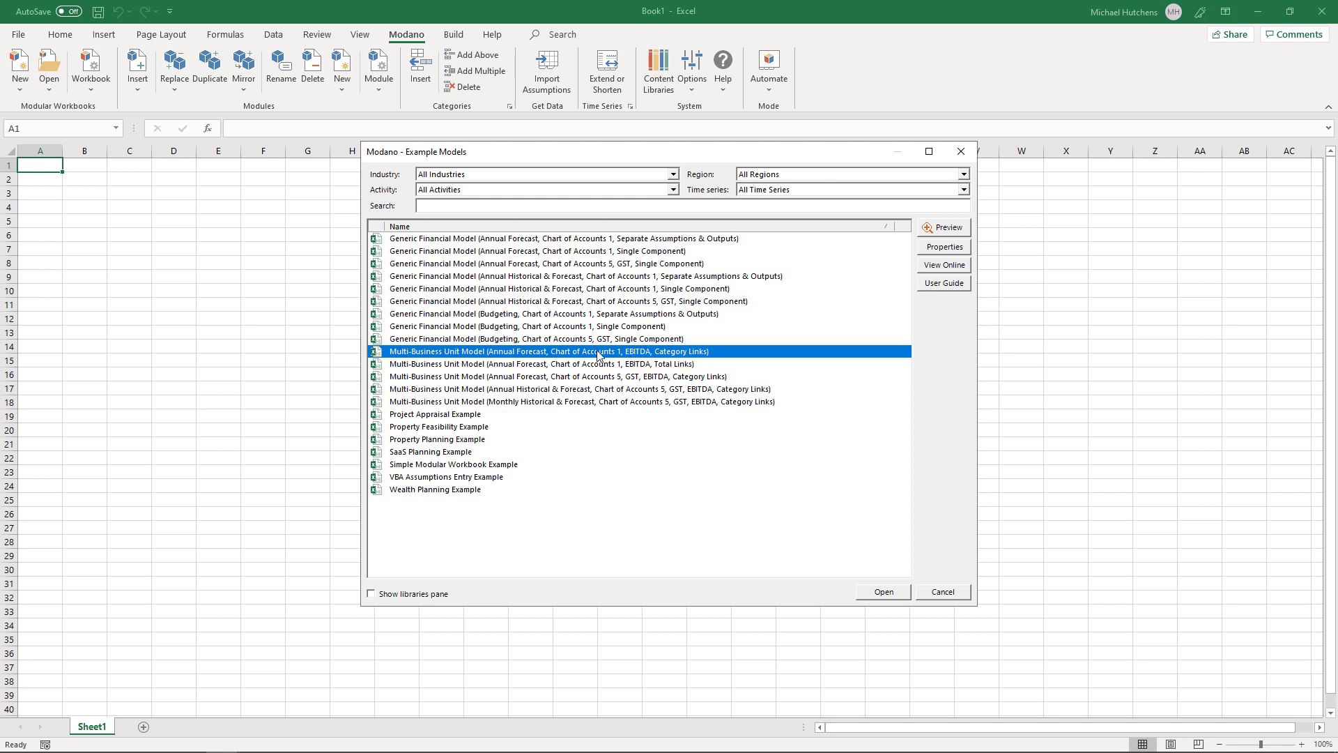
Step: Switch to Chrome and consult the Chart of Accounts page of Modano's Generic Financial Model user guide
{"action": "mouse_move", "coordinate": [247, 745]}
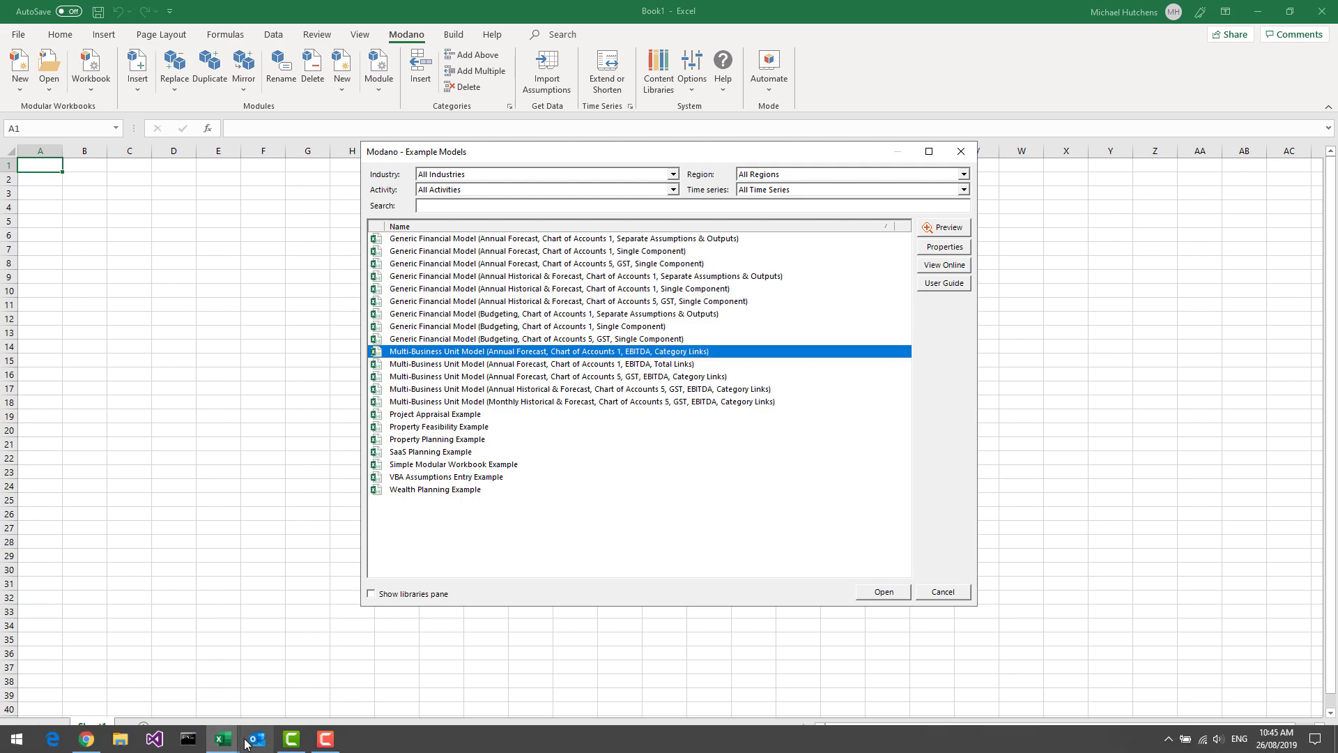
{"action": "left_click", "coordinate": [96, 744]}
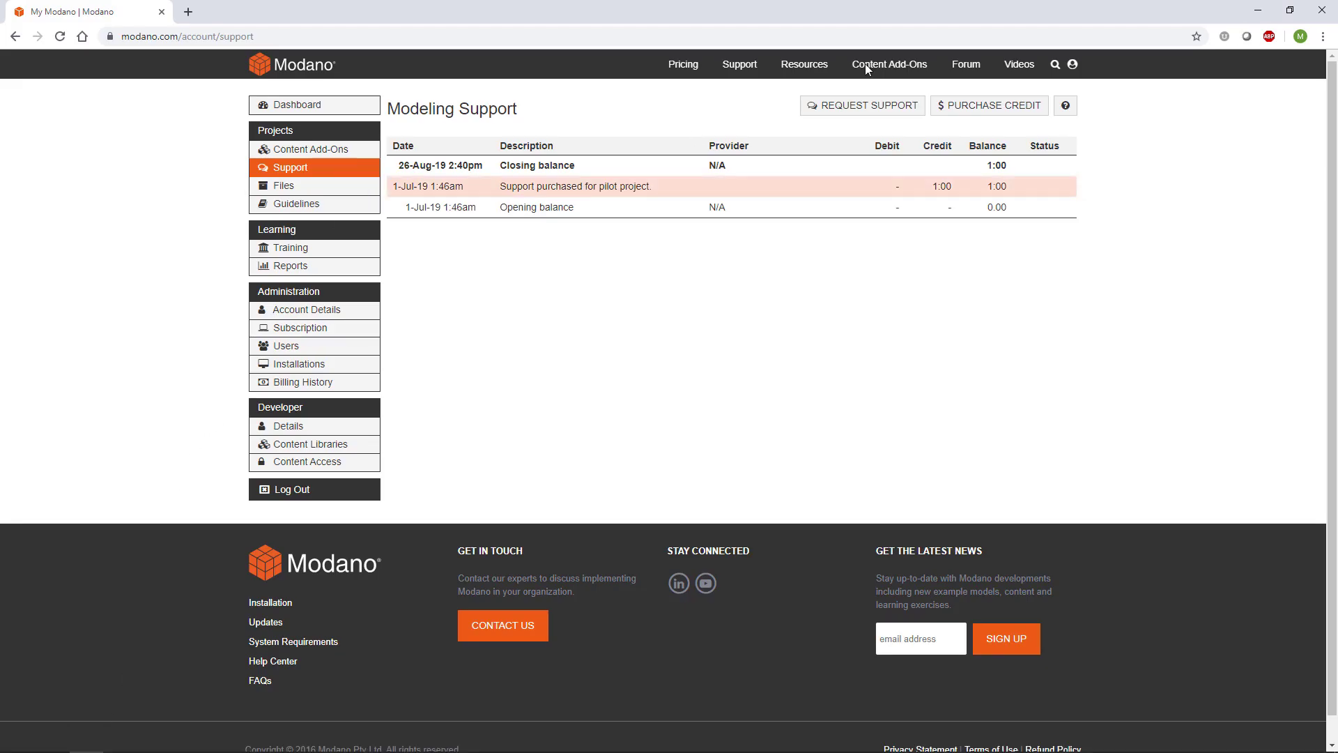
{"action": "left_click", "coordinate": [815, 72]}
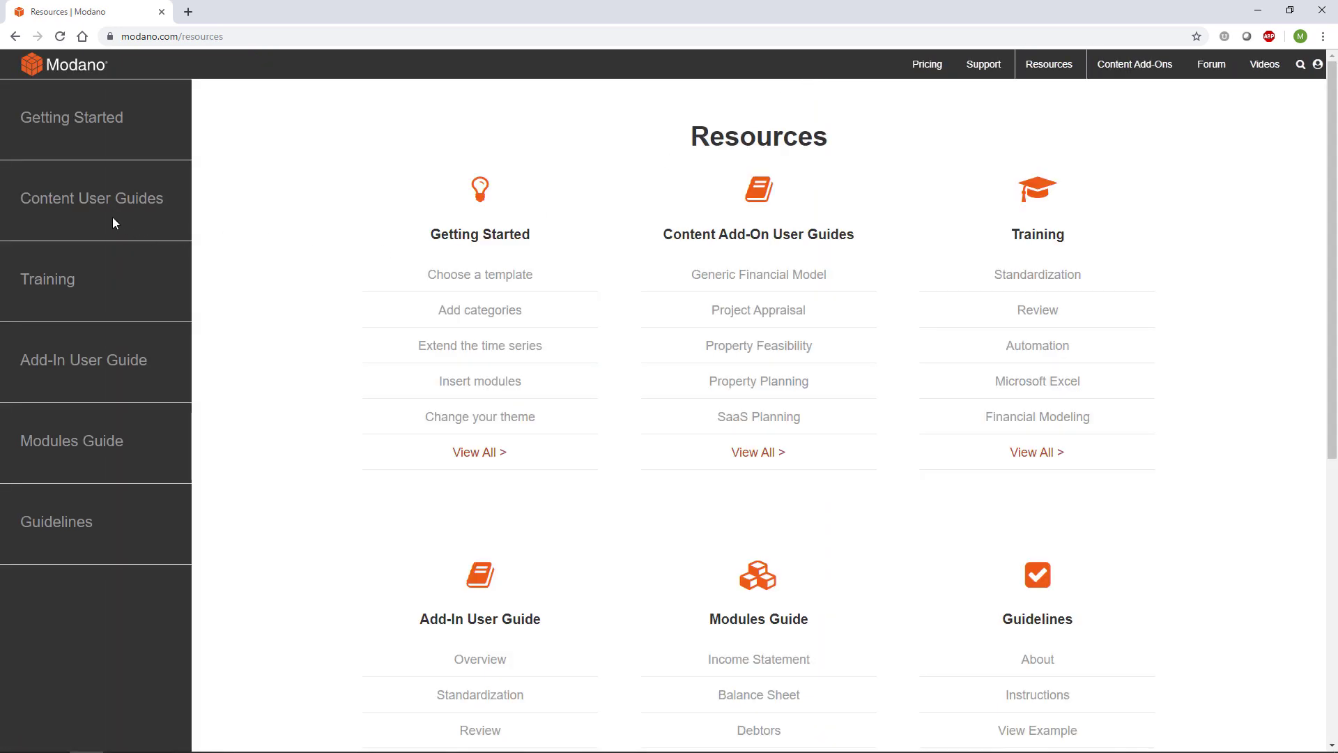
{"action": "left_click", "coordinate": [82, 203]}
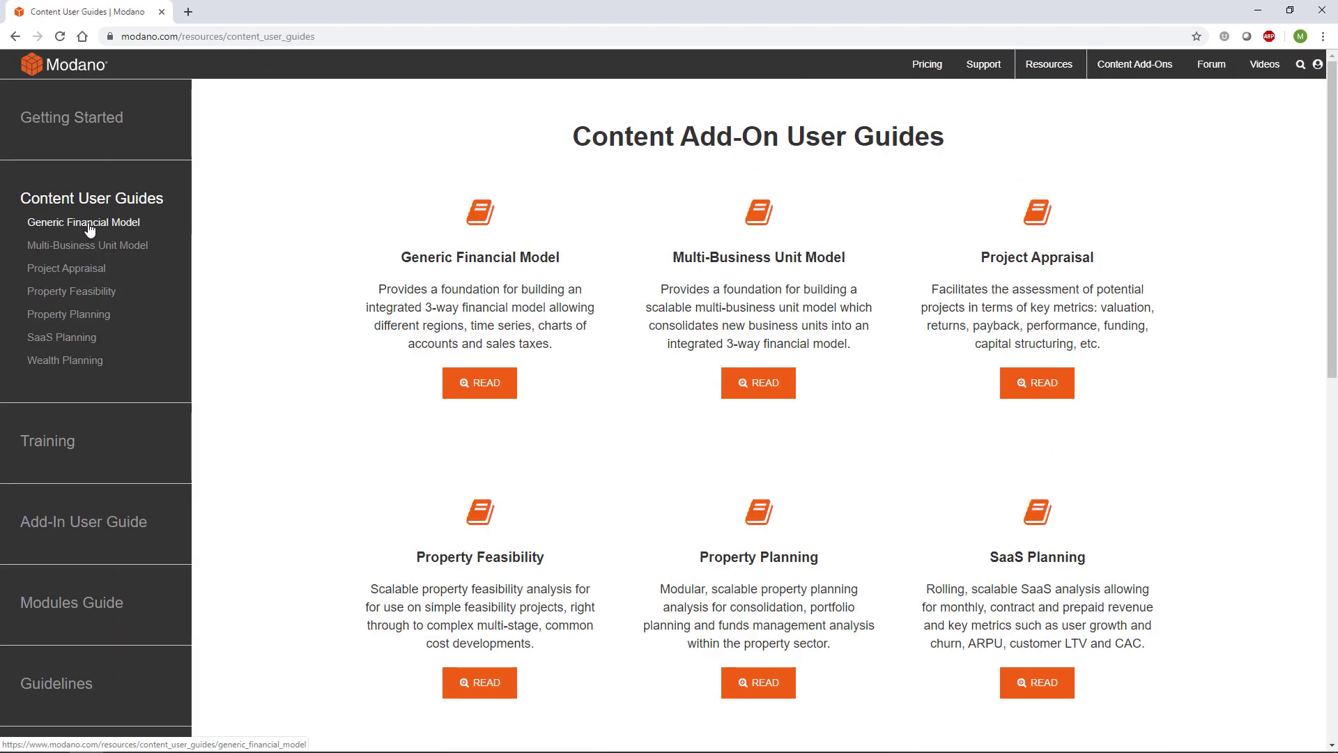
{"action": "left_click", "coordinate": [89, 224]}
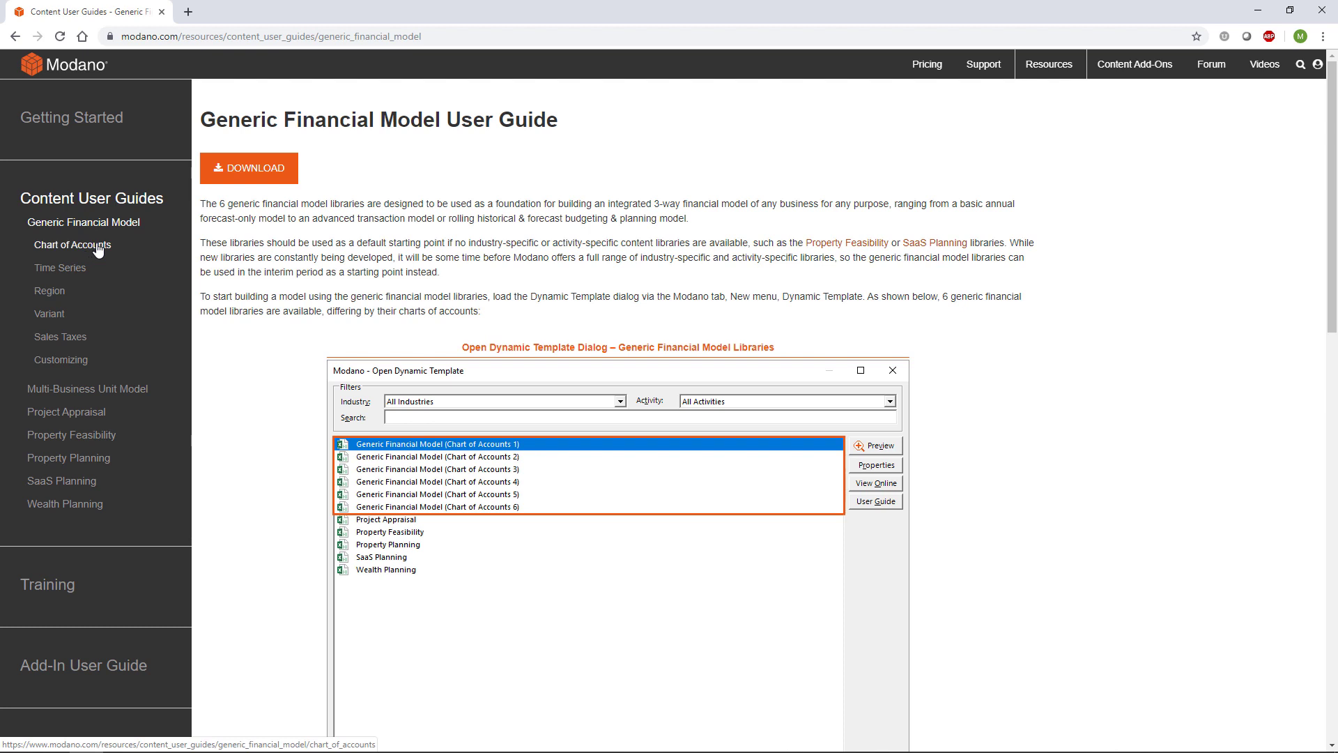
{"action": "left_click", "coordinate": [96, 246]}
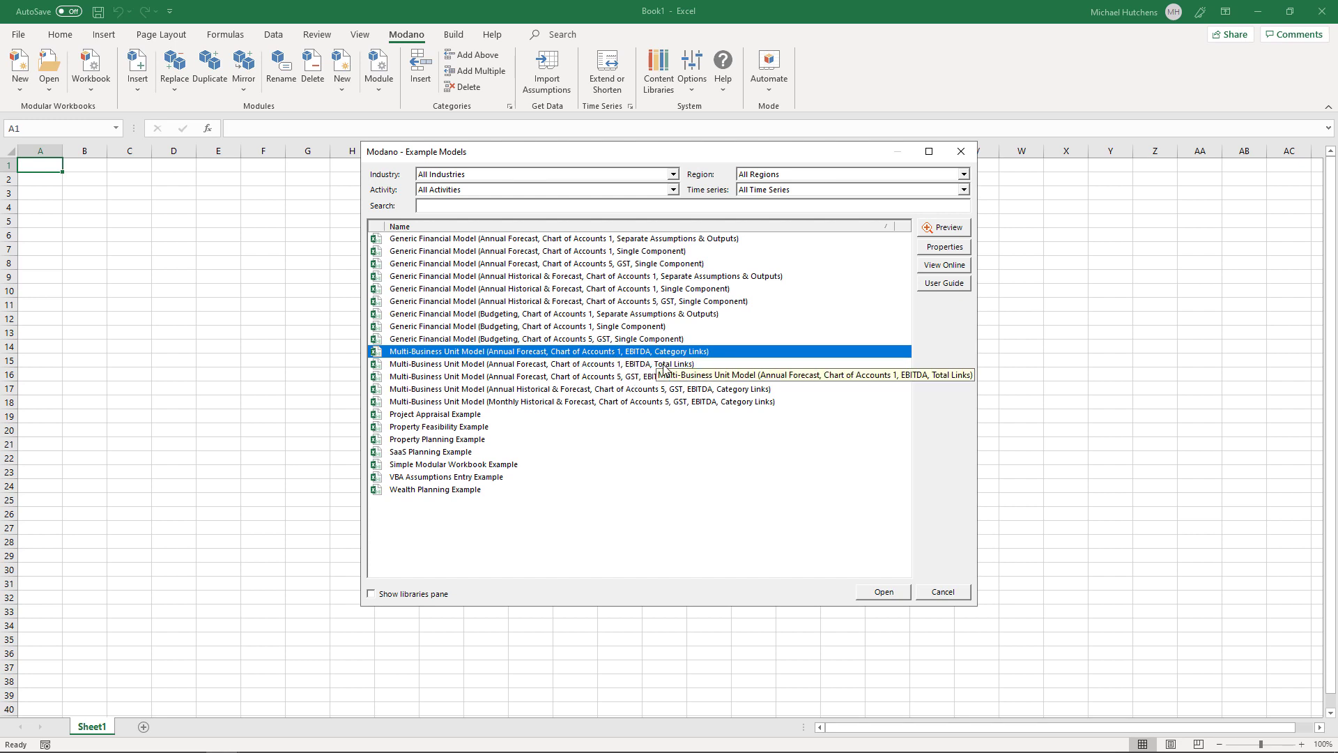
Step: In Excel, open the selected multi-business unit example model and go to its Business Units sheet
{"action": "left_click", "coordinate": [884, 591]}
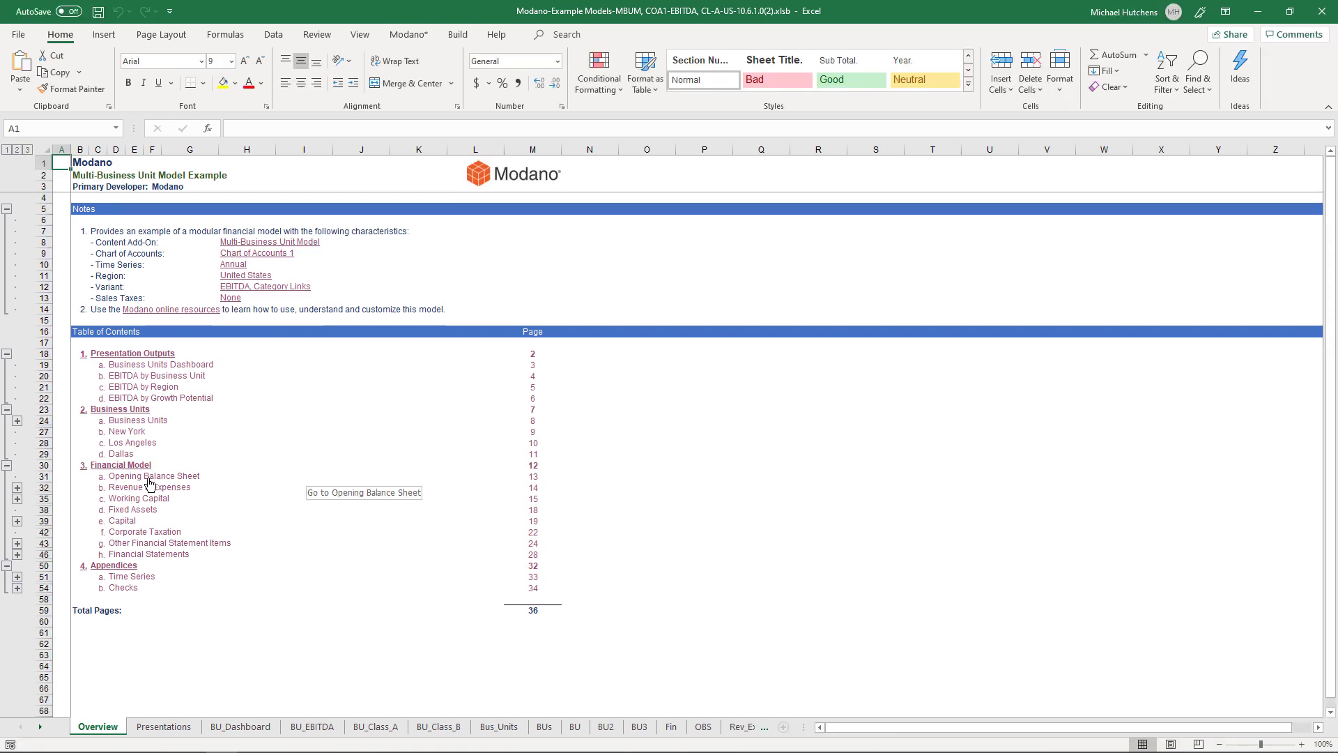
{"action": "left_click", "coordinate": [408, 34]}
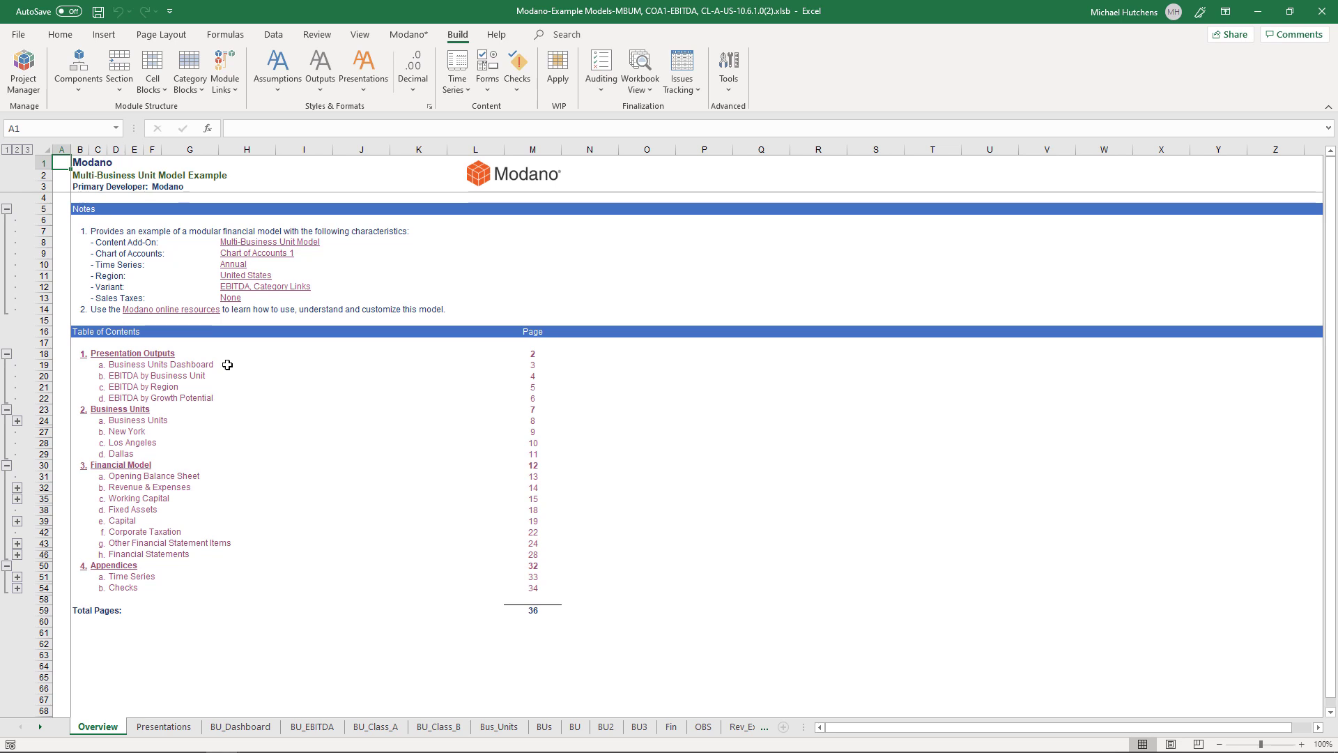
{"action": "left_click", "coordinate": [134, 421]}
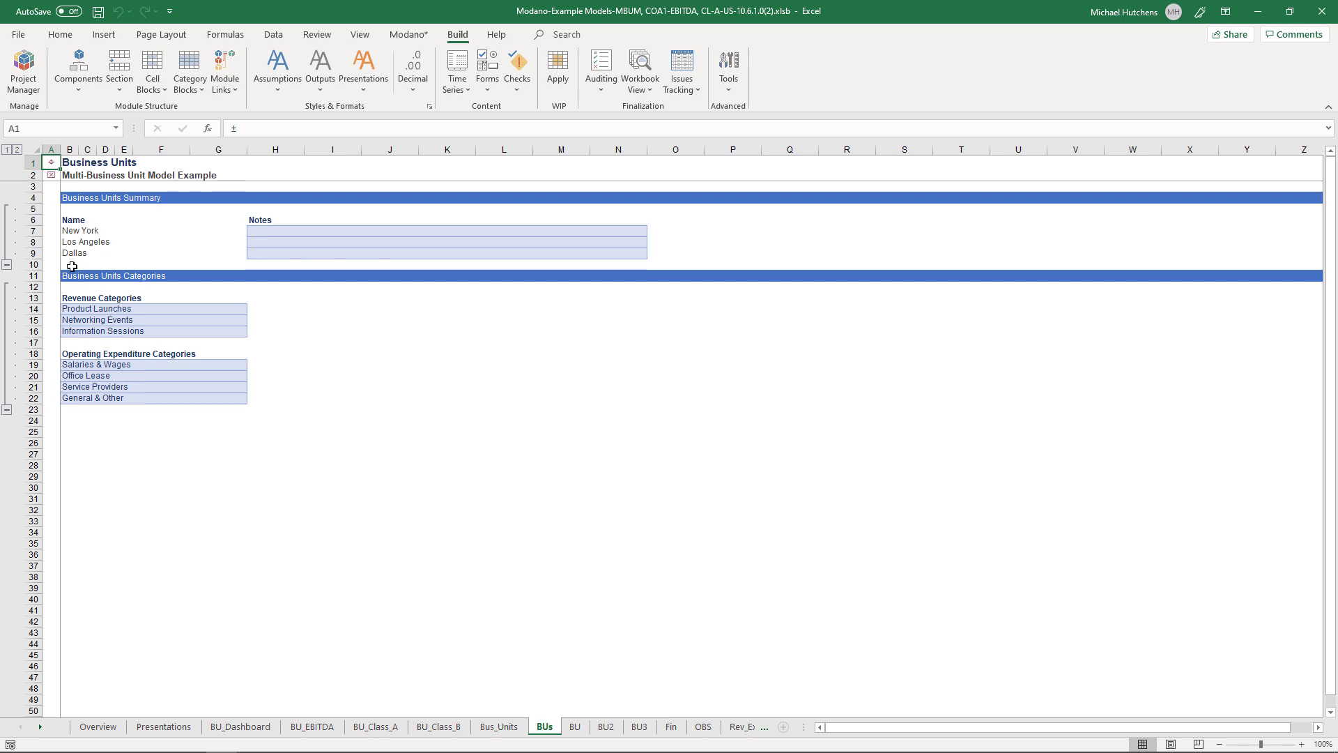
Step: Compare the New York business unit sheet with the category lists on the Business Units sheet
{"action": "left_click", "coordinate": [51, 163]}
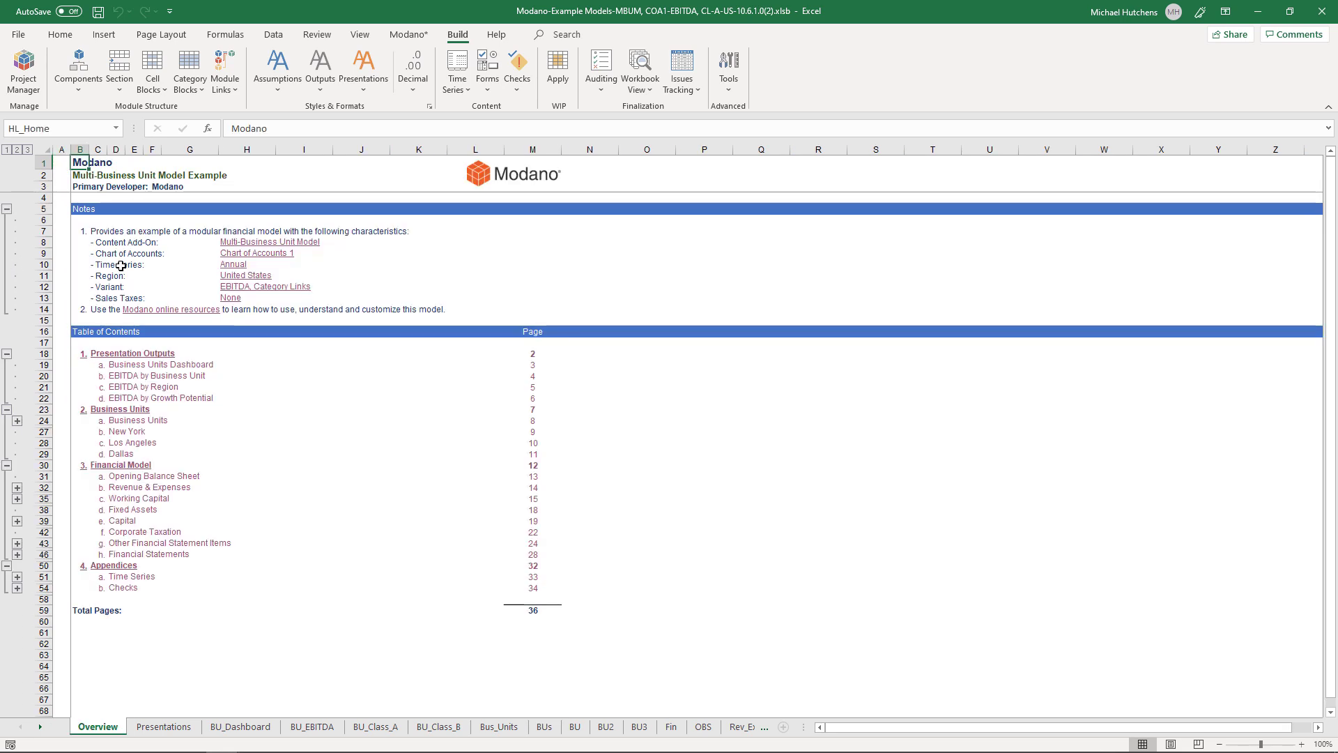
{"action": "left_click", "coordinate": [121, 433]}
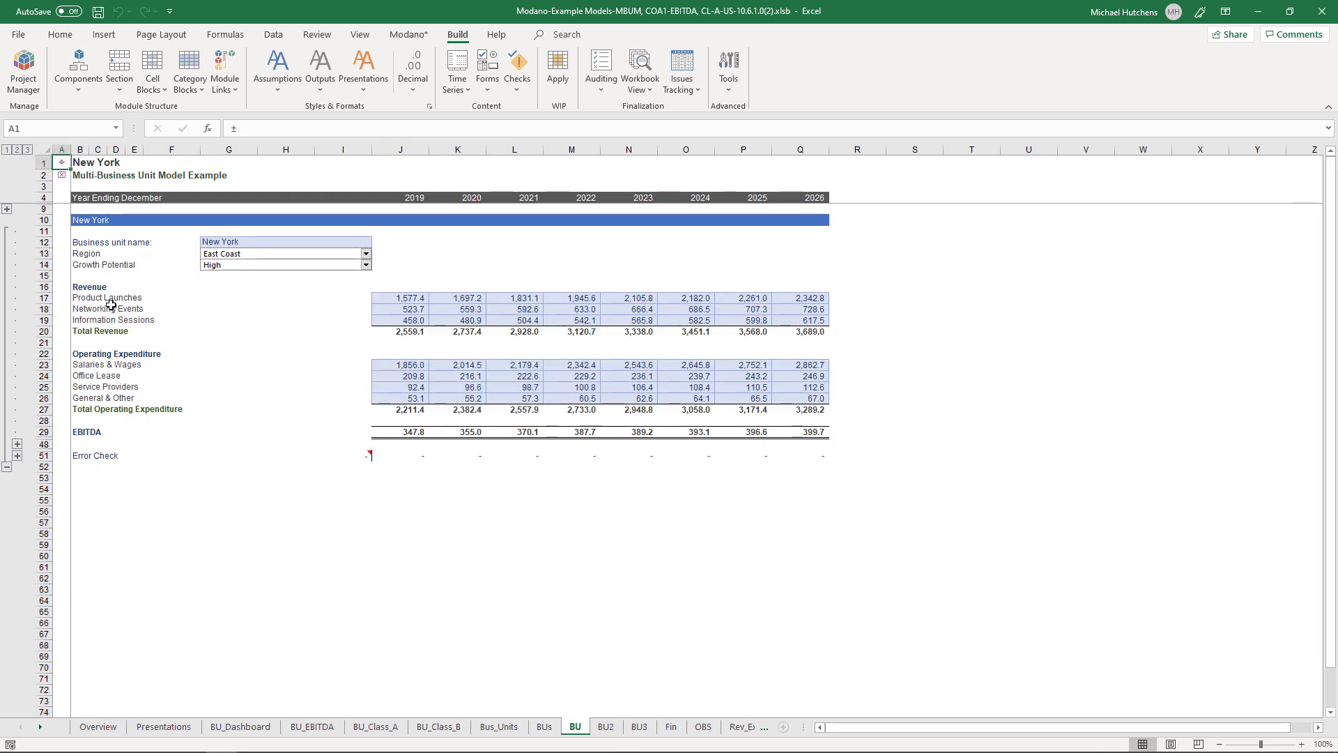
{"action": "left_click", "coordinate": [544, 727]}
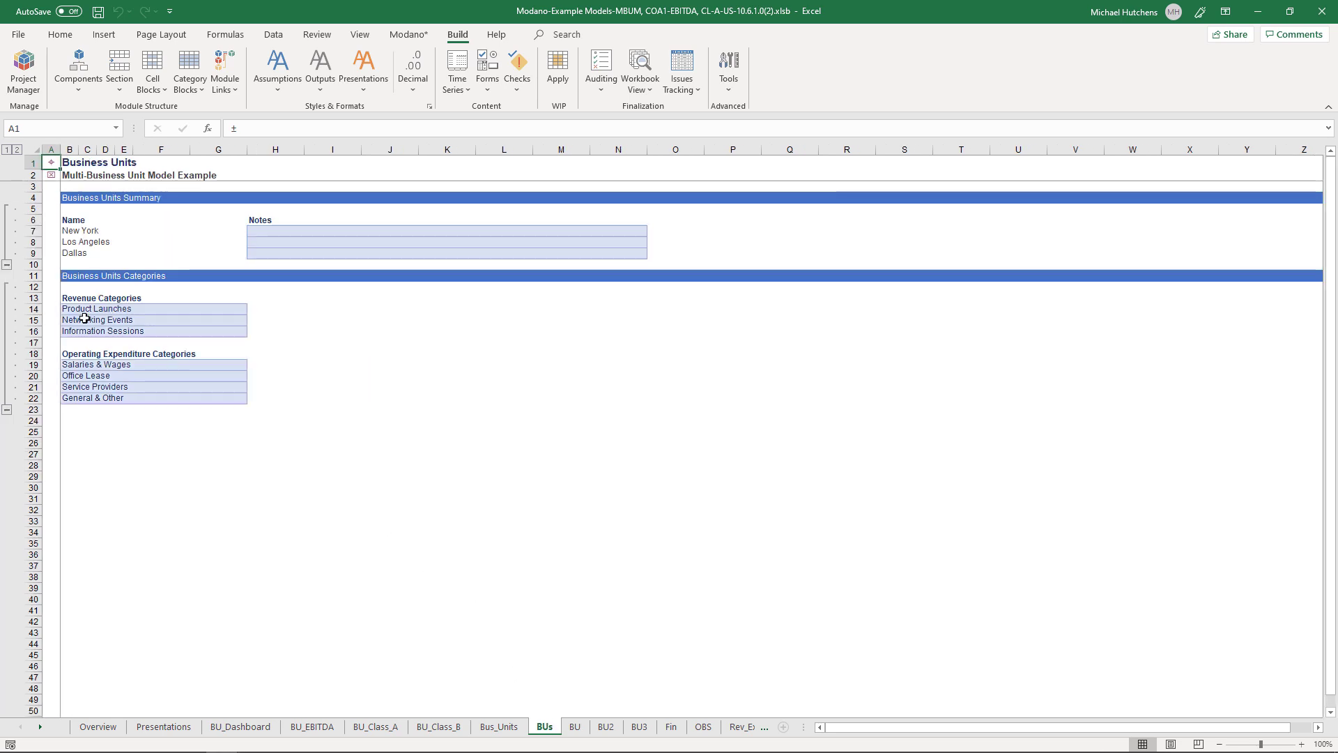
{"action": "left_click", "coordinate": [118, 353]}
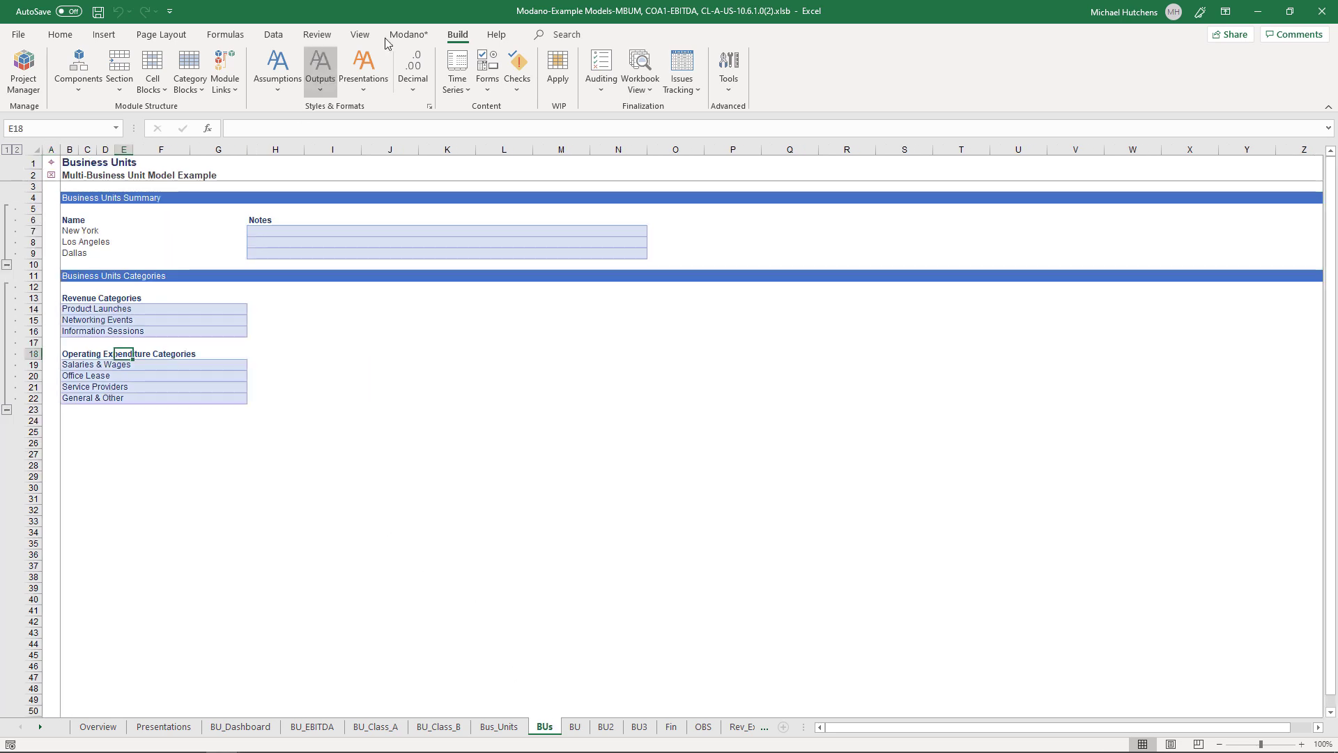
{"action": "left_click", "coordinate": [408, 34]}
{"action": "left_click", "coordinate": [315, 82]}
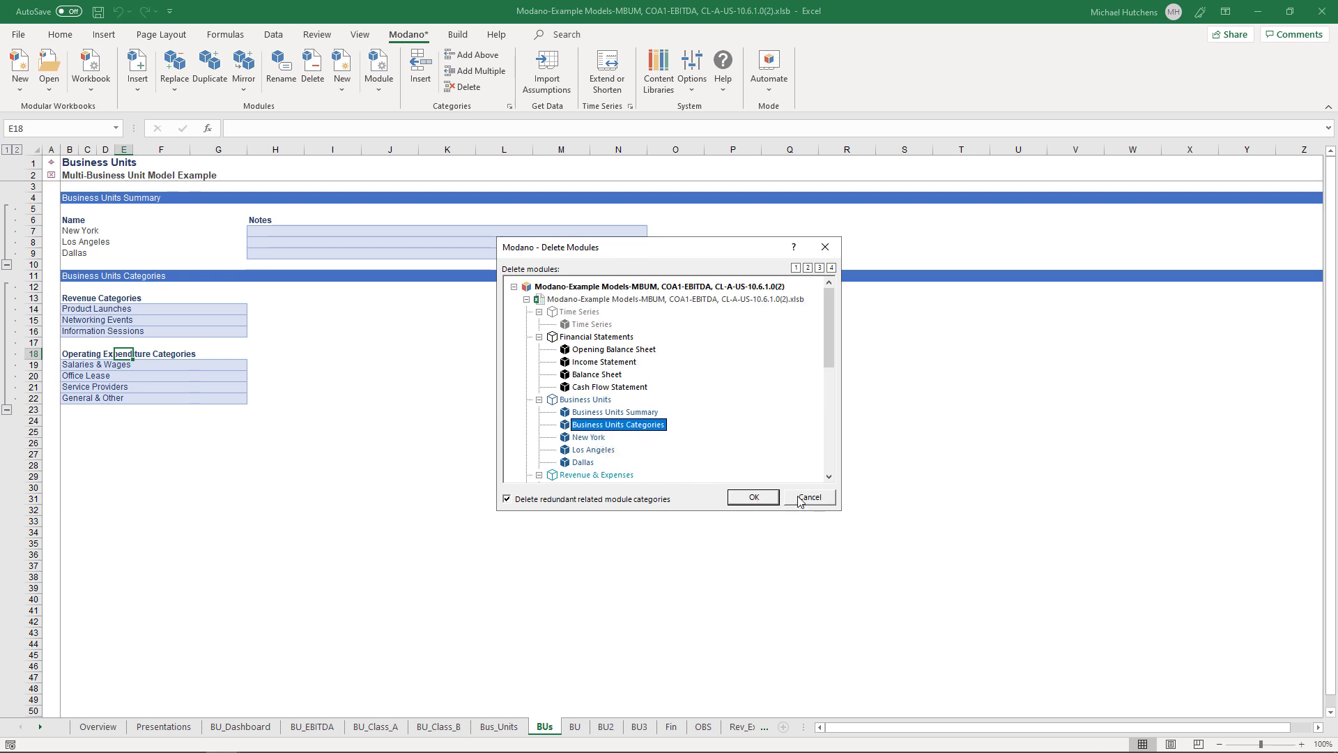
{"action": "left_click", "coordinate": [753, 496]}
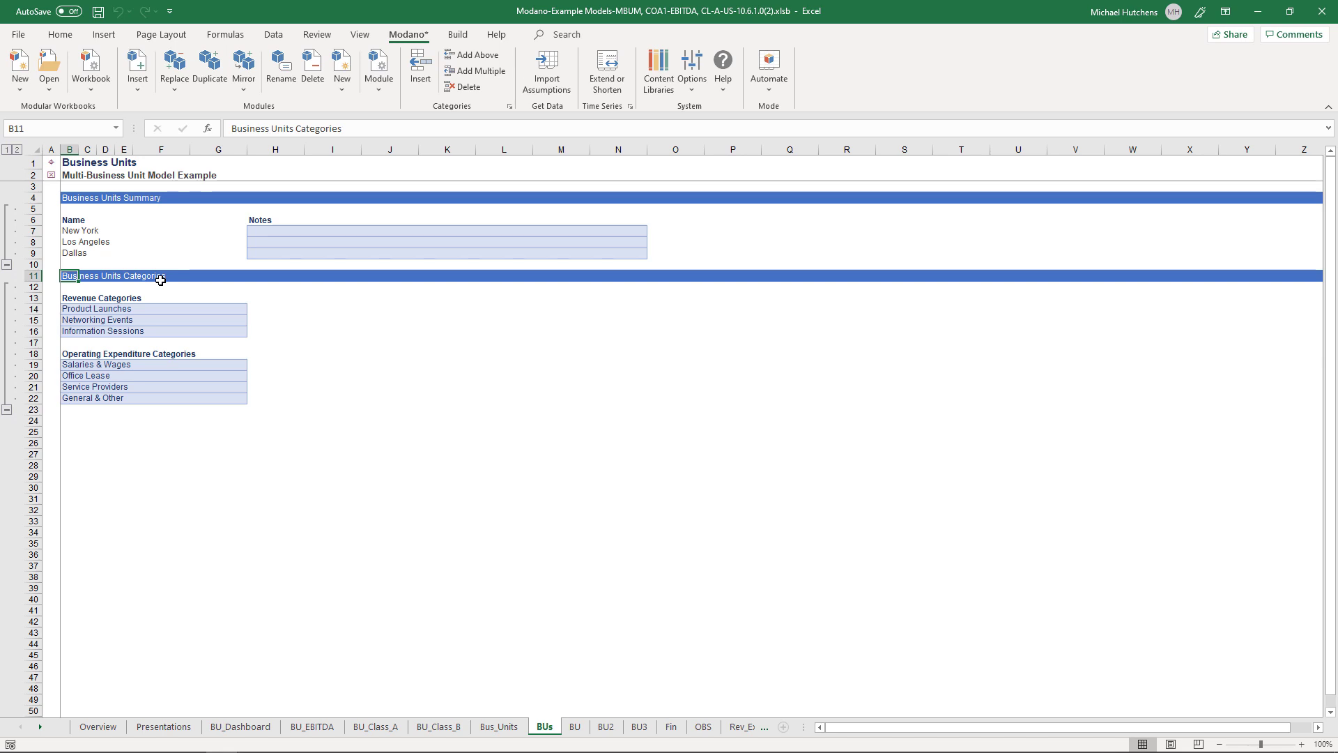
Step: On the New York sheet, insert a new revenue category below Information Sessions
{"action": "left_click", "coordinate": [53, 164]}
{"action": "left_click", "coordinate": [52, 165]}
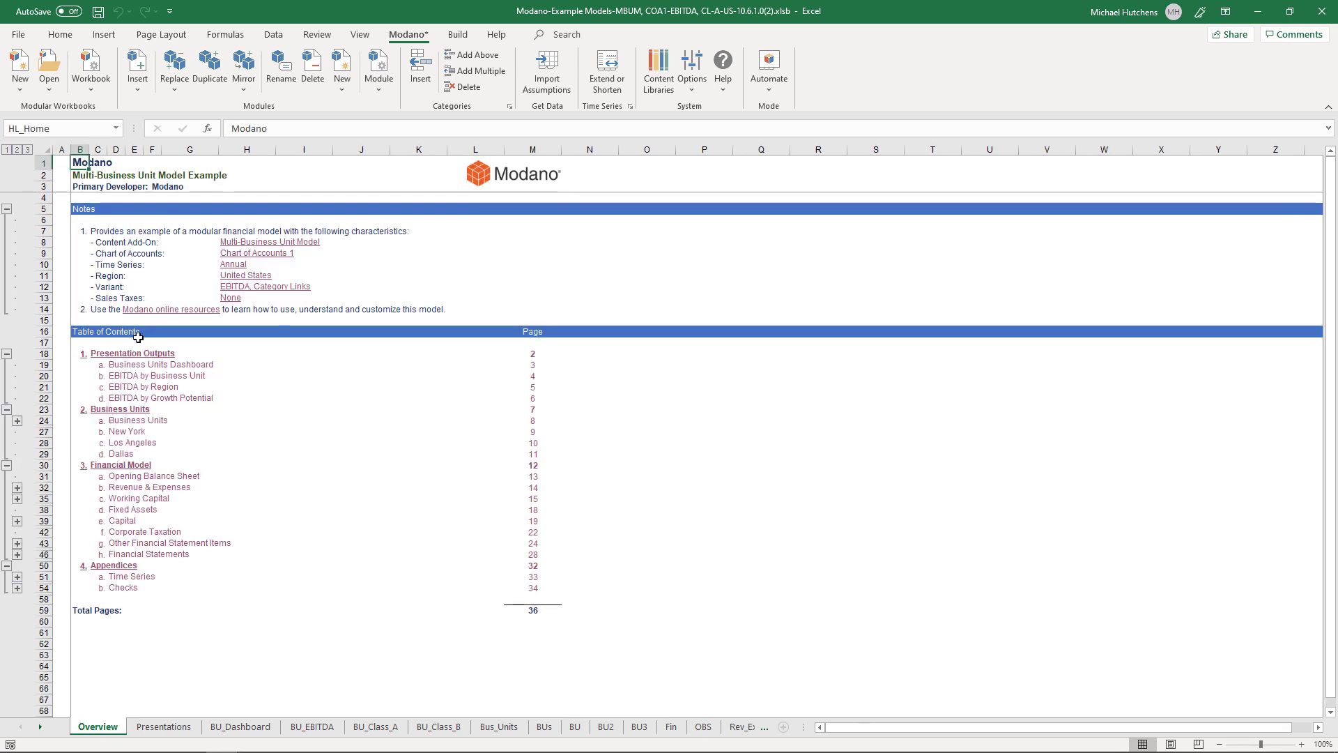
{"action": "left_click", "coordinate": [135, 427]}
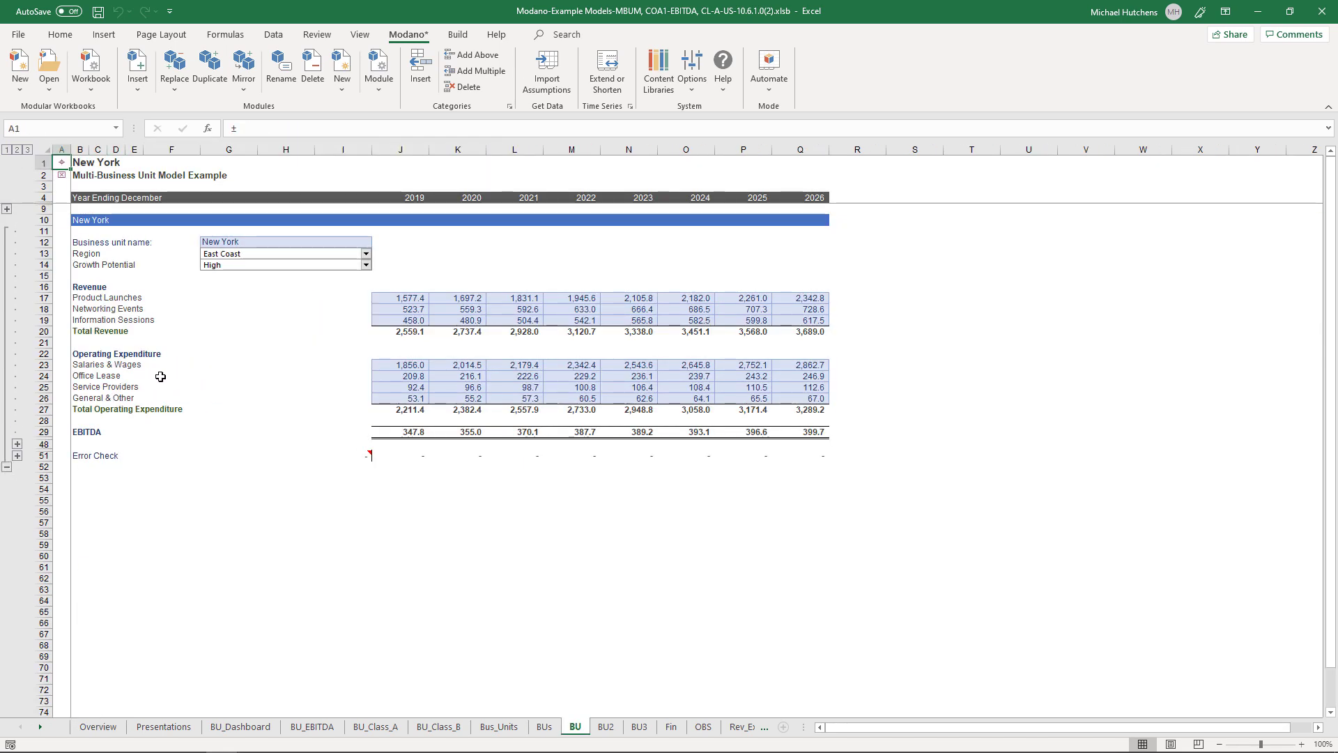
{"action": "left_click", "coordinate": [79, 321]}
{"action": "right_click", "coordinate": [78, 320]}
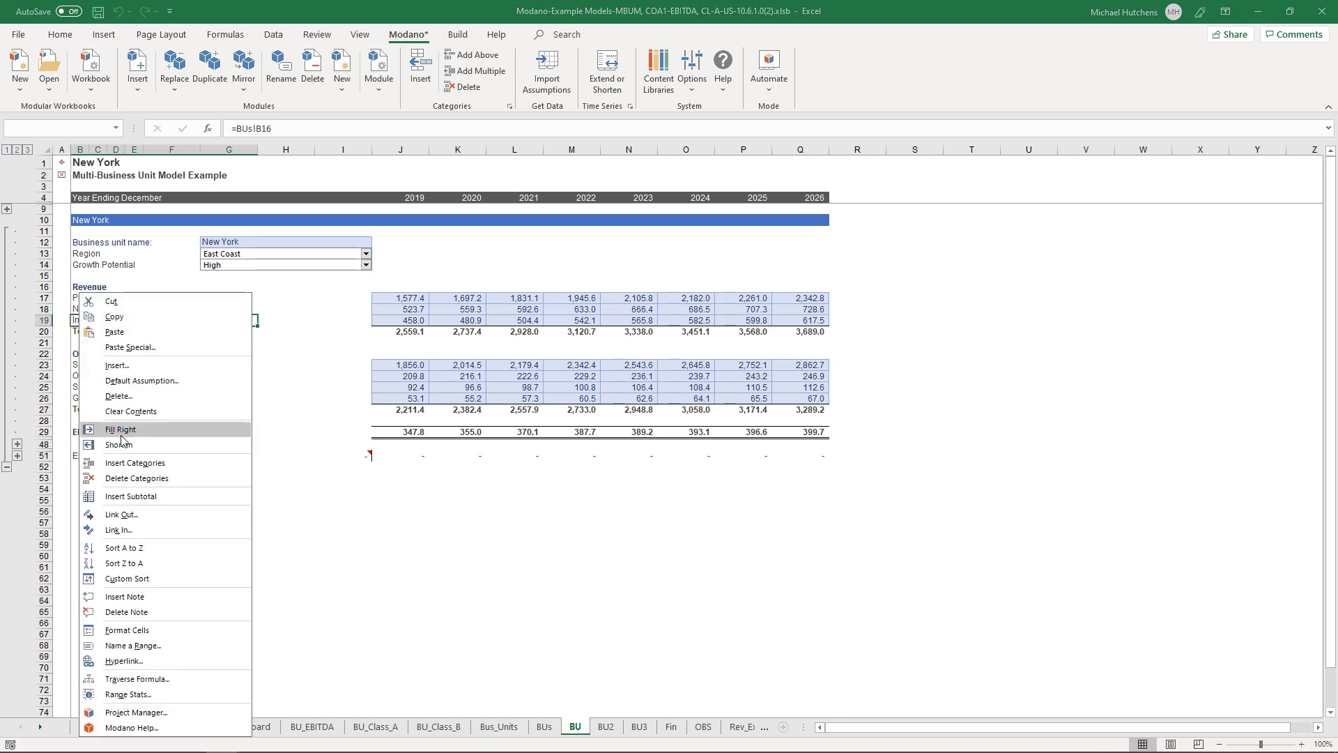
{"action": "left_click", "coordinate": [125, 462]}
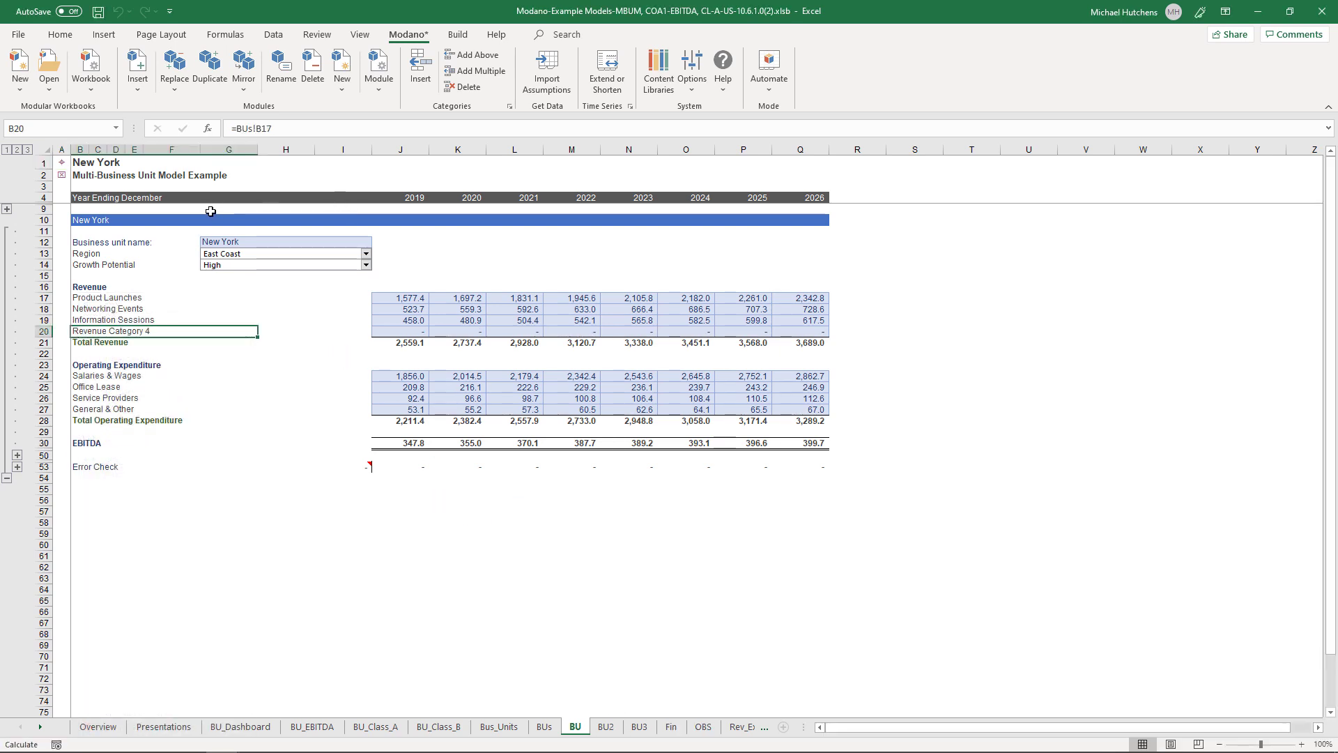
Step: On the Business Units sheet, rename Revenue Category 4 as "Other Events"
{"action": "left_click", "coordinate": [63, 164]}
{"action": "left_click", "coordinate": [63, 164]}
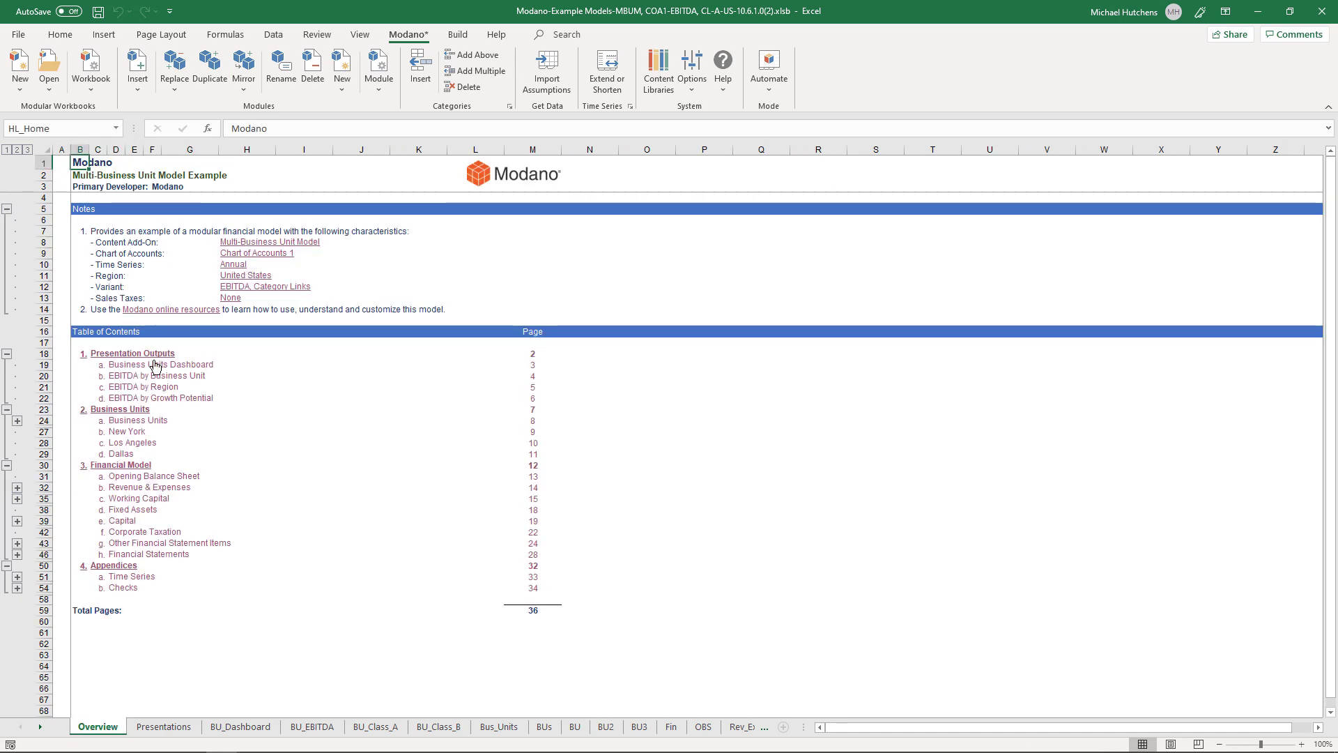
{"action": "left_click", "coordinate": [125, 426]}
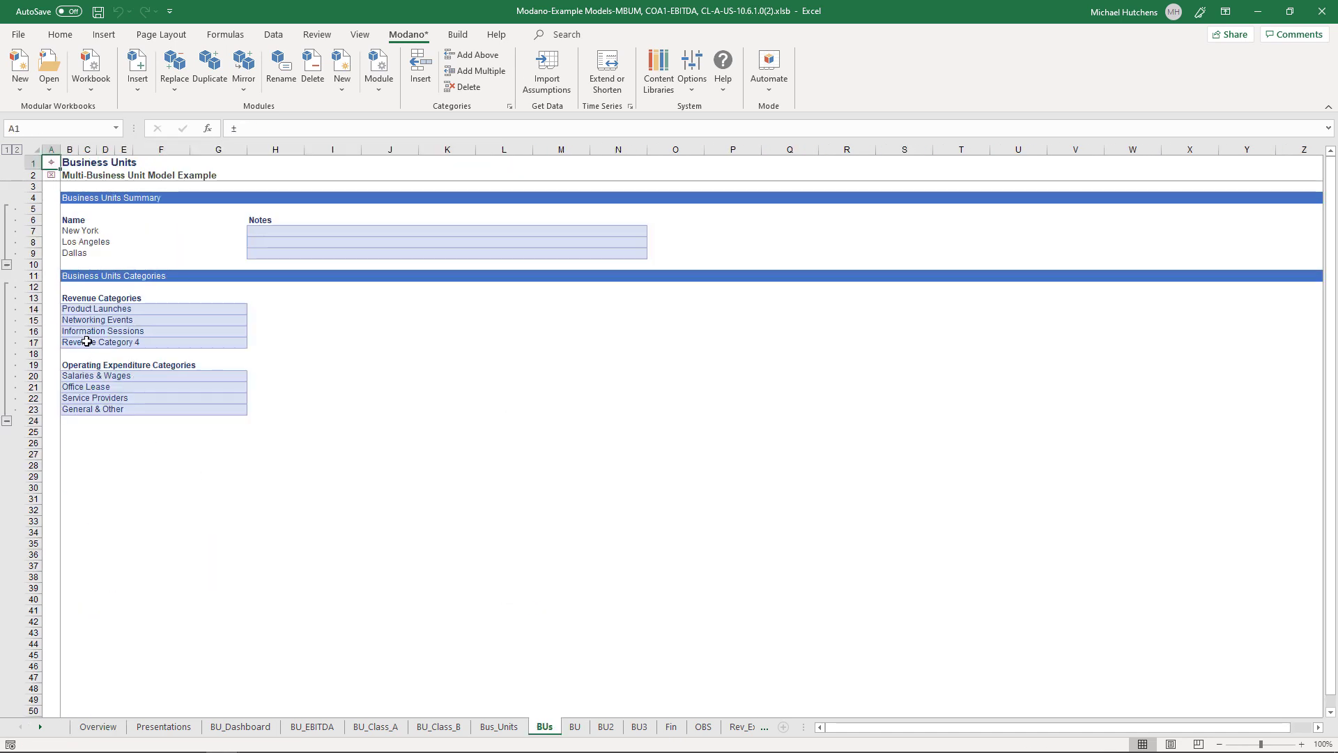
{"action": "left_click", "coordinate": [88, 342]}
{"action": "type", "text": "Othe"}
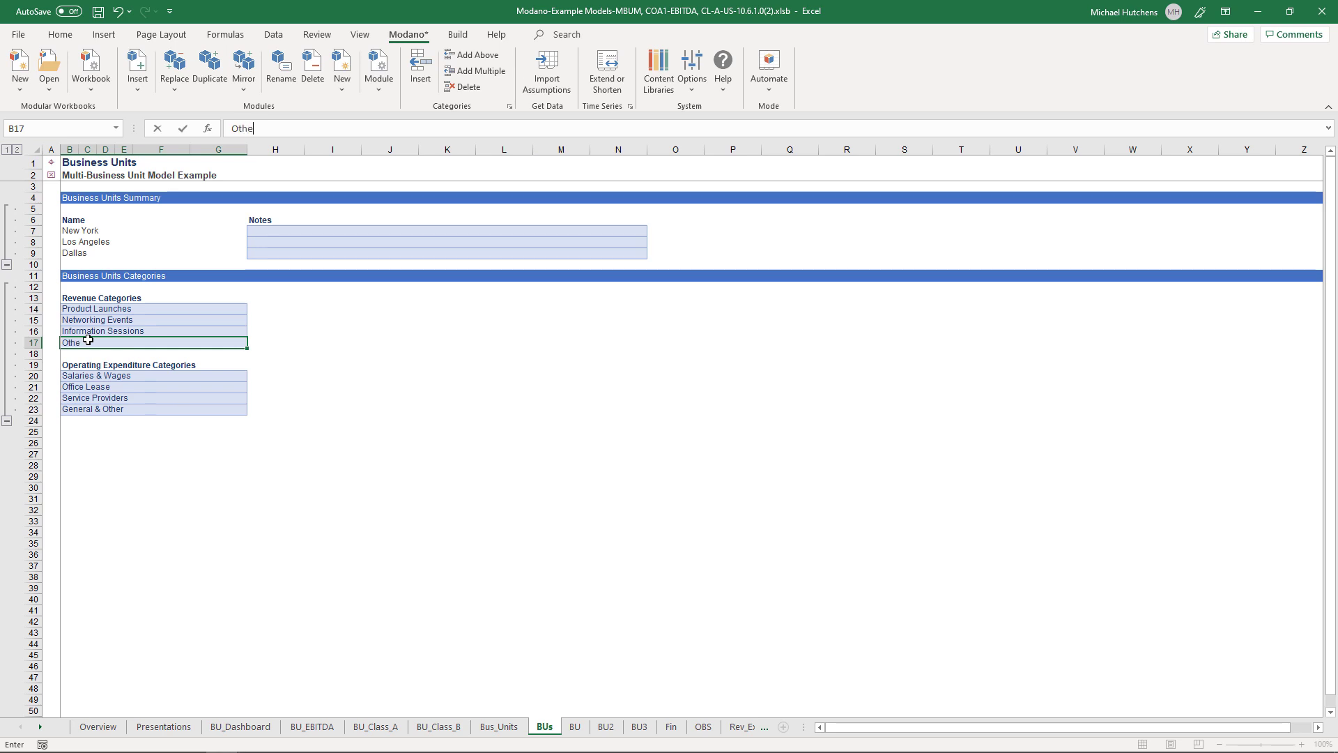
{"action": "type", "text": "r Events"}
{"action": "key", "text": "Return"}
Step: Check the Revenue categories on the New York and Los Angeles business unit sheets
{"action": "left_click", "coordinate": [52, 166]}
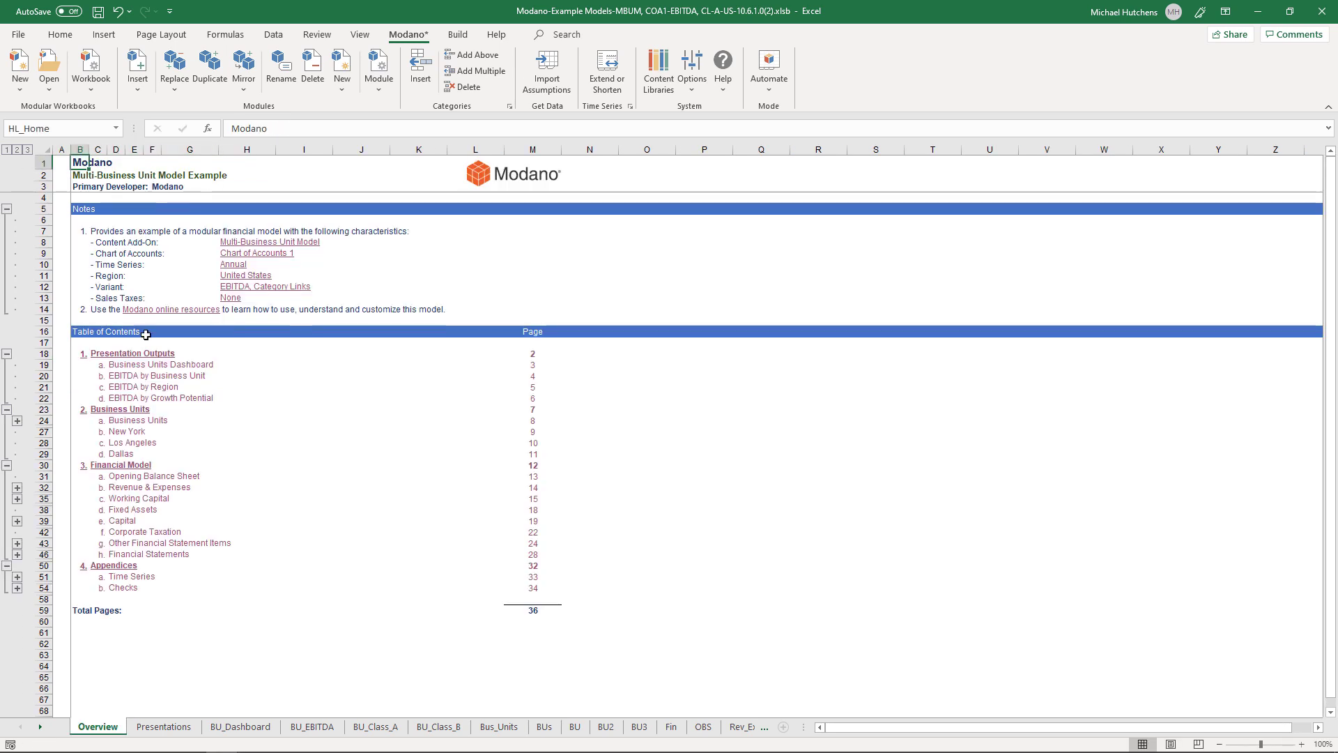
{"action": "left_click", "coordinate": [193, 428]}
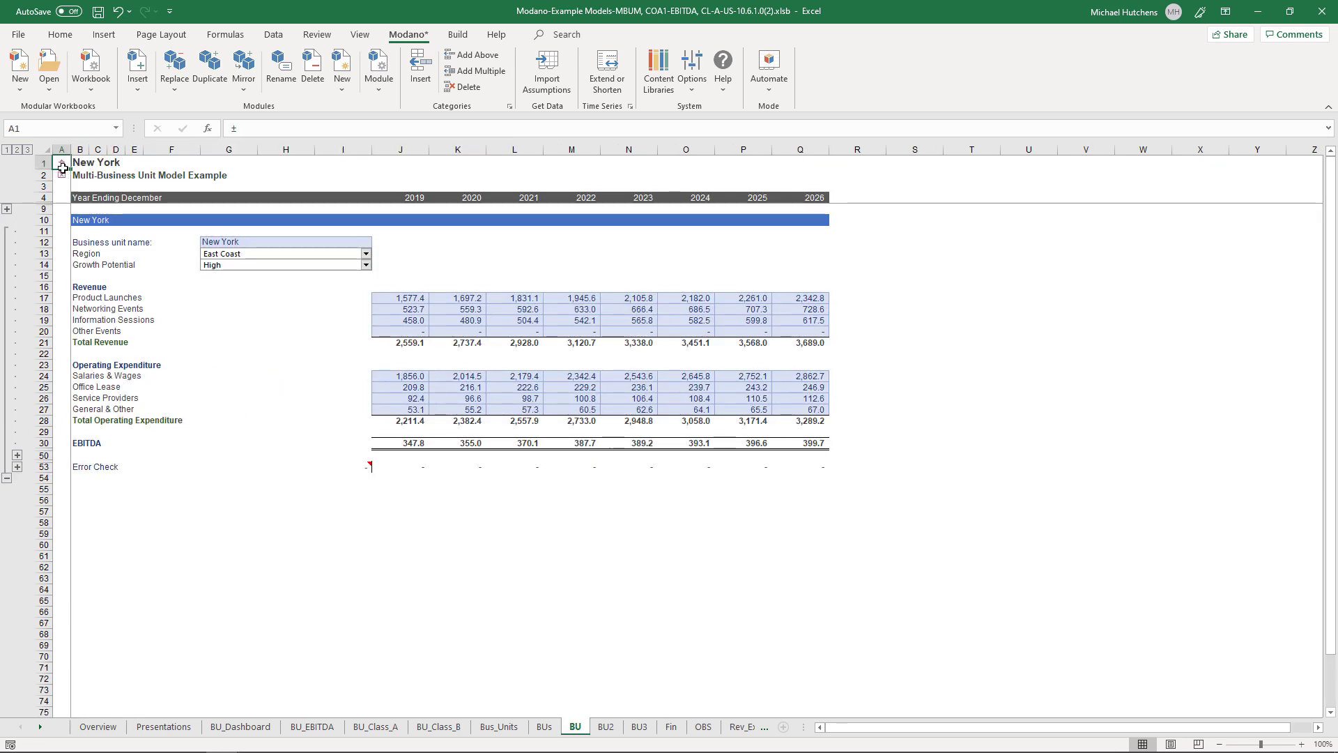
{"action": "key", "text": "alt+Left"}
{"action": "left_click", "coordinate": [129, 443]}
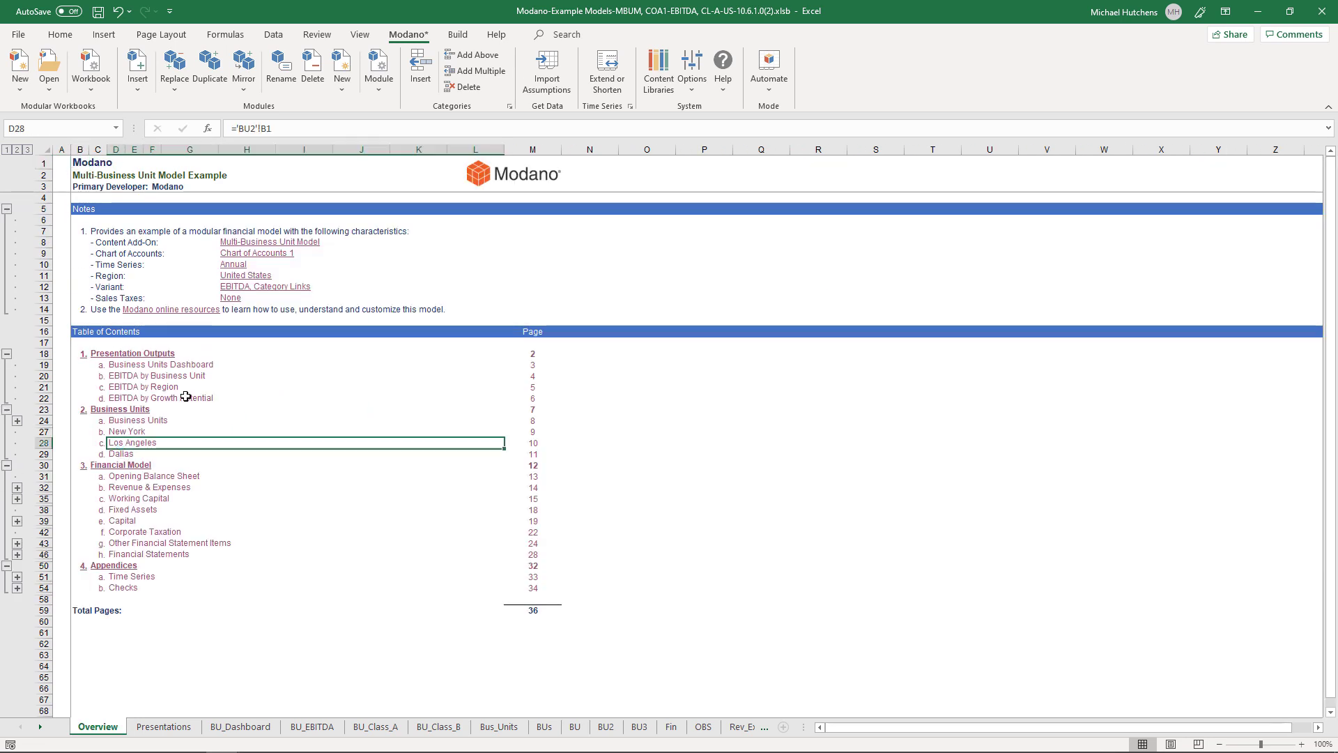
{"action": "key", "text": "ctrl+bracketleft"}
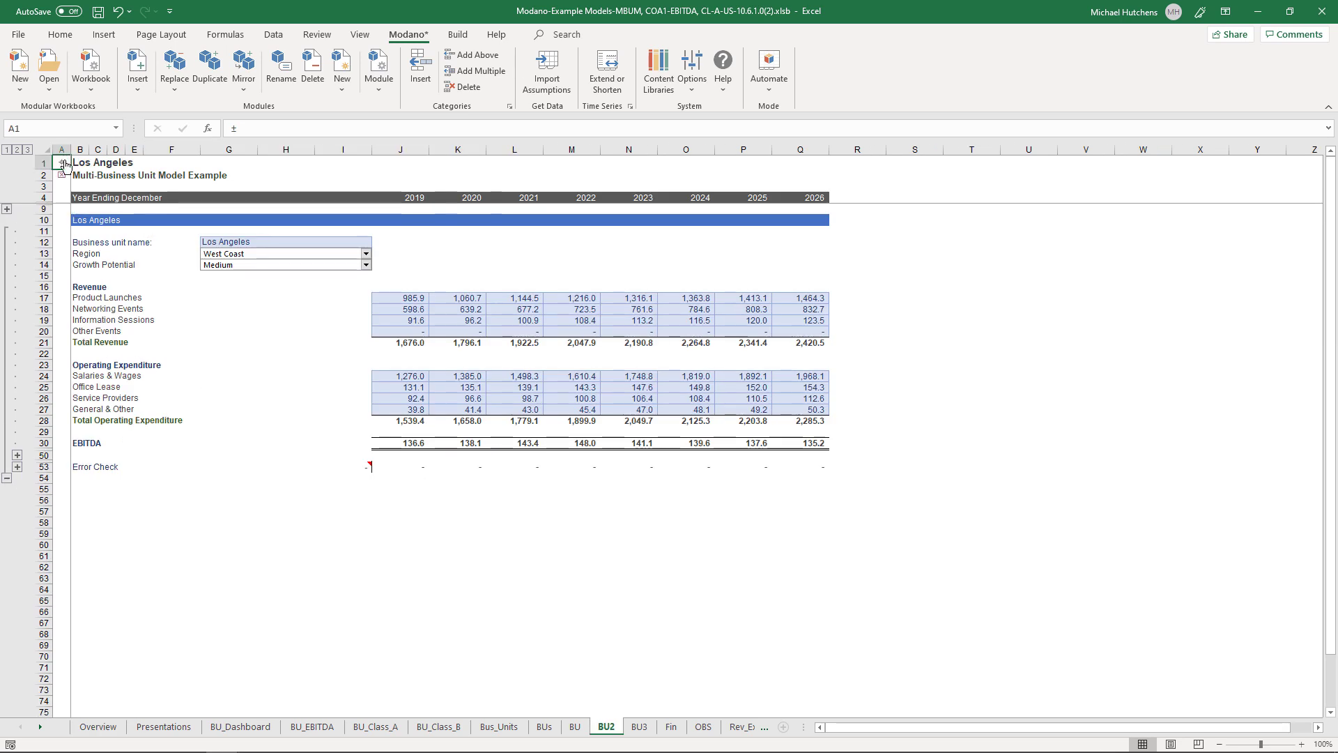
Step: Go to the Financial Statements sheet and expand the rows behind Total Revenue in the Income Statement
{"action": "key", "text": "alt+Left"}
{"action": "left_click", "coordinate": [123, 551]}
{"action": "key", "text": "ctrl+bracketleft"}
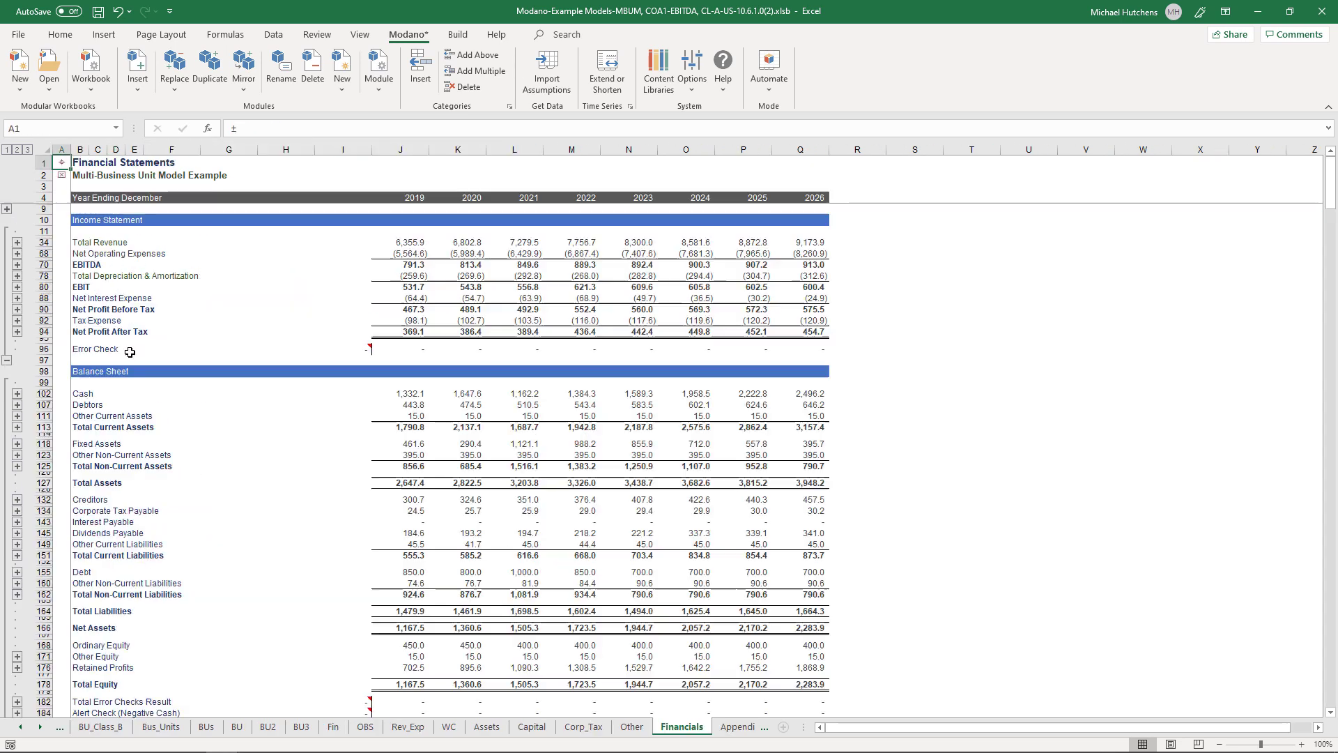
{"action": "left_click", "coordinate": [17, 242]}
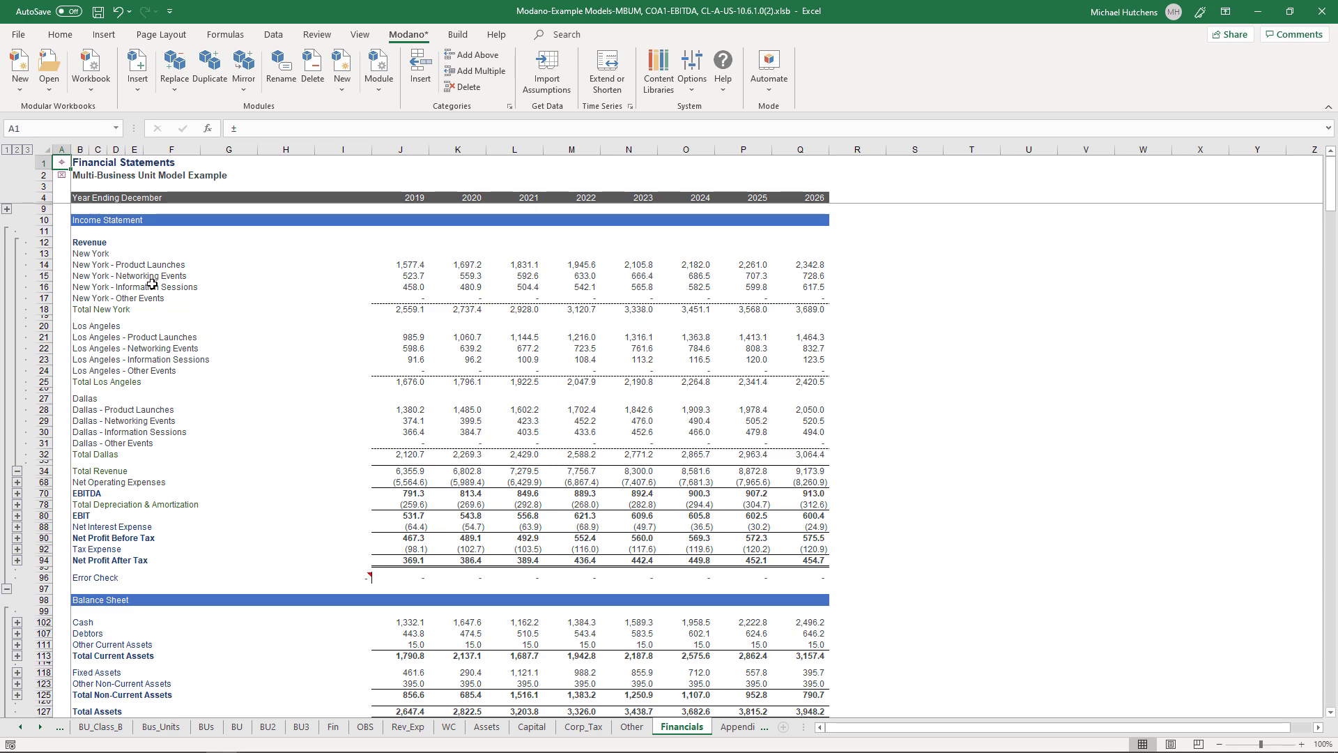
Step: On the Business Units sheet, insert a new business unit below Dallas in the Business Units Summary
{"action": "left_click", "coordinate": [61, 163]}
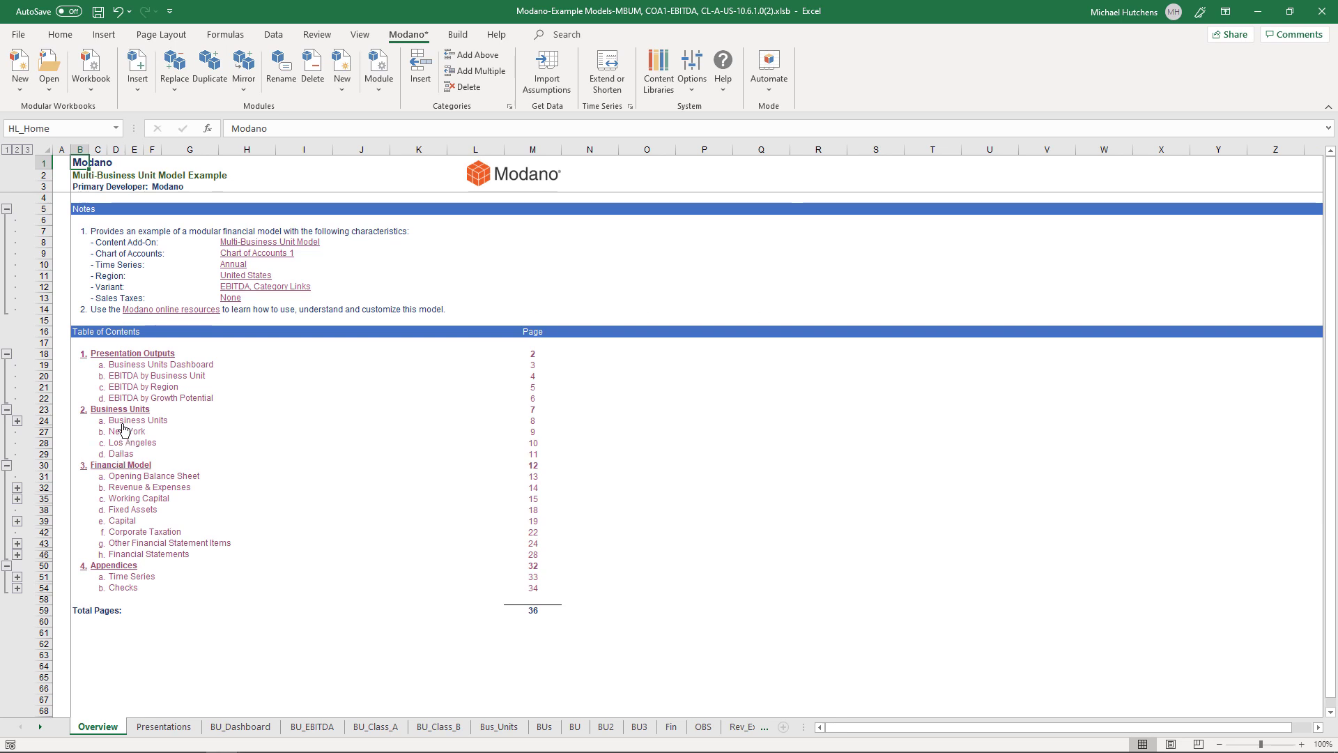
{"action": "left_click", "coordinate": [127, 423]}
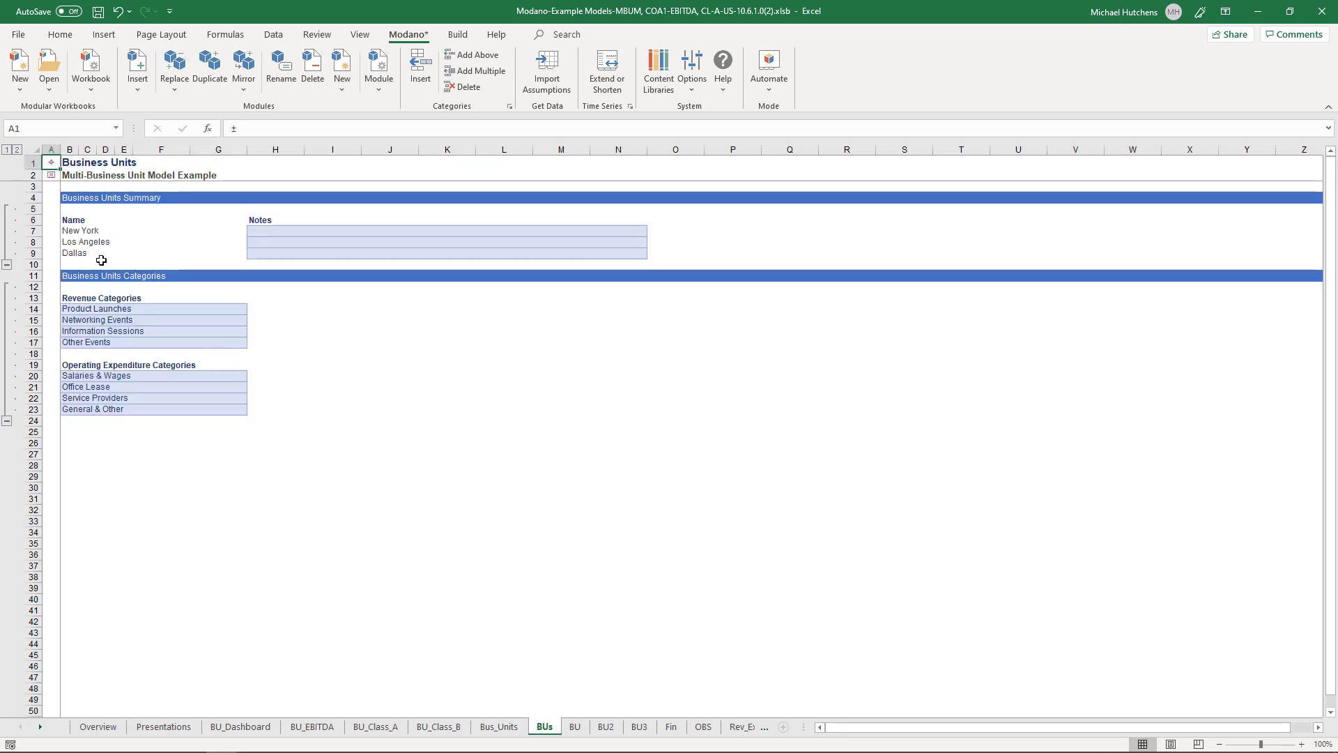
{"action": "right_click", "coordinate": [74, 255]}
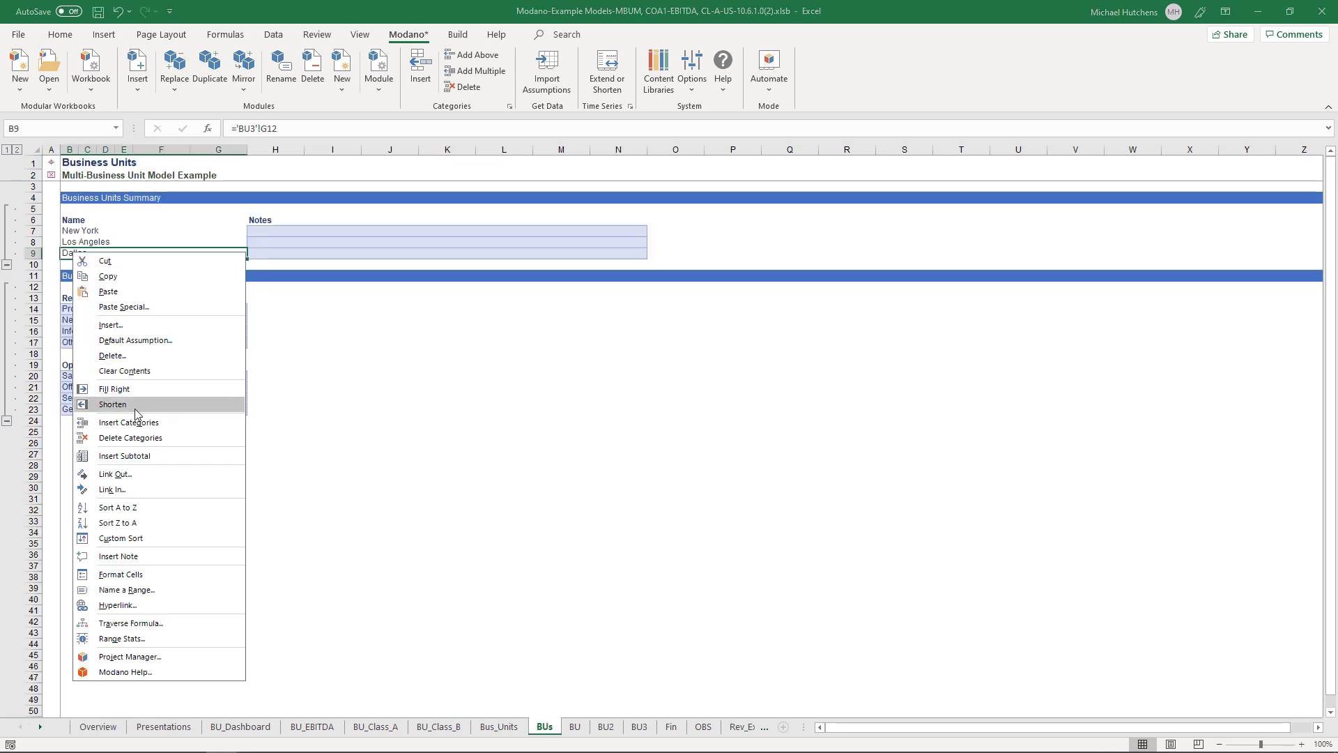
{"action": "left_click", "coordinate": [140, 422]}
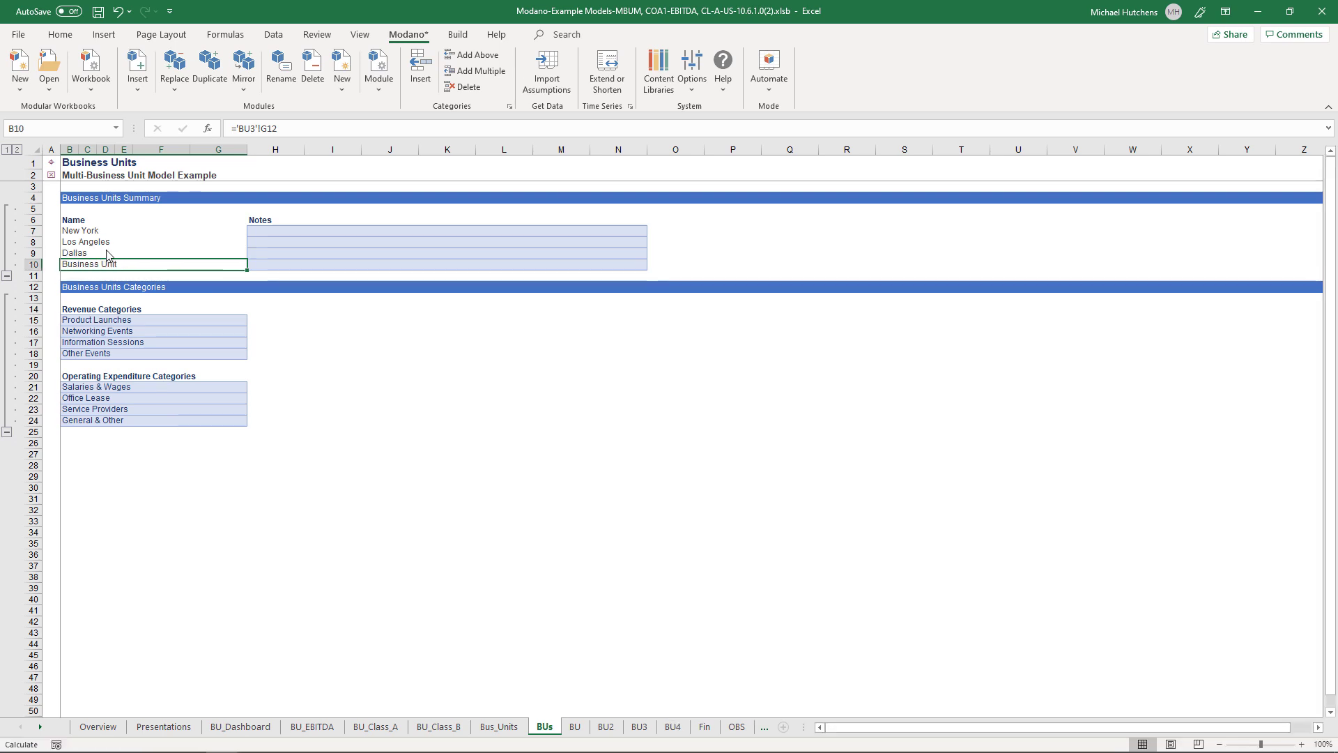
Step: Open the new business unit's sheet and rename its module as "Chicago"
{"action": "left_click", "coordinate": [51, 162]}
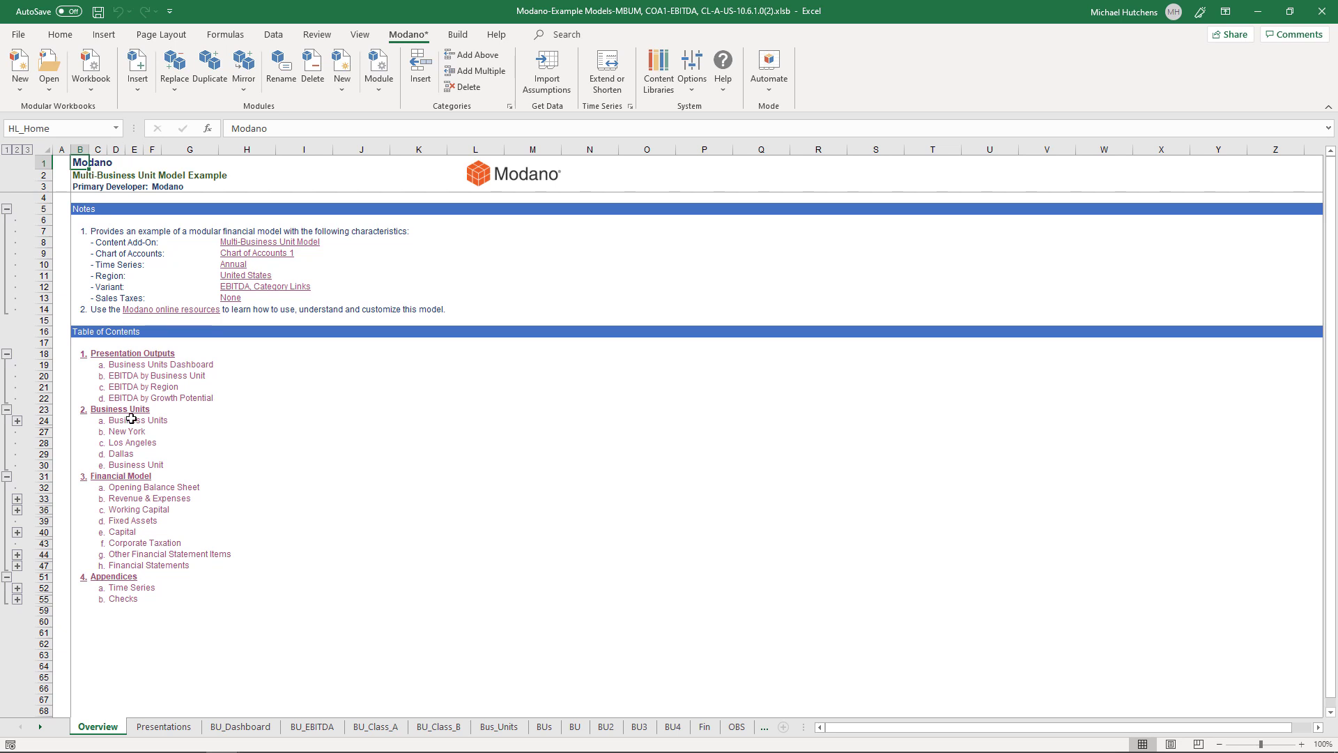
{"action": "left_click", "coordinate": [131, 463]}
{"action": "left_click", "coordinate": [196, 308]}
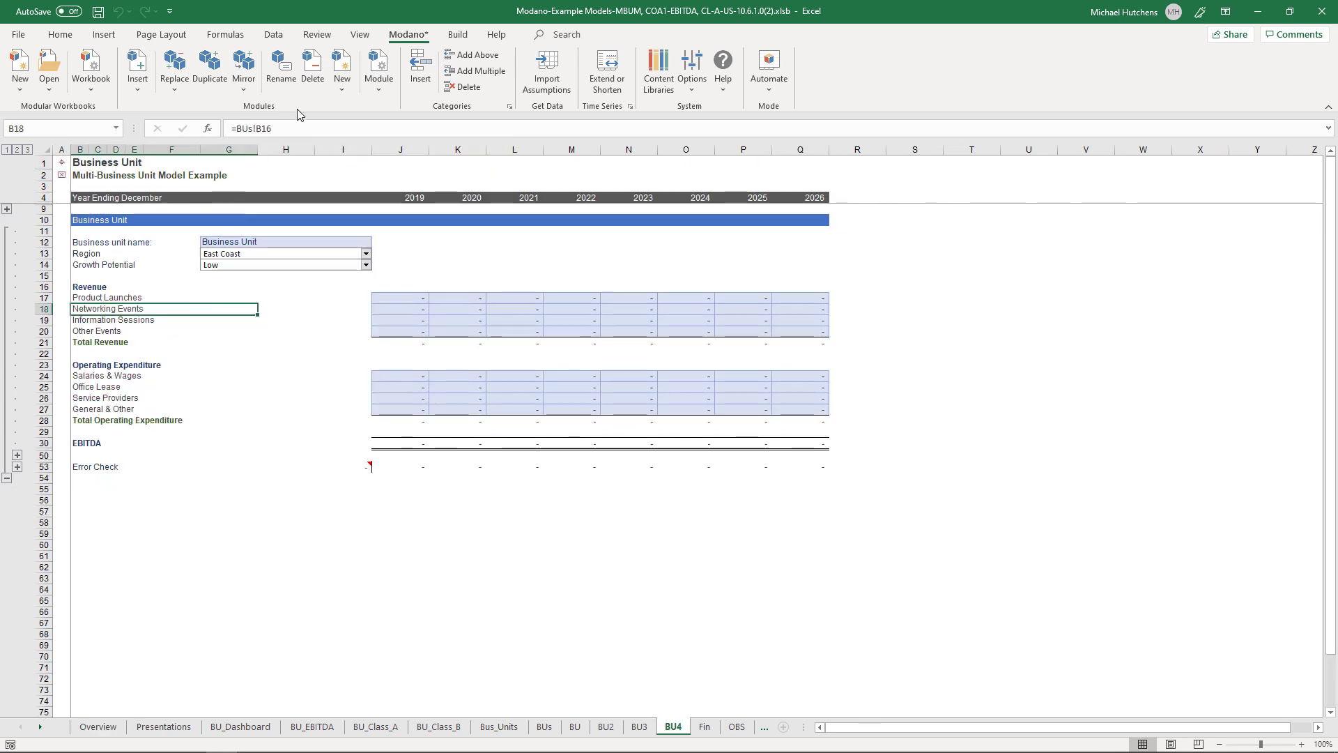
{"action": "left_click", "coordinate": [285, 78]}
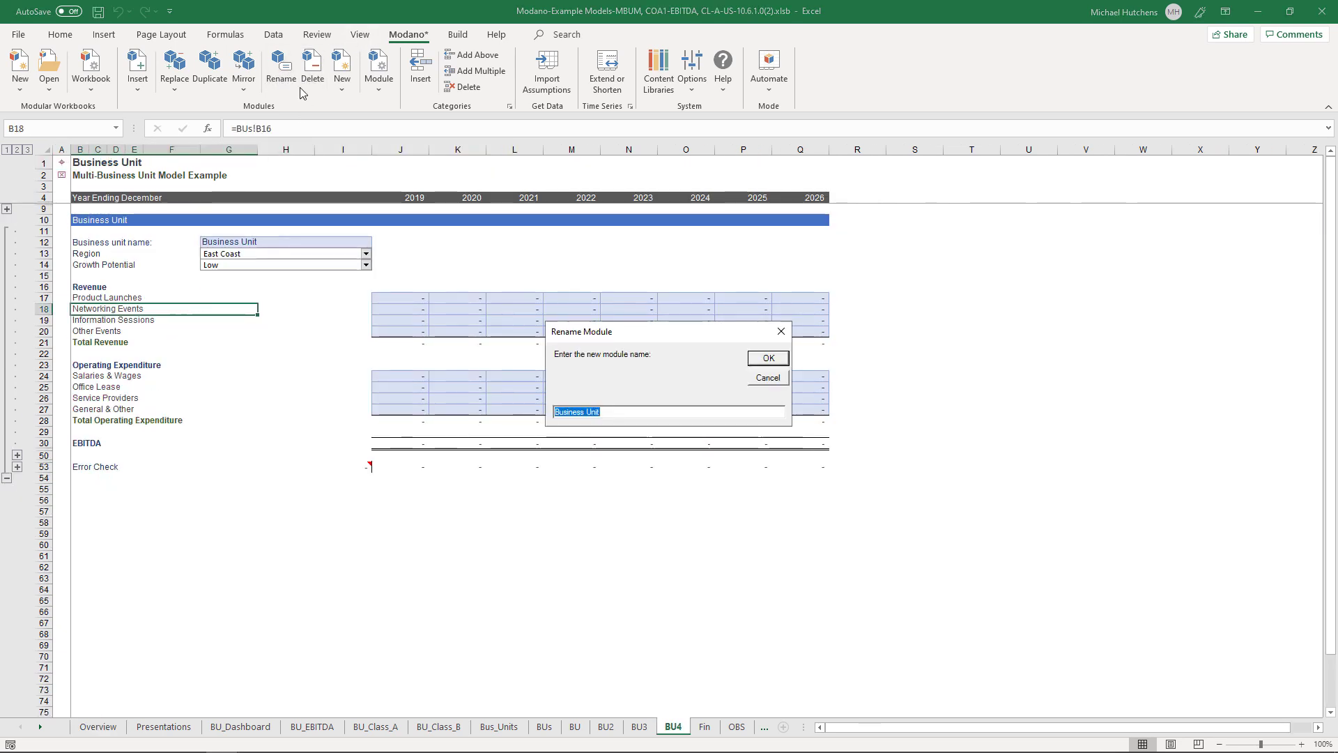
{"action": "type", "text": "Chicag"}
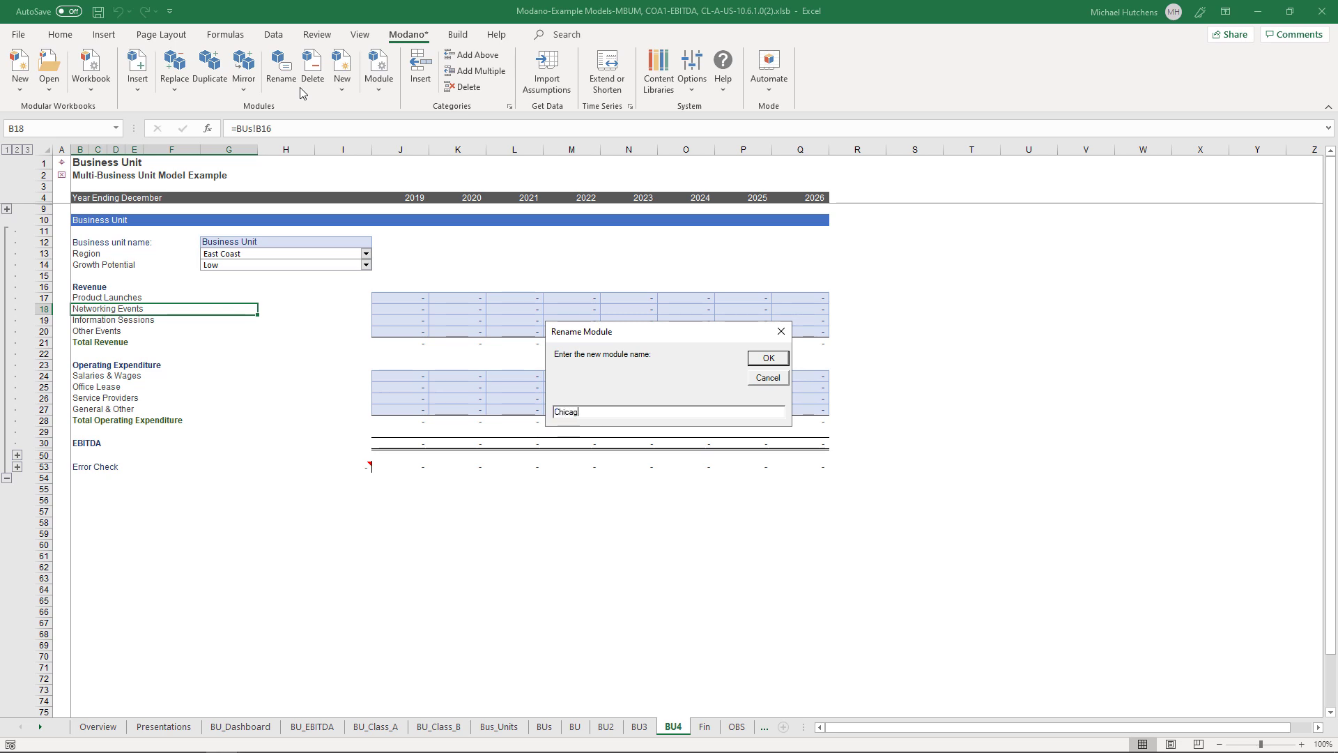
{"action": "type", "text": "o"}
{"action": "key", "text": "Return"}
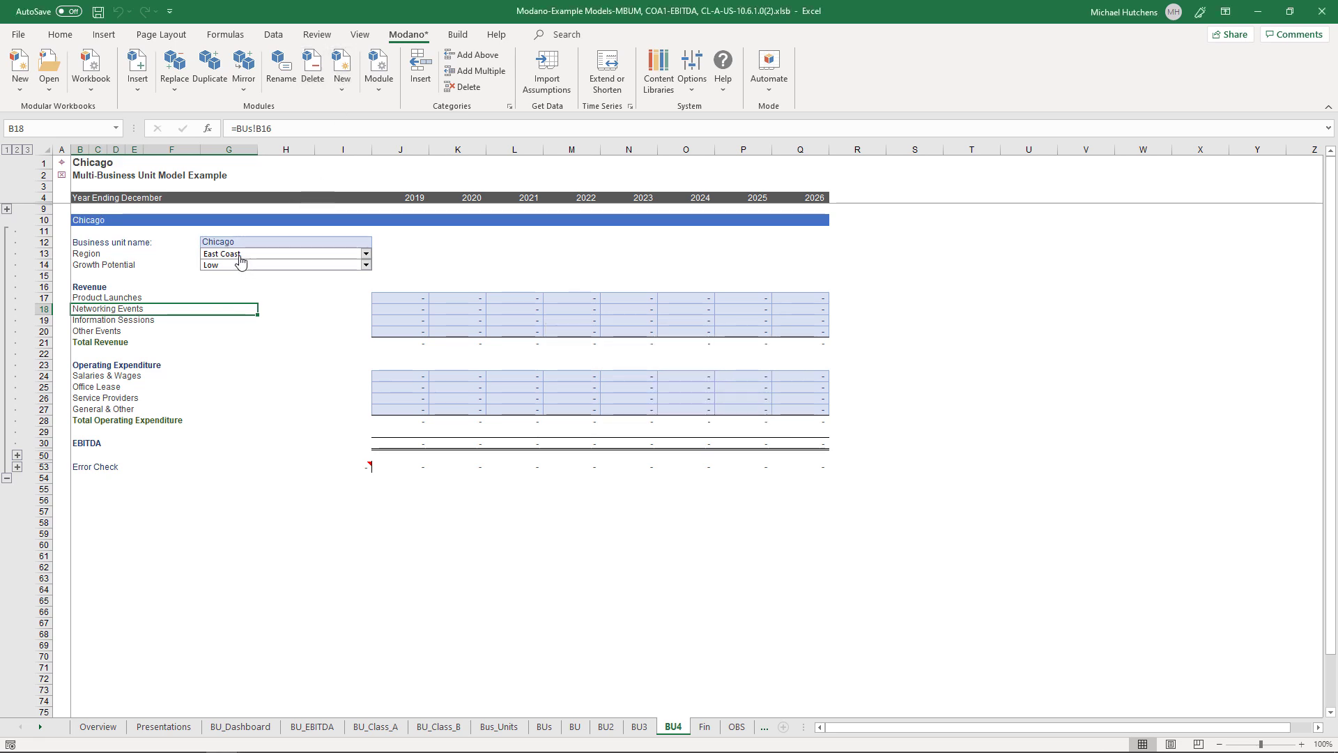
Step: Set all four Chicago revenue categories to 1000 for every year from 2019 to 2026
{"action": "left_click", "coordinate": [239, 256]}
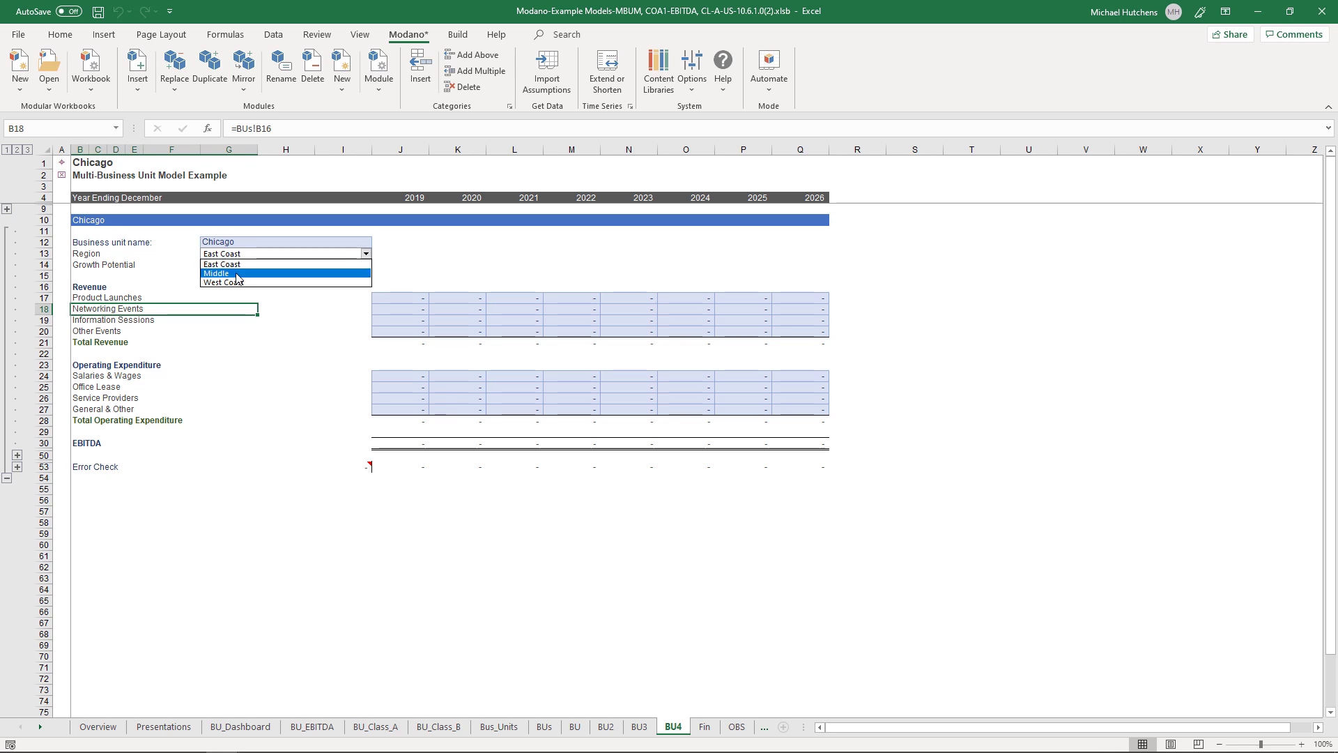
{"action": "left_click", "coordinate": [236, 320]}
{"action": "left_click_drag", "start_coordinate": [395, 301], "coordinate": [775, 327]}
{"action": "type", "text": "1"}
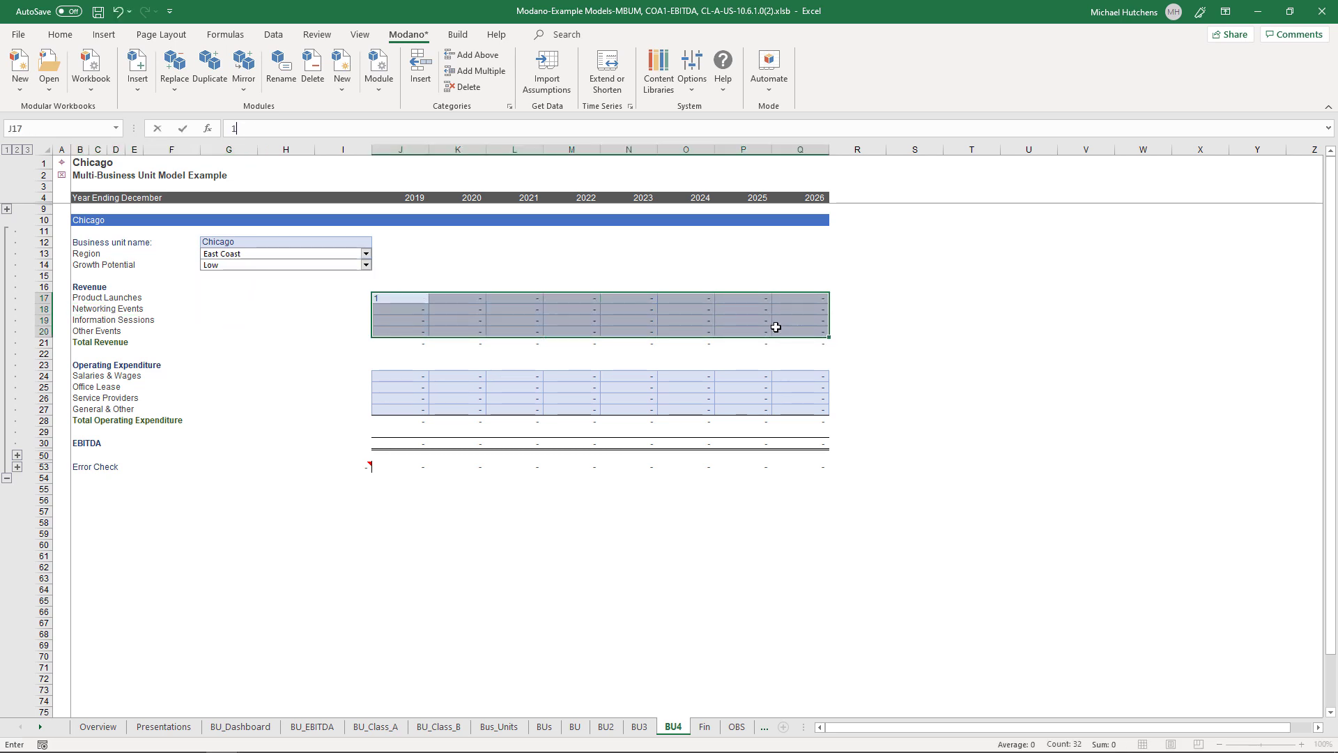
{"action": "type", "text": "000"}
{"action": "key", "text": "ctrl+Return"}
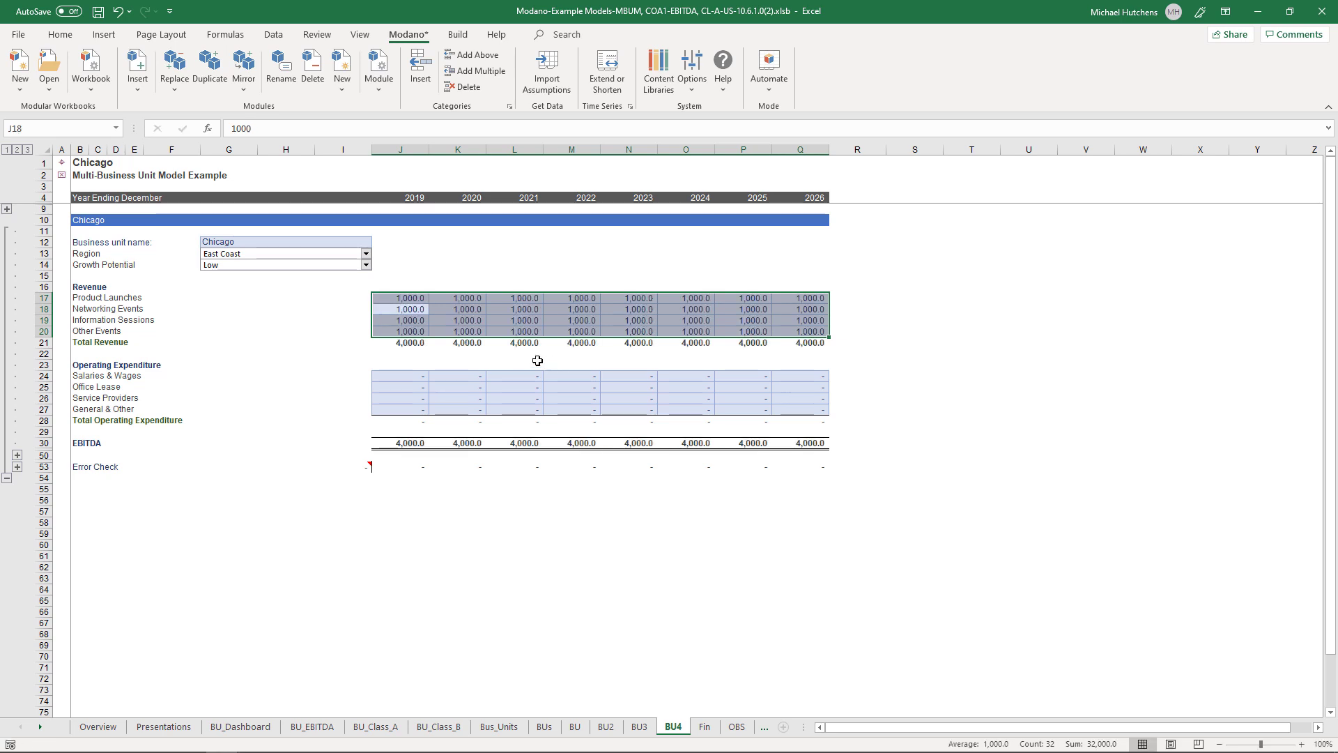
Step: Set all four Chicago operating expenditure categories to 250 for every year from 2019 to 2026
{"action": "left_click_drag", "start_coordinate": [412, 376], "coordinate": [800, 410]}
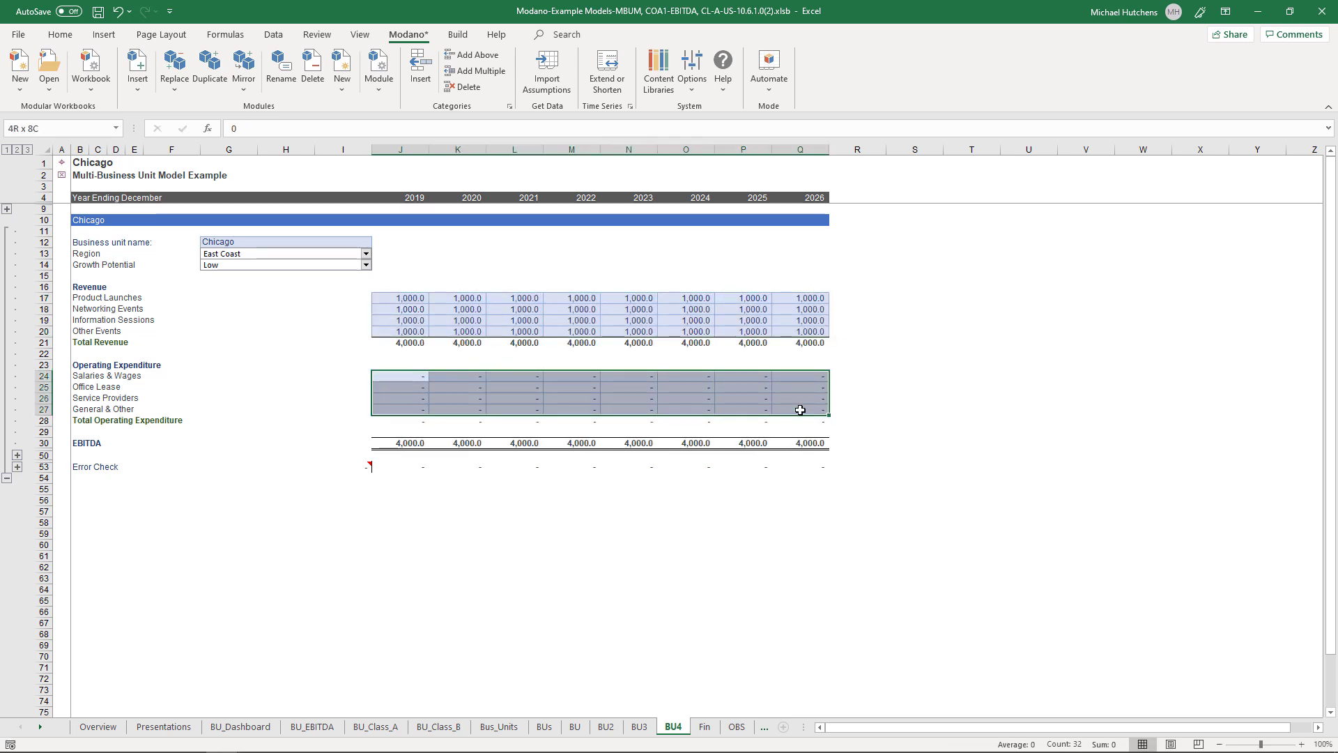
{"action": "type", "text": "250"}
{"action": "key", "text": "Return"}
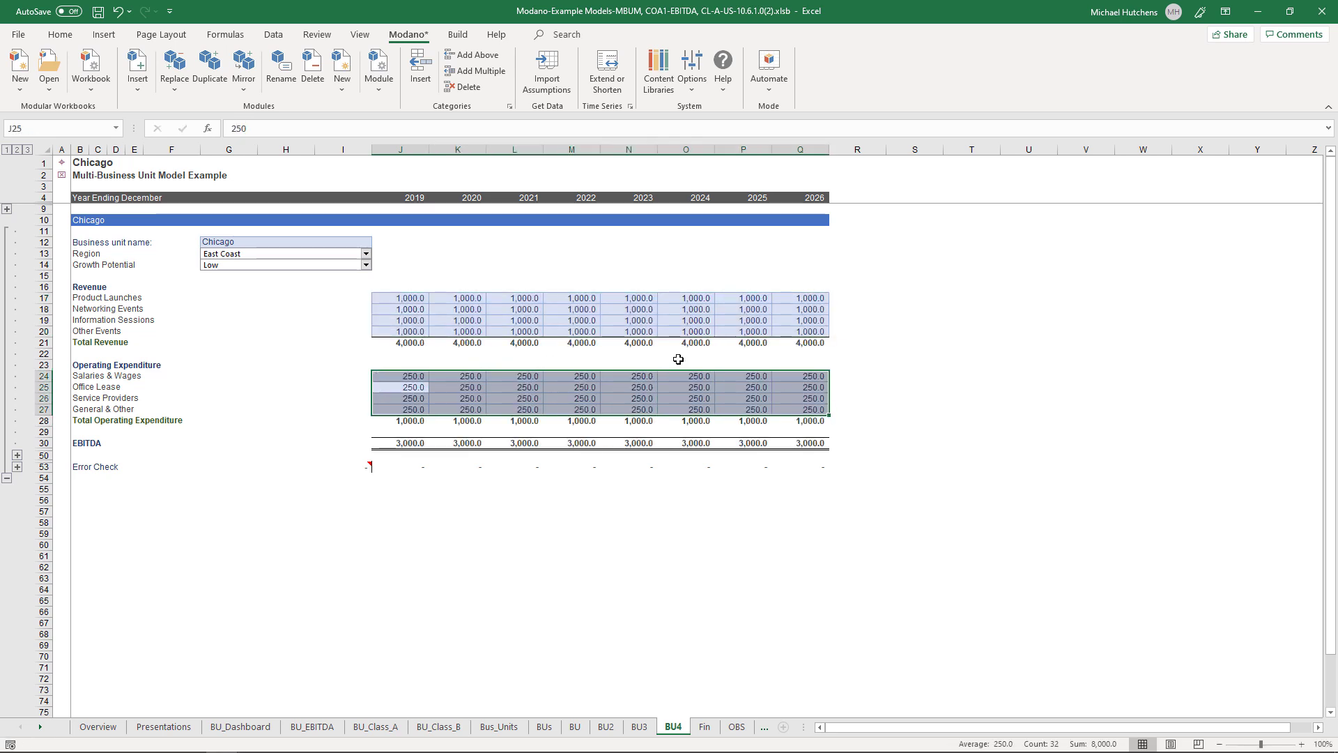
Step: Check the Chicago revenue rows in the Income Statement on the Financial Statements sheet
{"action": "left_click", "coordinate": [62, 161]}
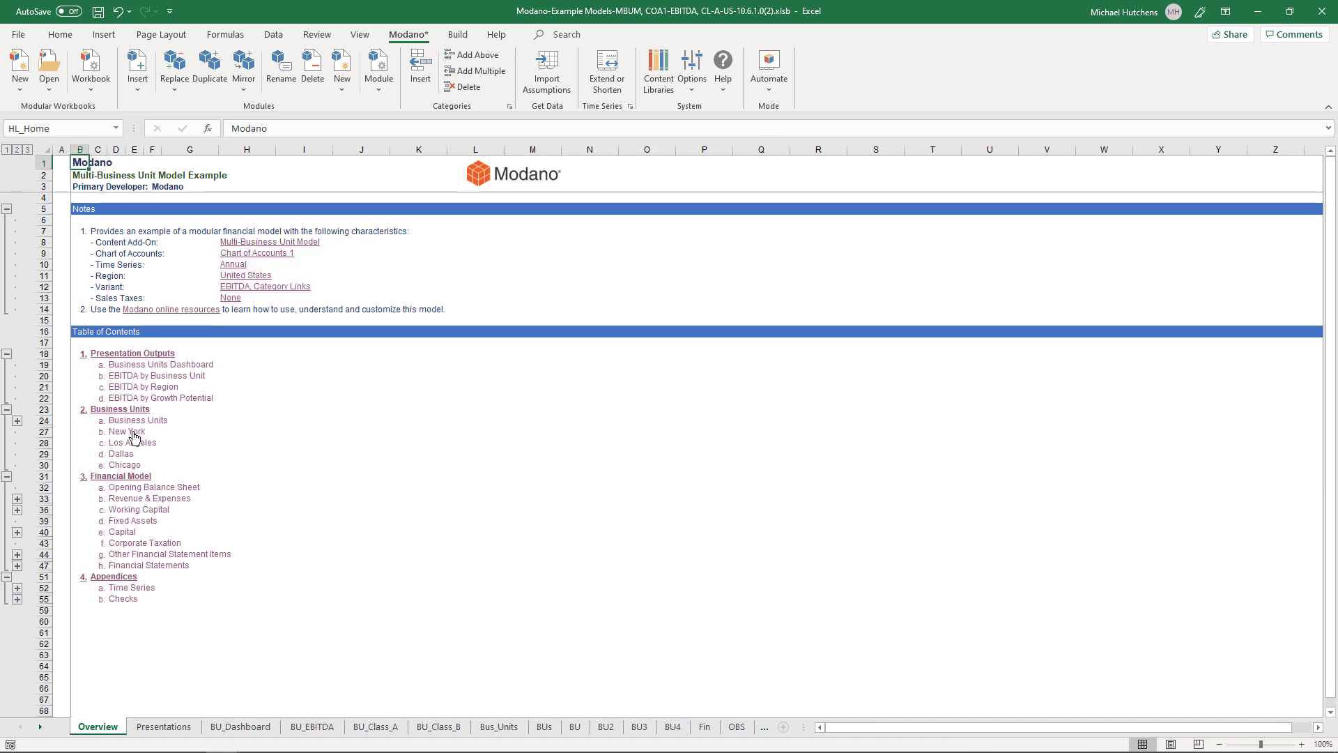
{"action": "left_click", "coordinate": [126, 562]}
{"action": "left_click", "coordinate": [126, 562]}
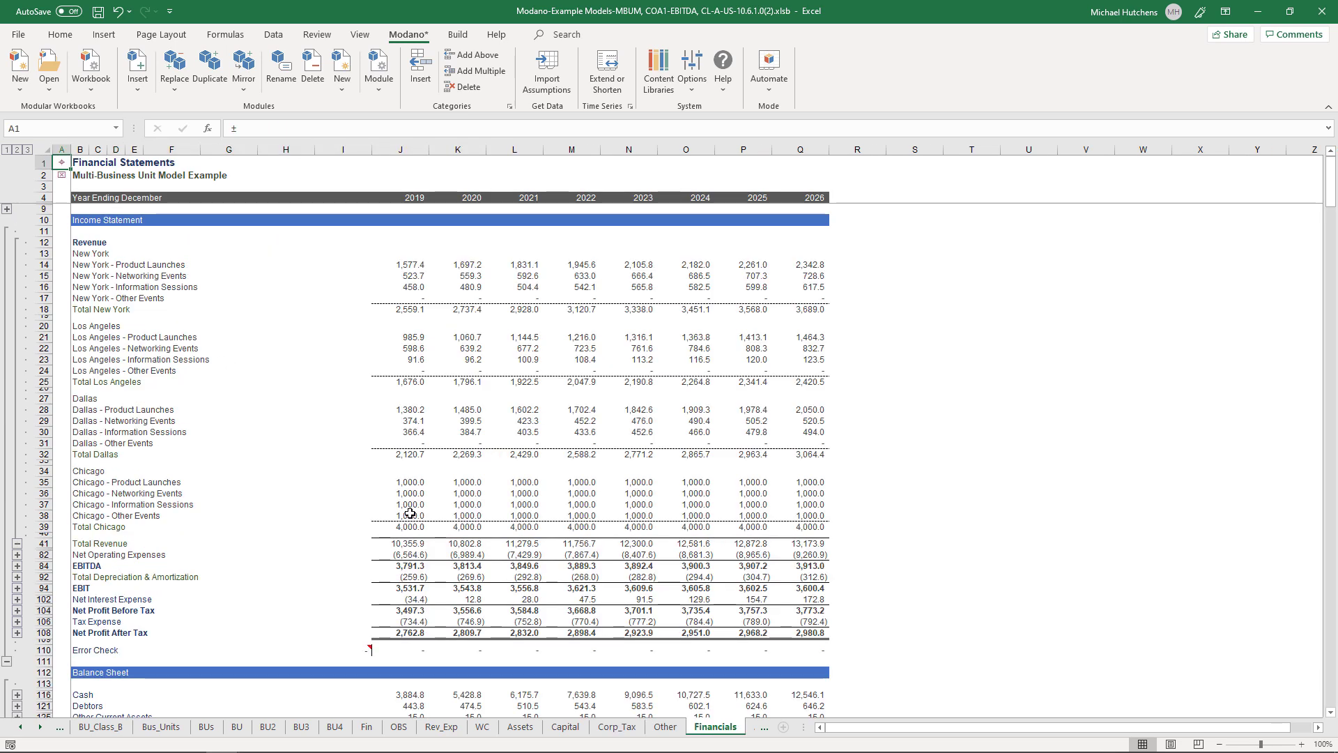
Step: Review the Business Units Dashboard, EBITDA by Business Unit and EBITDA by Region sheets for the added business unit
{"action": "left_click", "coordinate": [61, 162]}
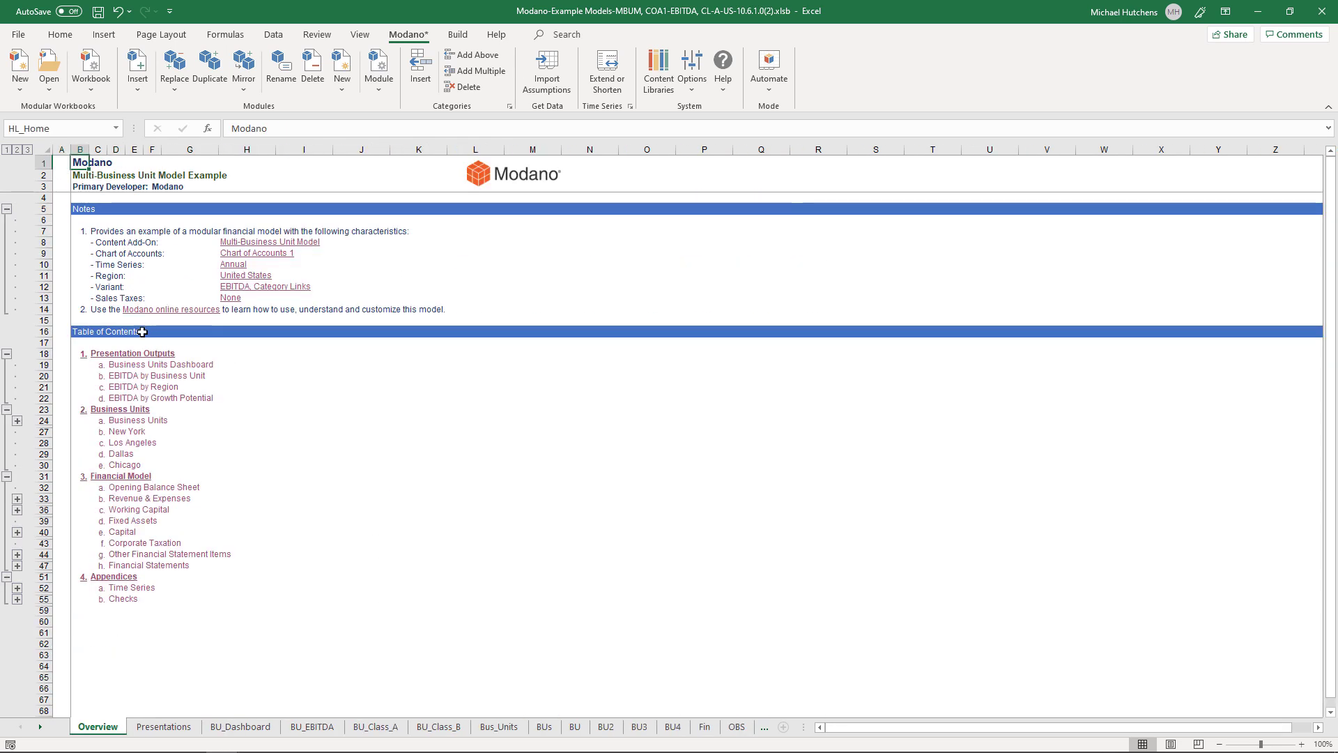
{"action": "left_click", "coordinate": [138, 377]}
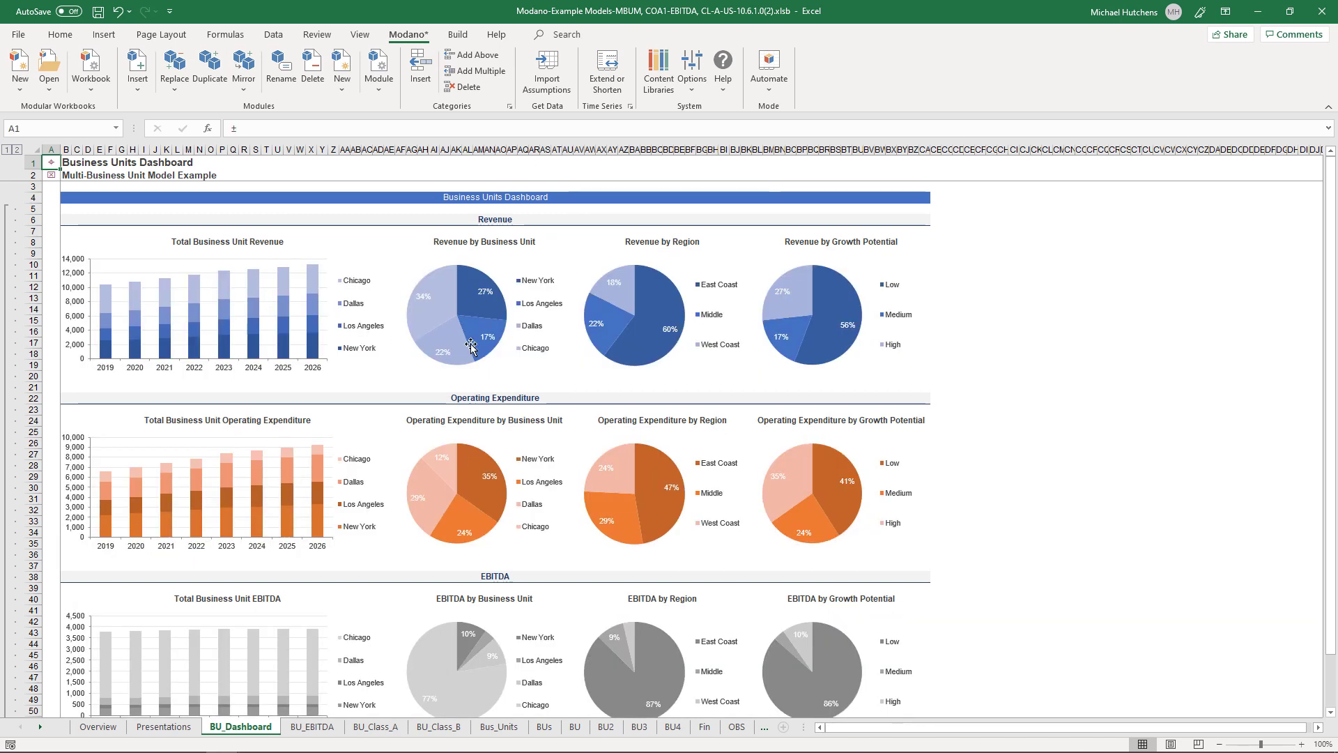
{"action": "left_click", "coordinate": [55, 165]}
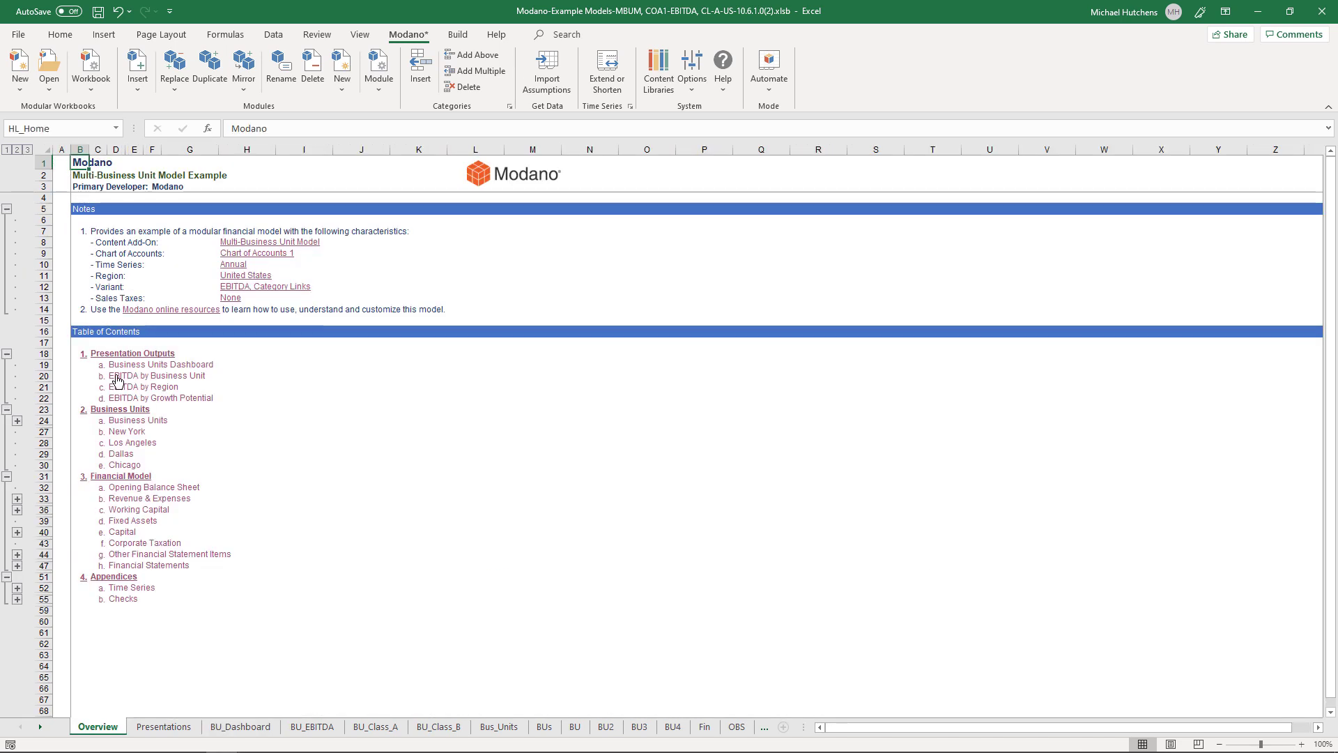
{"action": "left_click", "coordinate": [113, 375]}
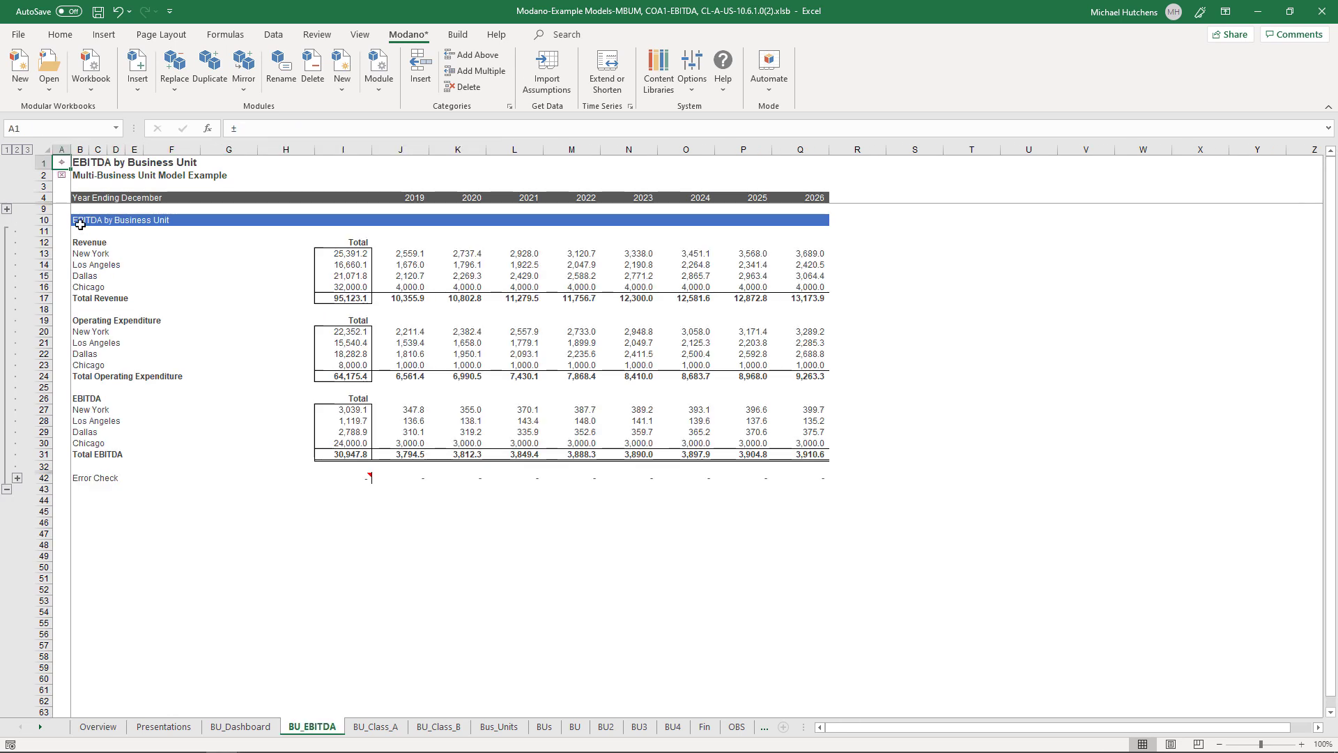
{"action": "left_click", "coordinate": [62, 163]}
{"action": "left_click", "coordinate": [148, 392]}
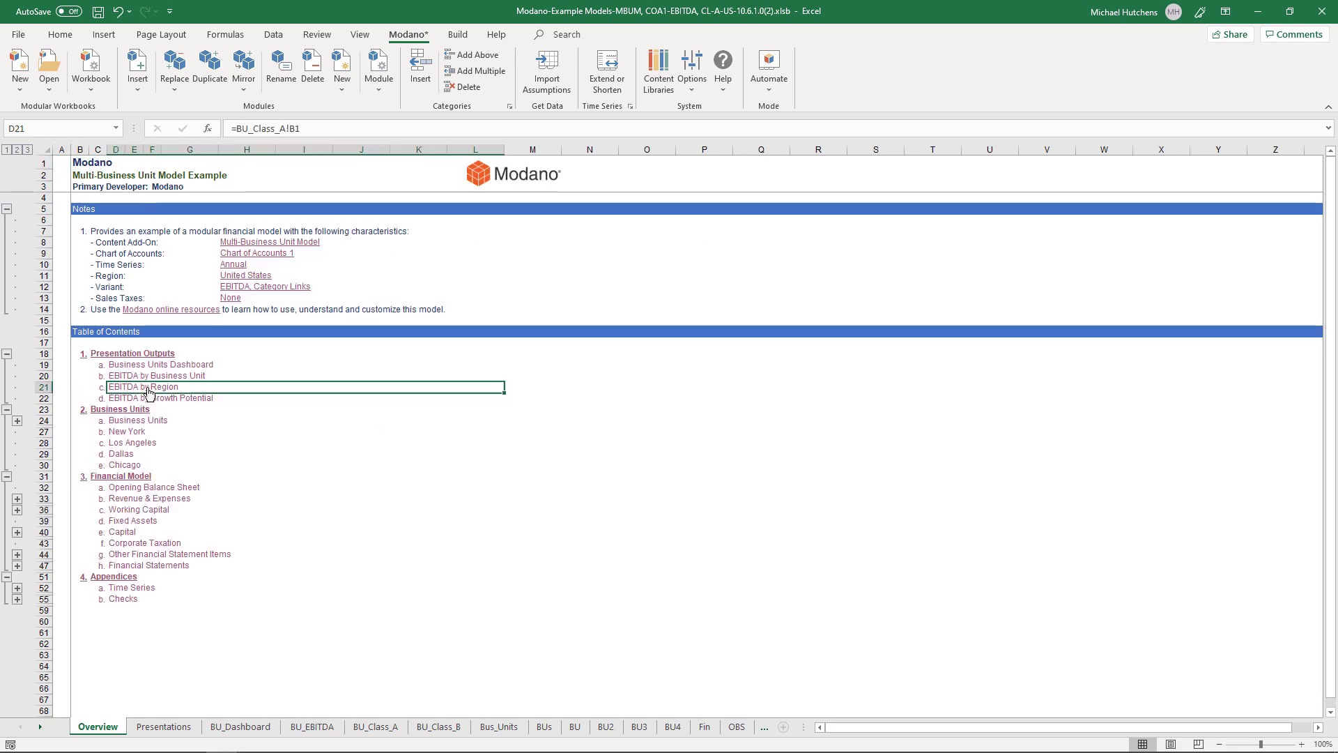
{"action": "left_click", "coordinate": [149, 393]}
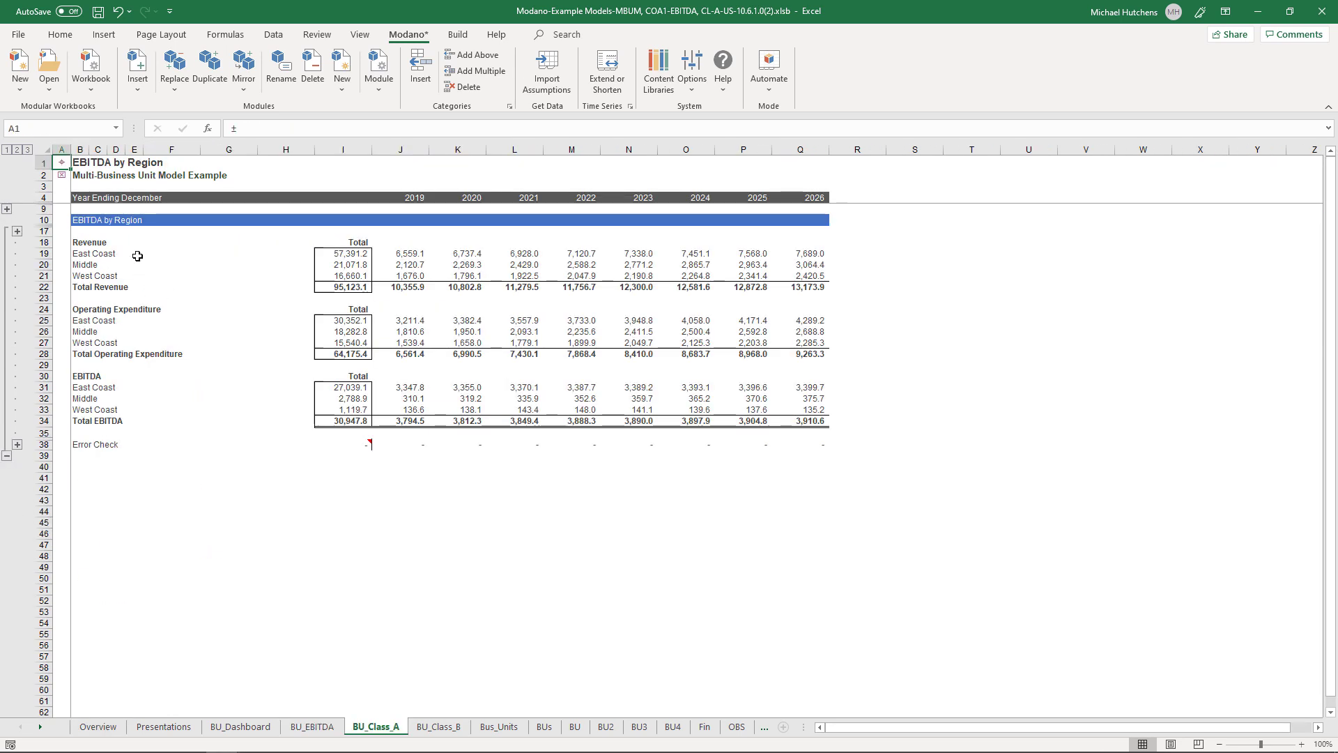
Step: On the Time Series sheet, rename the Region business unit classification as "Type"
{"action": "left_click", "coordinate": [61, 163]}
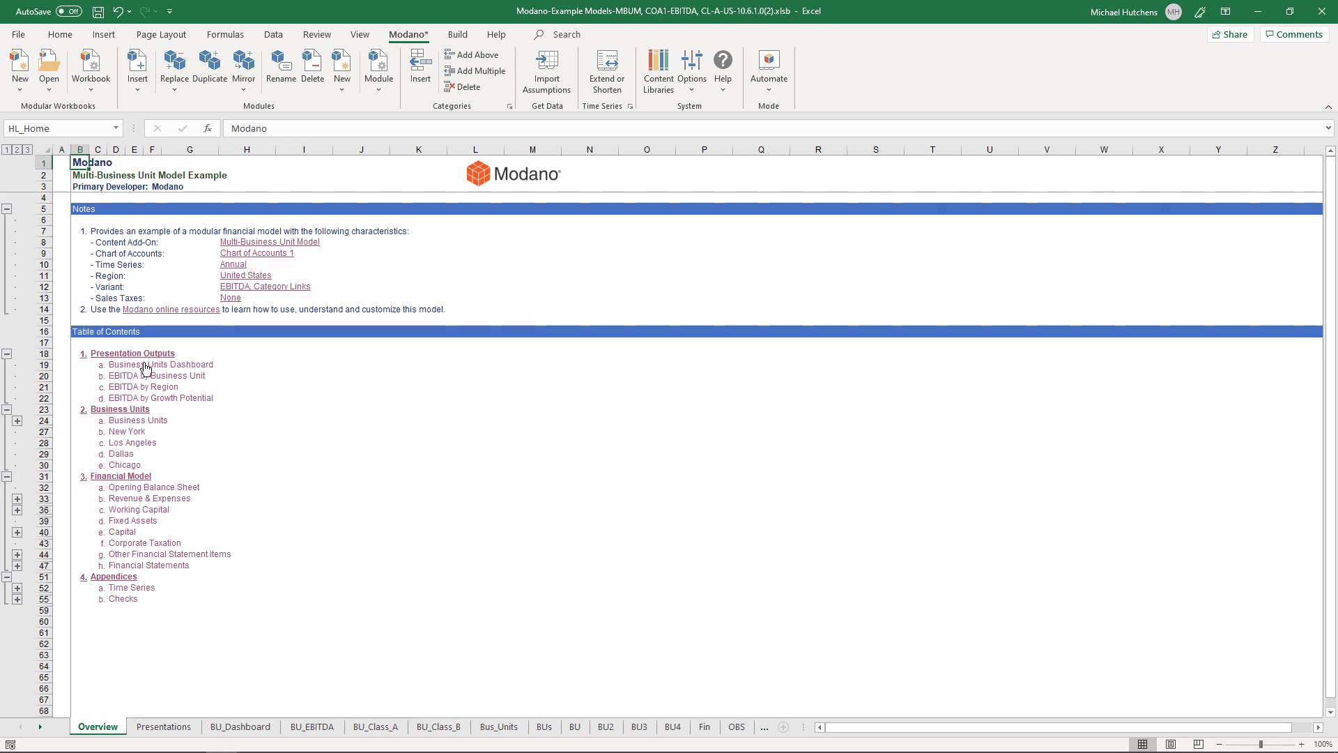
{"action": "left_click", "coordinate": [129, 592]}
{"action": "left_click", "coordinate": [112, 311]}
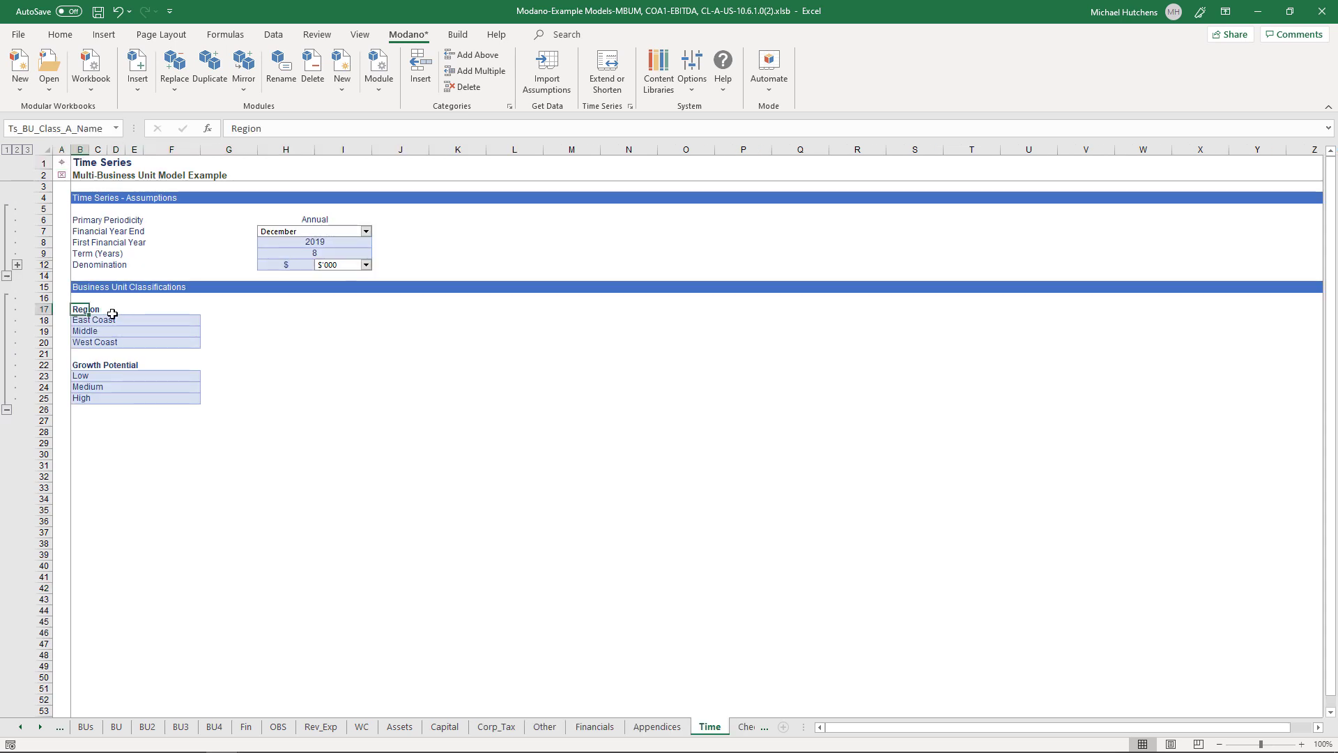
{"action": "type", "text": "Type"}
{"action": "key", "text": "Return"}
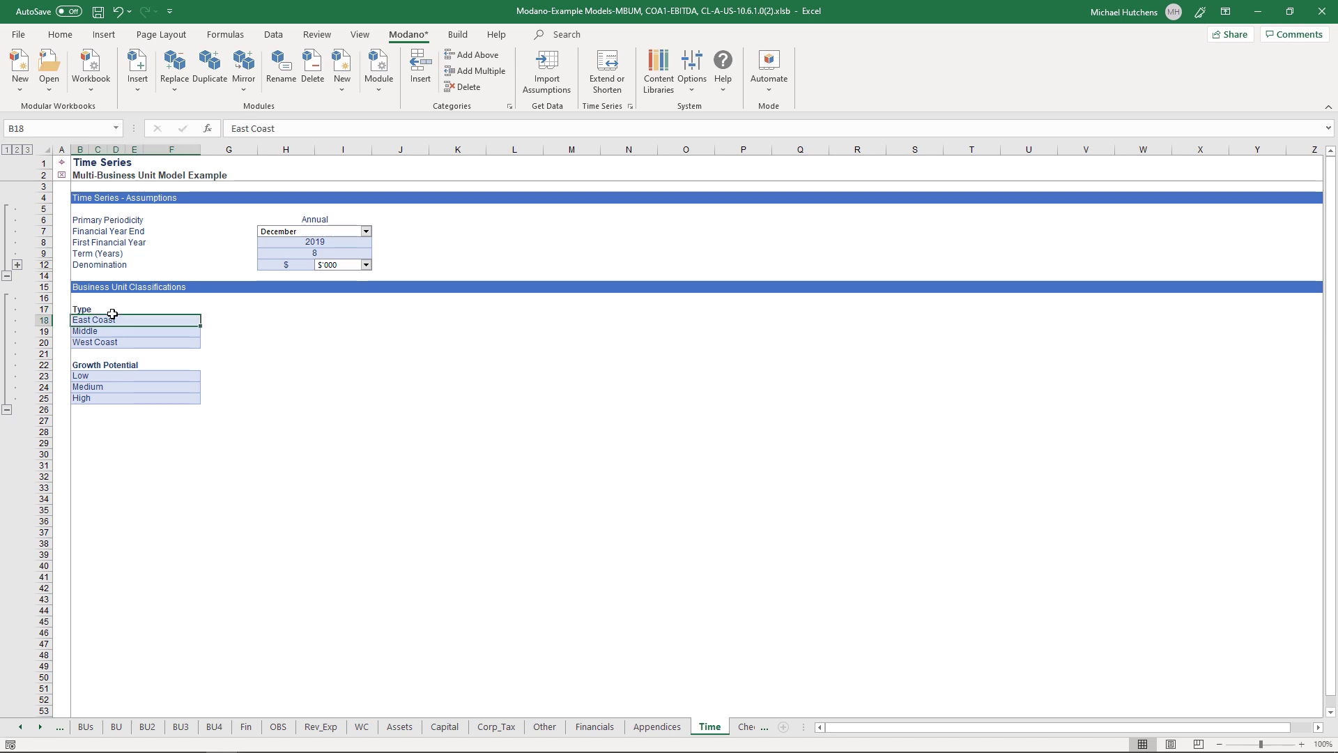
Step: Check the renamed classification in the table of contents and on the New York sheet
{"action": "left_click", "coordinate": [84, 168]}
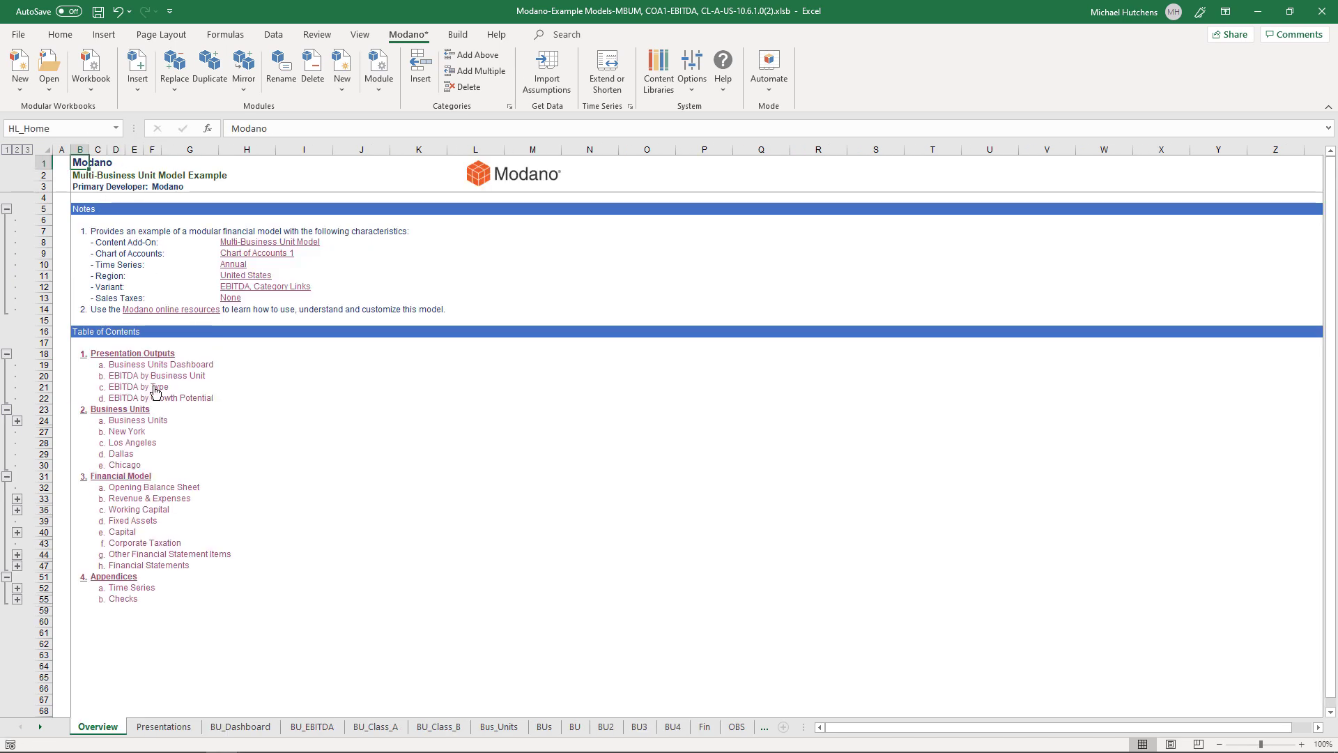
{"action": "left_click", "coordinate": [131, 433]}
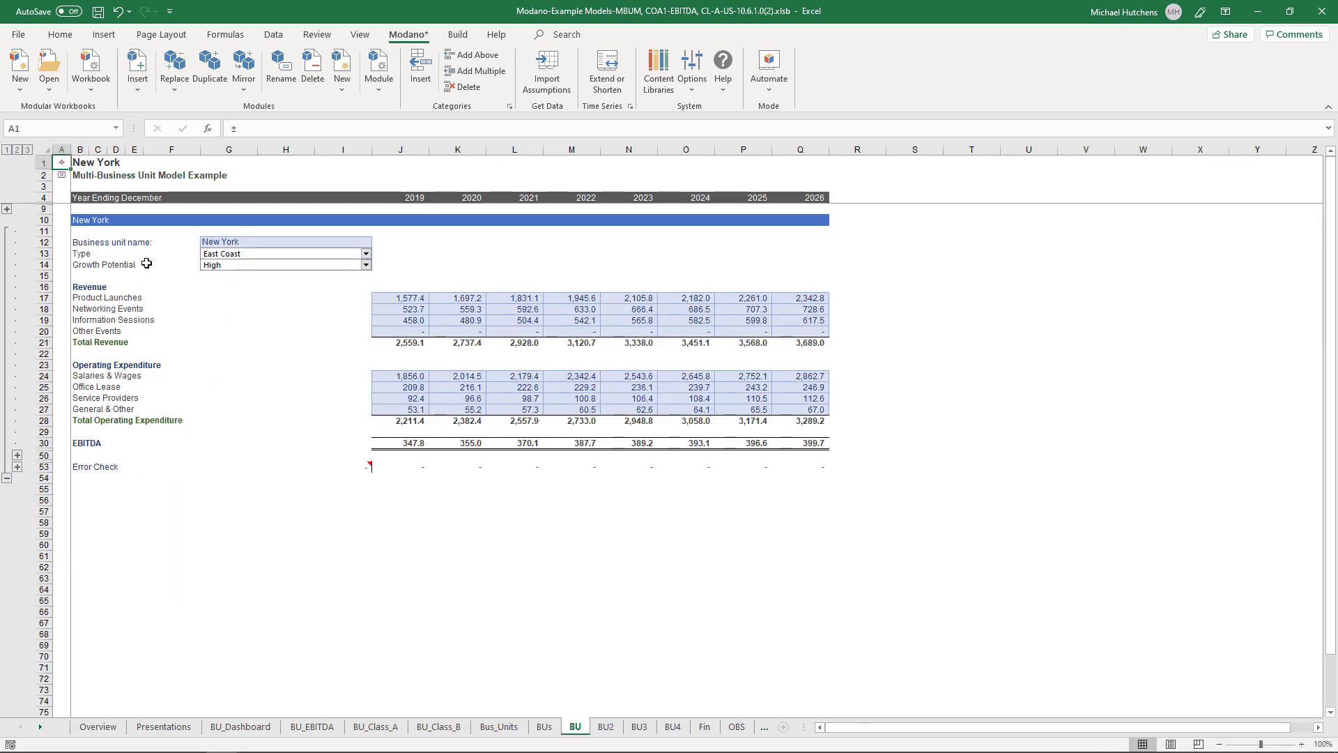
{"action": "left_click", "coordinate": [79, 165]}
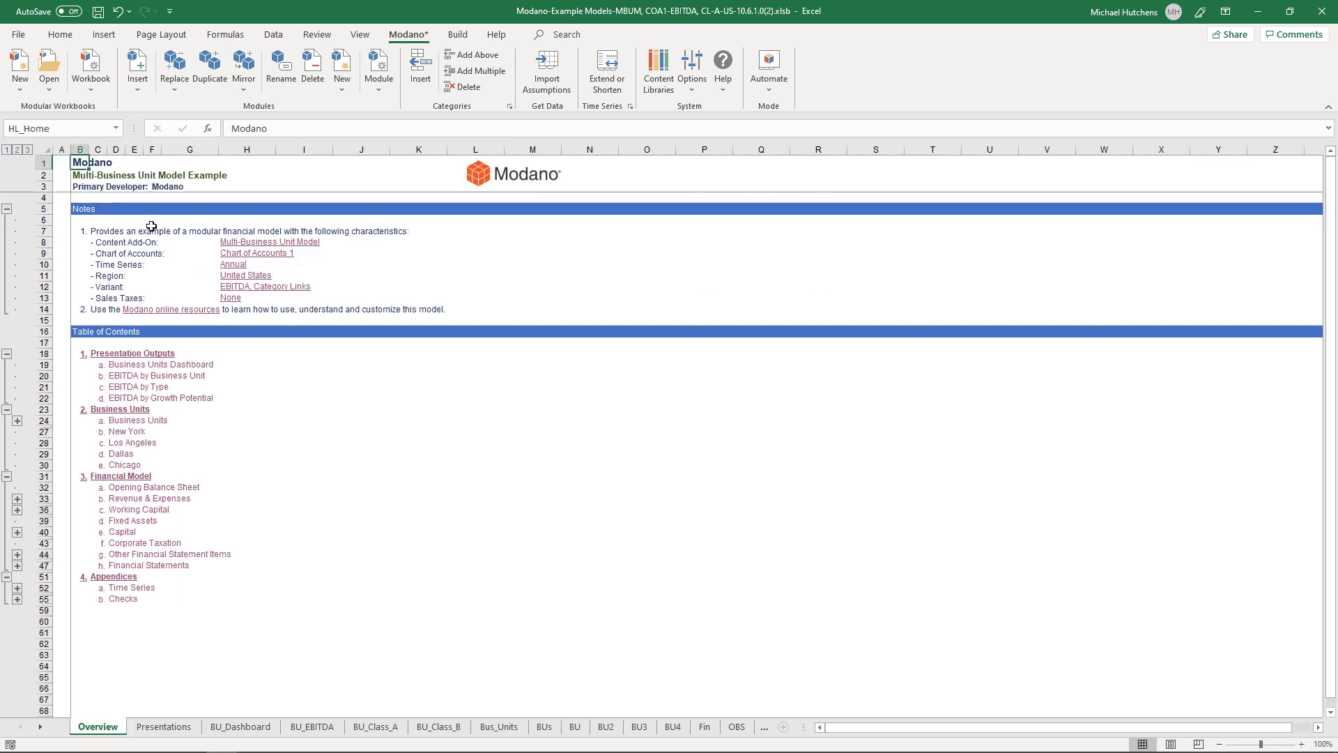
Step: On the Time Series sheet, change the Type classification heading back to "Region"
{"action": "left_click", "coordinate": [125, 589]}
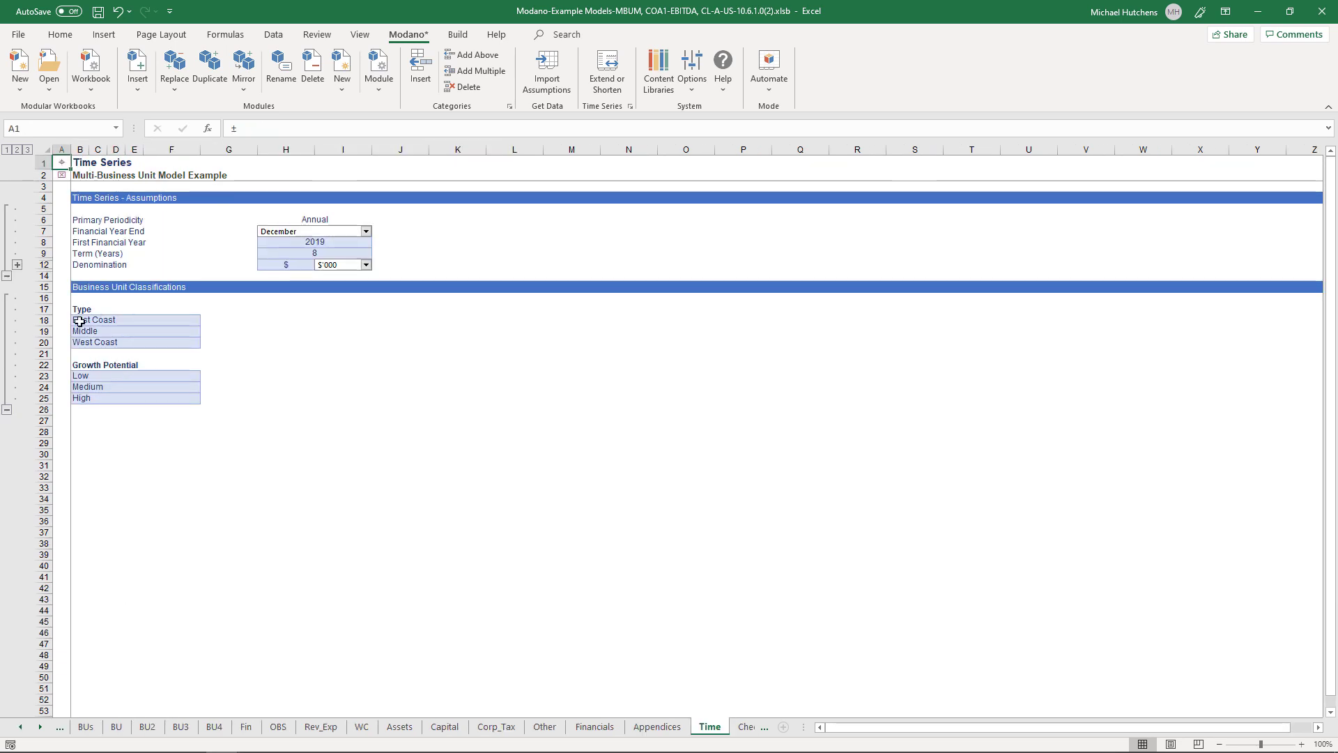
{"action": "left_click", "coordinate": [75, 309]}
{"action": "type", "text": "Region"}
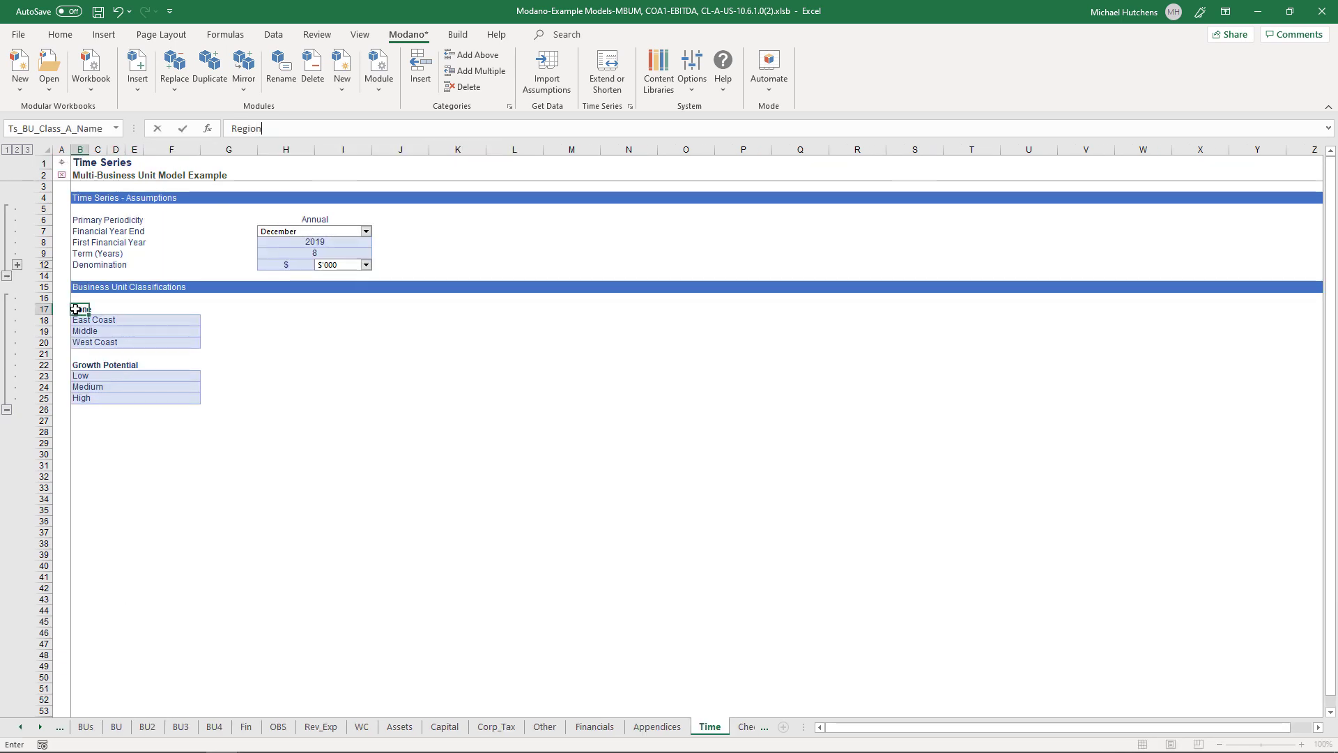
{"action": "key", "text": "Return"}
{"action": "key", "text": "Up"}
{"action": "key", "text": "Down"}
{"action": "key", "text": "Down"}
{"action": "key", "text": "Down"}
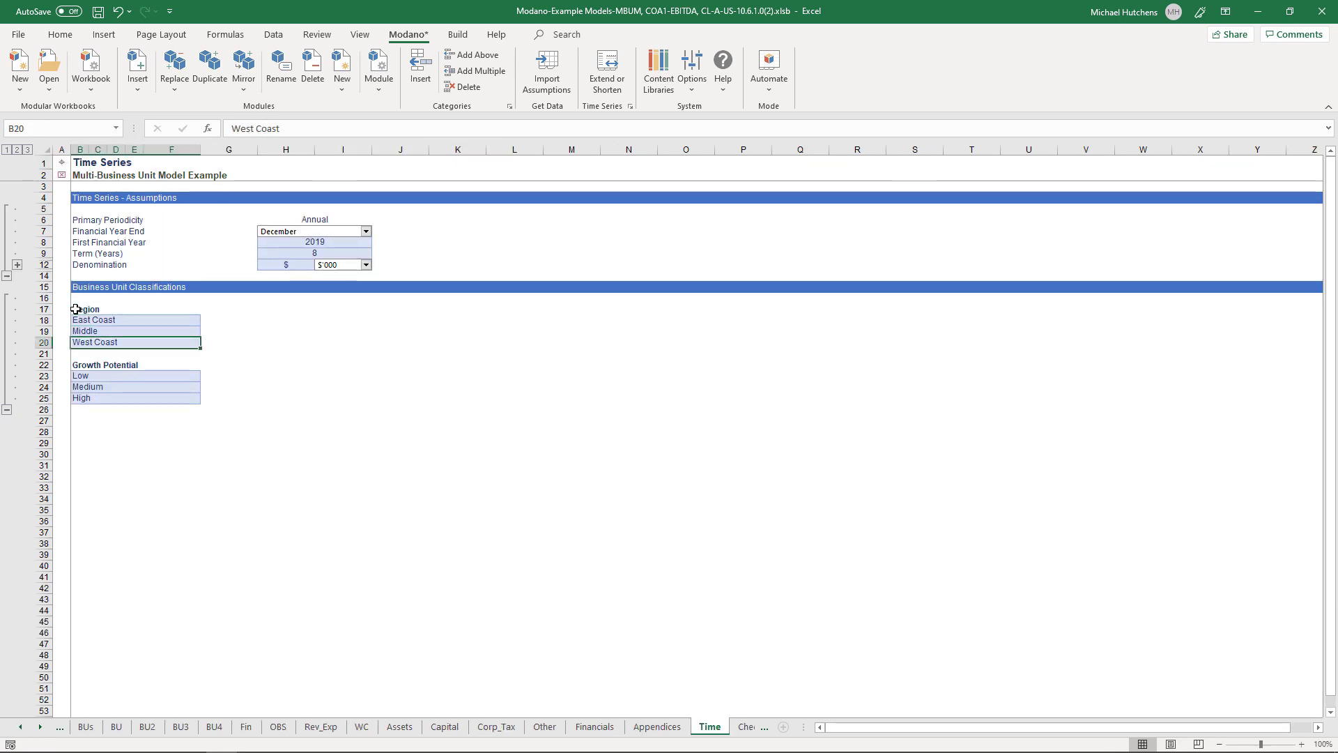
Step: Insert a new Growth Potential category below High, name it "Mega", and return to the Overview sheet
{"action": "left_click", "coordinate": [86, 401]}
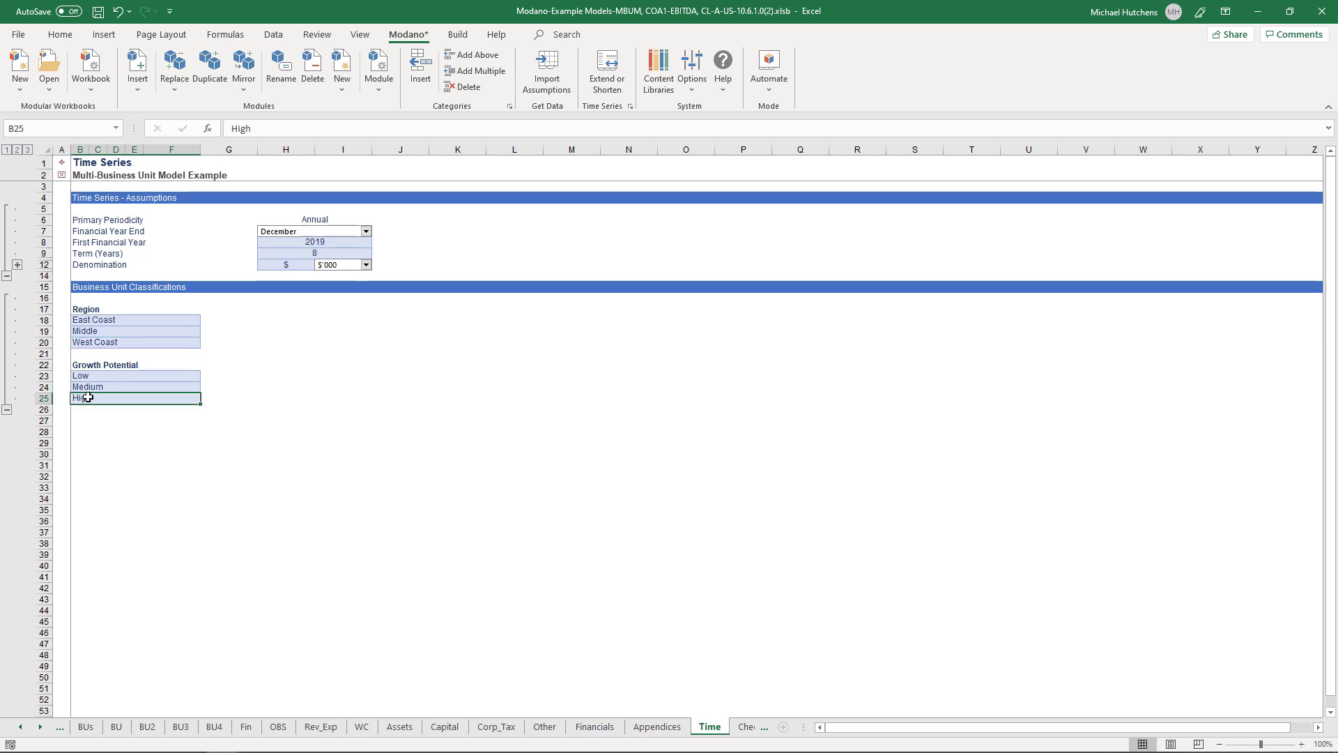
{"action": "right_click", "coordinate": [88, 397]}
{"action": "left_click", "coordinate": [143, 512]}
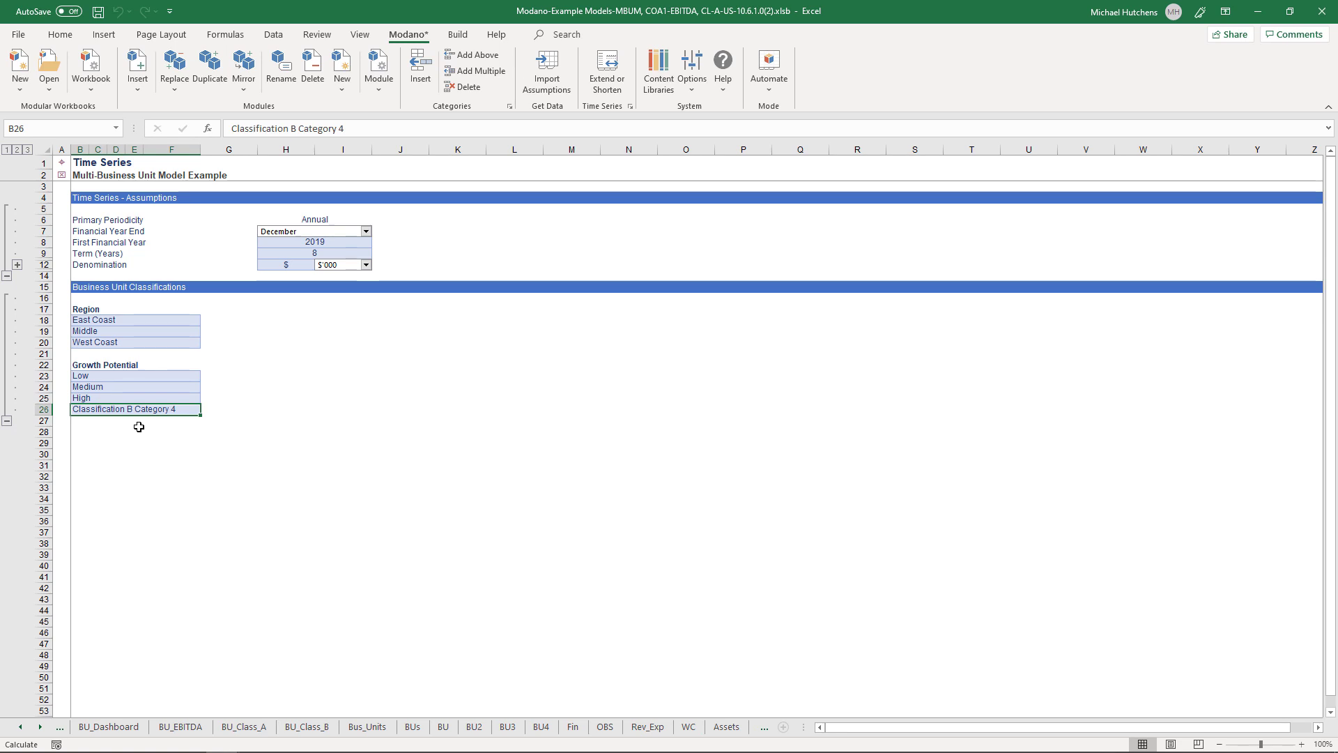
{"action": "type", "text": "eg"}
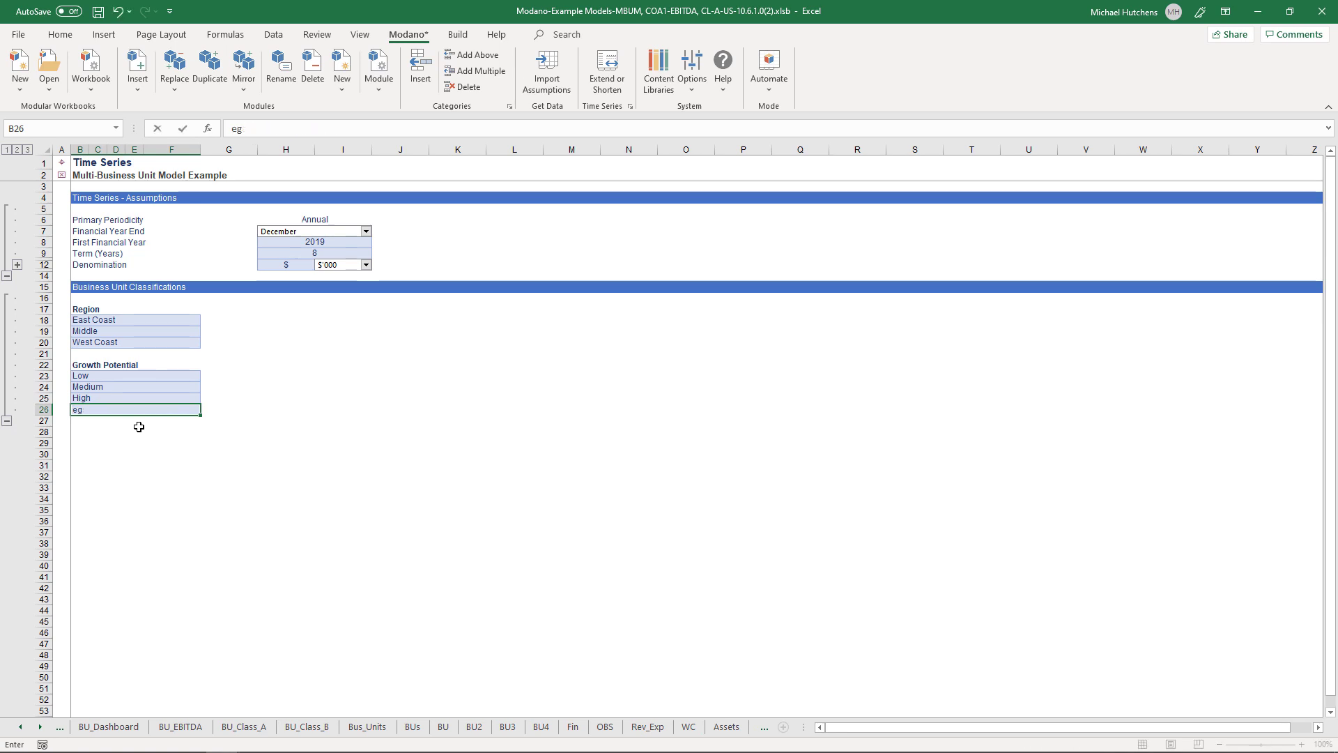
{"action": "type", "text": "aMega"}
{"action": "key", "text": "Return"}
{"action": "left_click", "coordinate": [61, 162]}
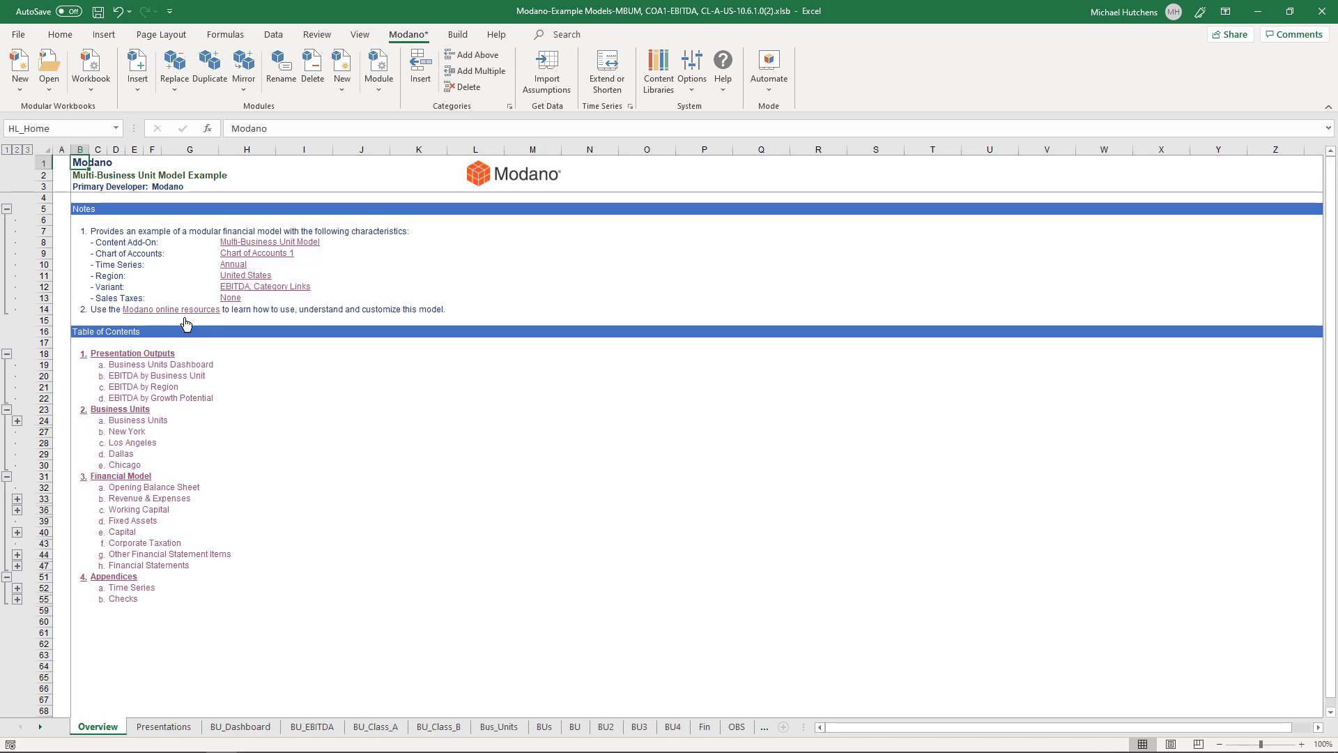
Step: On the Chicago business unit sheet, set Growth Potential to "Mega" and return to the Overview sheet
{"action": "left_click", "coordinate": [127, 432]}
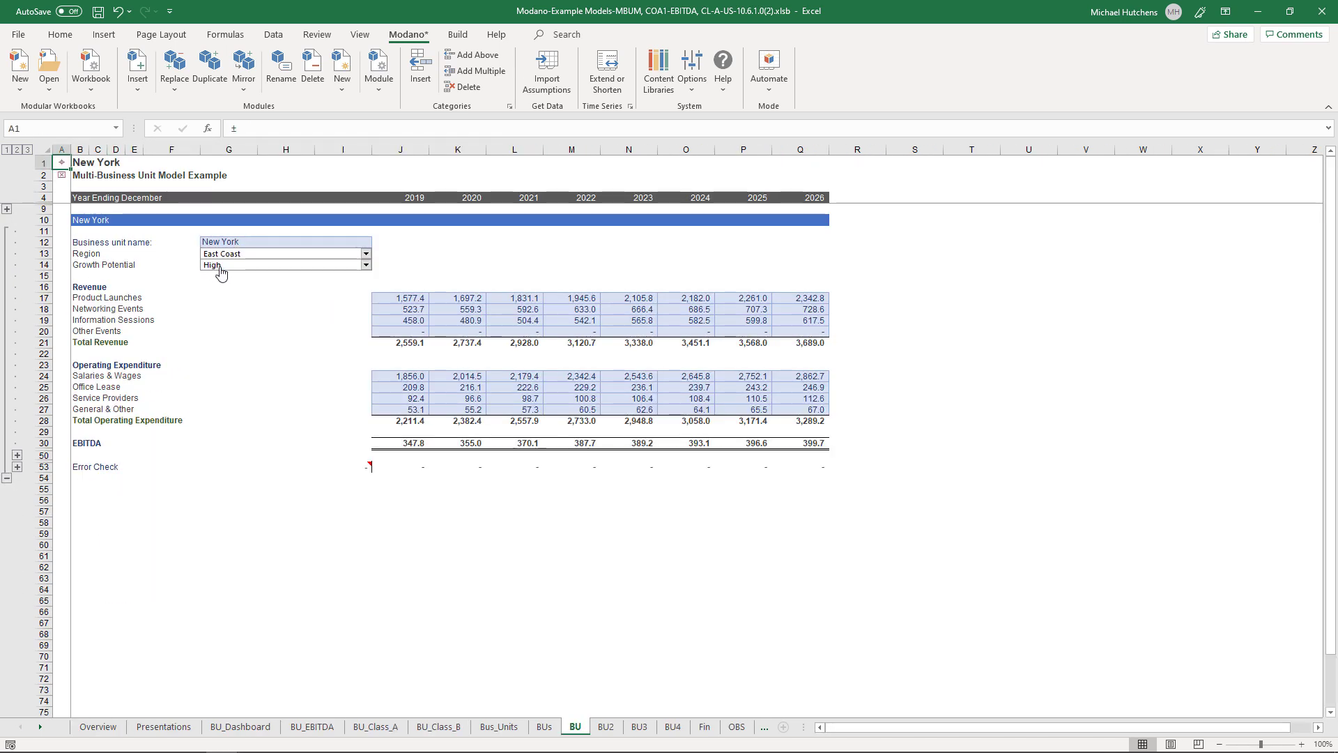
{"action": "left_click", "coordinate": [61, 161]}
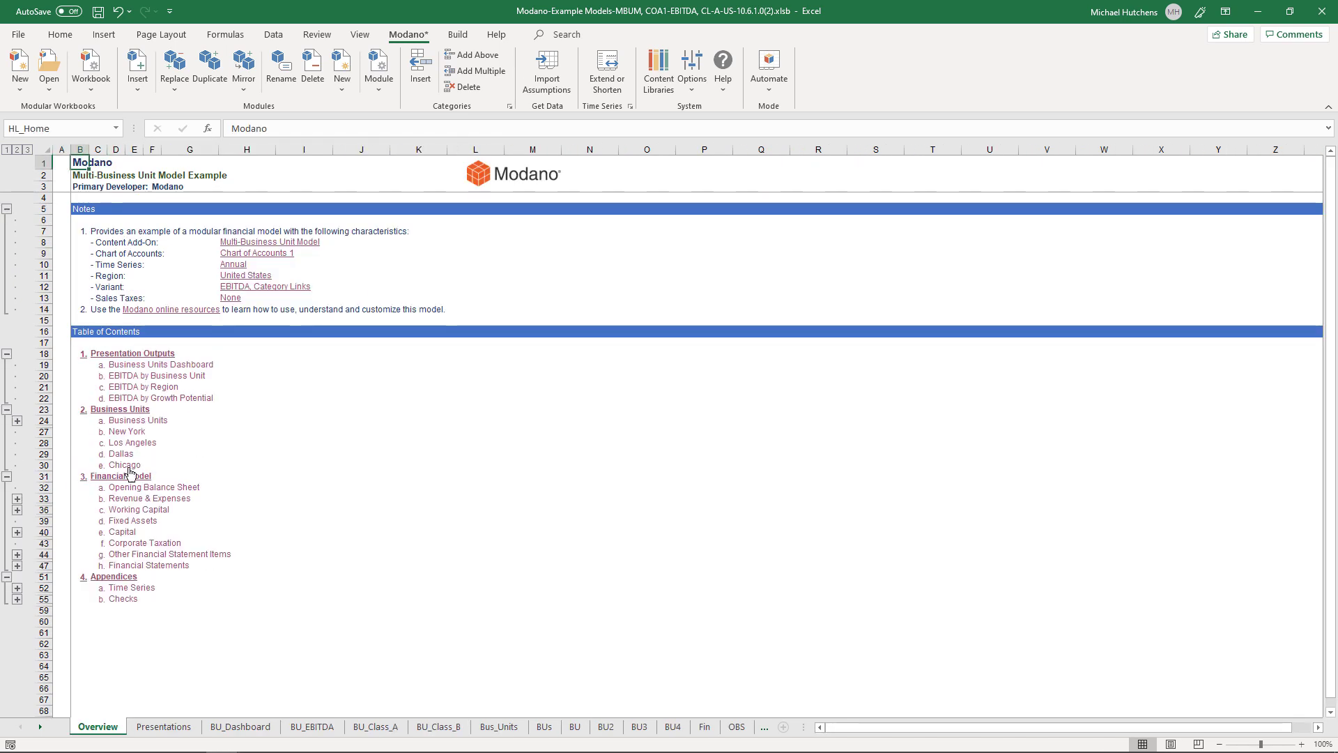
{"action": "left_click", "coordinate": [125, 465]}
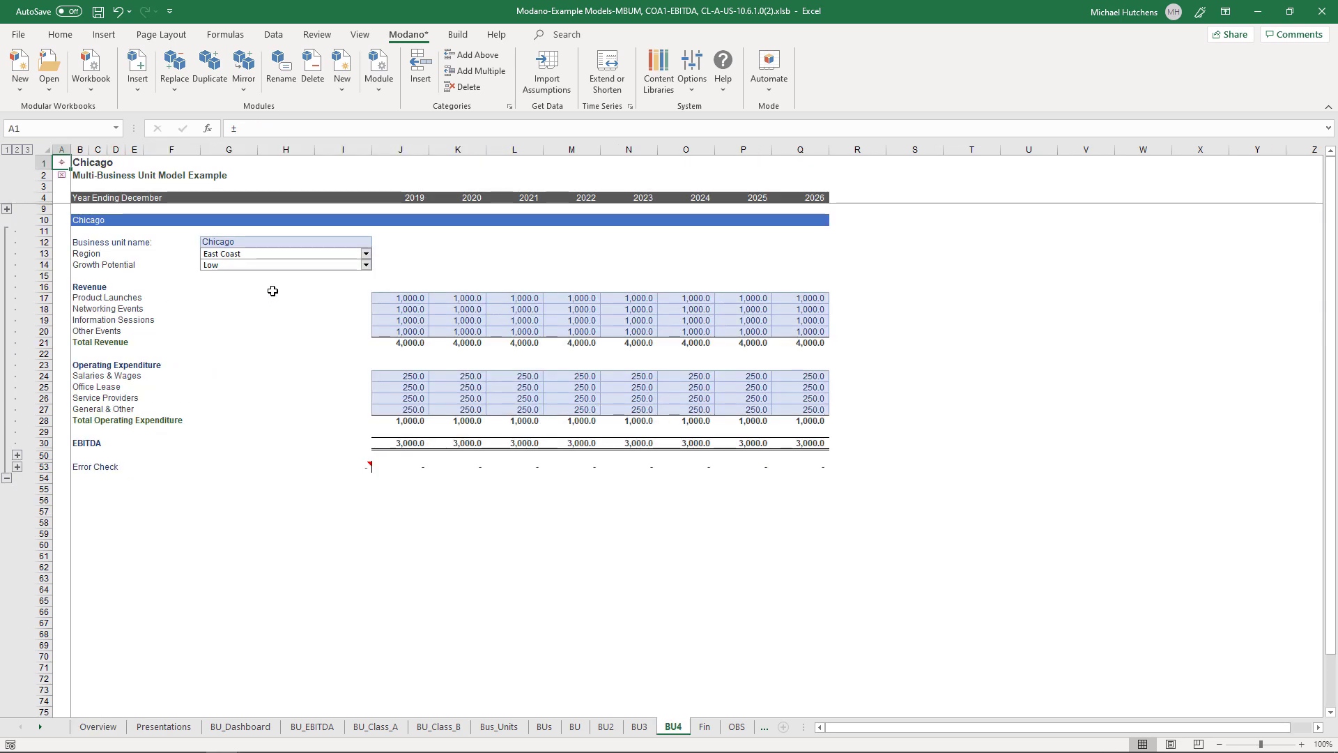
{"action": "left_click", "coordinate": [218, 265]}
{"action": "key", "text": "alt+Down"}
{"action": "left_click", "coordinate": [221, 302]}
{"action": "left_click", "coordinate": [64, 162]}
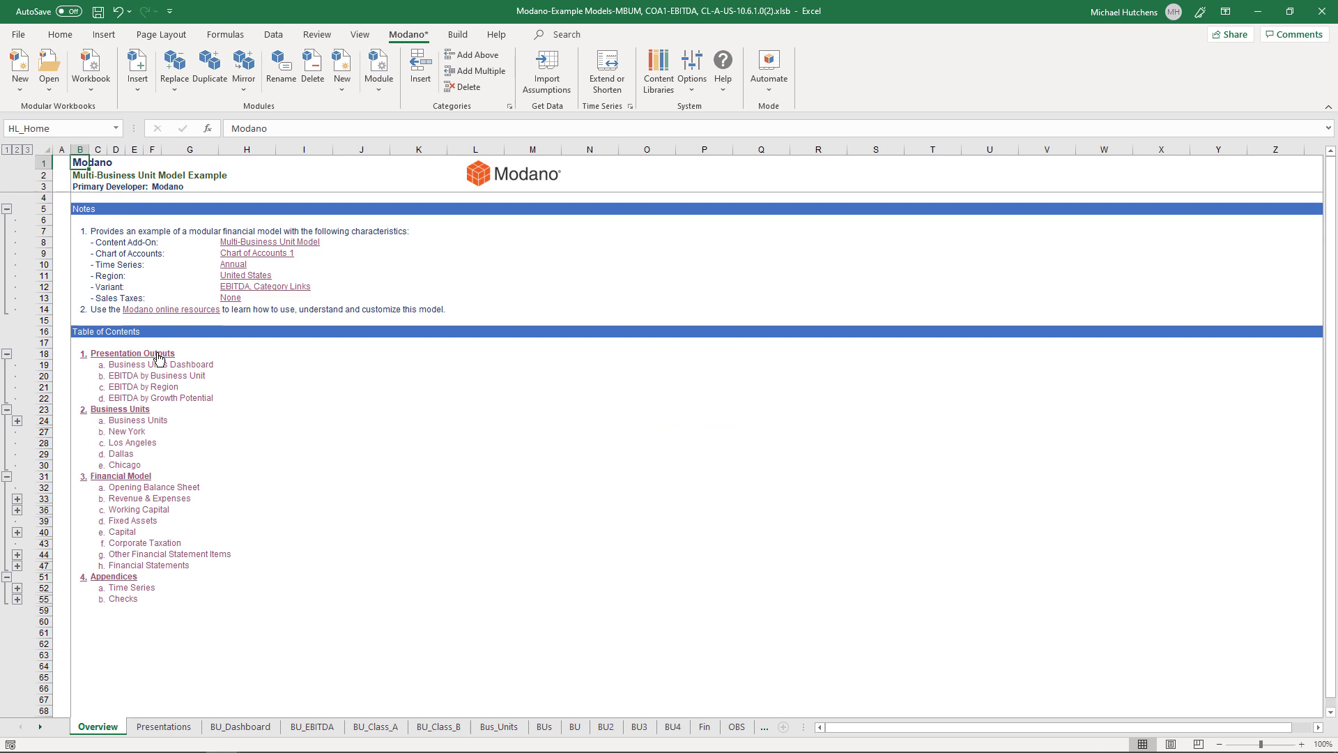
Step: Examine the Mega revenue row in EBITDA by Growth Potential and the Chicago revenue row in EBITDA by Business Unit, ending on the Overview sheet
{"action": "left_click", "coordinate": [154, 400]}
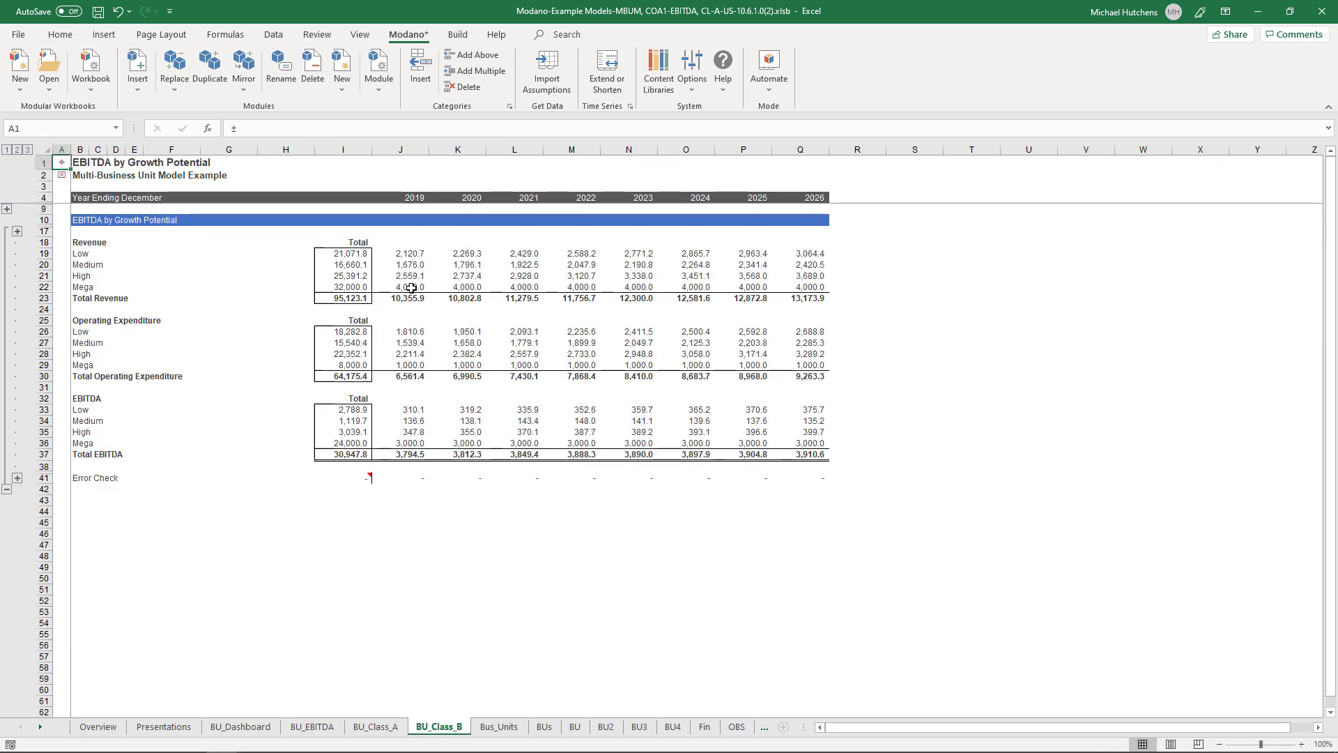
{"action": "left_click_drag", "start_coordinate": [411, 279], "coordinate": [806, 287]}
{"action": "left_click", "coordinate": [389, 725]}
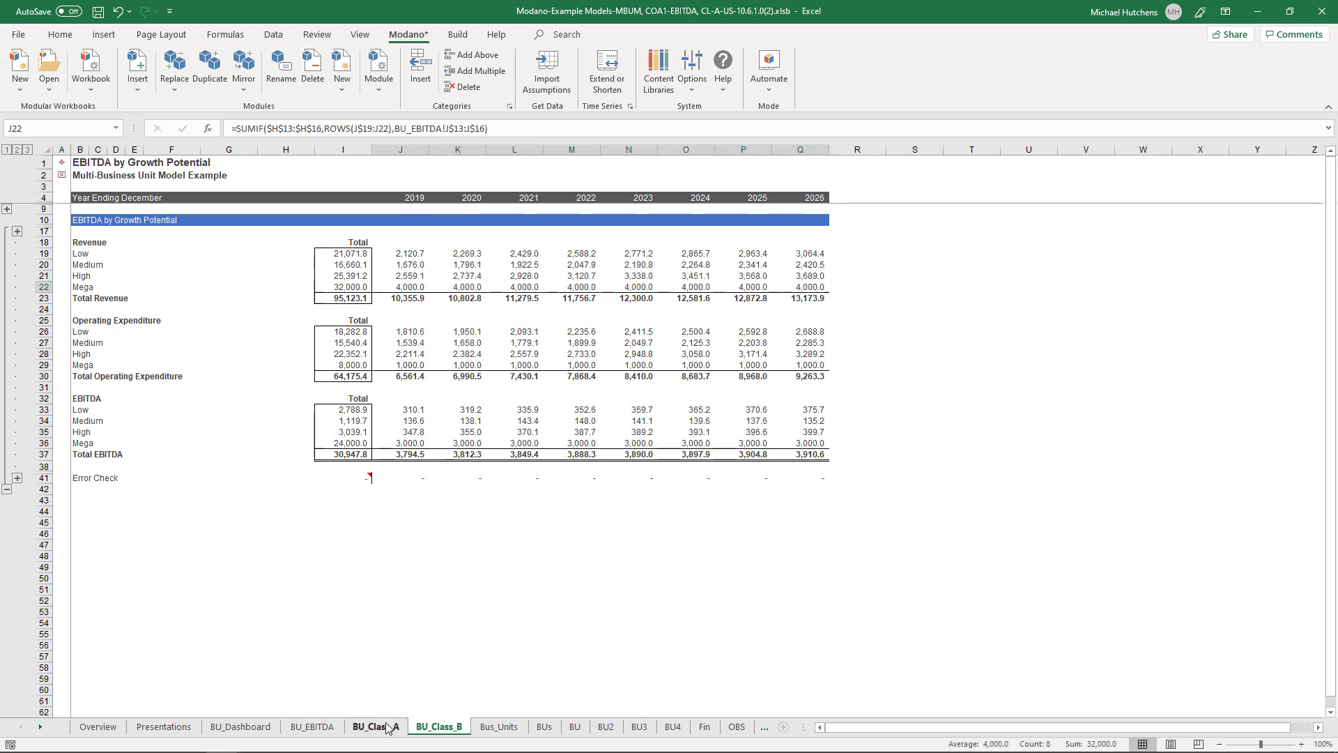
{"action": "left_click", "coordinate": [312, 726]}
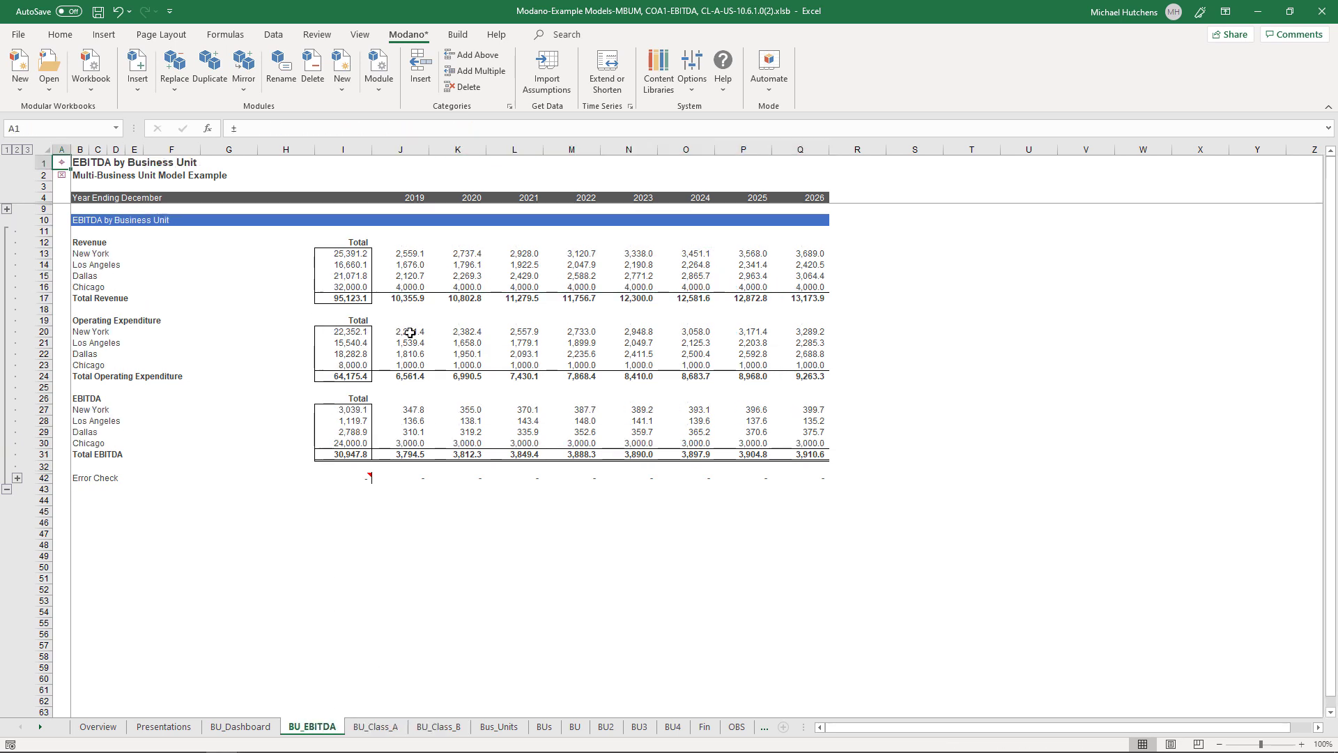
{"action": "left_click_drag", "start_coordinate": [410, 287], "coordinate": [805, 286]}
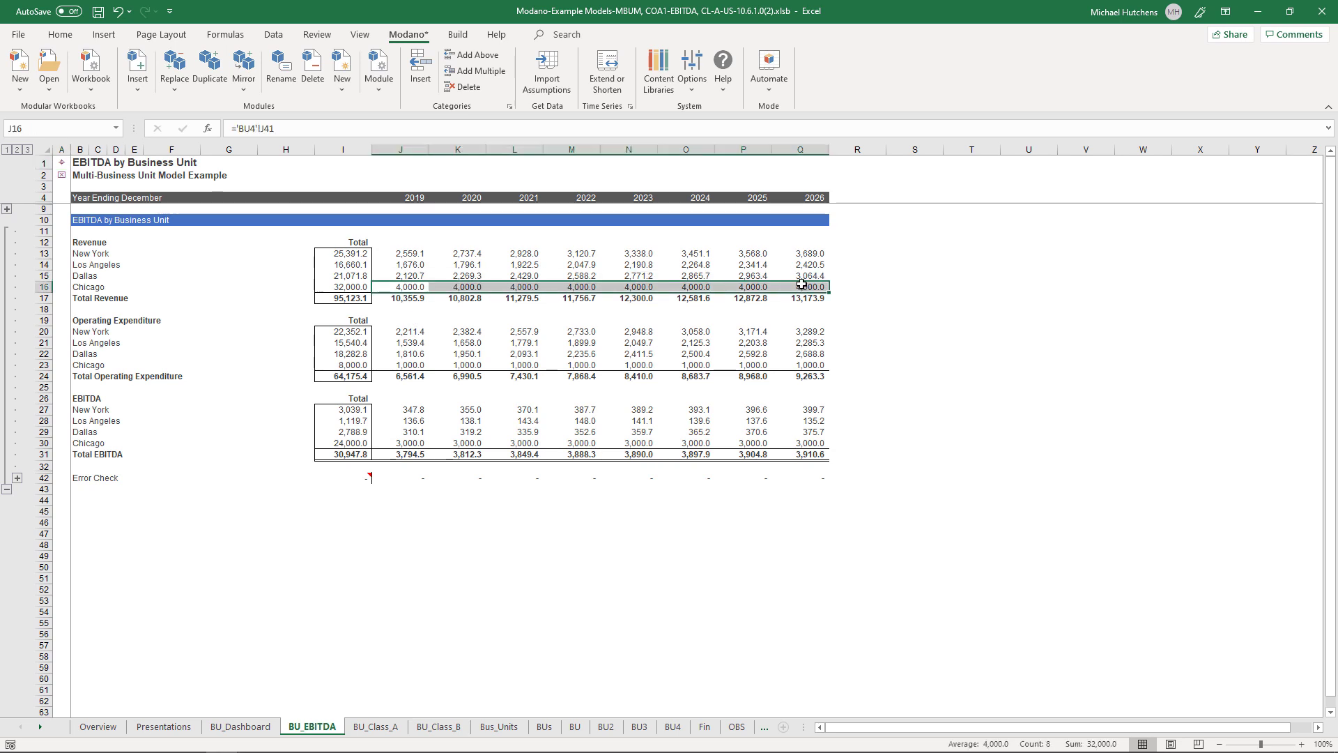
{"action": "key", "text": "ctrl+Home"}
{"action": "key", "text": "ctrl+Page_Up"}
{"action": "key", "text": "ctrl+Page_Up"}
{"action": "key", "text": "ctrl+Page_Up"}
{"action": "key", "text": "ctrl+Page_Up"}
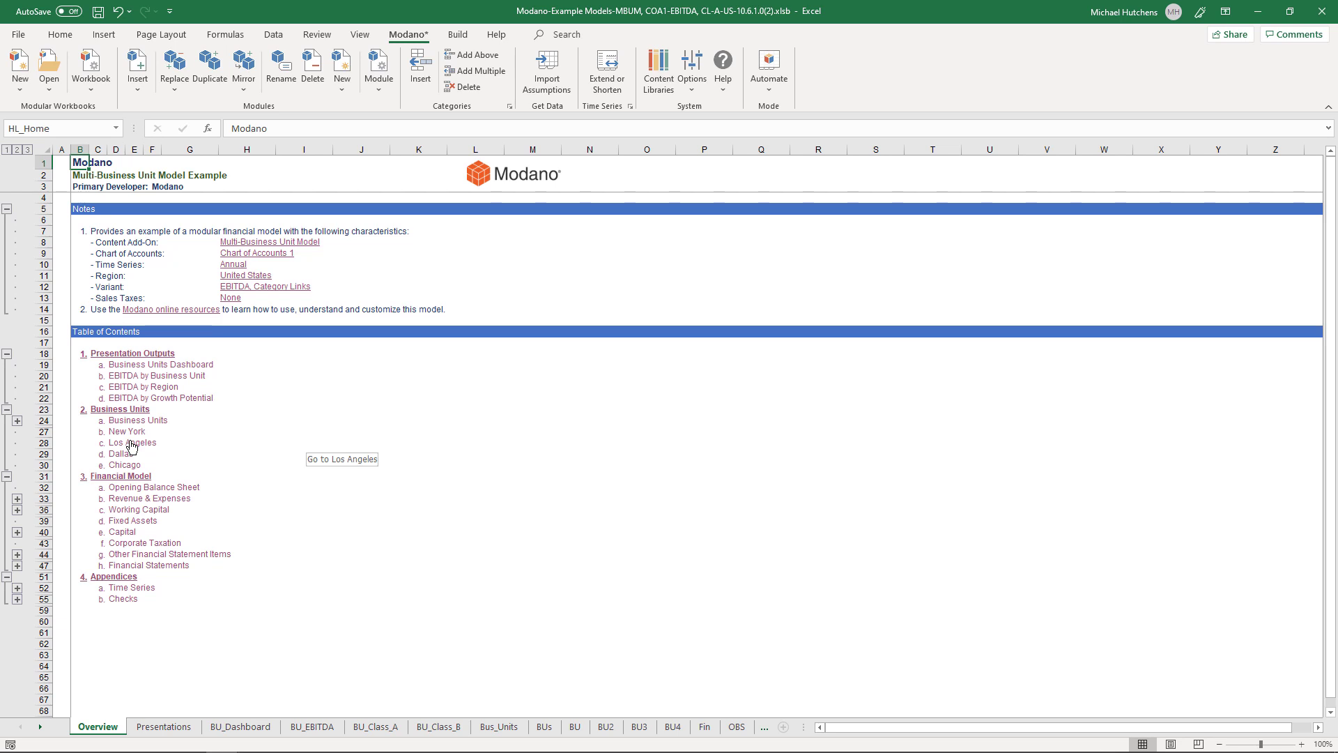
Step: Review the Business Units, New York and Financial Statements sheets, ending on the Overview sheet
{"action": "left_click", "coordinate": [98, 411]}
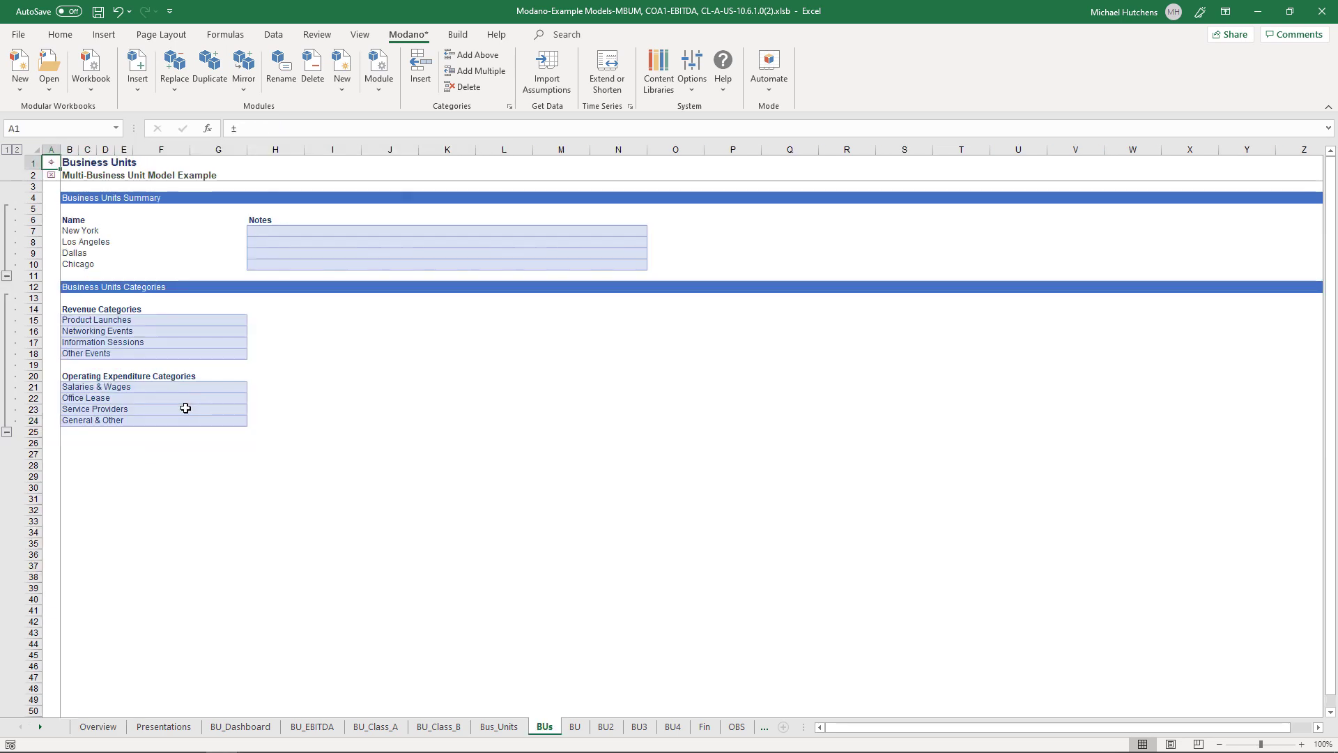
{"action": "left_click", "coordinate": [575, 726]}
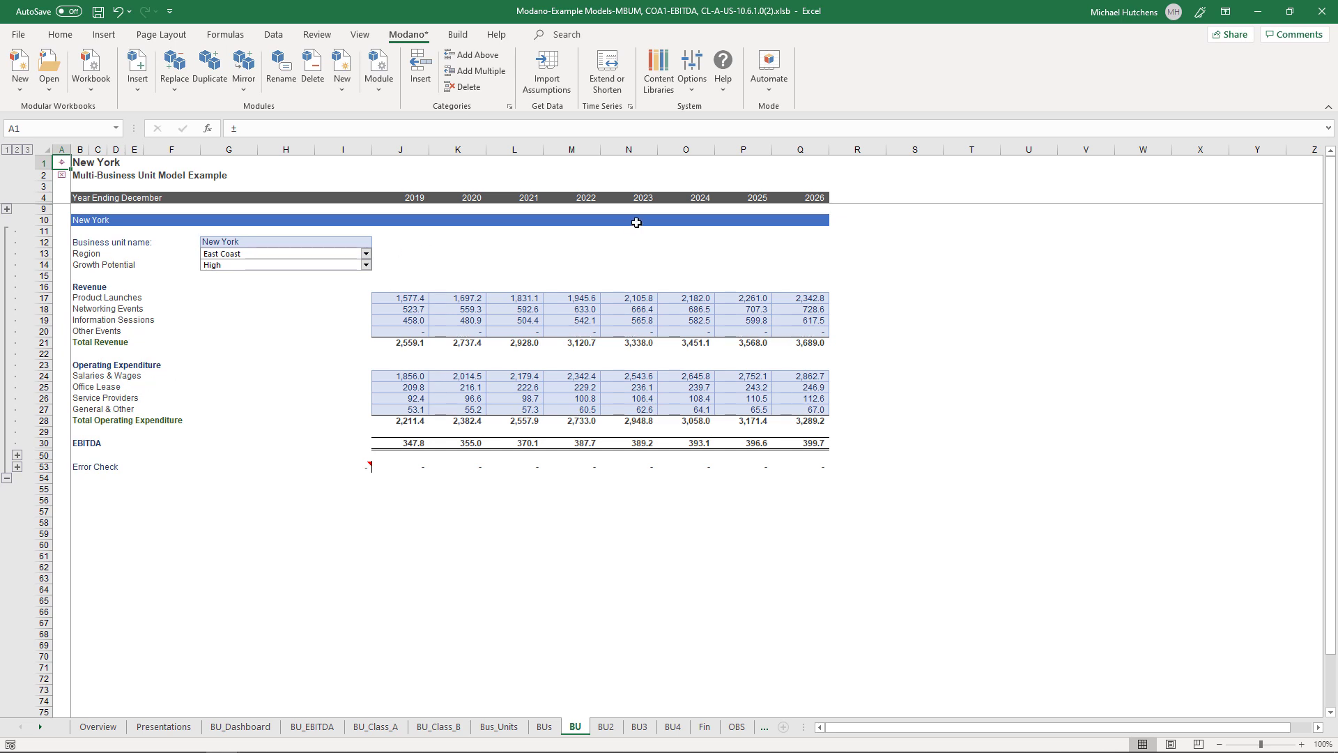
{"action": "left_click", "coordinate": [62, 166]}
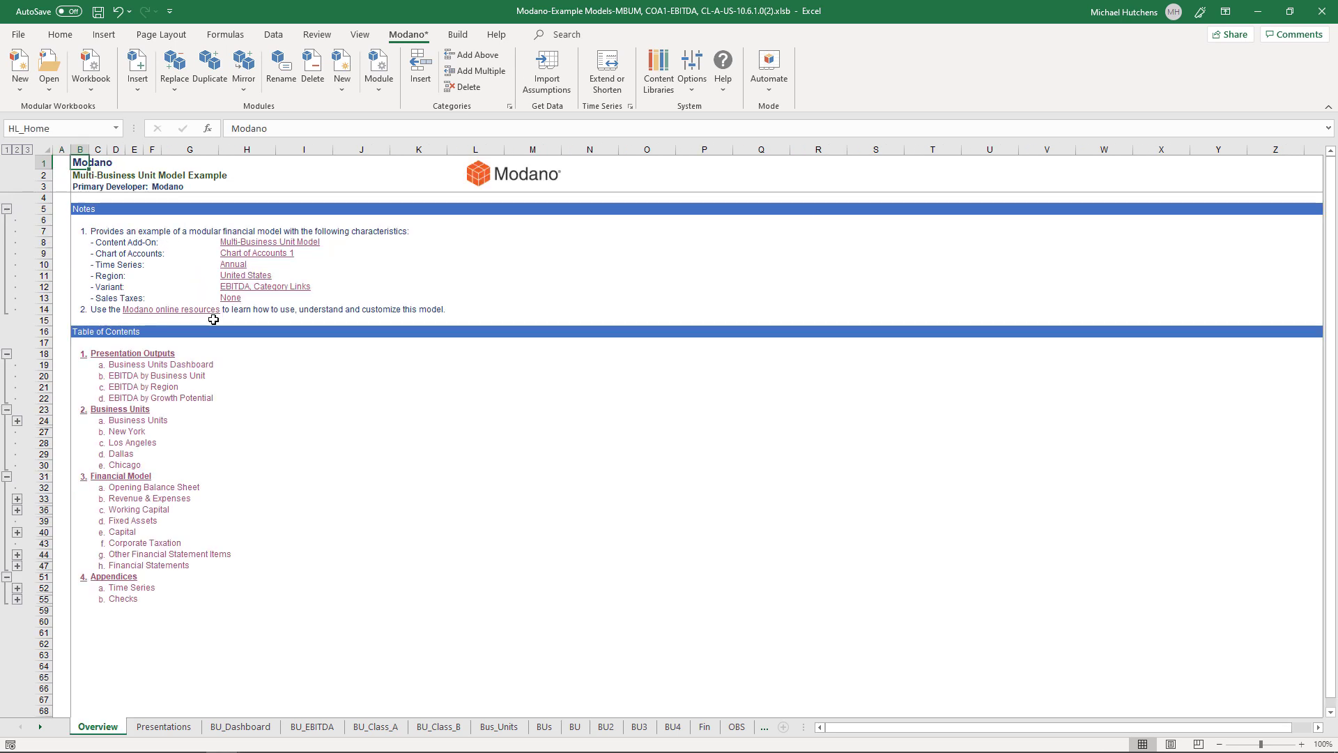
{"action": "left_click", "coordinate": [146, 567]}
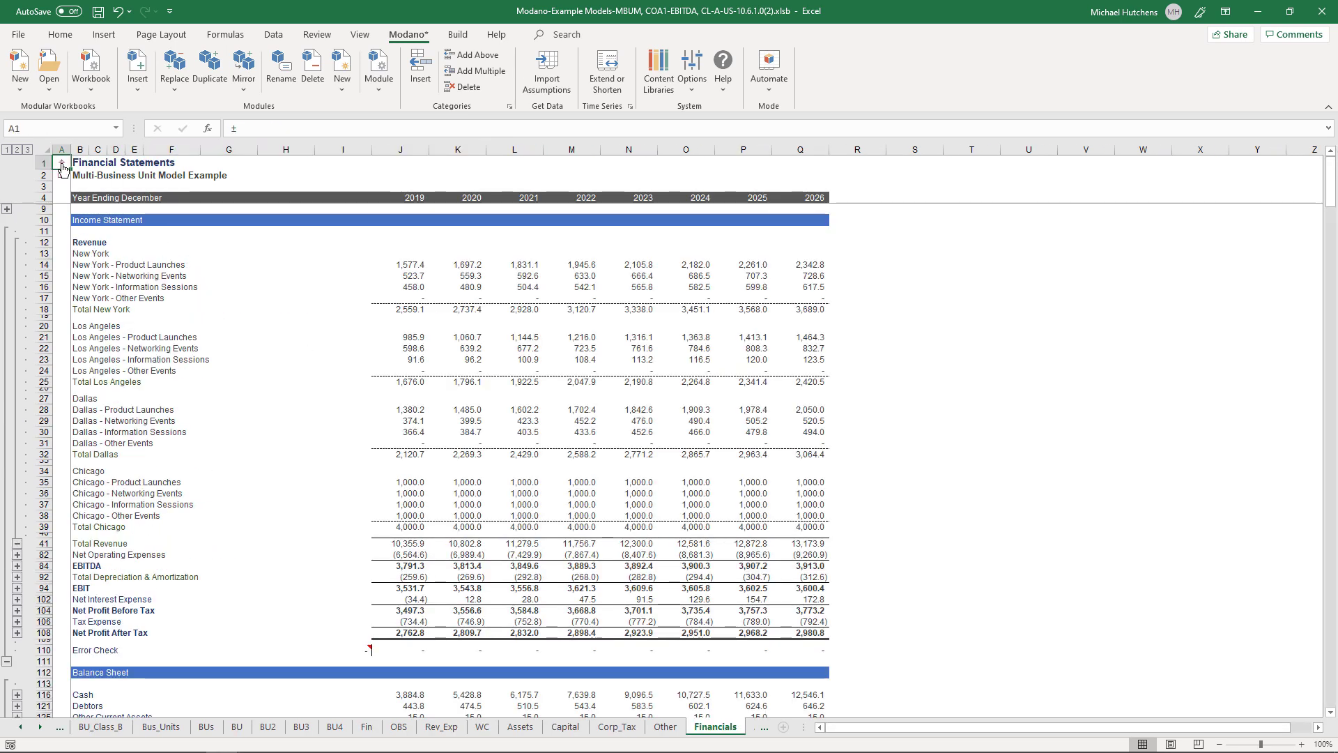
{"action": "left_click", "coordinate": [62, 167]}
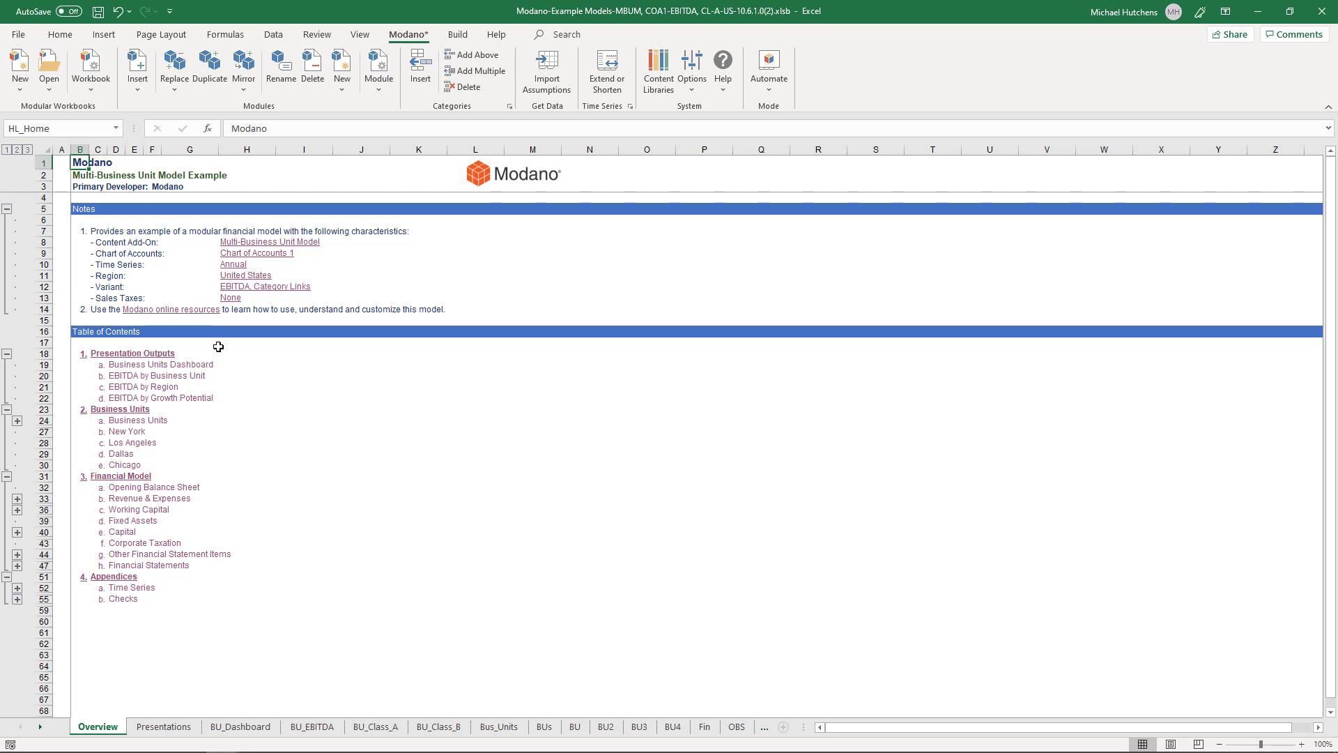
Step: From the Business Units sheet, view the model's full module composition in the maximized Project Manager, then return to the Overview sheet
{"action": "left_click", "coordinate": [135, 422]}
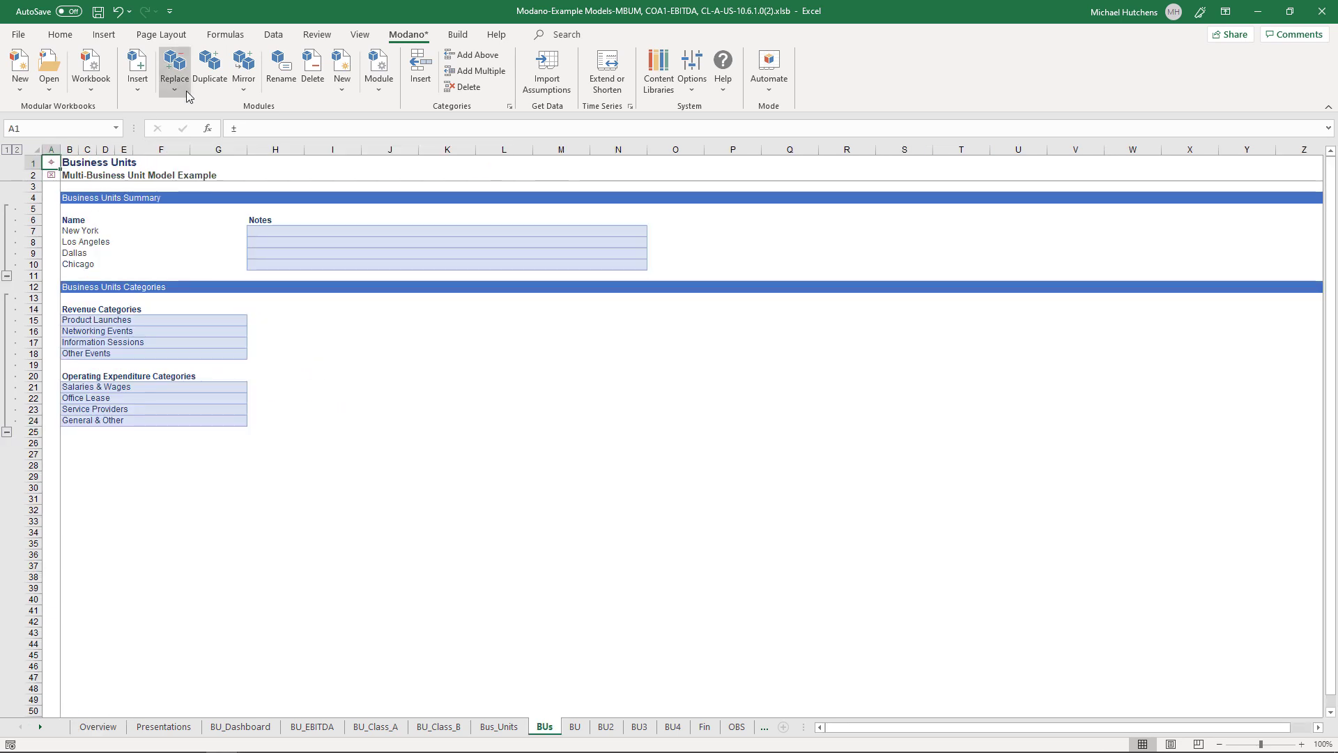
{"action": "left_click", "coordinate": [455, 35]}
{"action": "left_click", "coordinate": [24, 72]}
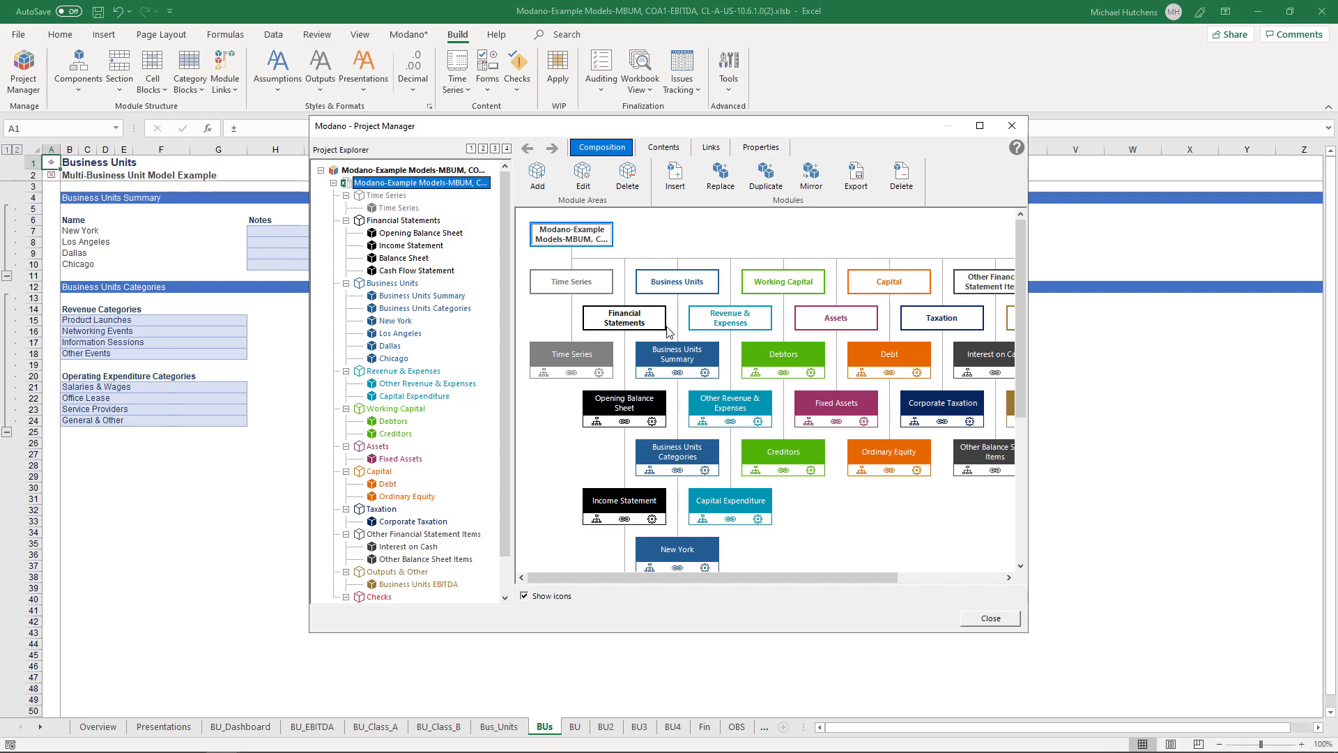
{"action": "left_click", "coordinate": [980, 127]}
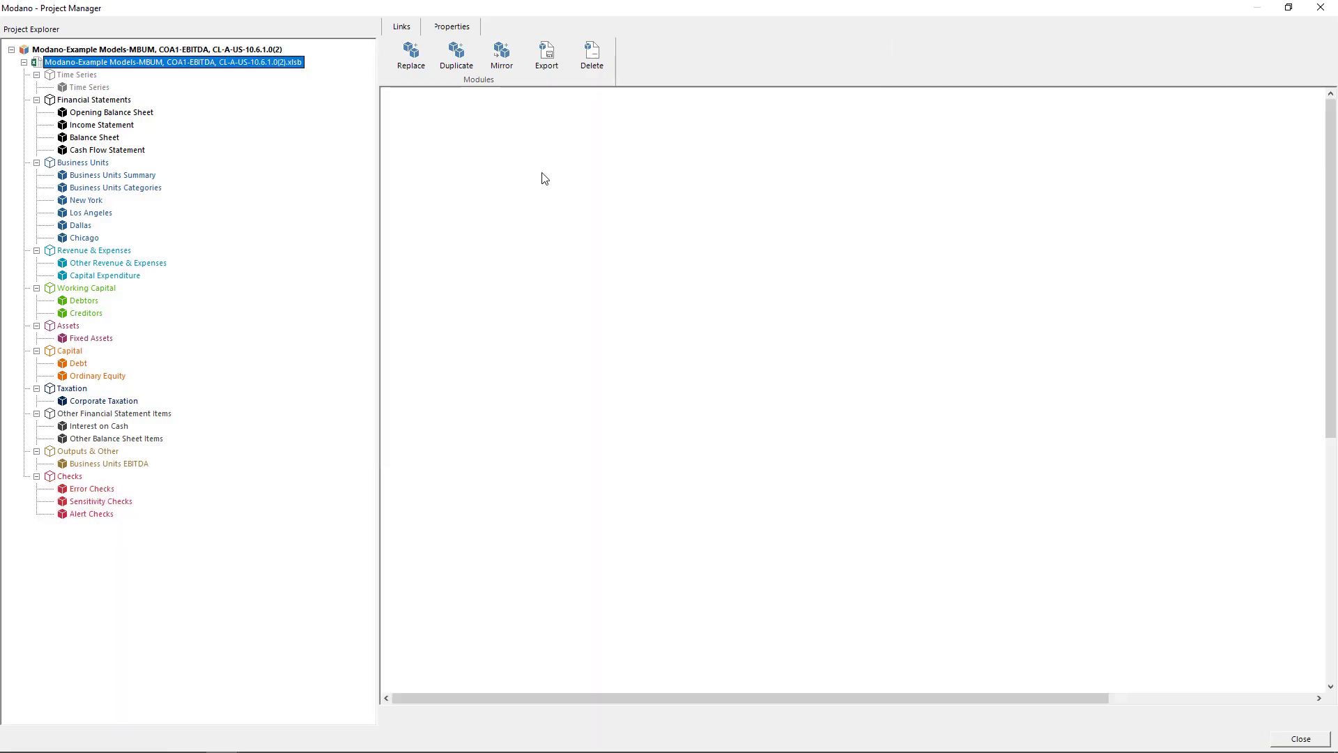
{"action": "scroll", "coordinate": [711, 368], "scroll_direction": "down", "scroll_amount": 1}
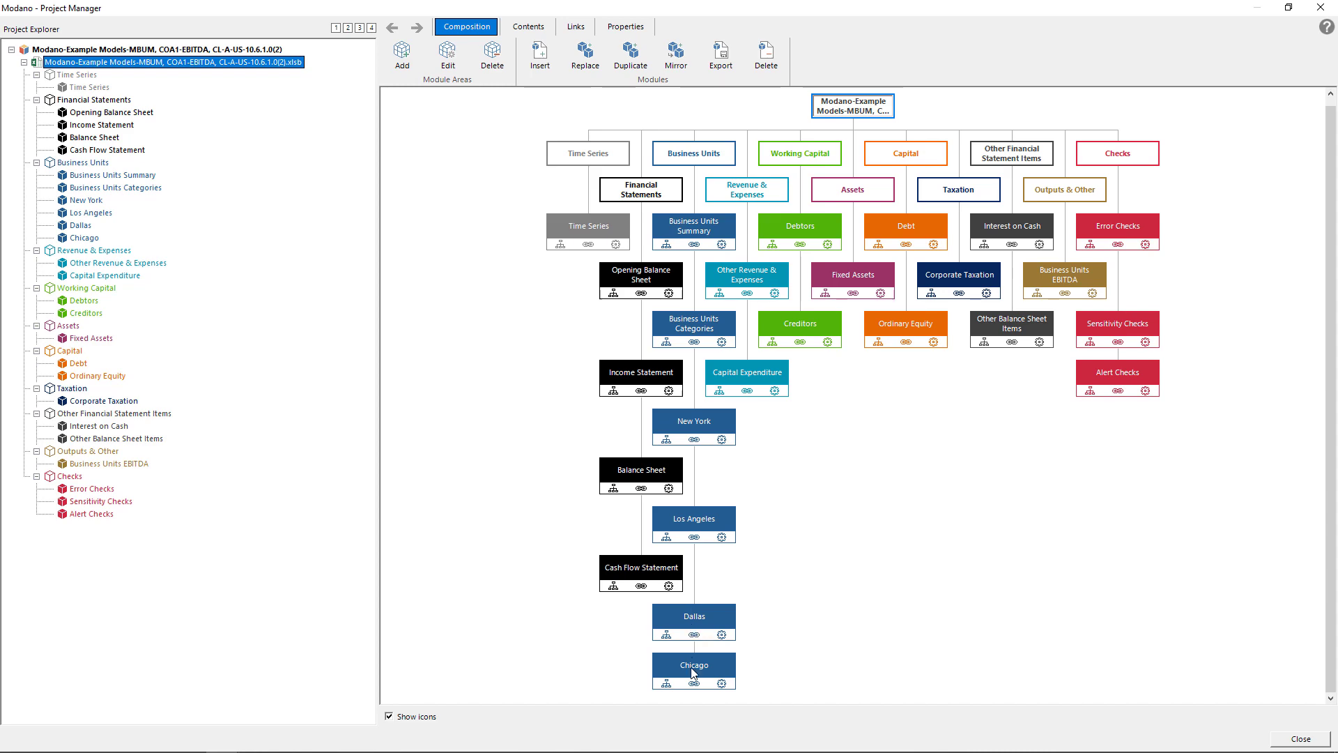
{"action": "left_click", "coordinate": [1321, 8]}
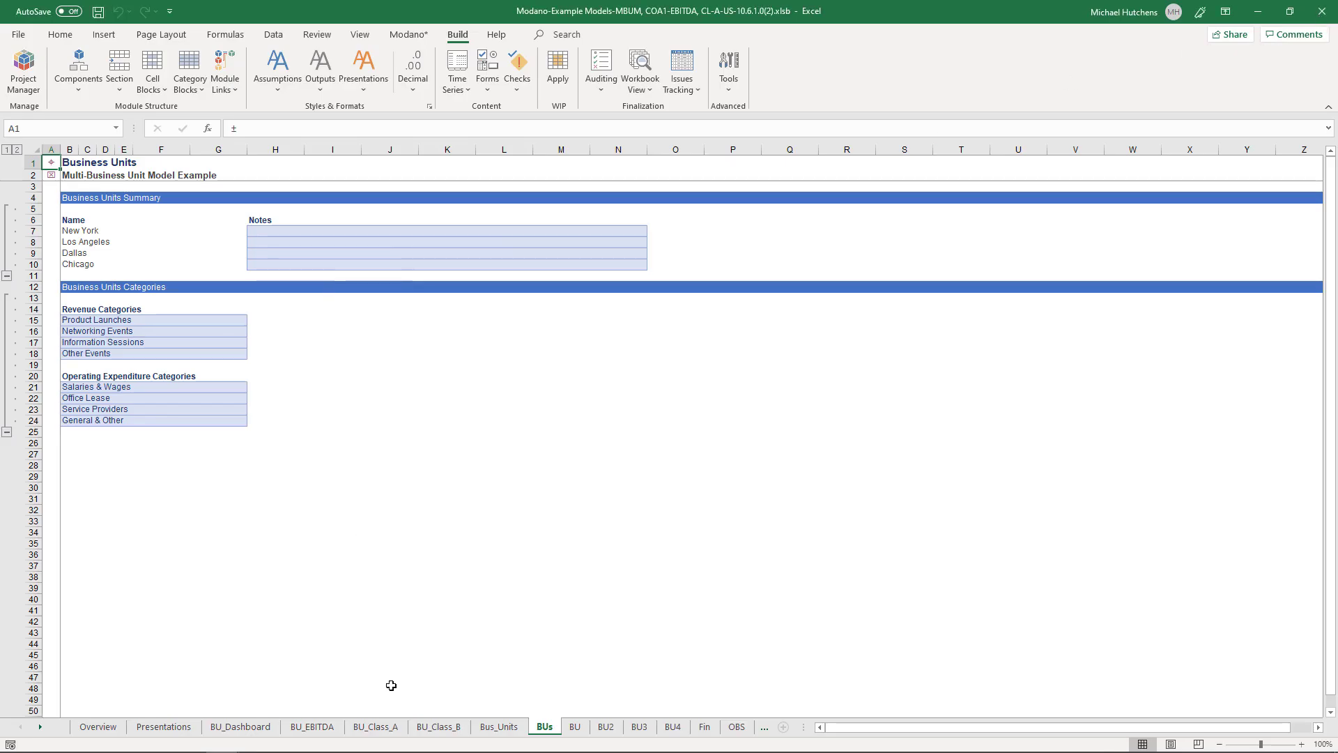
{"action": "left_click", "coordinate": [53, 162]}
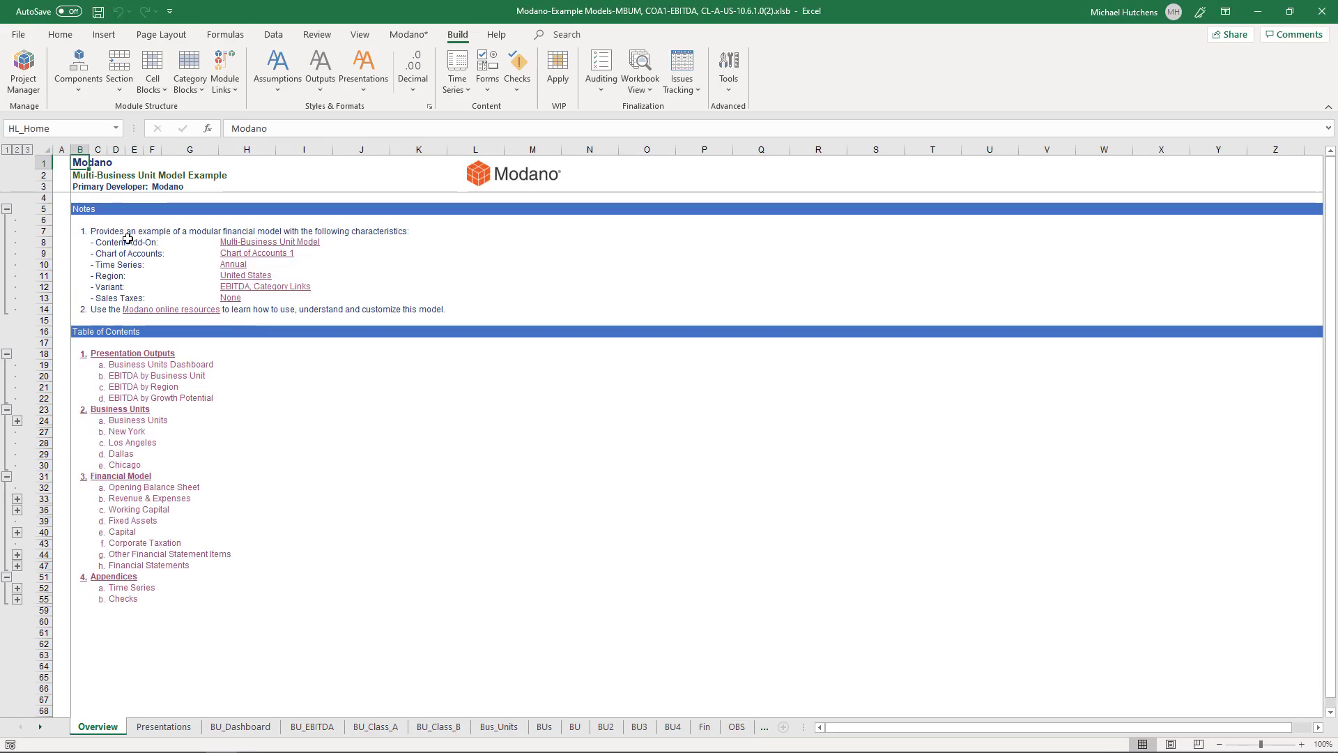
Step: From the New York sheet, review the mirrored modules in the Business Unit group and visit their linked sheets, ending on New York
{"action": "left_click", "coordinate": [130, 430]}
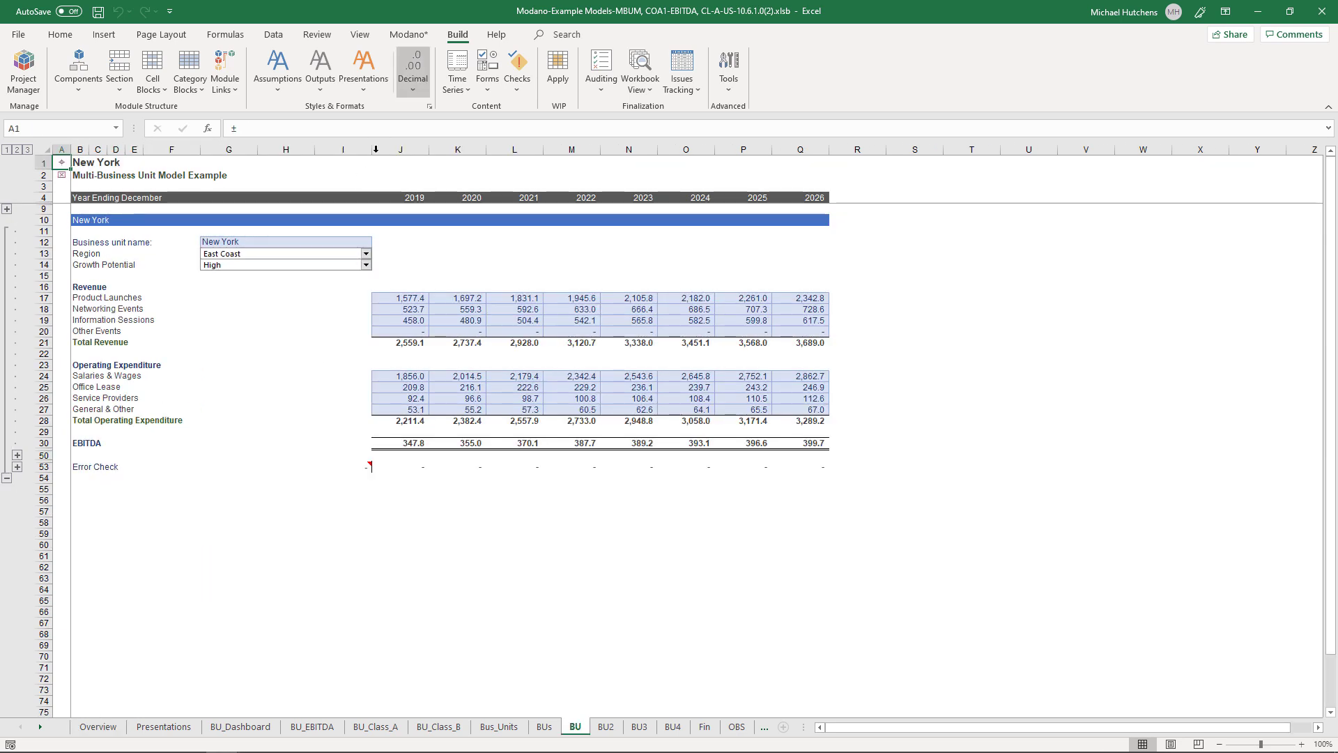
{"action": "left_click", "coordinate": [408, 34]}
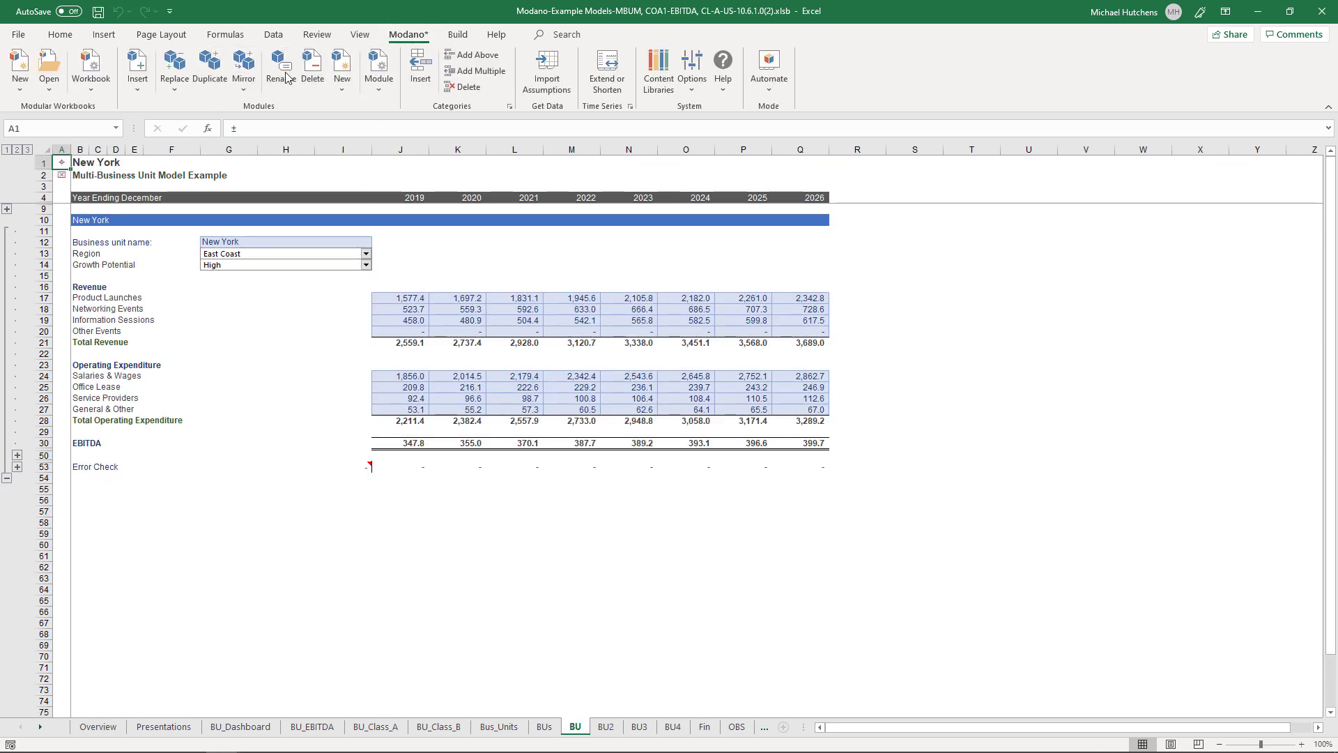
{"action": "left_click", "coordinate": [243, 92]}
{"action": "left_click", "coordinate": [265, 164]}
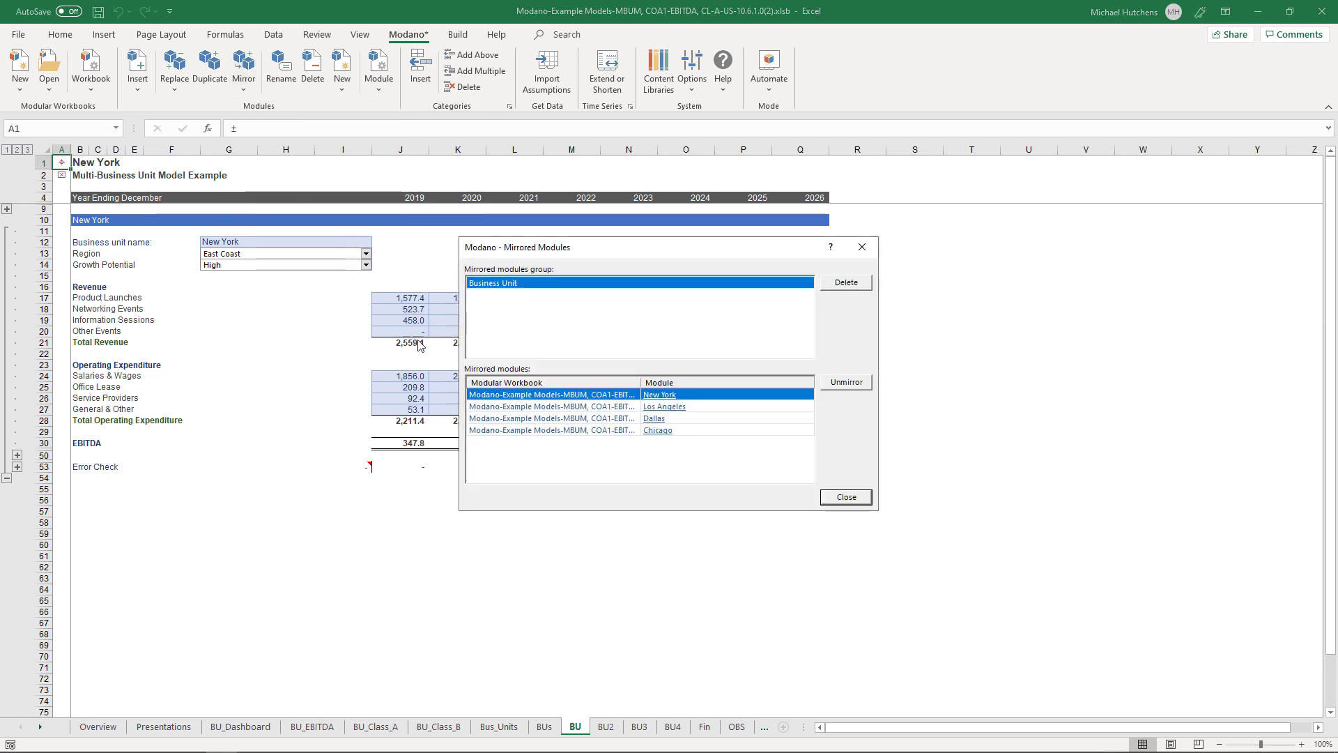
{"action": "key", "text": "Down"}
{"action": "key", "text": "Down"}
{"action": "key", "text": "Down"}
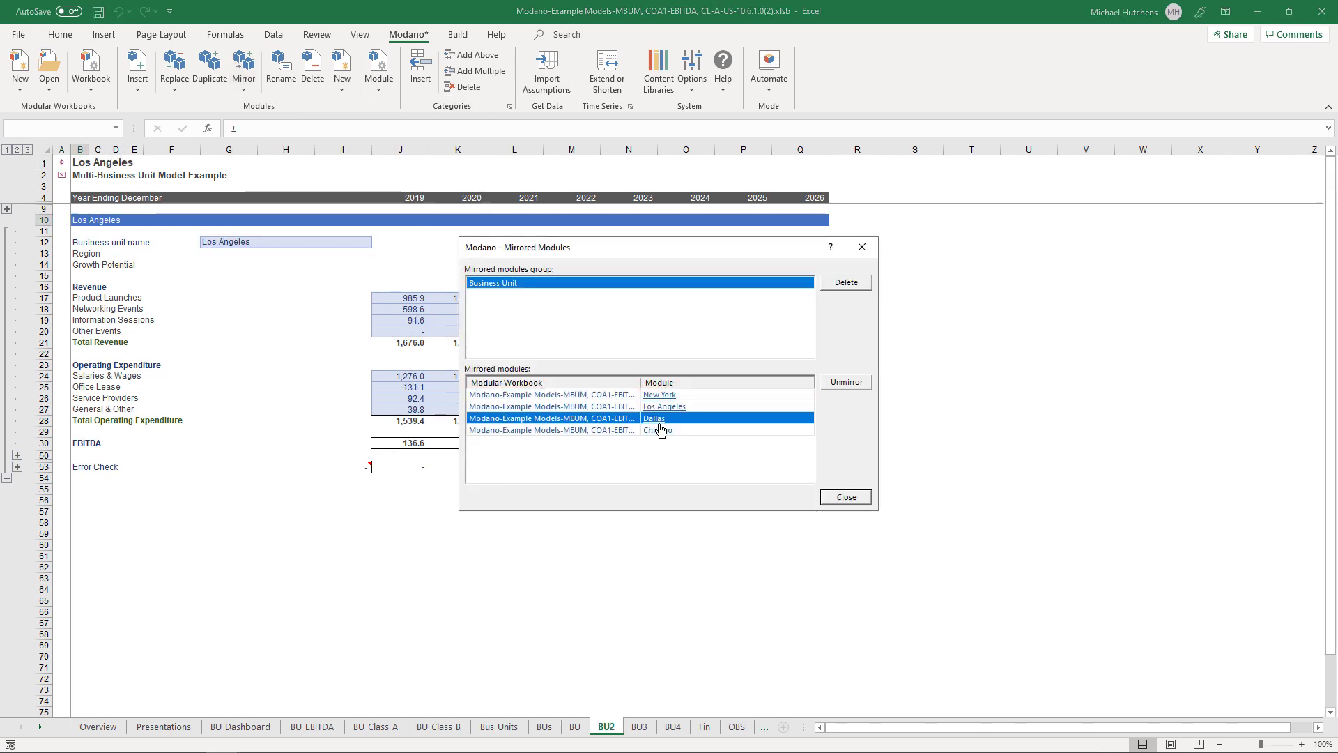
{"action": "left_click", "coordinate": [659, 397]}
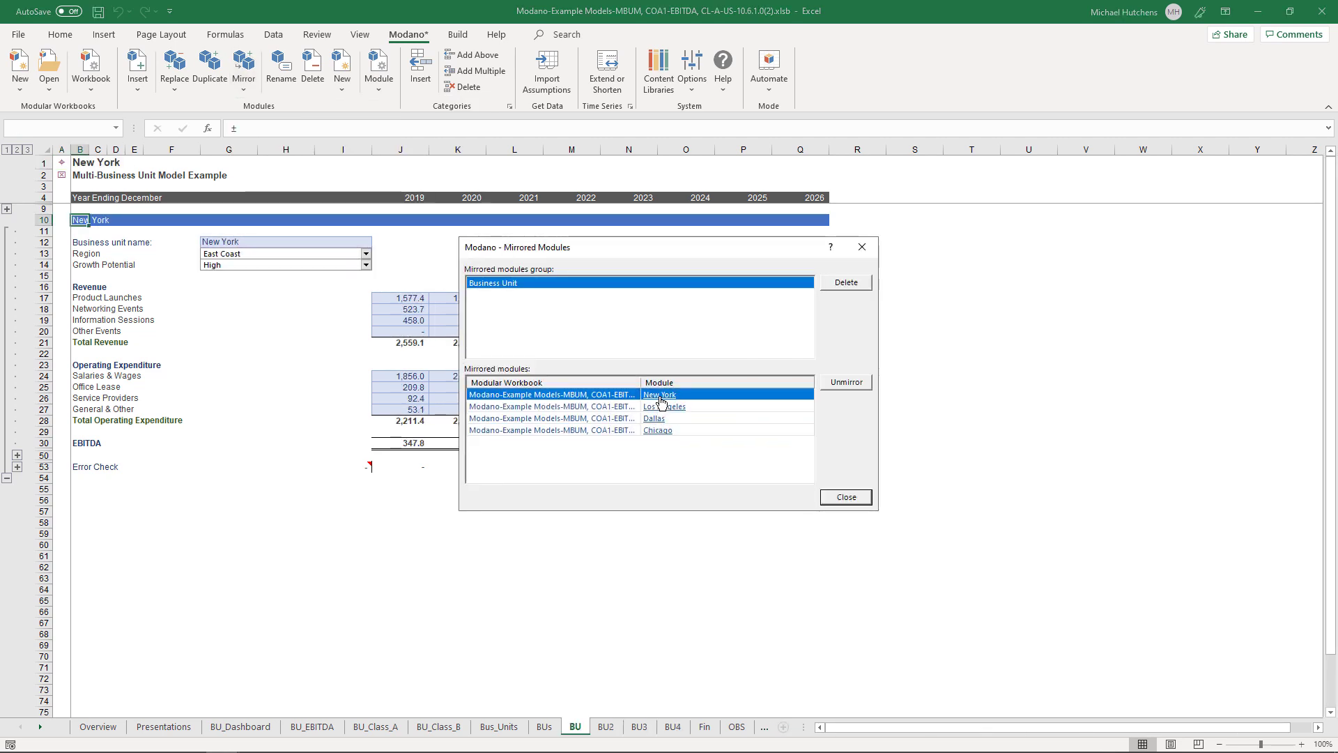
{"action": "left_click", "coordinate": [862, 254]}
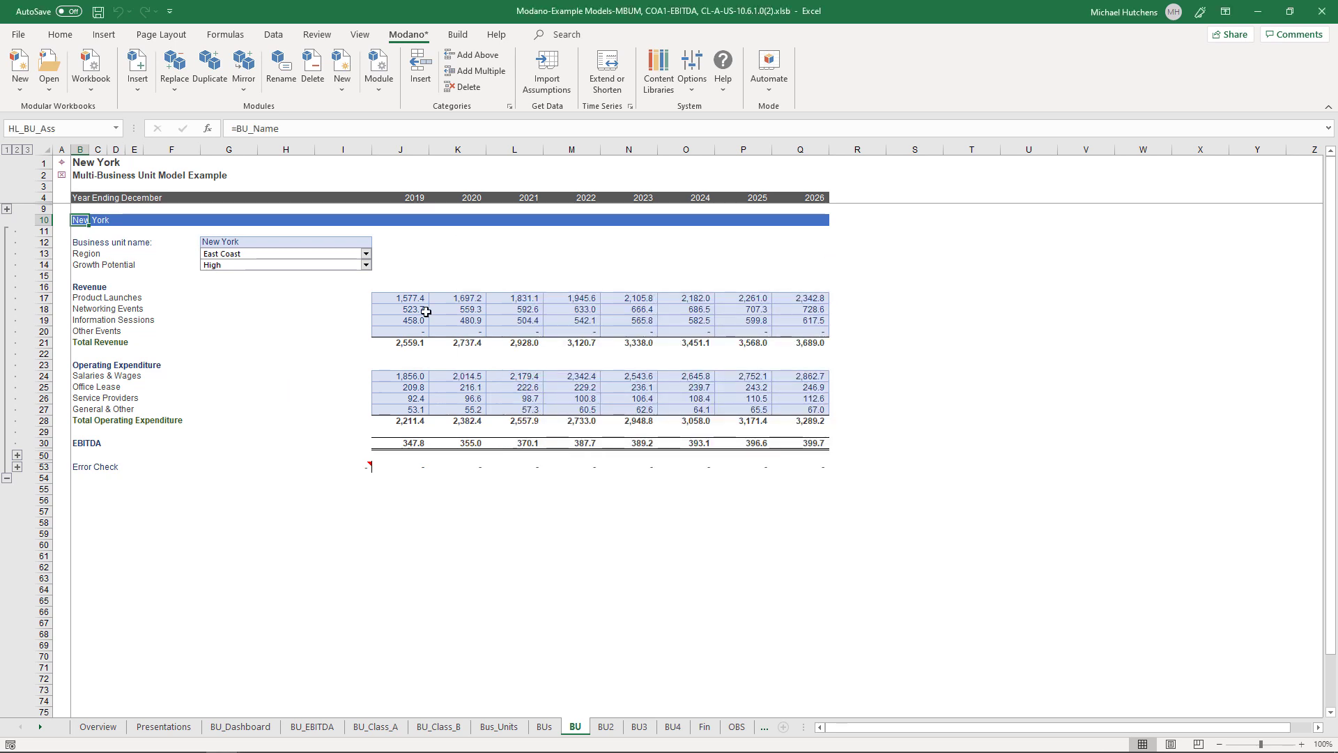
Step: Enter the text "Hello!" in cell H16 of the New York sheet
{"action": "left_click", "coordinate": [289, 291]}
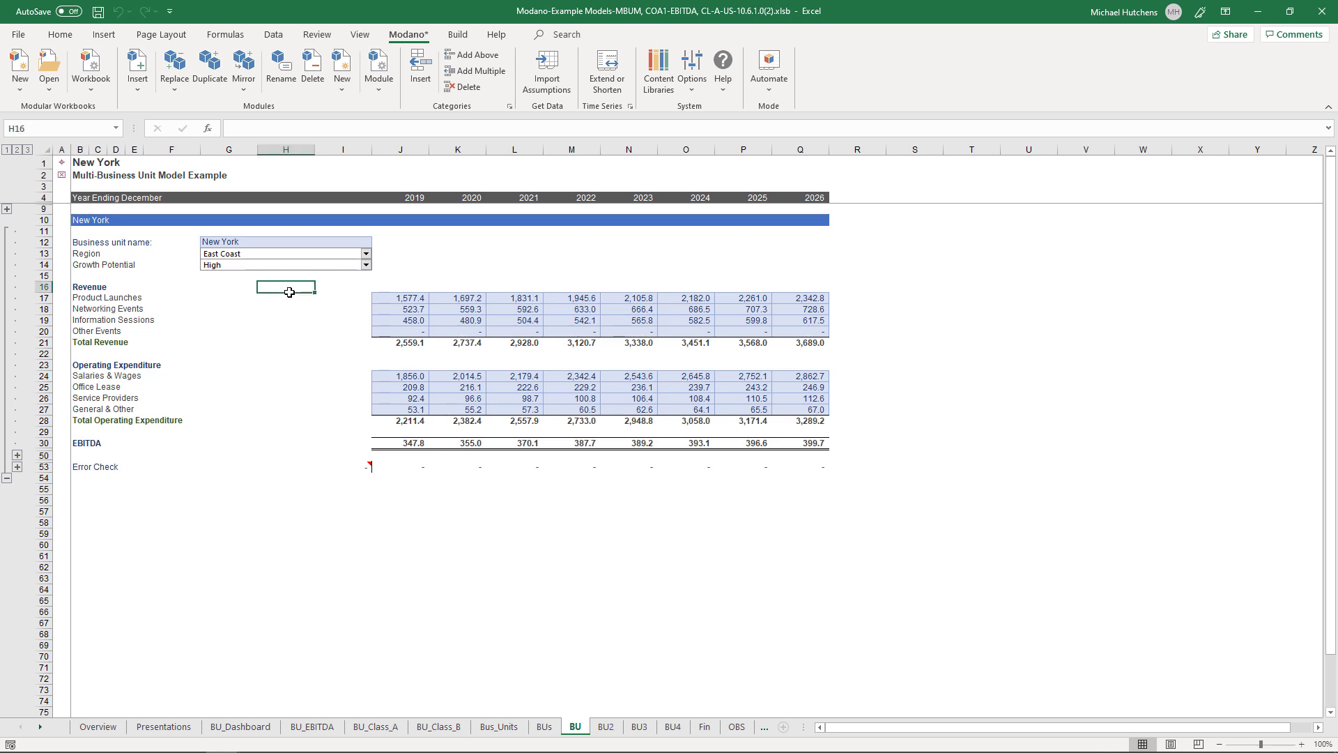
{"action": "type", "text": "He"}
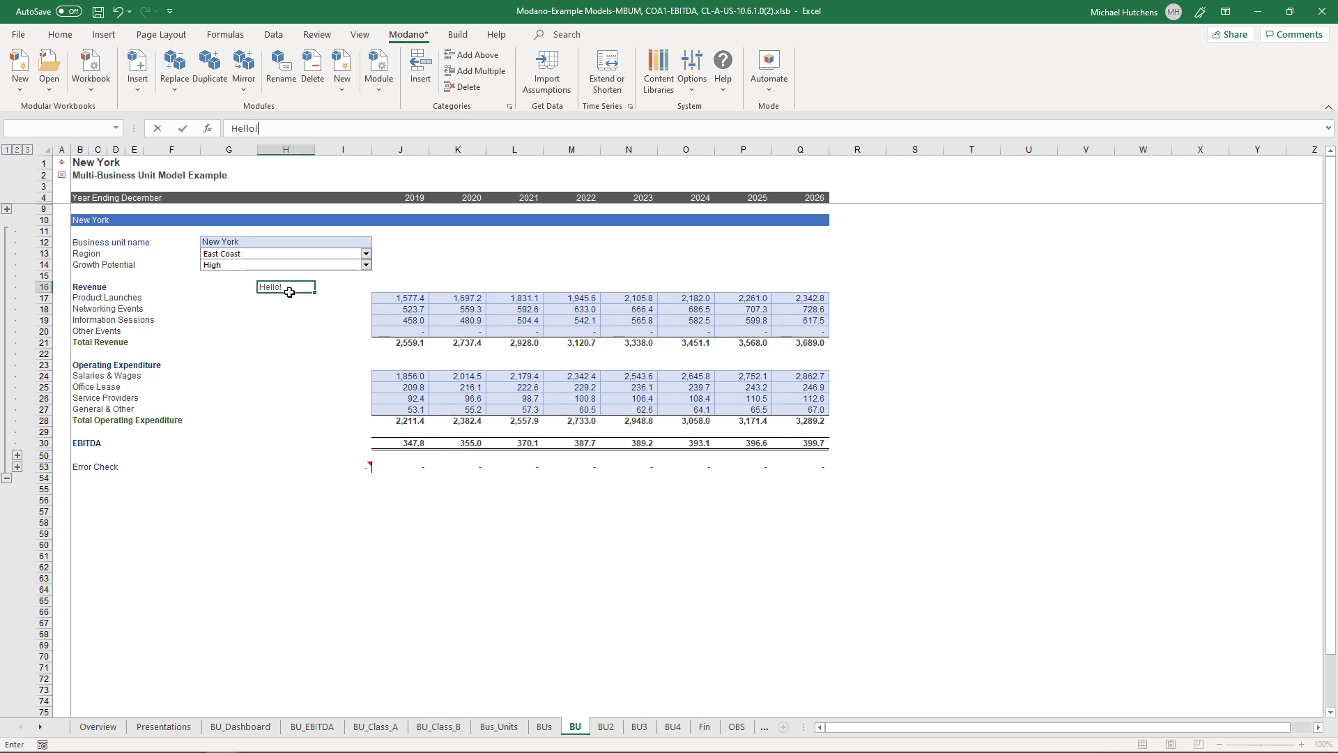
{"action": "type", "text": "llo!"}
{"action": "key", "text": "Return"}
Step: Apply a thick outside border to the "Hello!" cell H16 on the New York sheet
{"action": "left_click", "coordinate": [275, 286]}
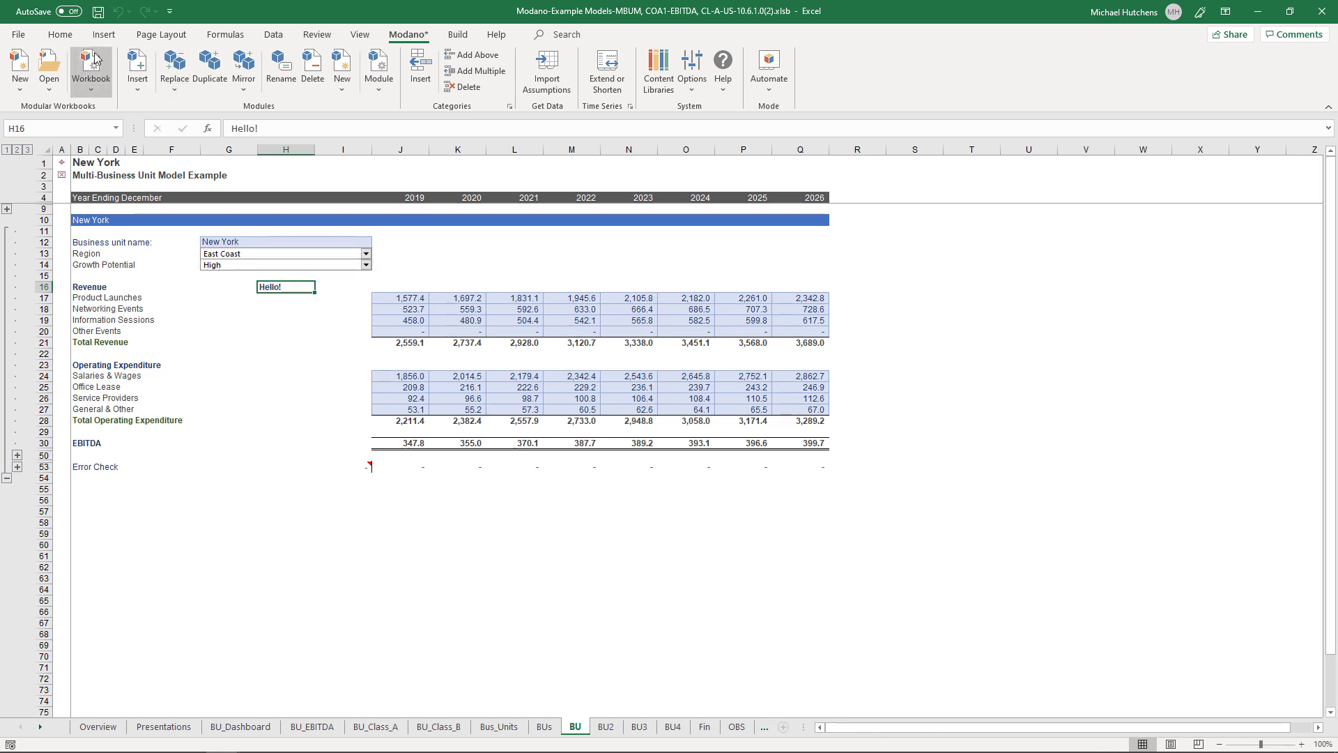
{"action": "left_click", "coordinate": [69, 35]}
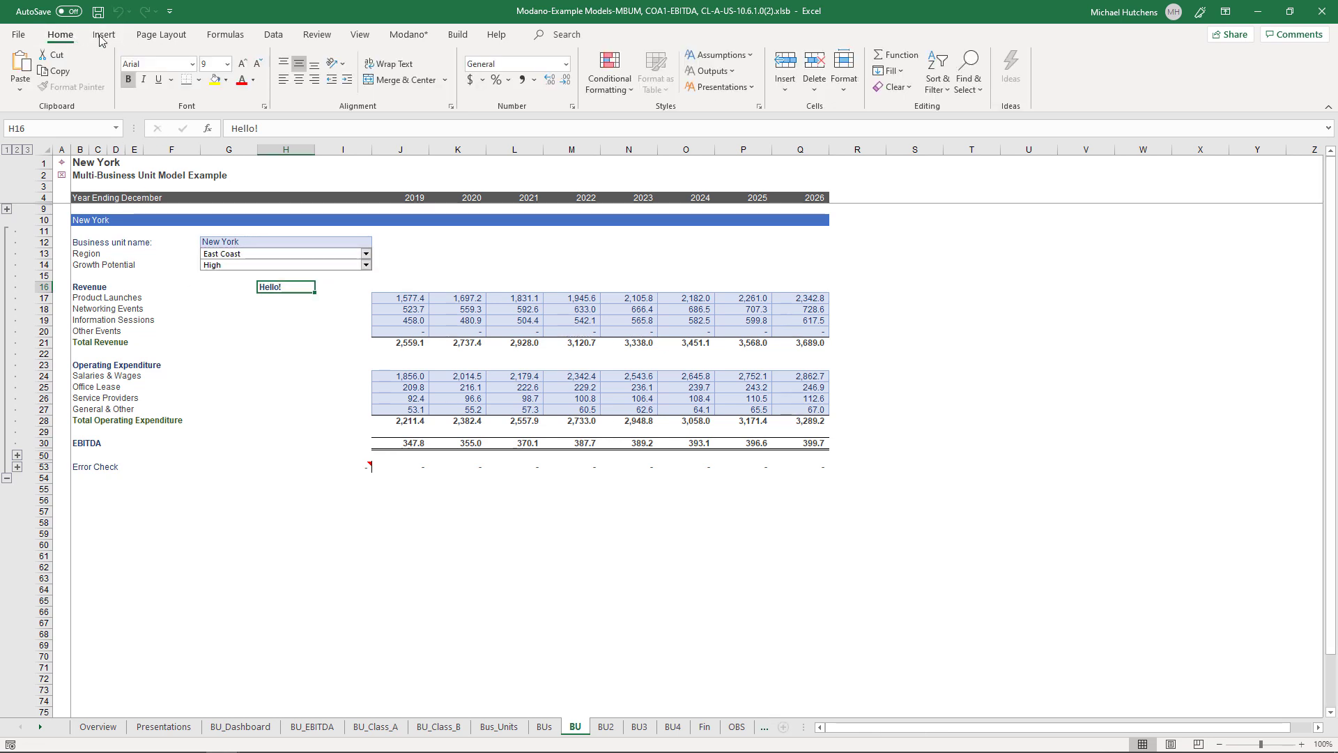
{"action": "left_click", "coordinate": [198, 80]}
{"action": "left_click", "coordinate": [215, 218]}
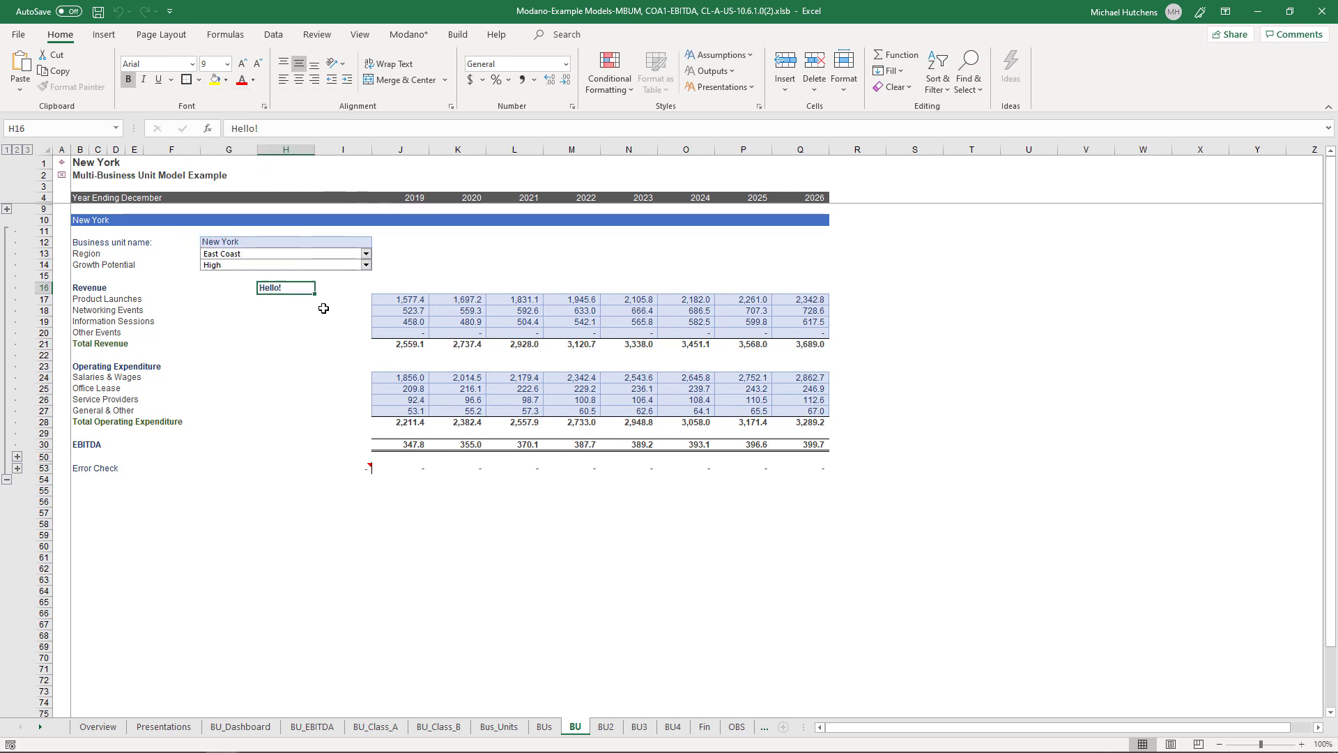
{"action": "left_click", "coordinate": [325, 311]}
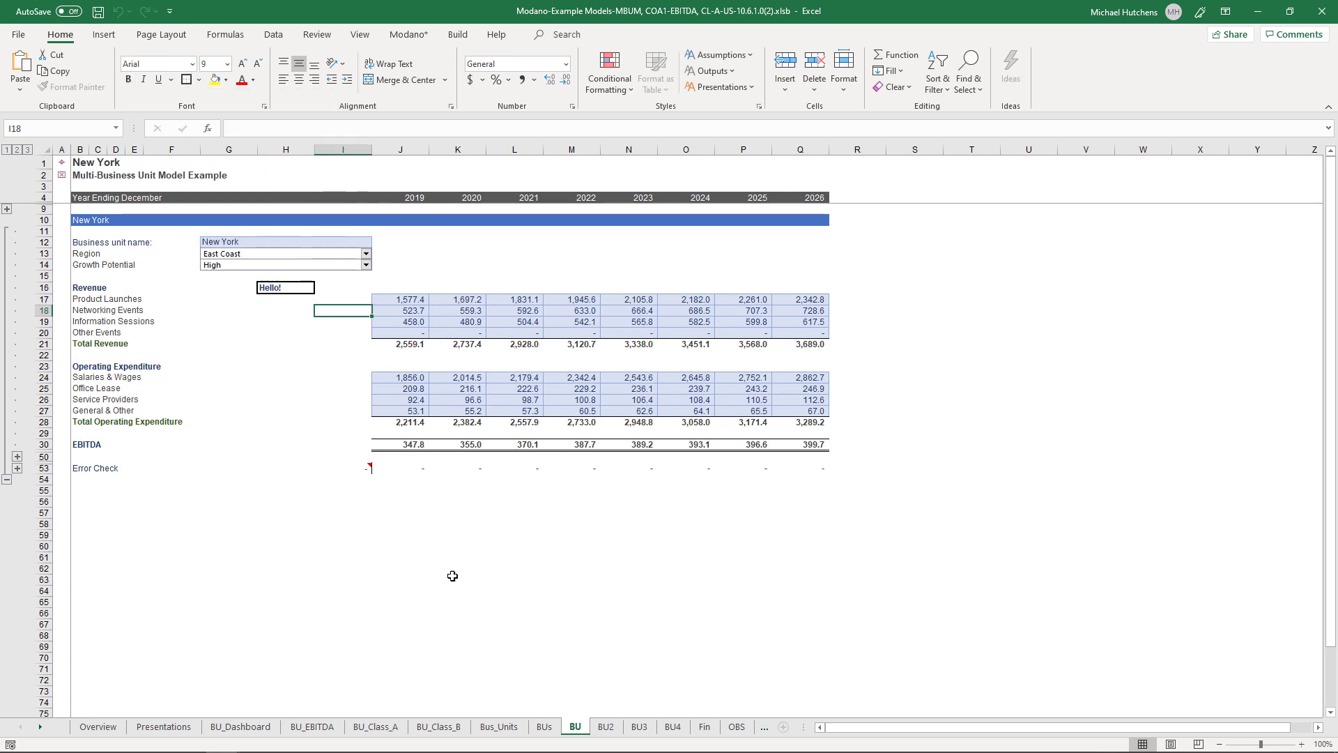
Step: Check cell H16 on the Los Angeles and Dallas sheets for the mirrored text and border
{"action": "left_click", "coordinate": [73, 164]}
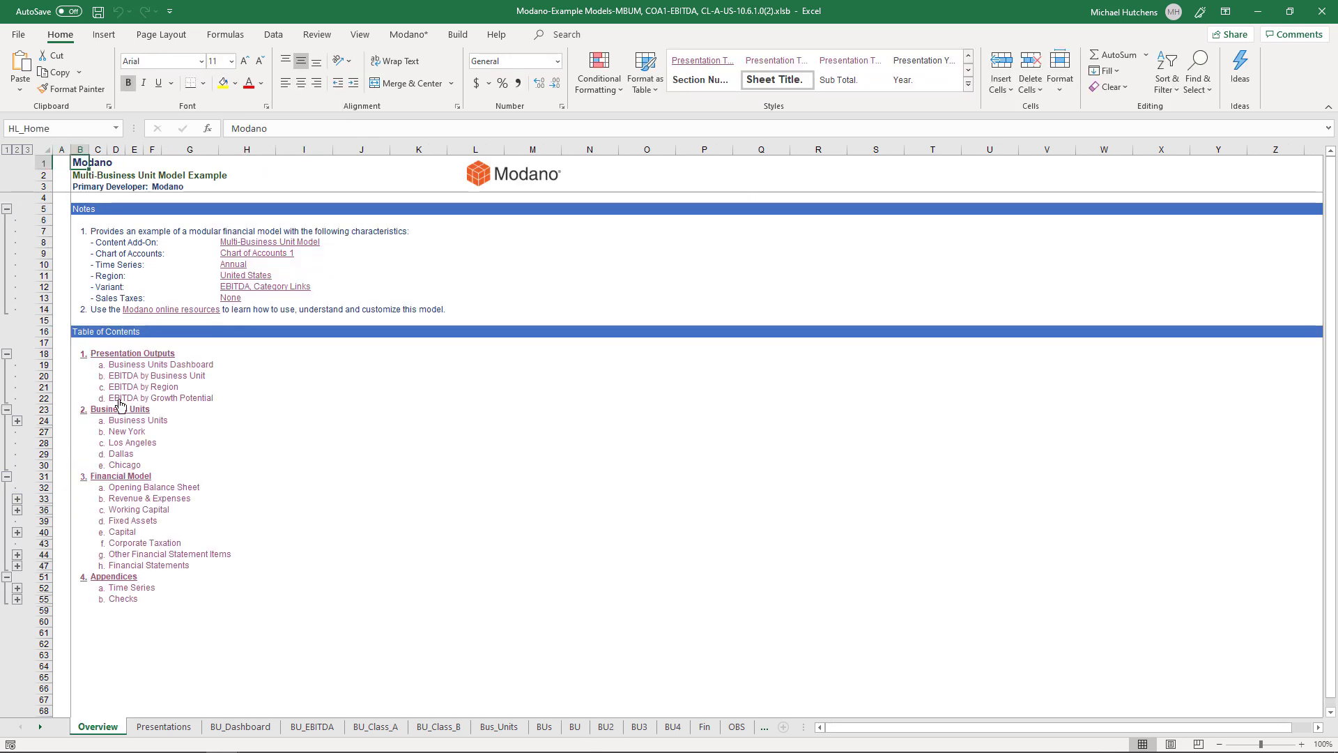
{"action": "left_click", "coordinate": [129, 444]}
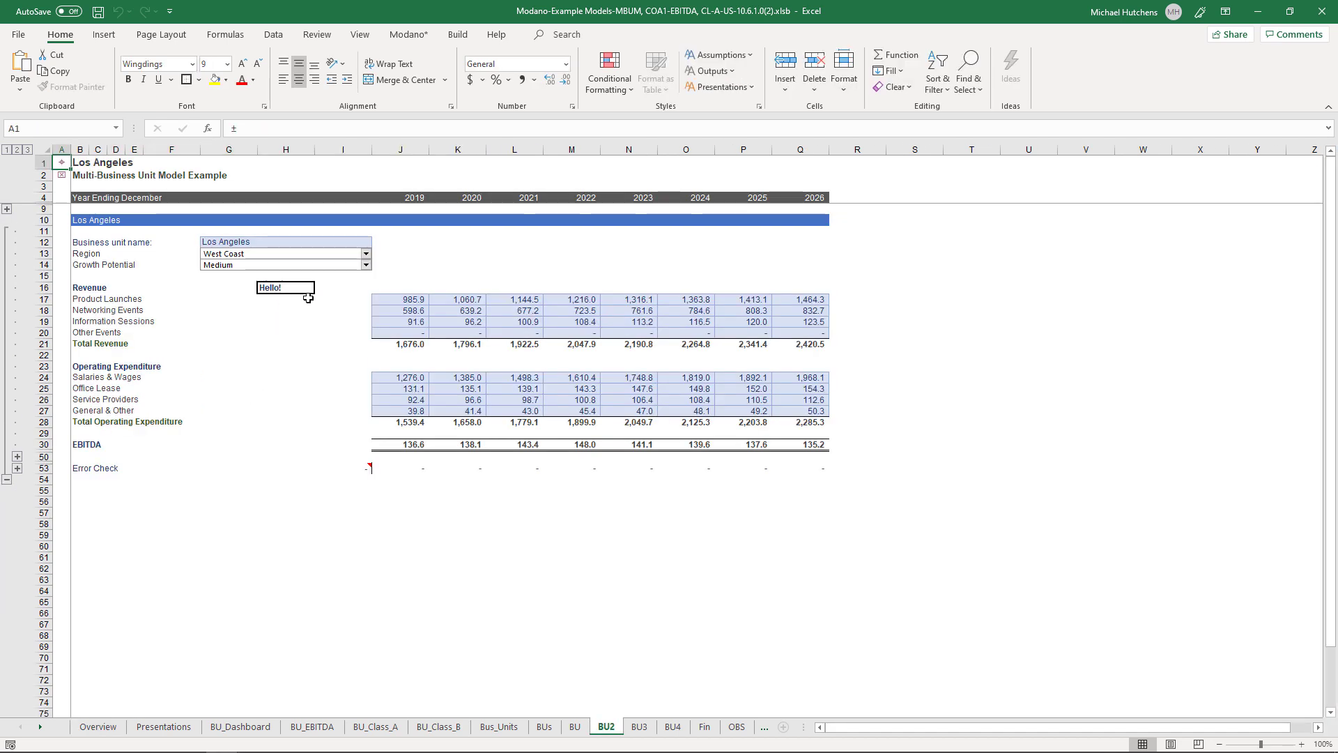
{"action": "left_click", "coordinate": [270, 288]}
{"action": "left_click", "coordinate": [640, 727]}
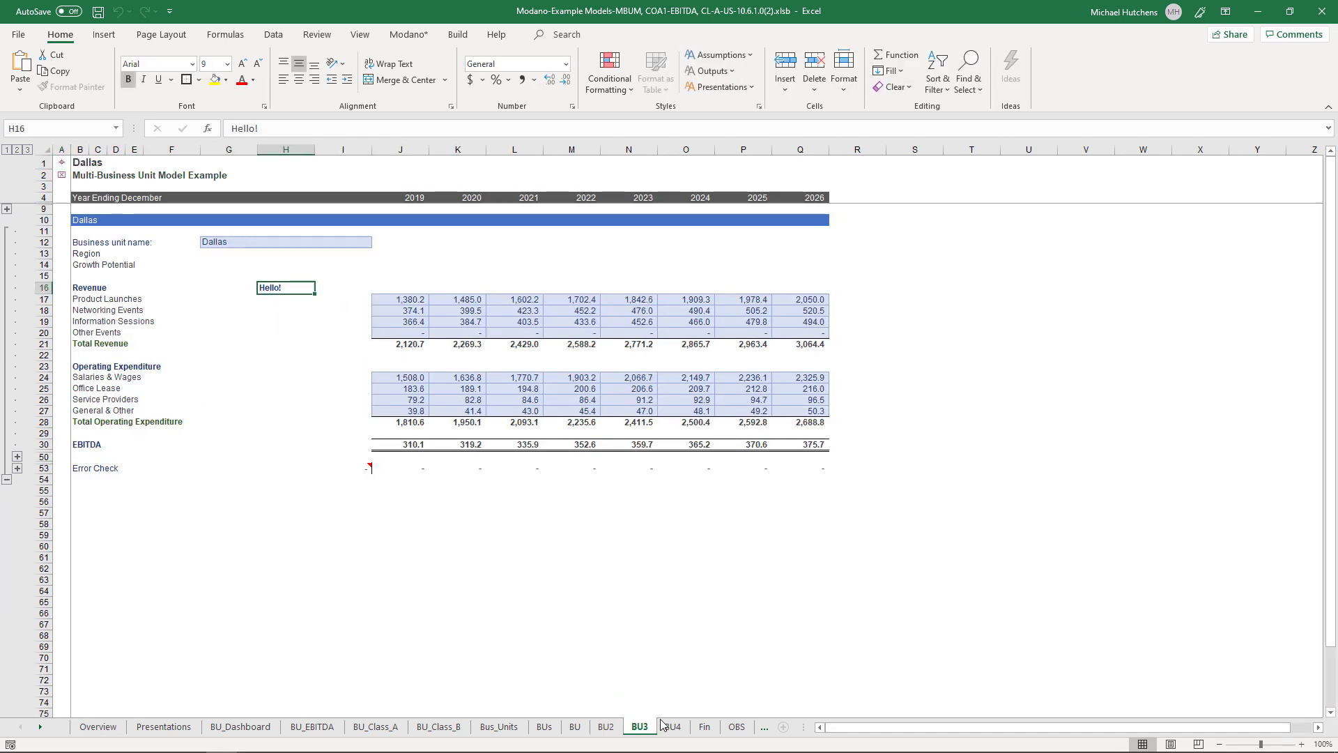
Step: Check cell H16 on the Chicago and Los Angeles sheets for the mirrored entry, ending on the New York sheet
{"action": "left_click", "coordinate": [673, 728]}
{"action": "left_click", "coordinate": [606, 728]}
{"action": "left_click", "coordinate": [577, 727]}
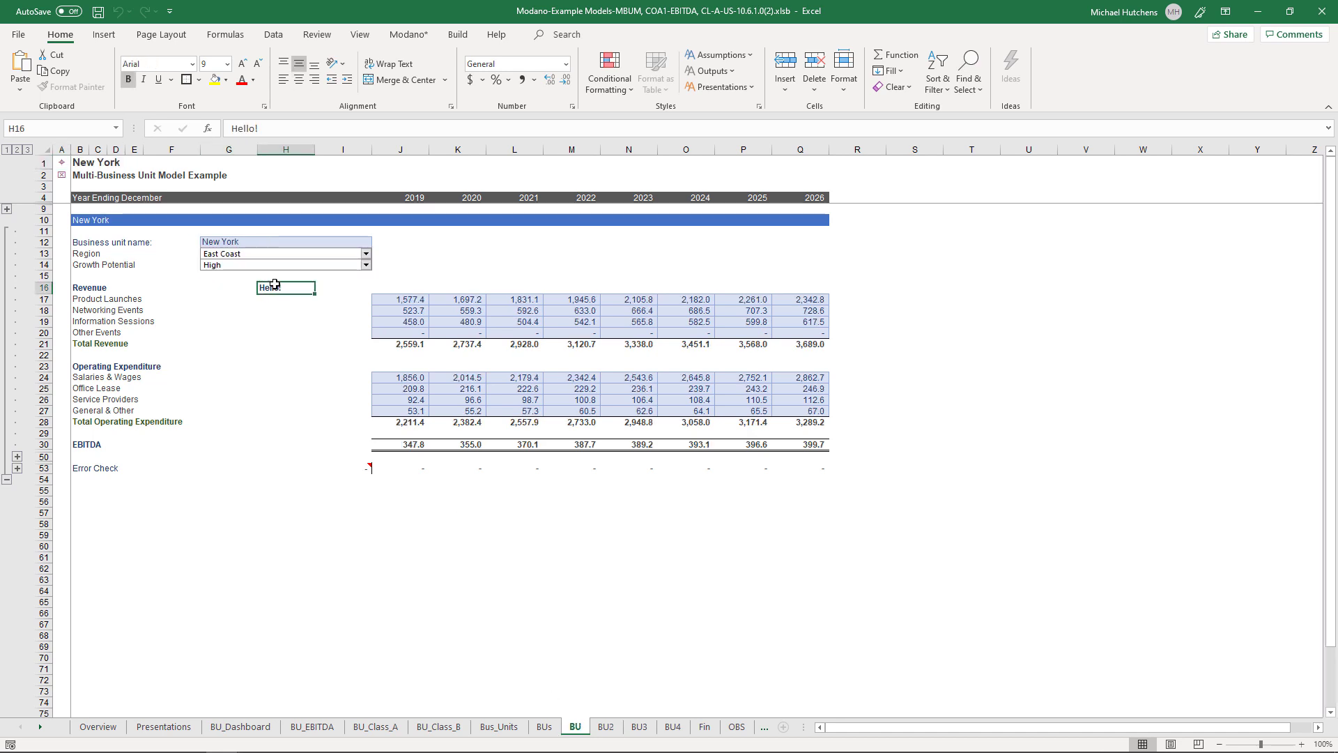
Step: Review which modules are mirrored in the Business Unit group and close the mirrored modules list
{"action": "left_click", "coordinate": [409, 34]}
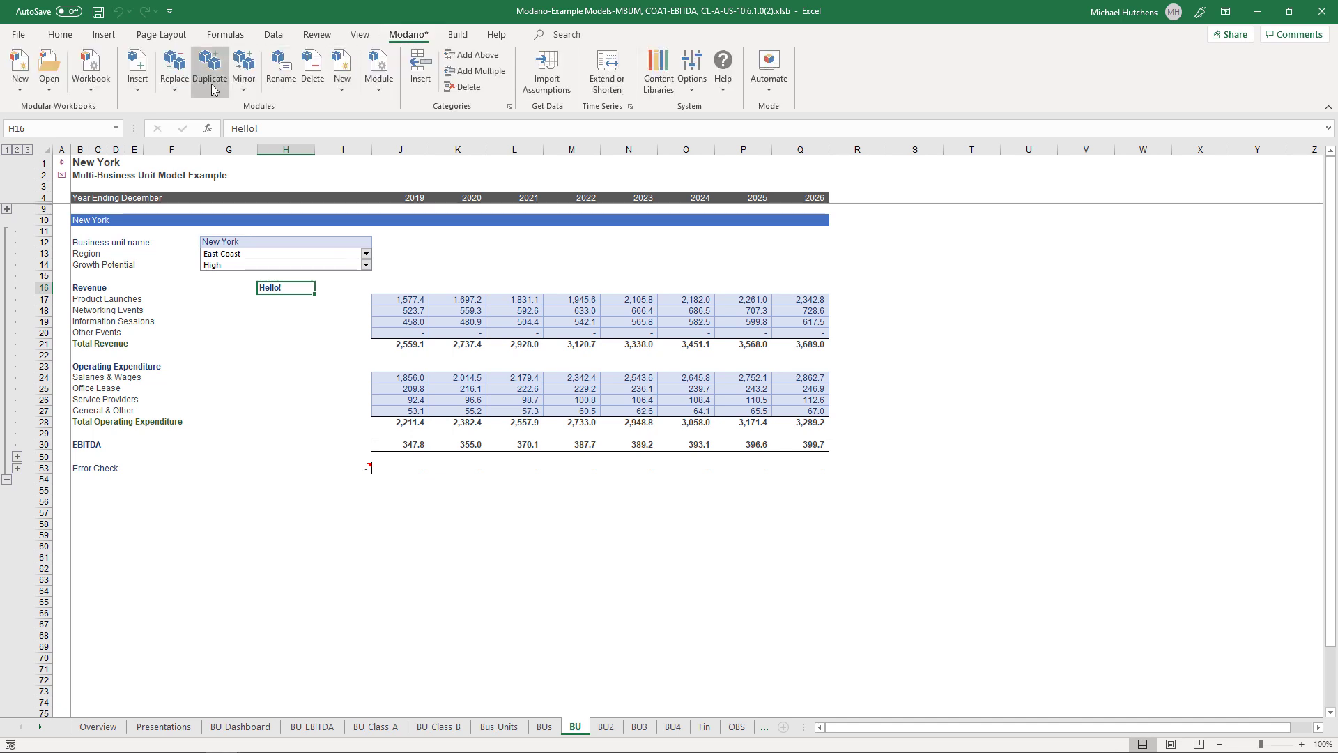
{"action": "left_click", "coordinate": [244, 78]}
{"action": "left_click", "coordinate": [269, 158]}
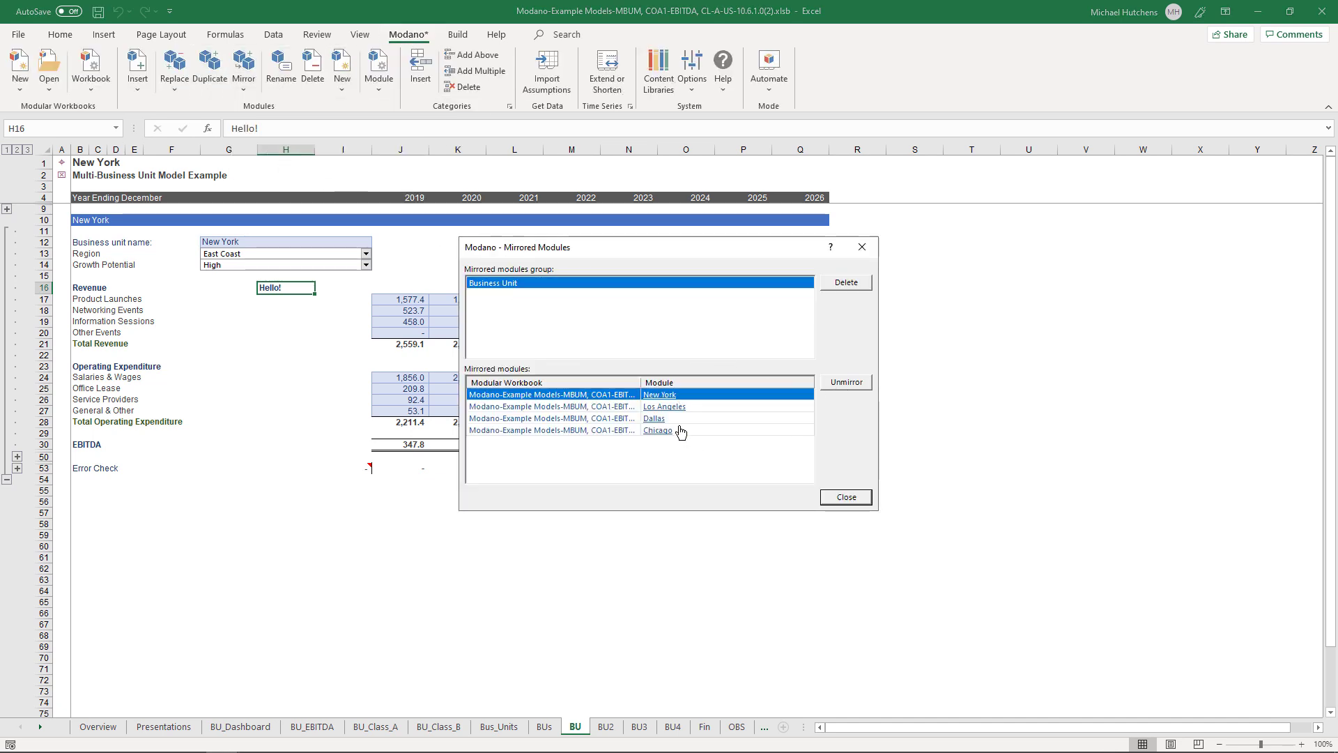
{"action": "left_click", "coordinate": [862, 248]}
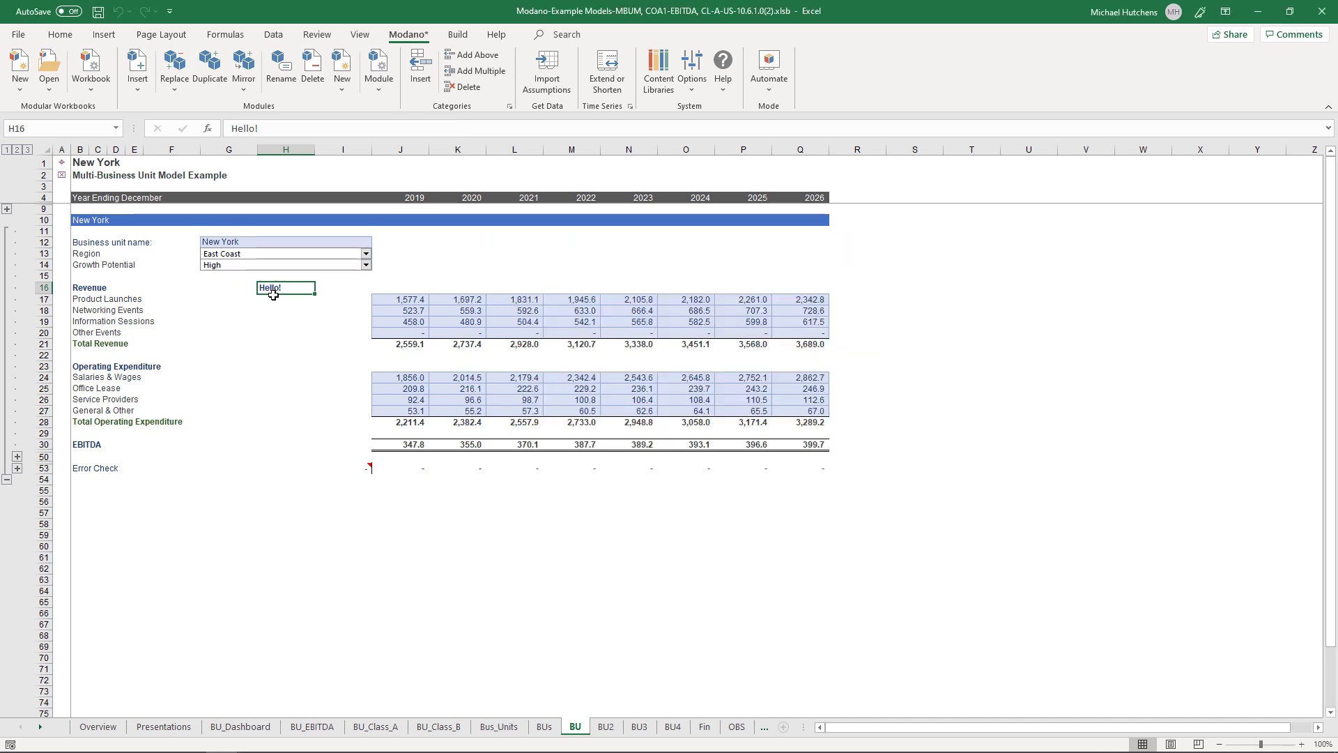
Step: Clear all content and formatting from the "Hello!" cell H16 on the Los Angeles sheet
{"action": "left_click", "coordinate": [606, 727]}
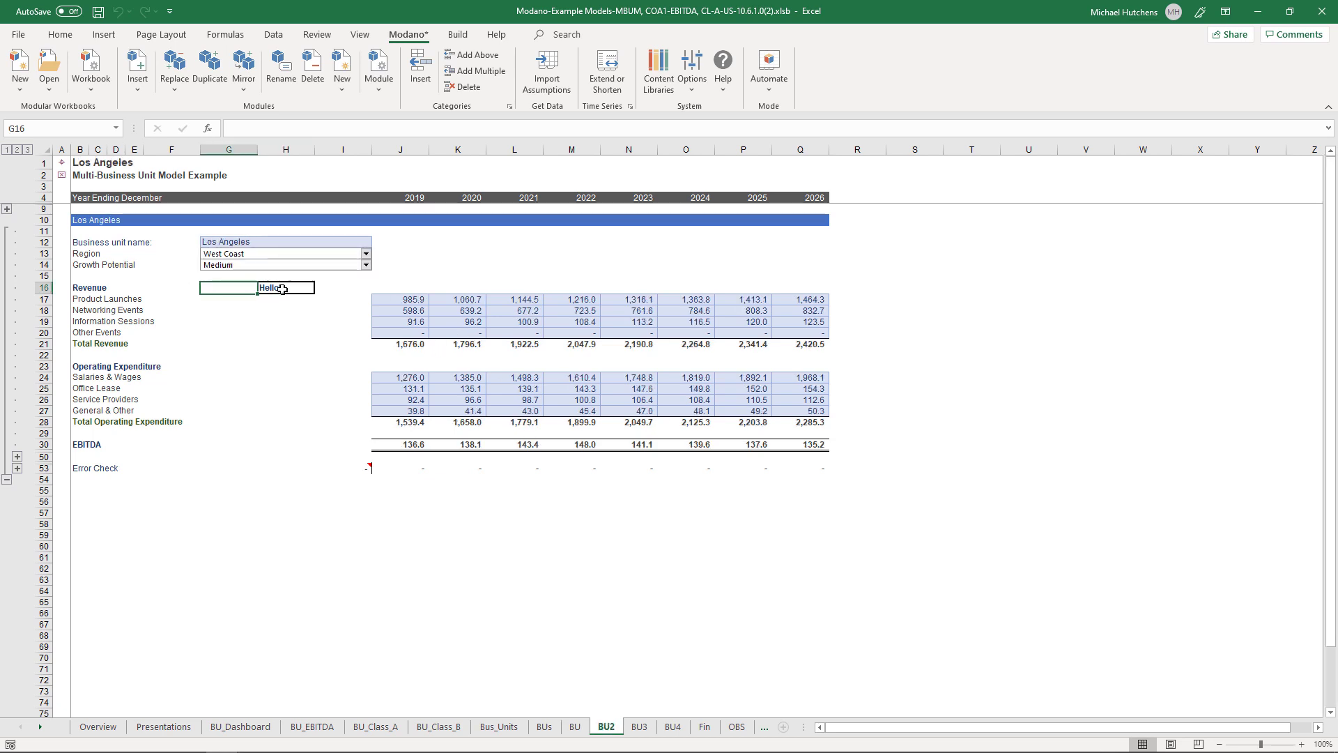
{"action": "key", "text": "alt+e"}
{"action": "key", "text": "a"}
{"action": "key", "text": "a"}
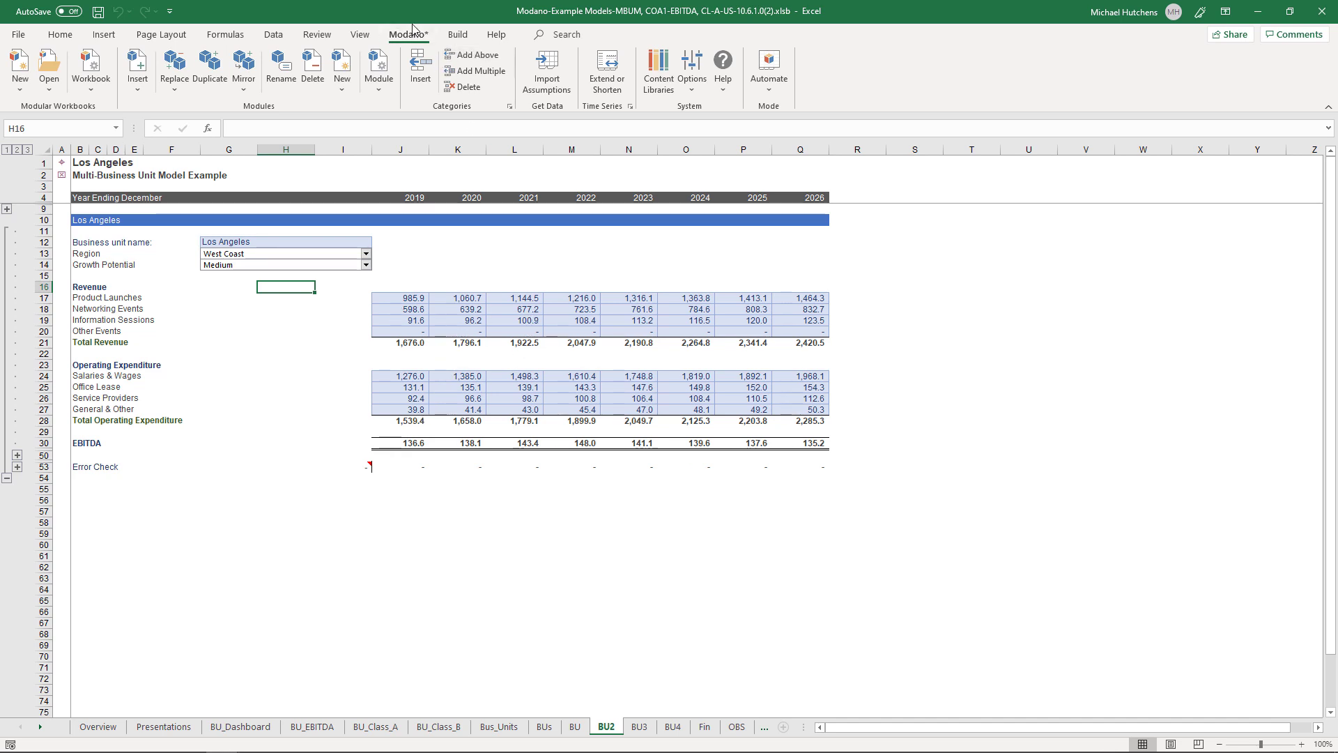
Step: Open the Multi-Business Unit Model (Chart of Accounts 1) dynamic template with Annual, United States, EBITDA Category Links and Sales Tax, and go to its Business Unit sheet
{"action": "left_click", "coordinate": [21, 94]}
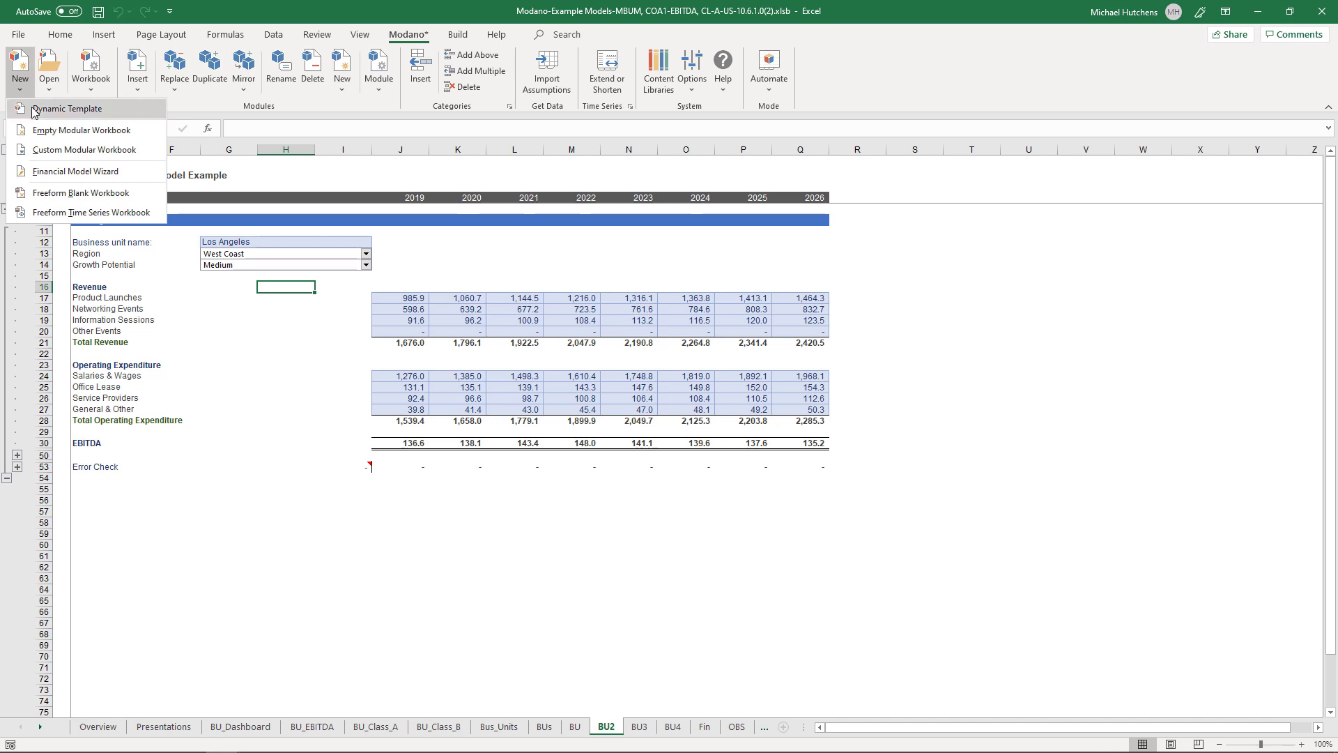
{"action": "left_click", "coordinate": [35, 111]}
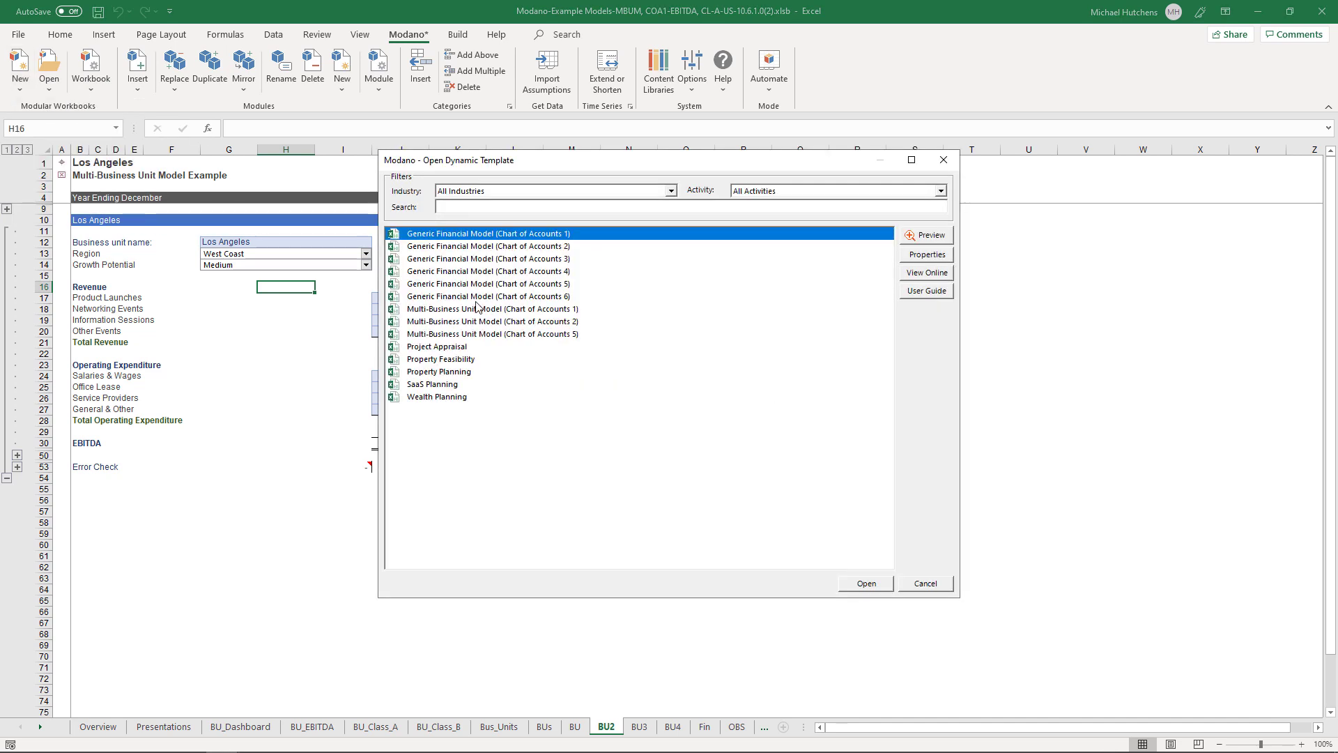
{"action": "left_click", "coordinate": [486, 310]}
{"action": "left_click", "coordinate": [863, 585]}
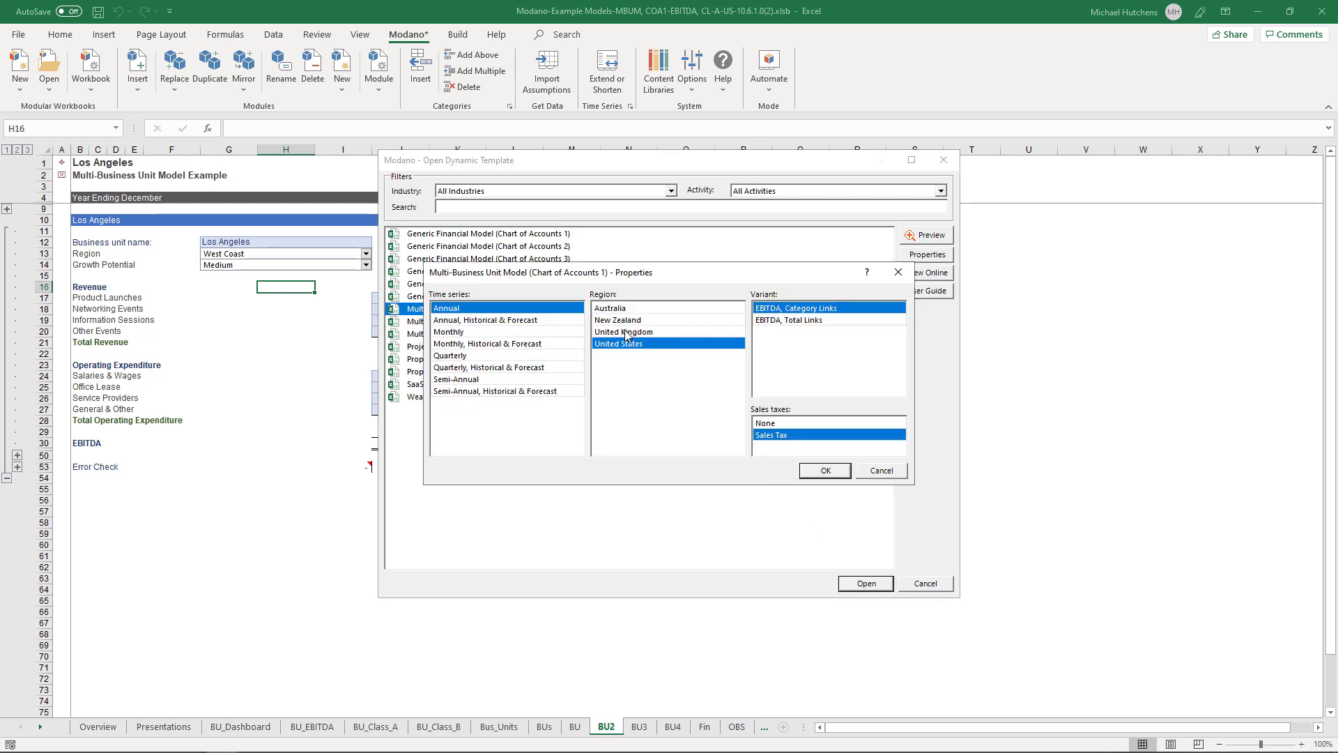
{"action": "left_click", "coordinate": [826, 470]}
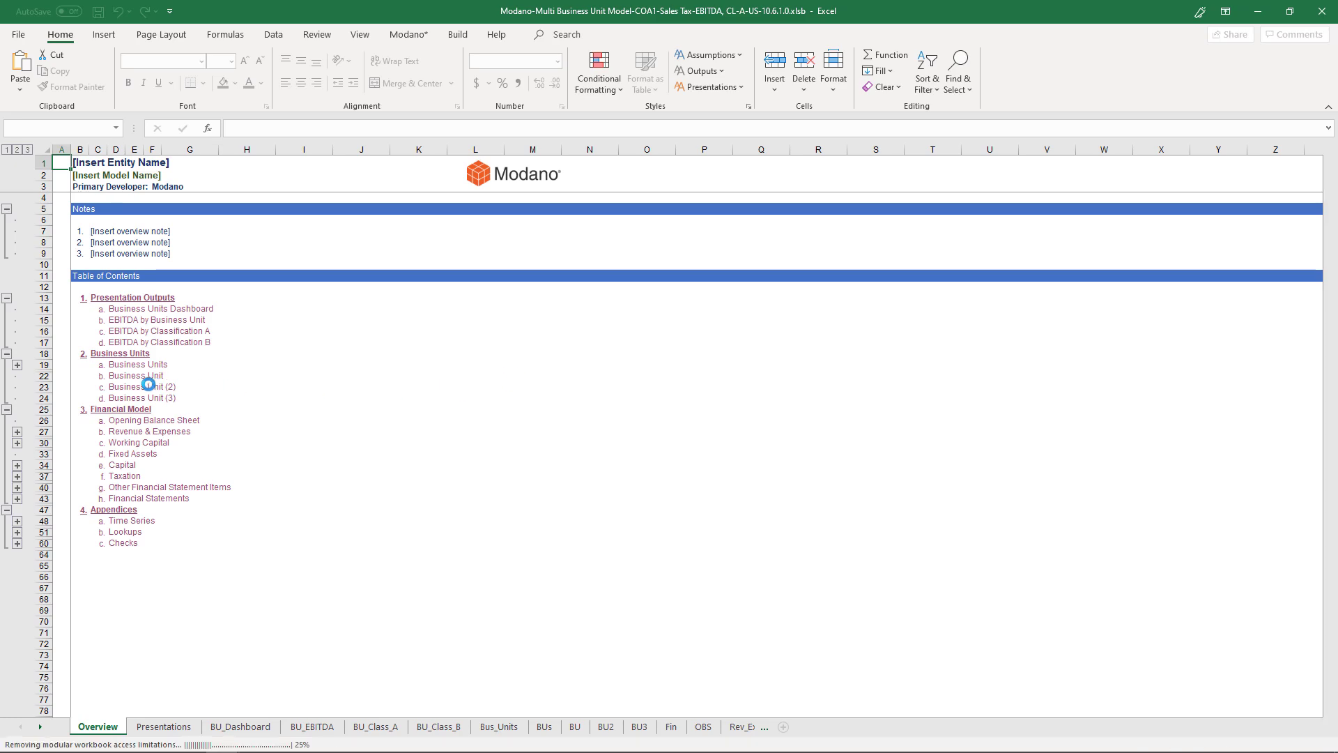
{"action": "left_click", "coordinate": [143, 376]}
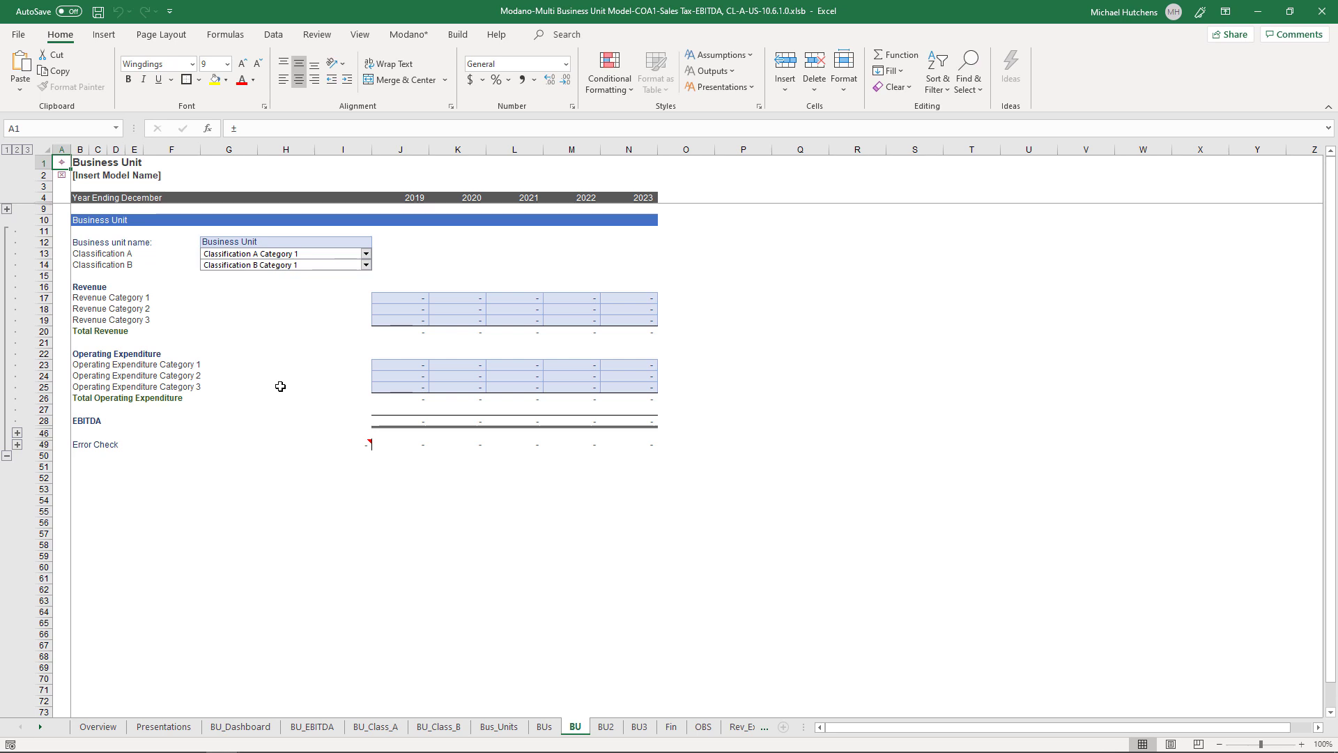
Step: Open the example model "Multi-Business Unit Model (Monthly Historical & Forecast, Chart of Accounts 5, GST, EBITDA, Category Links)"
{"action": "left_click", "coordinate": [458, 34]}
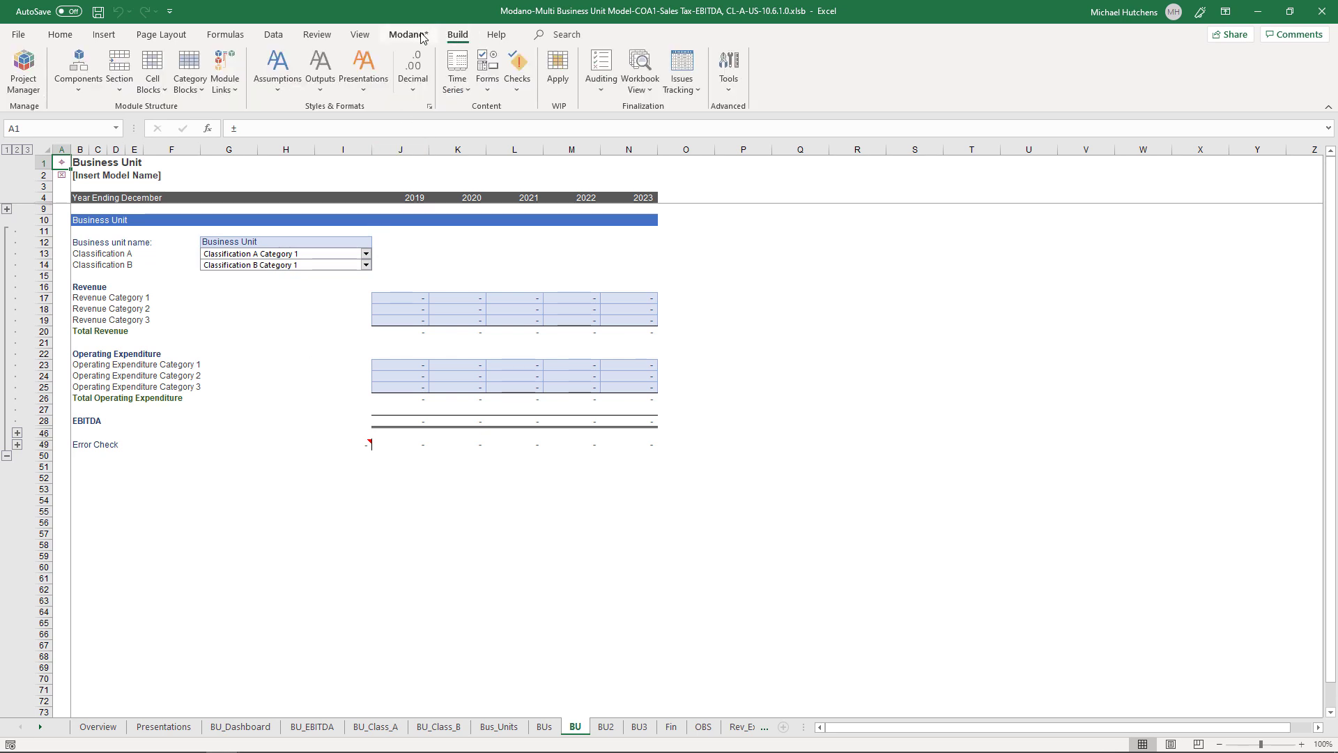
{"action": "left_click", "coordinate": [421, 37]}
{"action": "left_click", "coordinate": [49, 70]}
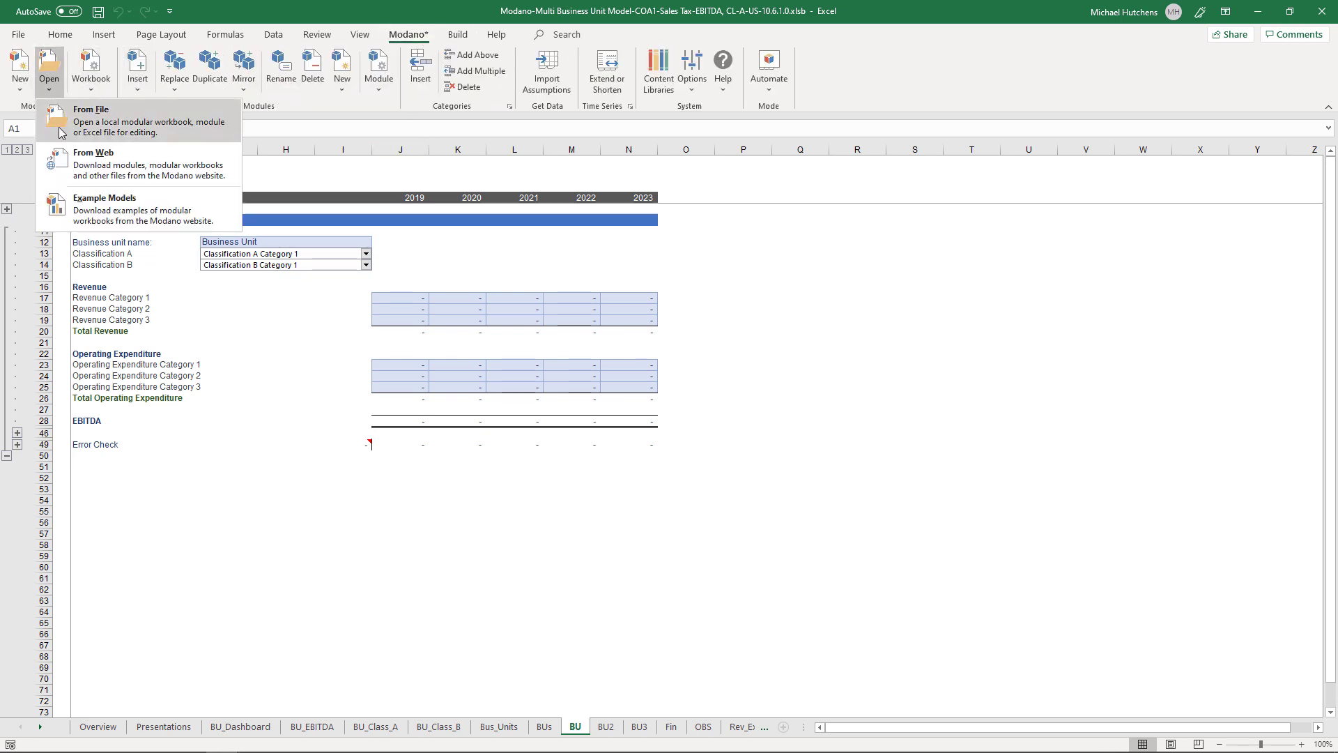
{"action": "left_click", "coordinate": [84, 218]}
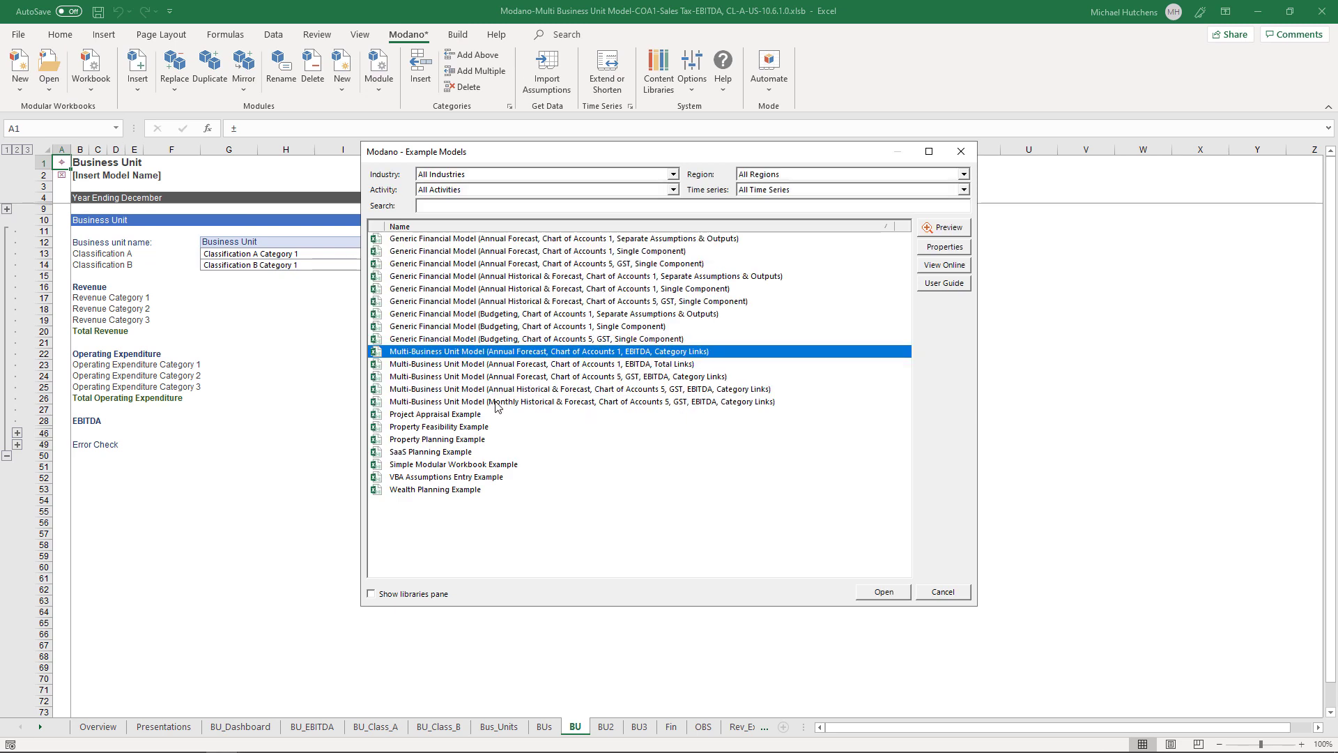
{"action": "left_click", "coordinate": [498, 403]}
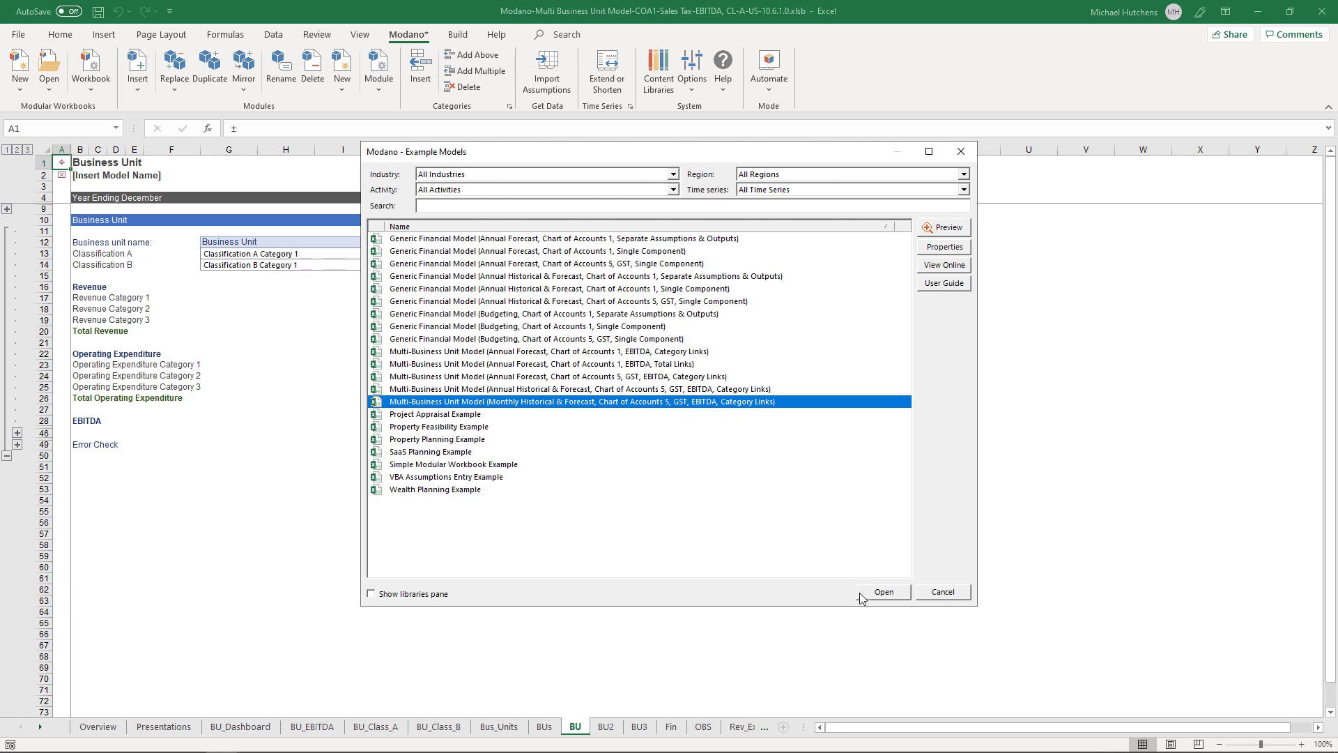
{"action": "left_click", "coordinate": [882, 596]}
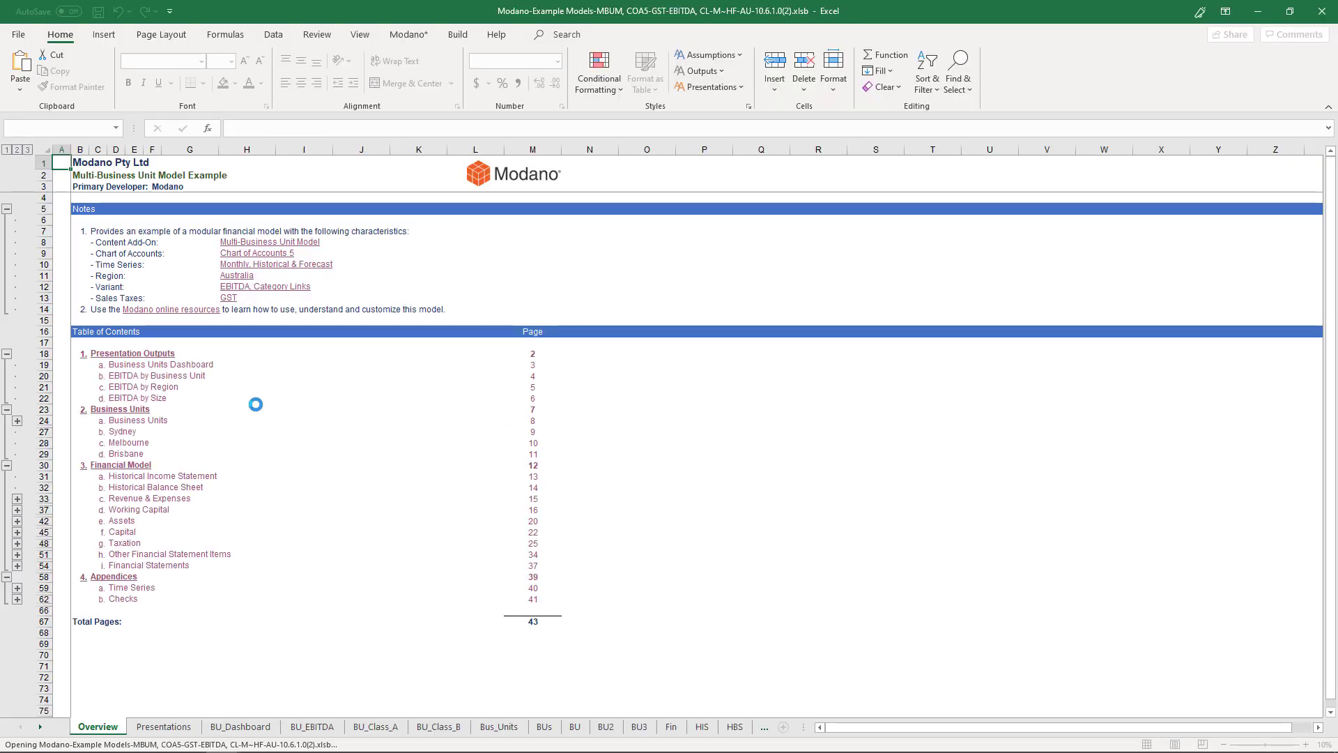
Step: Examine the Sydney sheet's revenue growth, cost of goods sold margin and operating expenditure growth assumptions and the formulas driven by them
{"action": "left_click", "coordinate": [124, 432]}
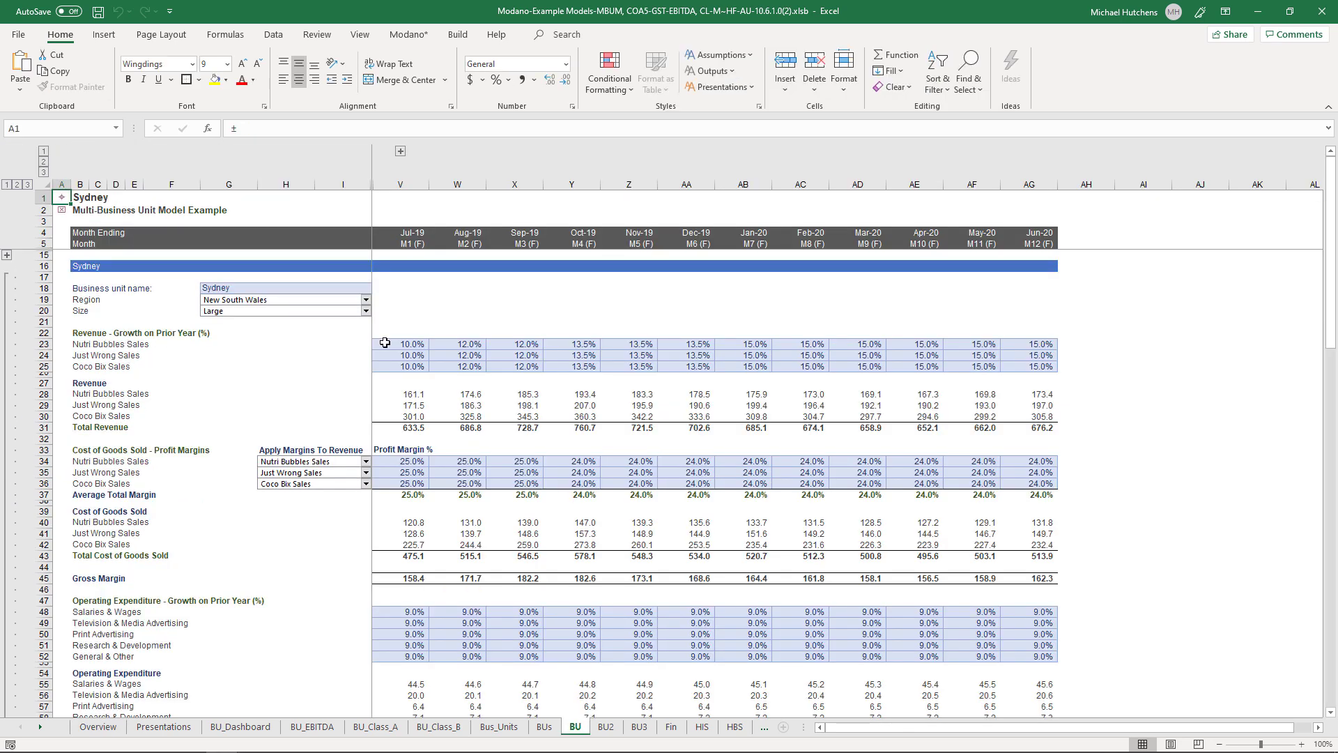
{"action": "left_click", "coordinate": [418, 400]}
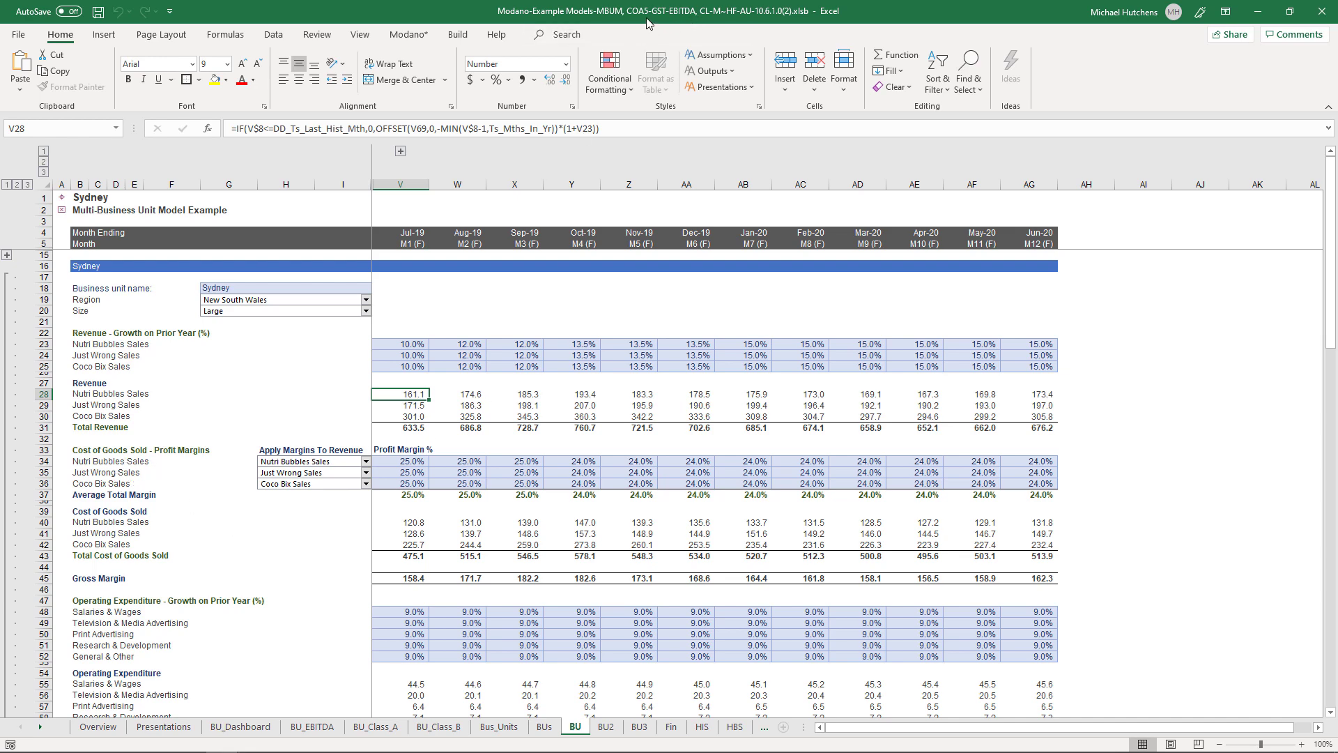
{"action": "left_click", "coordinate": [403, 461]}
{"action": "scroll", "coordinate": [488, 454], "scroll_direction": "down", "scroll_amount": 2}
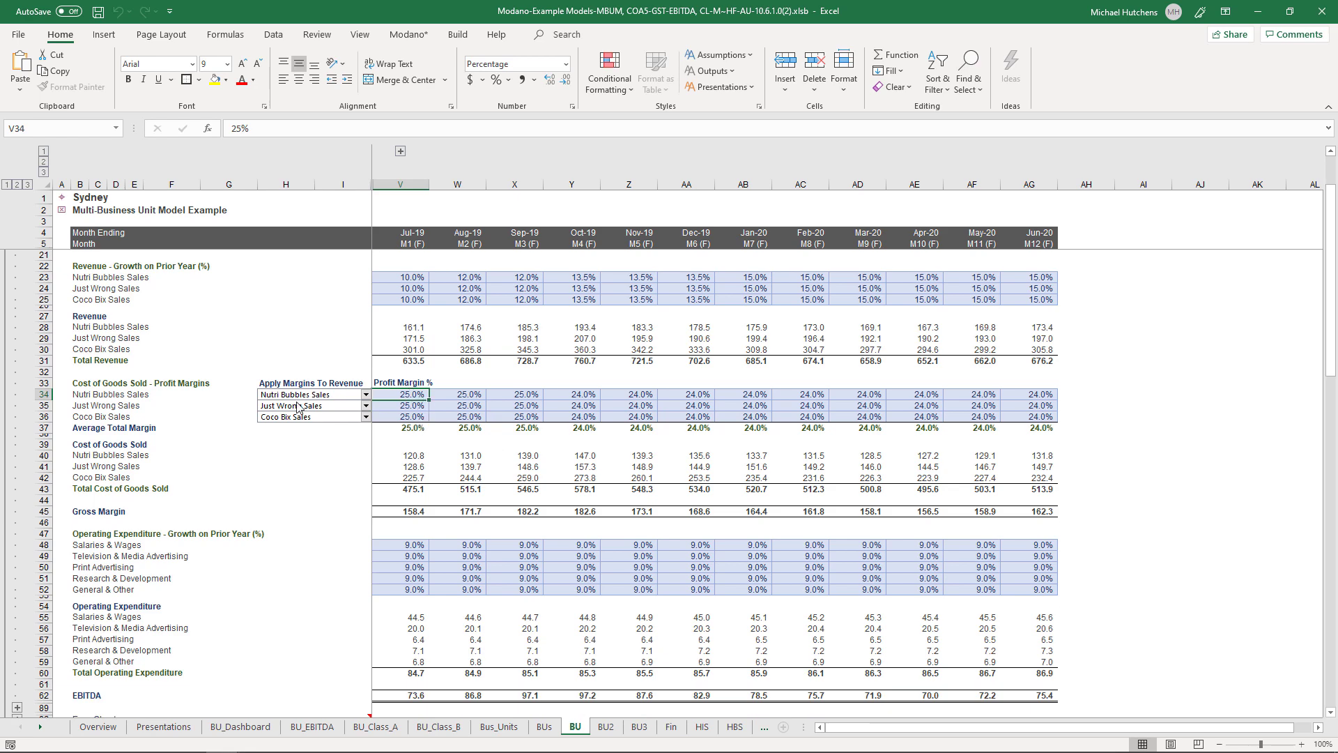
{"action": "left_click", "coordinate": [403, 457]}
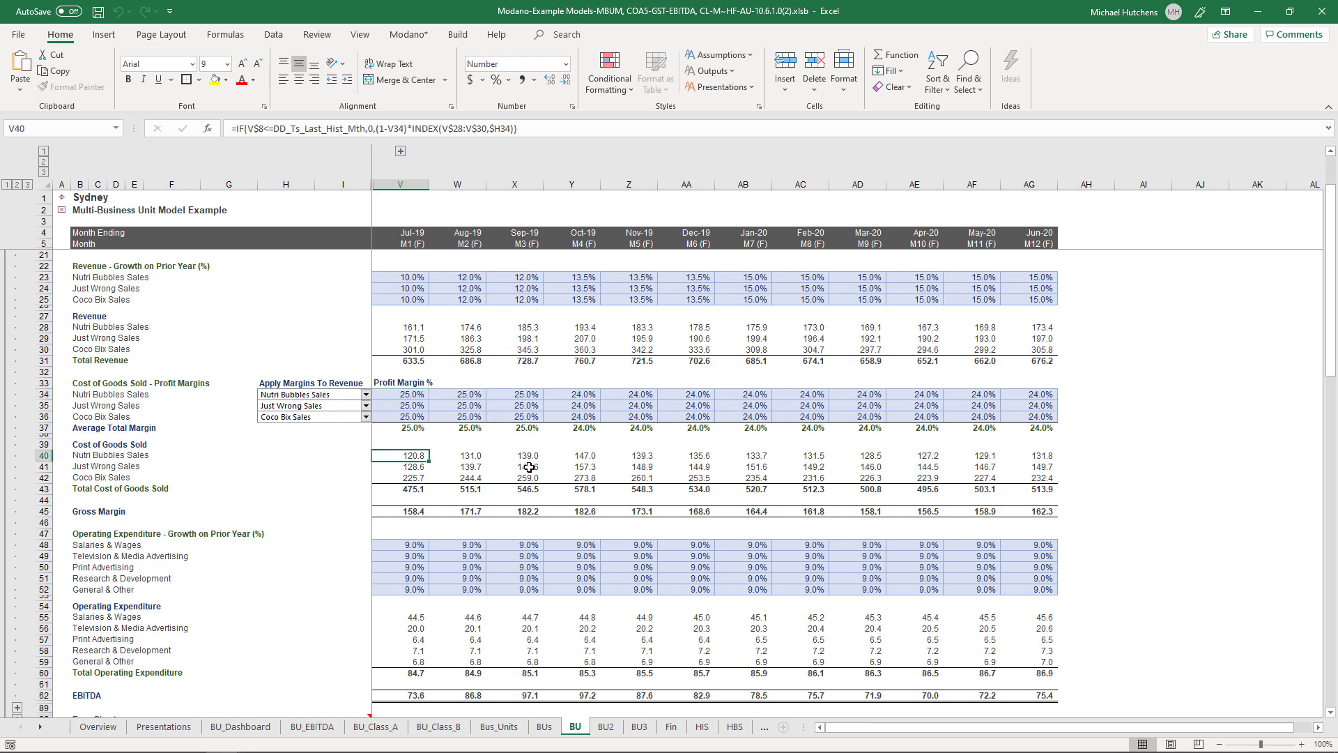
{"action": "scroll", "coordinate": [530, 467], "scroll_direction": "down", "scroll_amount": 1}
{"action": "left_click", "coordinate": [413, 521]}
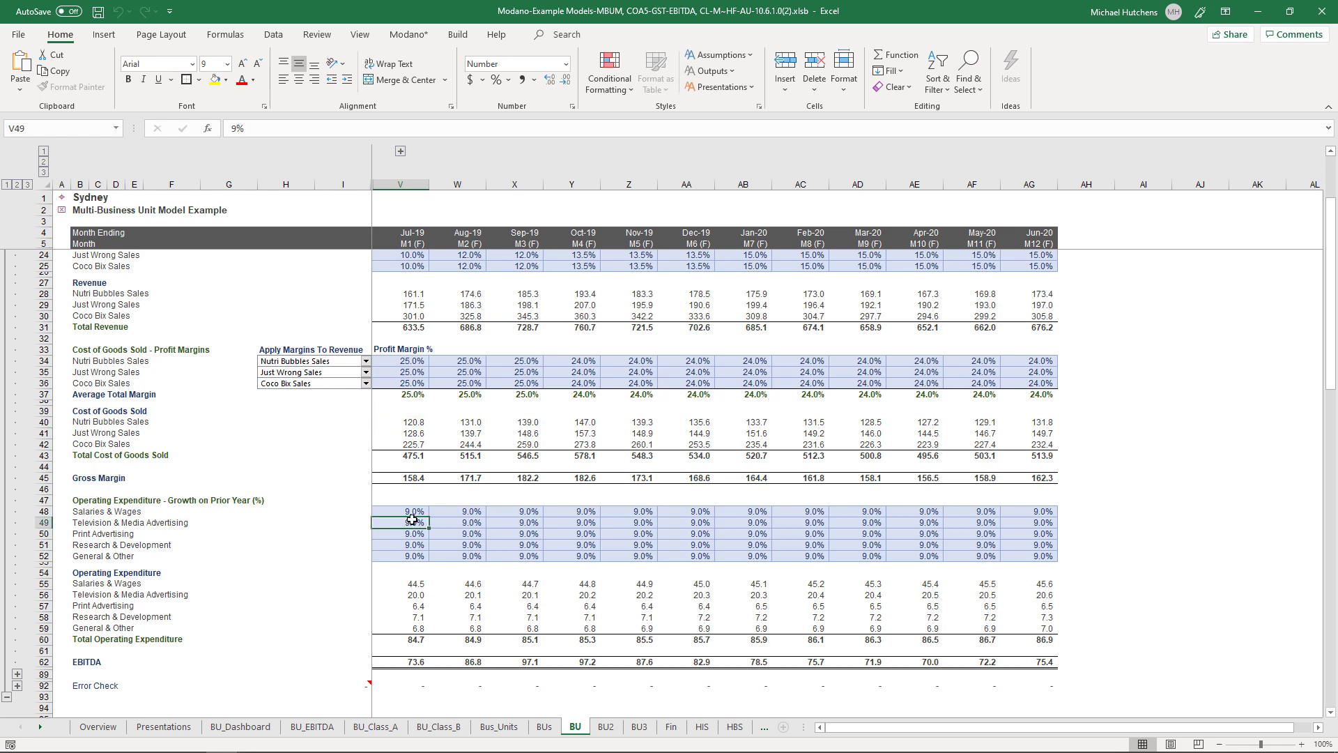
{"action": "scroll", "coordinate": [450, 497], "scroll_direction": "up", "scroll_amount": 3}
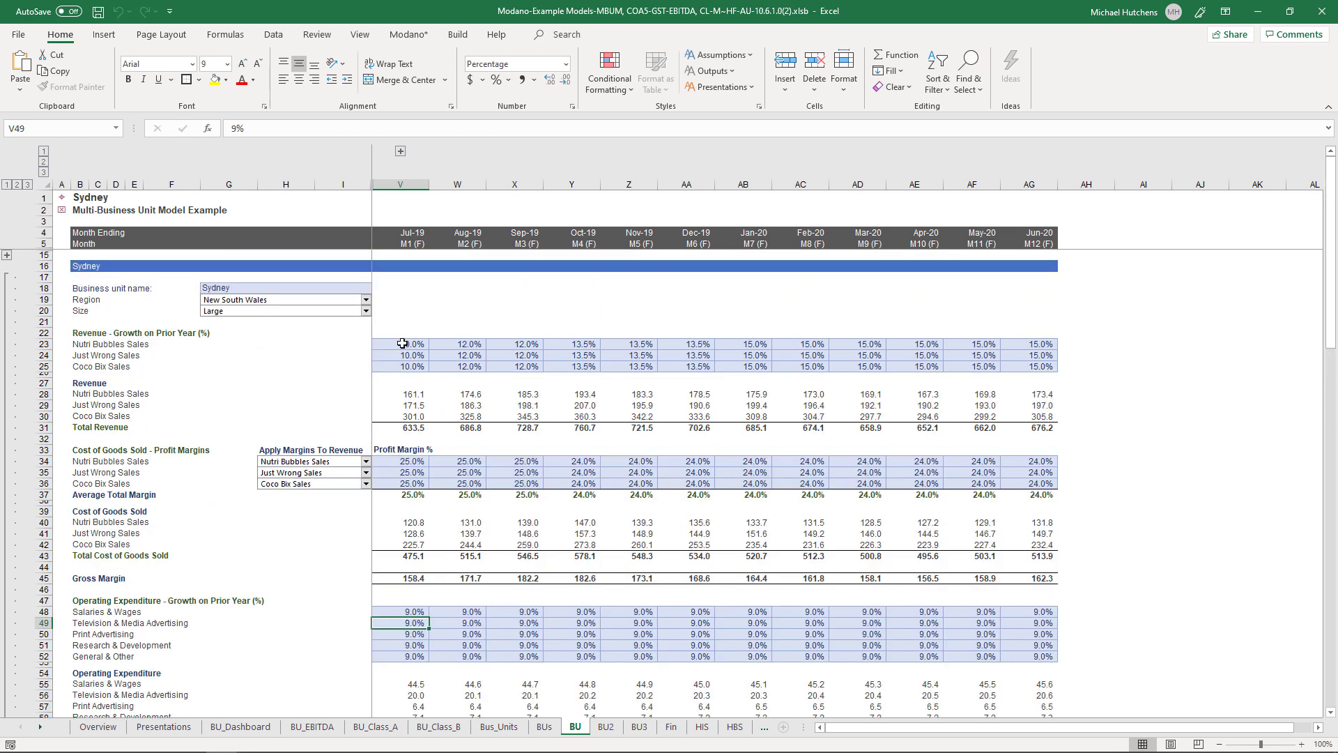
{"action": "left_click_drag", "start_coordinate": [402, 343], "coordinate": [592, 463]}
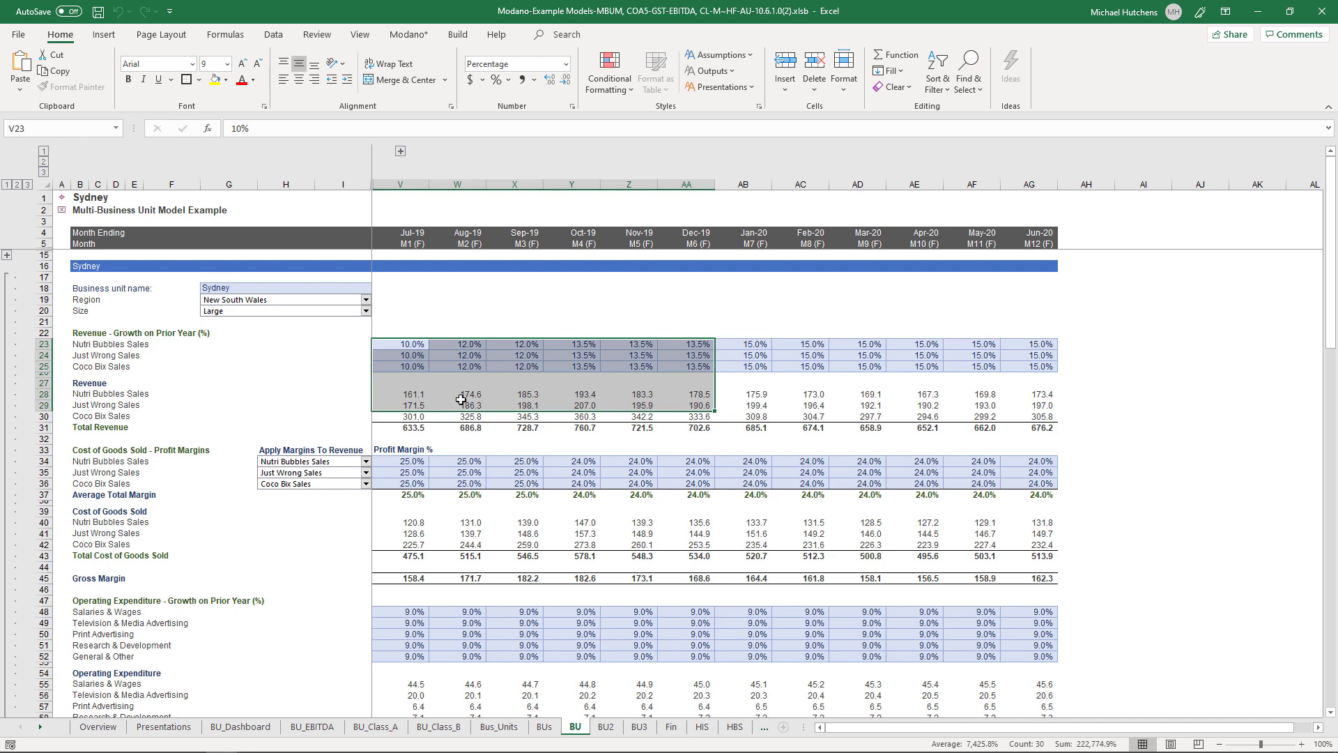
{"action": "left_click", "coordinate": [418, 403]}
{"action": "left_click", "coordinate": [415, 355]}
{"action": "left_click", "coordinate": [425, 461]}
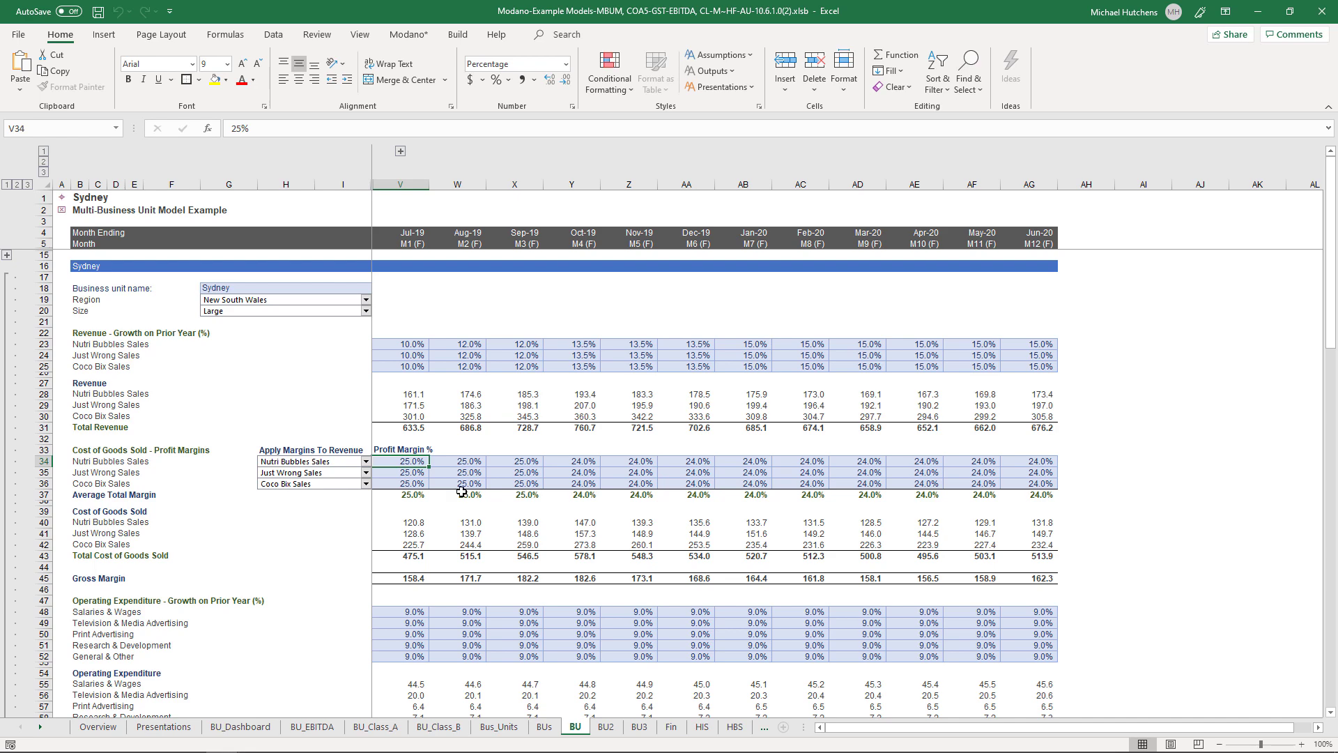
Step: Switch back to the MBUM, COA1-EBITDA example workbook and inspect the revenue and operating expenditure rows on the Los Angeles sheet
{"action": "left_click", "coordinate": [360, 34]}
{"action": "left_click", "coordinate": [717, 77]}
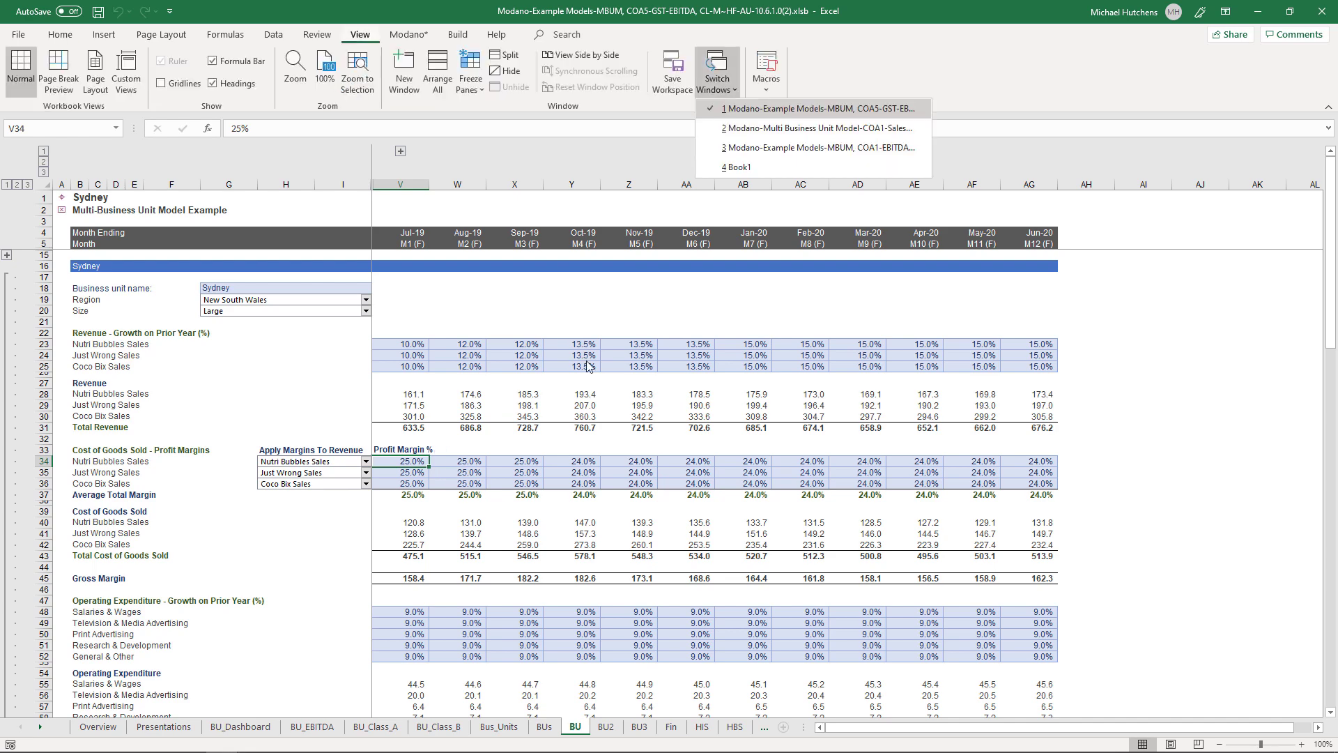
{"action": "left_click", "coordinate": [836, 148]}
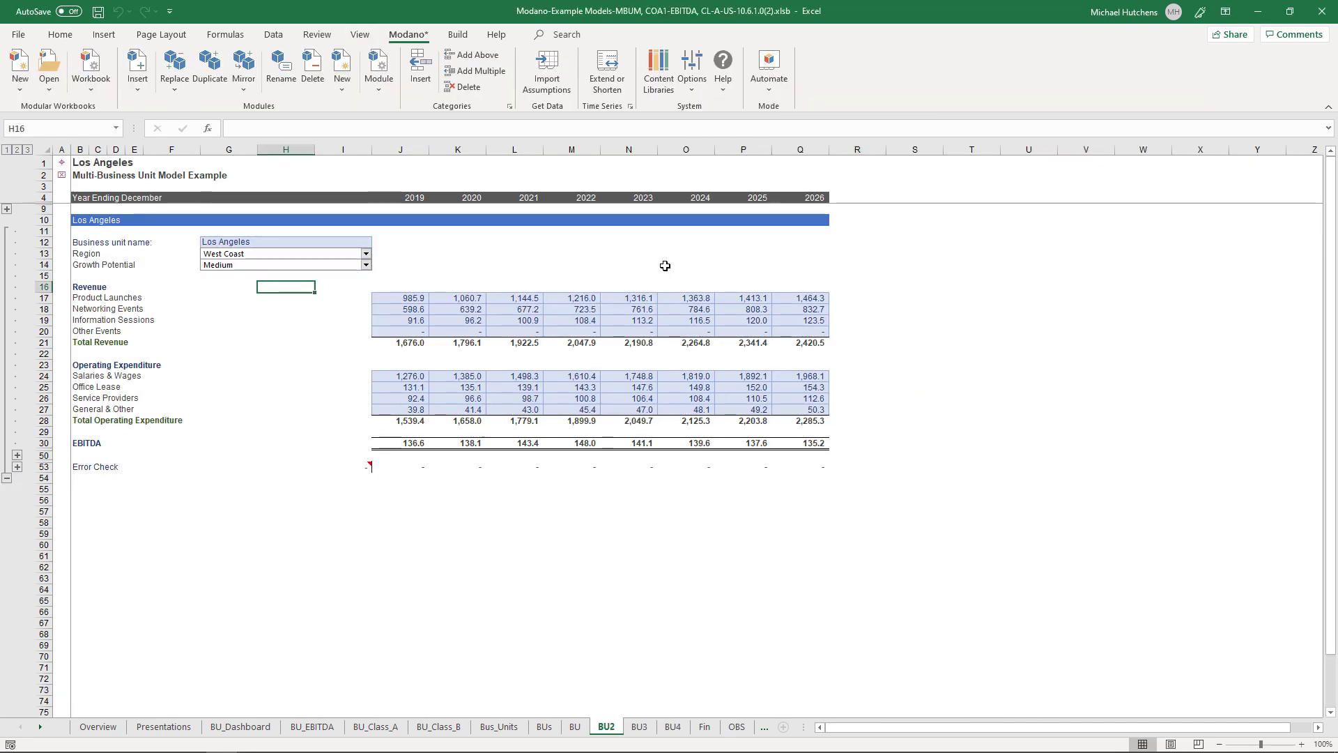
{"action": "left_click", "coordinate": [407, 309]}
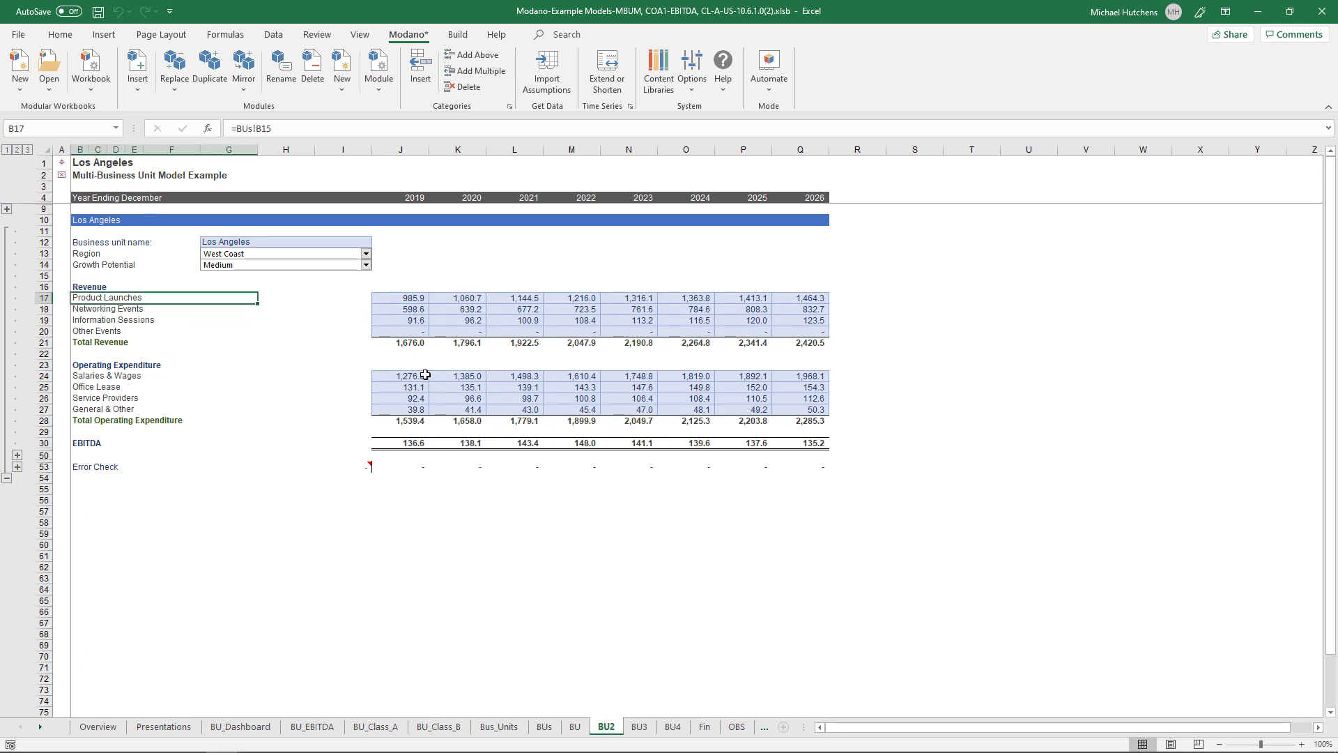
{"action": "left_click_drag", "start_coordinate": [172, 297], "coordinate": [611, 421]}
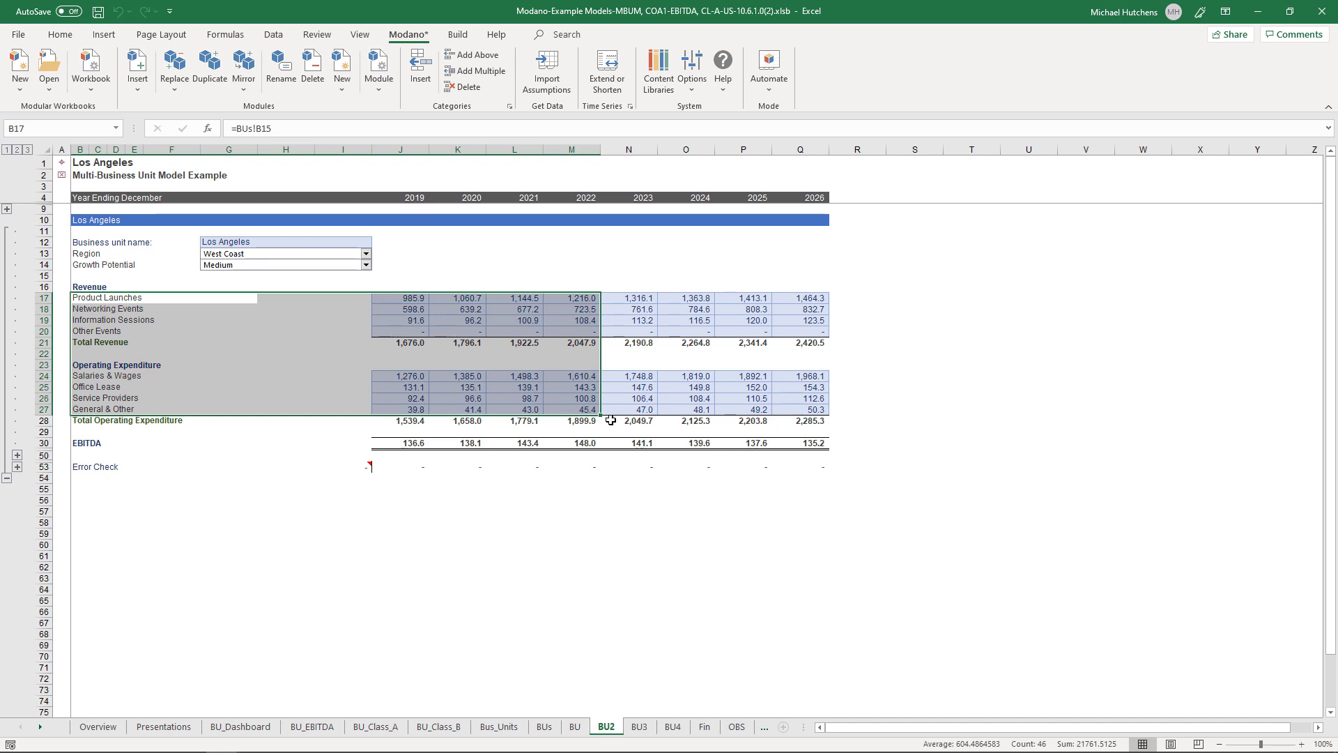
{"action": "left_click", "coordinate": [439, 319]}
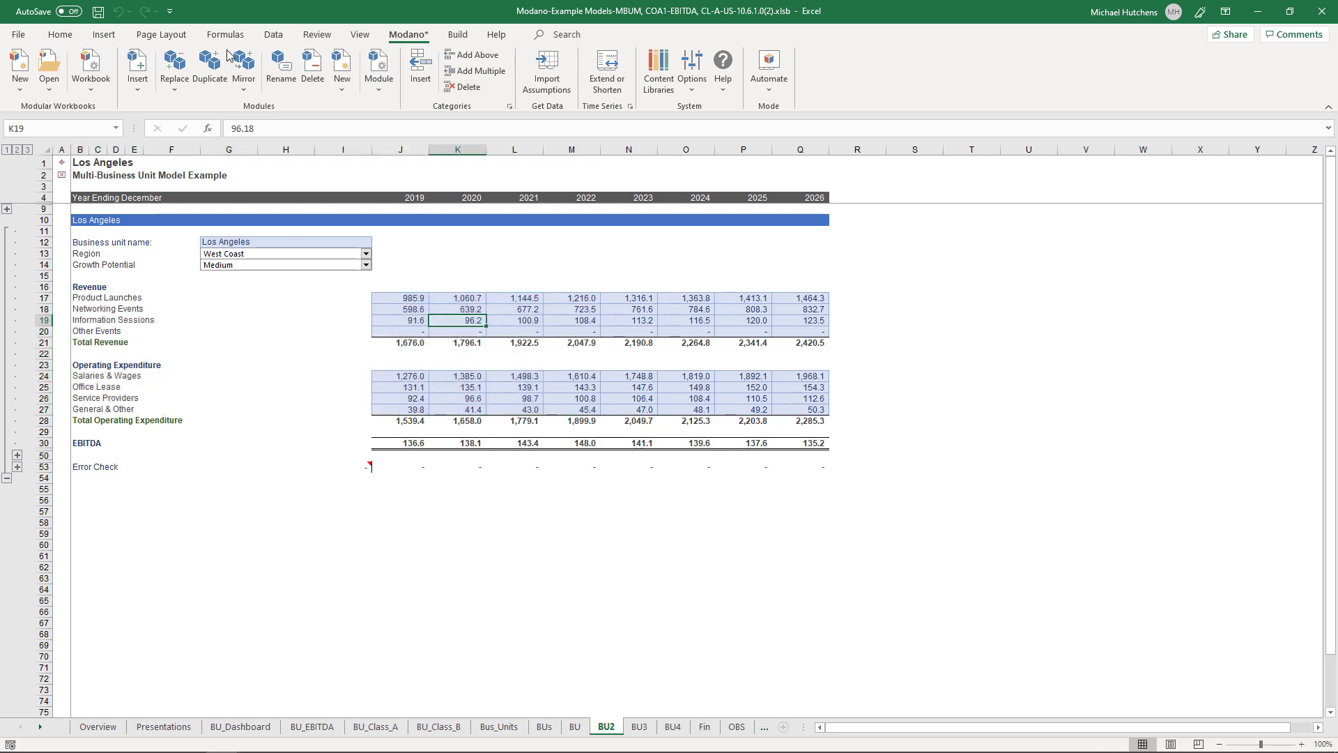
Step: Browse the Multi-Business Unit Model dynamic templates for Chart of Accounts 1, 2 and 5, and view the Chart of Accounts 5 properties without opening it
{"action": "left_click", "coordinate": [19, 91]}
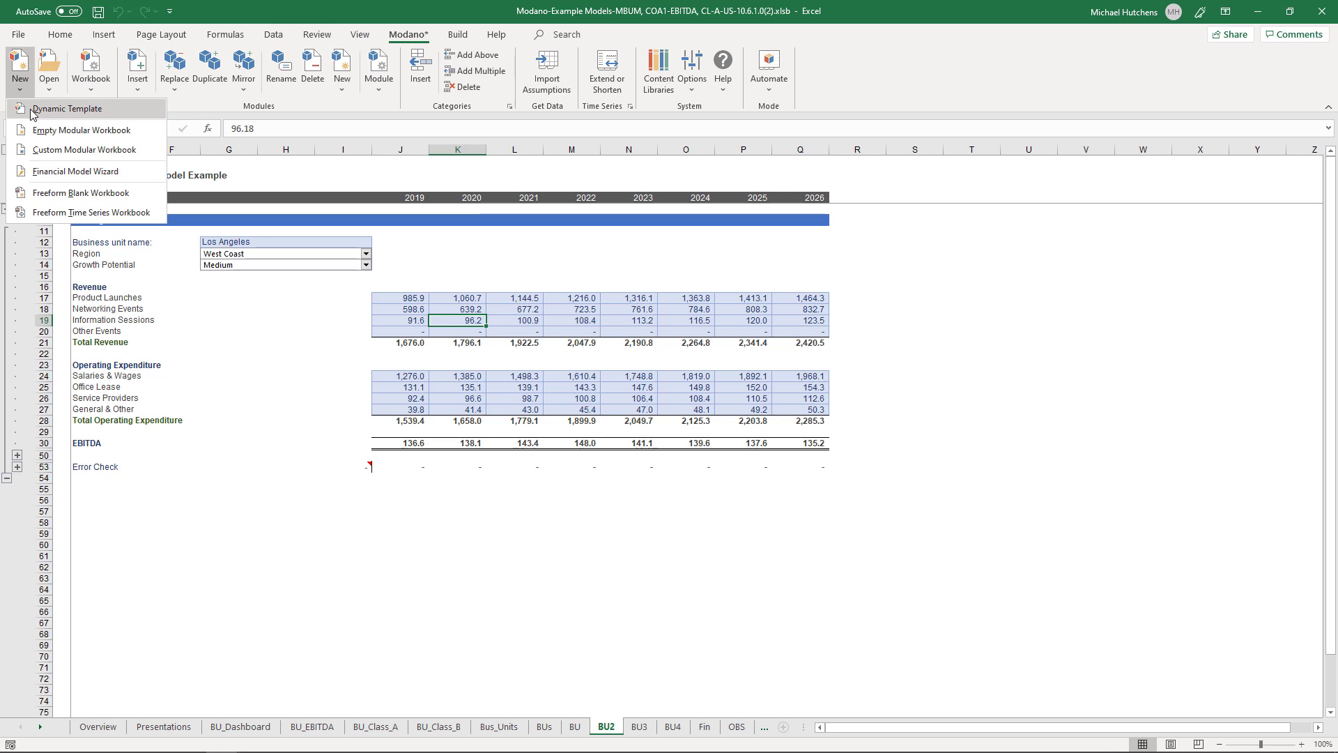
{"action": "left_click", "coordinate": [34, 110]}
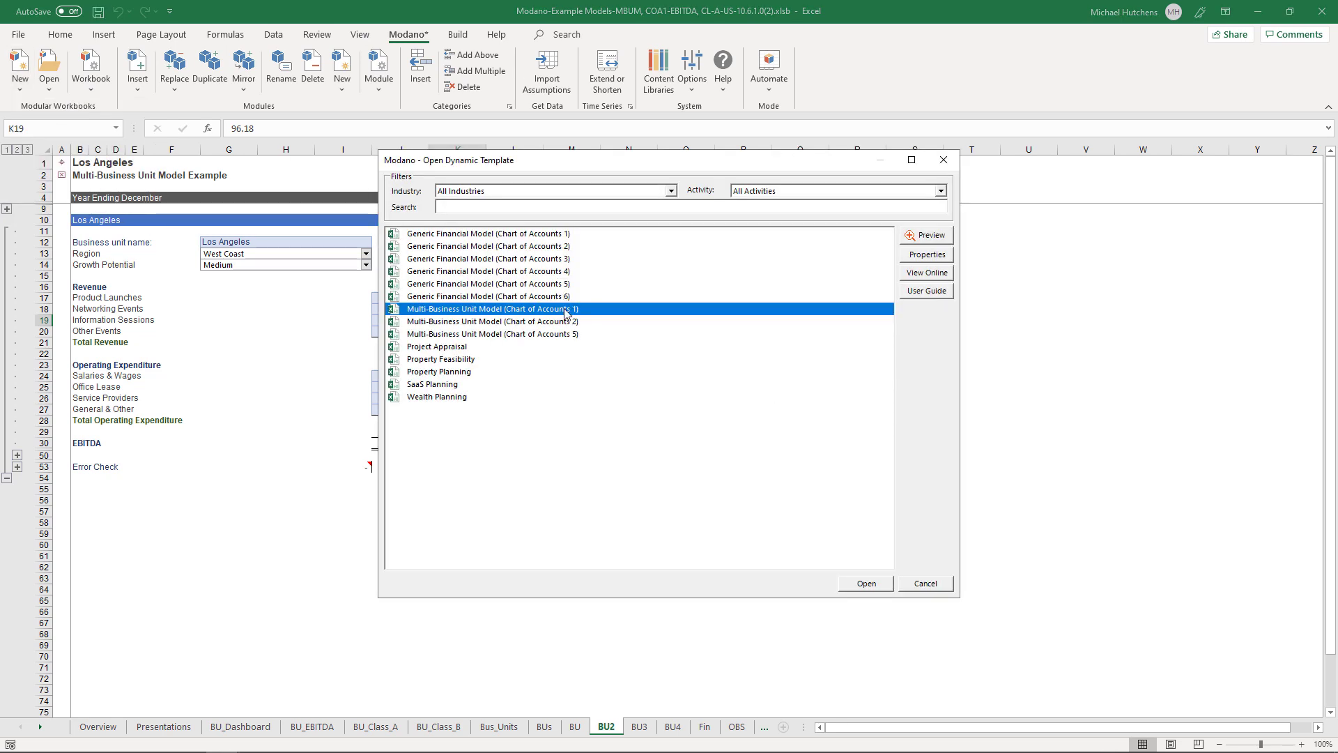
{"action": "left_click", "coordinate": [524, 323]}
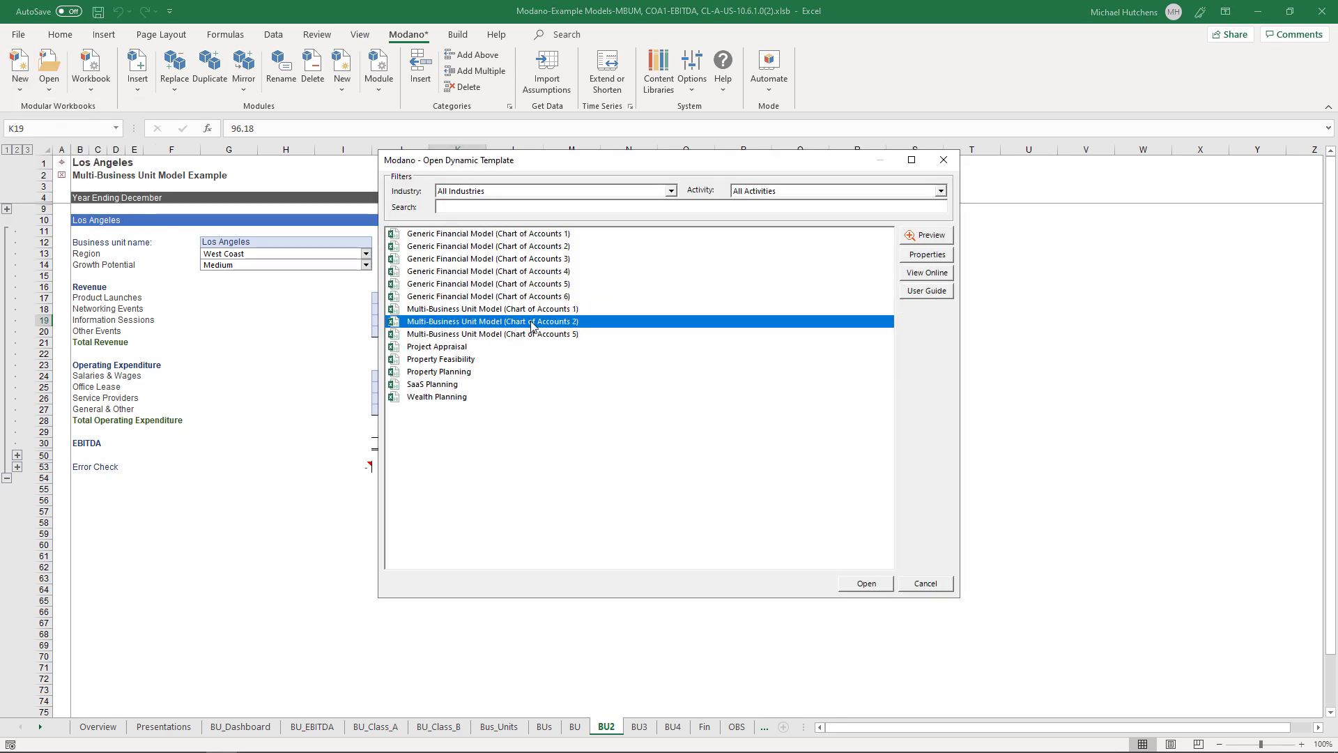
{"action": "left_click", "coordinate": [564, 334]}
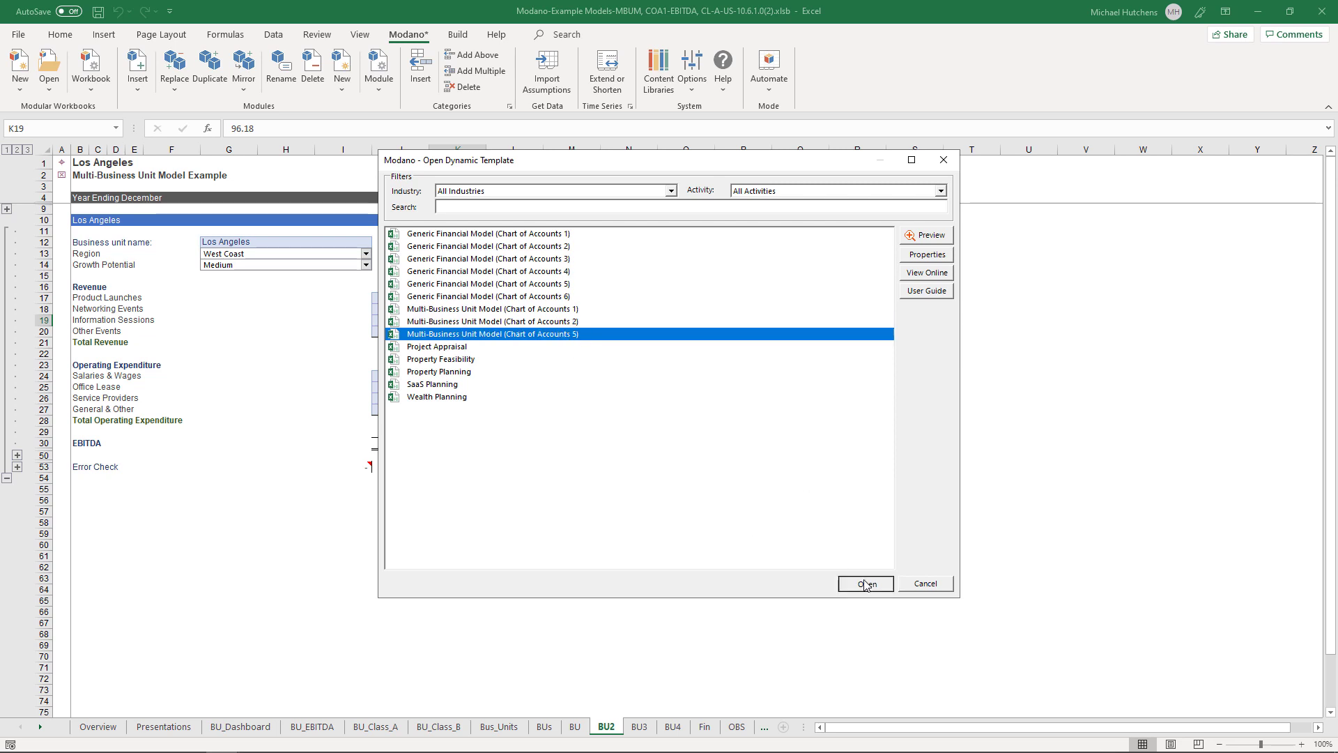
{"action": "left_click", "coordinate": [865, 583]}
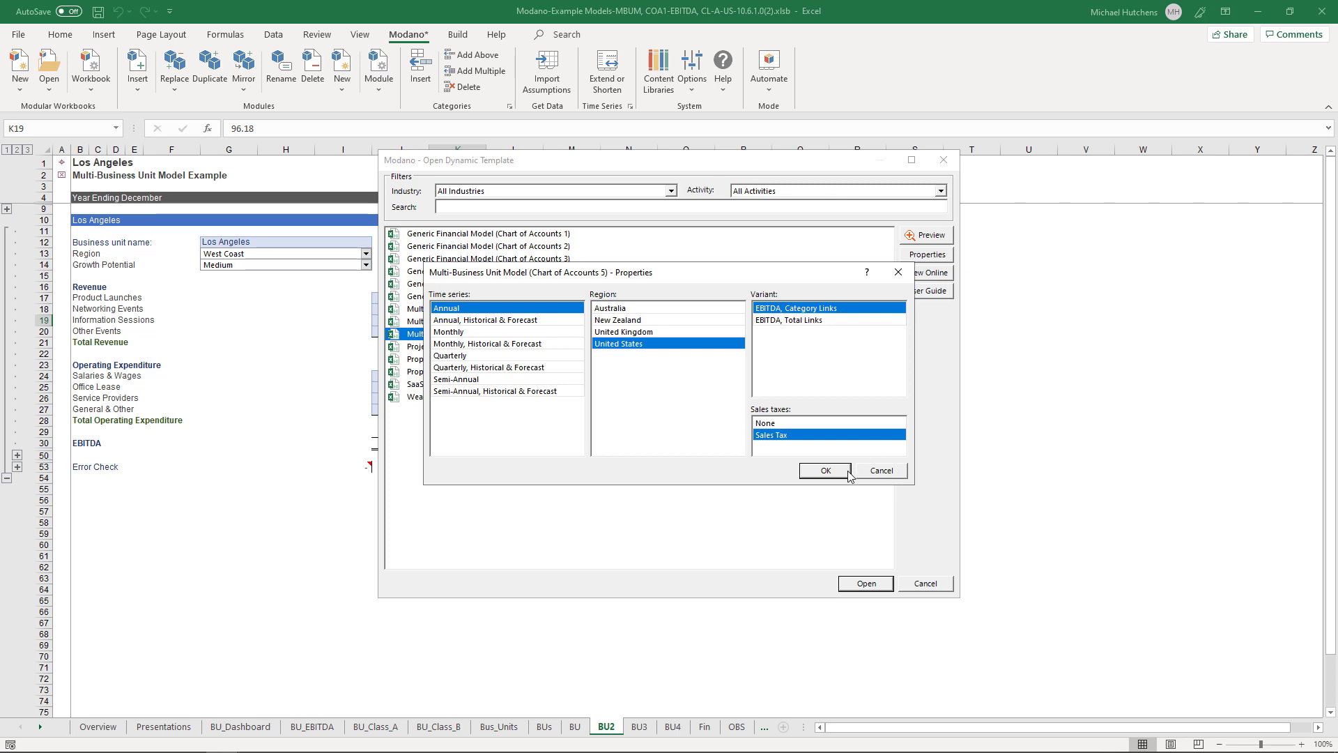
{"action": "left_click", "coordinate": [895, 475]}
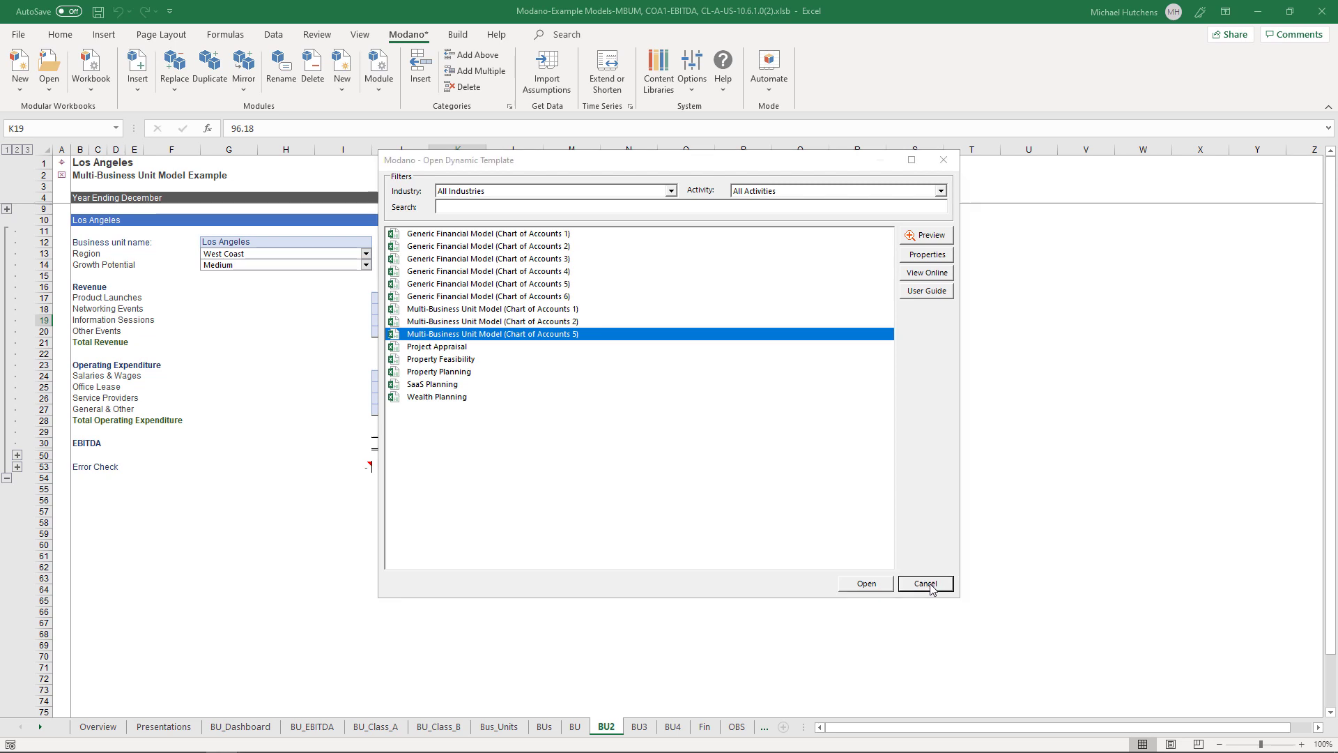
Step: Close the dynamic template list and expand the summary section on the Los Angeles sheet to inspect the Product Launches link
{"action": "left_click", "coordinate": [930, 583]}
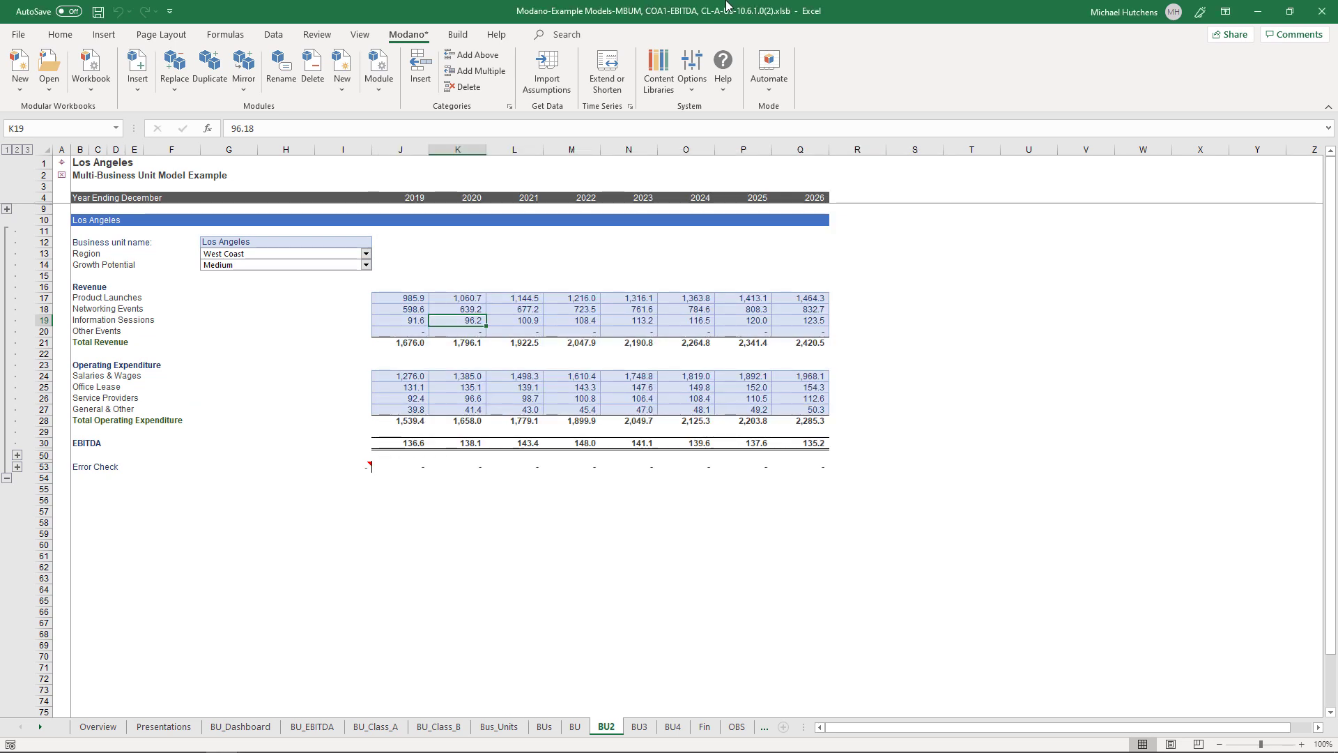
{"action": "left_click", "coordinate": [18, 467]}
{"action": "left_click", "coordinate": [17, 455]}
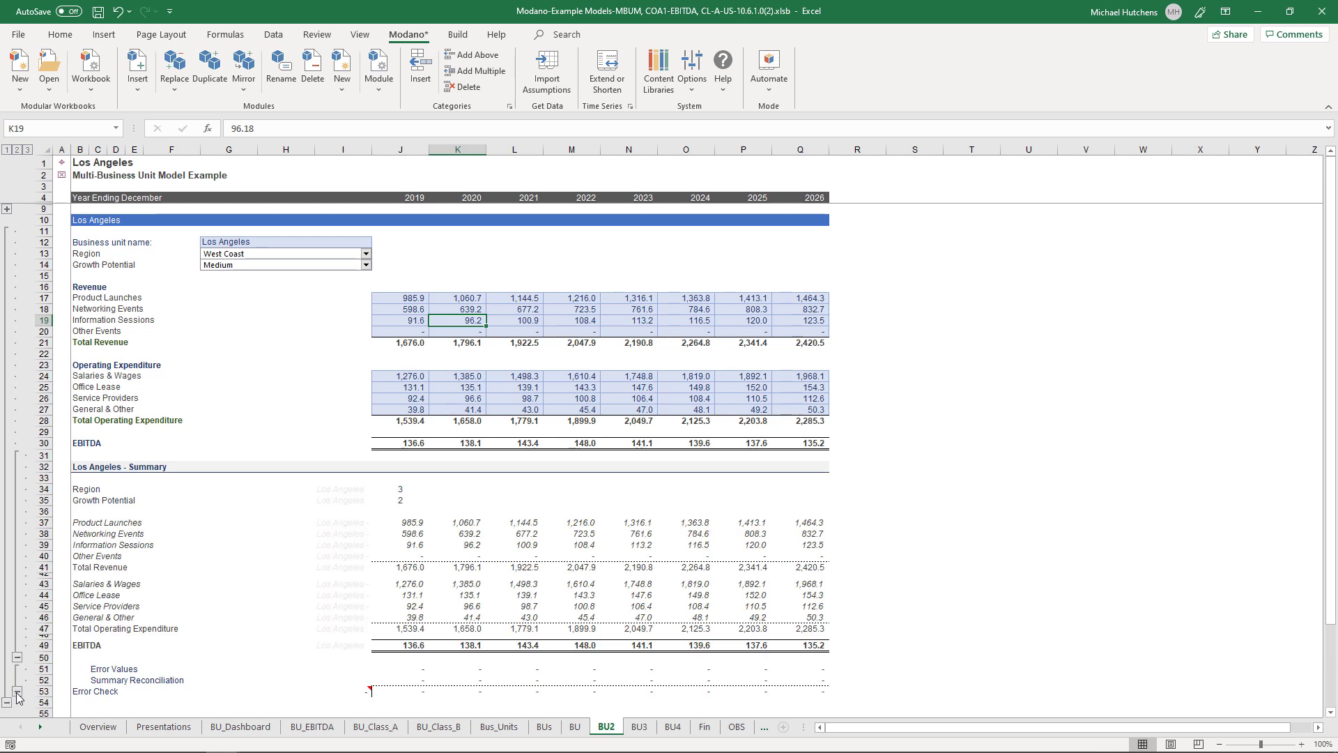
{"action": "left_click", "coordinate": [411, 522]}
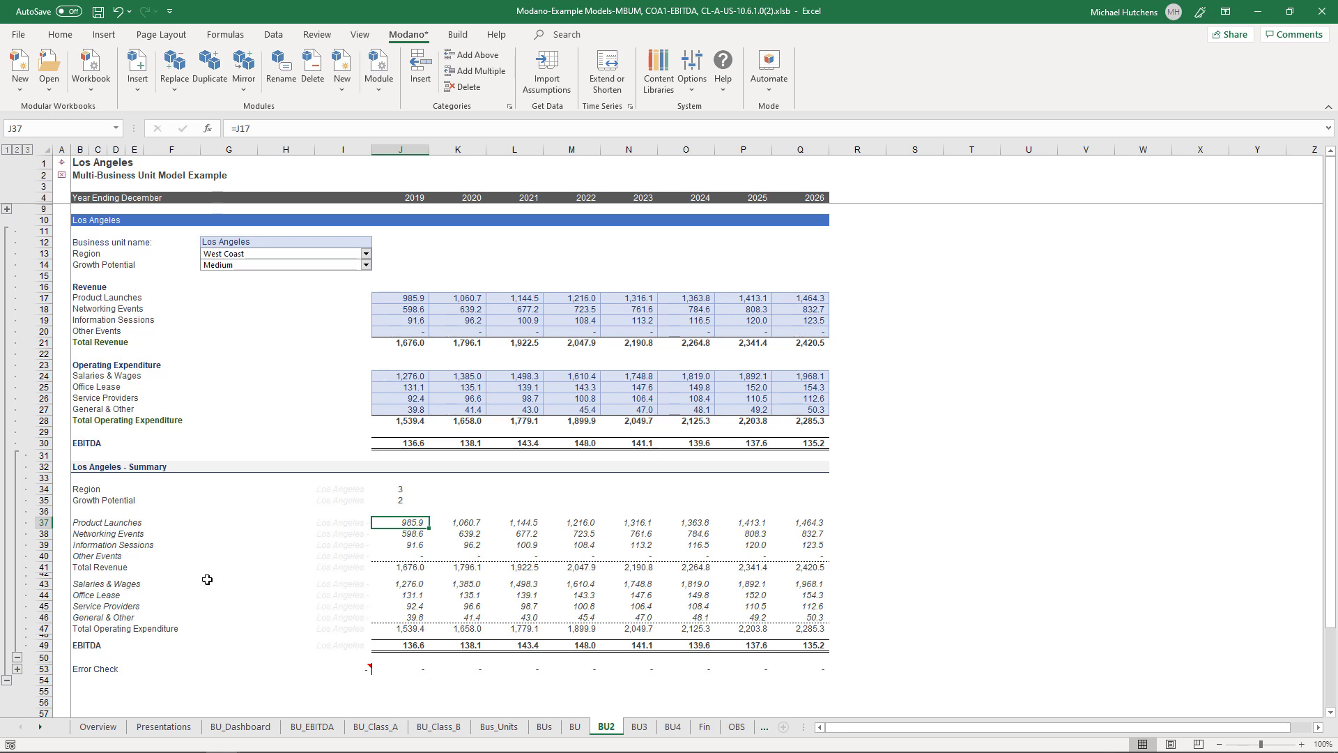
Step: Examine the Los Angeles summary's label formulas combining business unit and category names, plus the linked 2019 revenue and expenditure values
{"action": "left_click", "coordinate": [355, 588]}
{"action": "left_click", "coordinate": [348, 522]}
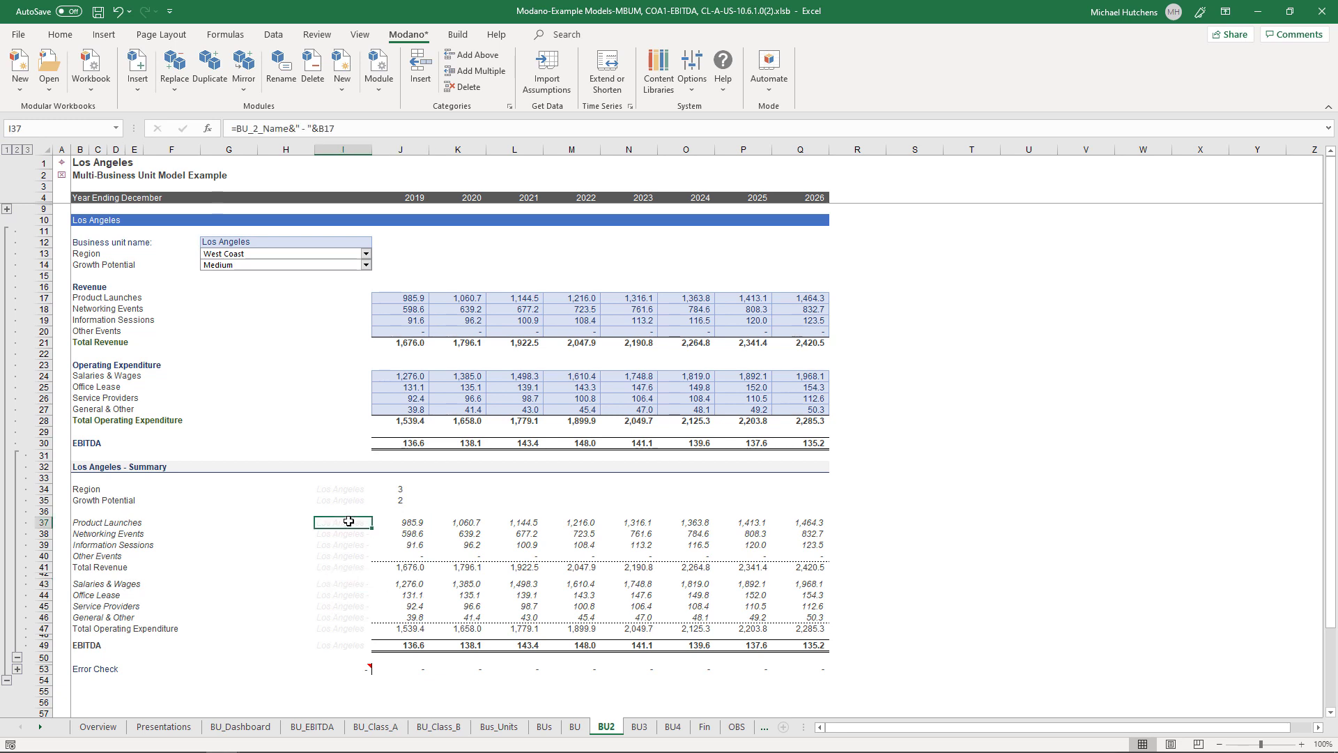
{"action": "double_click", "coordinate": [348, 522]}
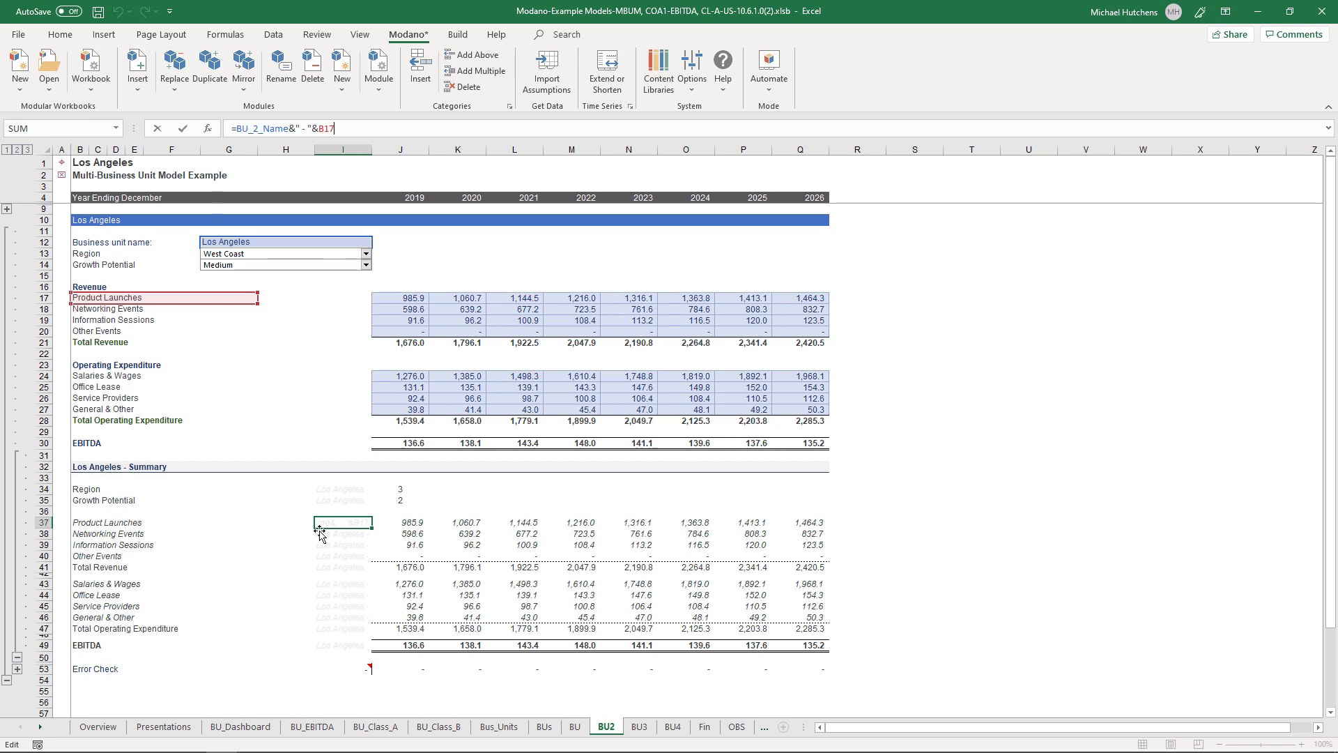
{"action": "key", "text": "Escape"}
{"action": "left_click_drag", "start_coordinate": [345, 523], "coordinate": [345, 645]}
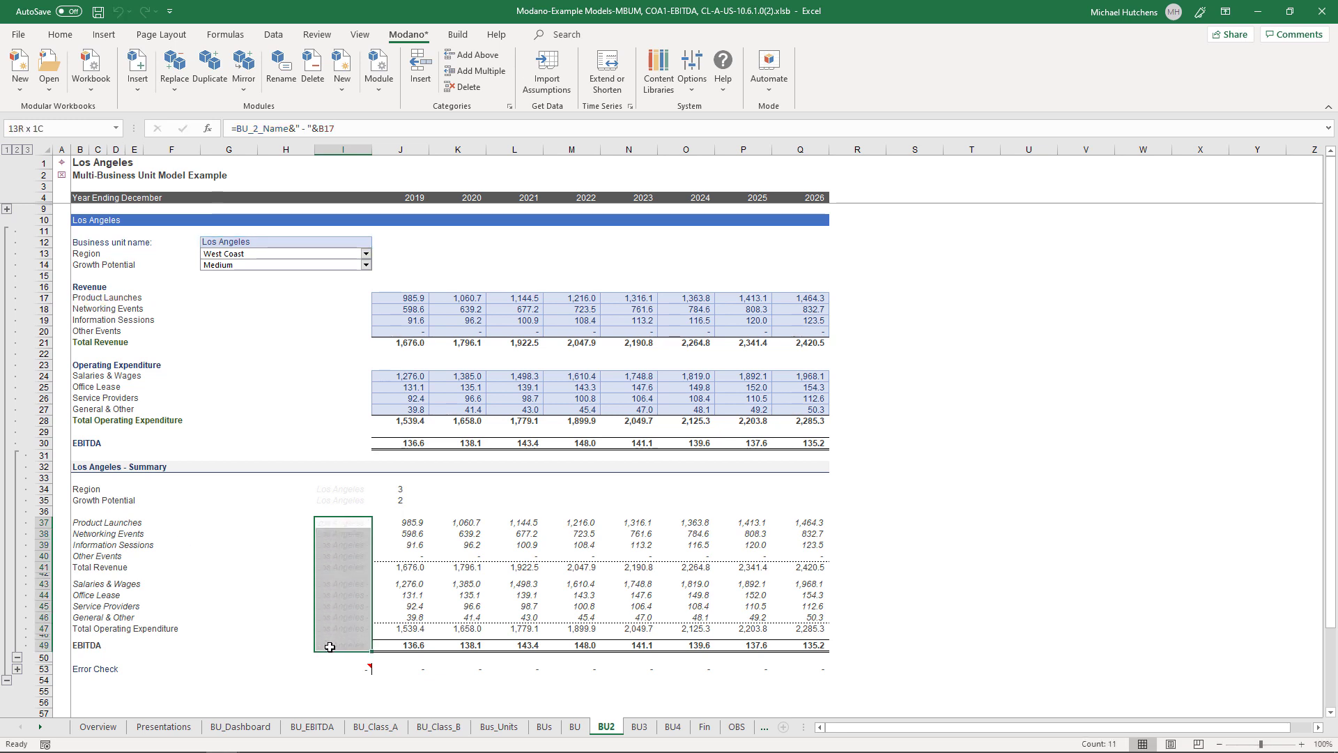
{"action": "left_click", "coordinate": [362, 524]}
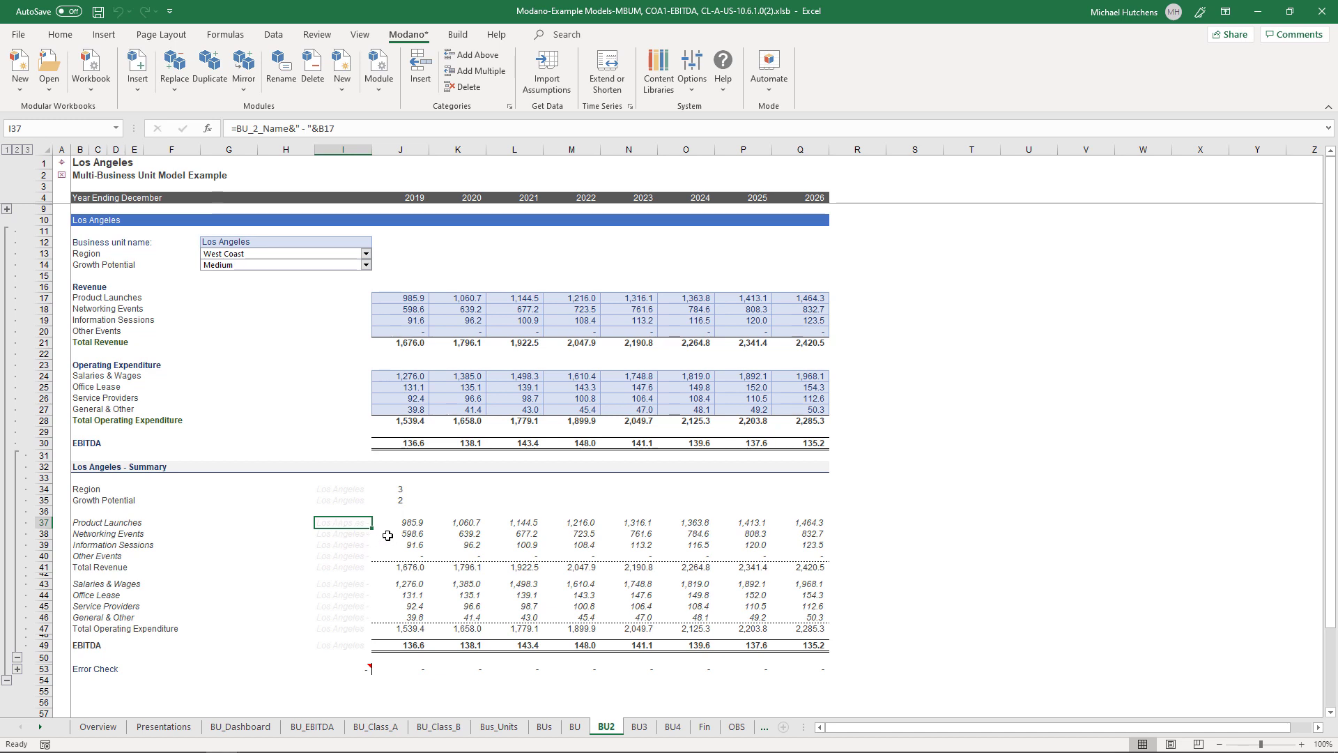
{"action": "left_click_drag", "start_coordinate": [403, 526], "coordinate": [409, 617]}
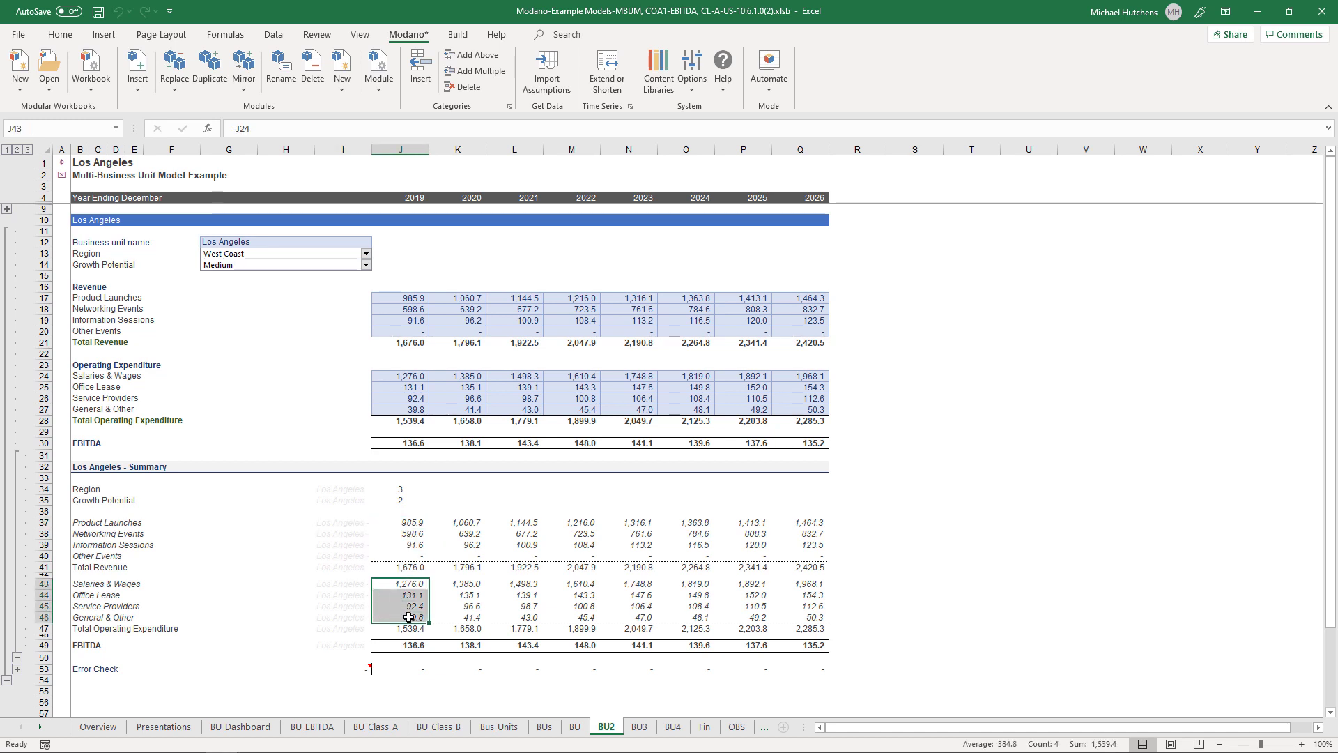
Step: Go to the Financial Statements sheet and examine the income statement revenue categories listed for each business unit
{"action": "left_click", "coordinate": [63, 166]}
{"action": "left_click", "coordinate": [131, 566]}
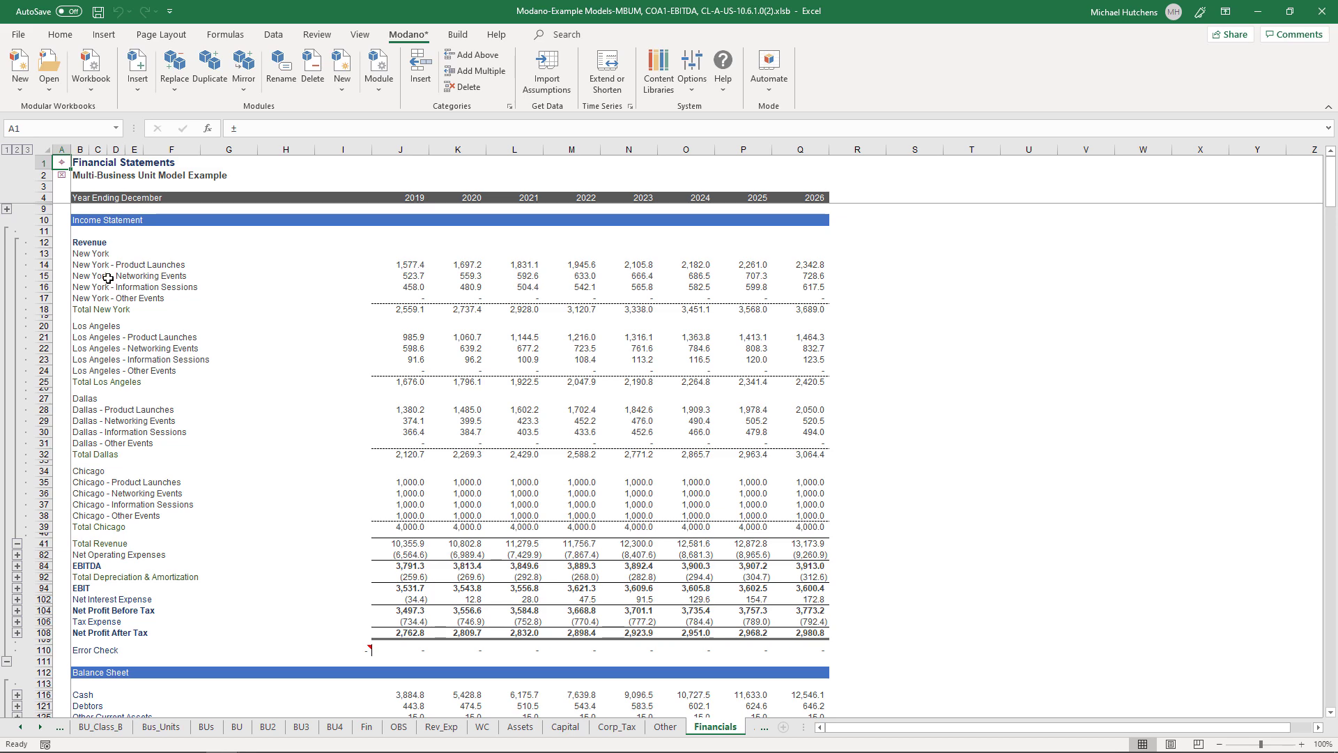
{"action": "left_click", "coordinate": [98, 347]}
{"action": "left_click", "coordinate": [97, 276]}
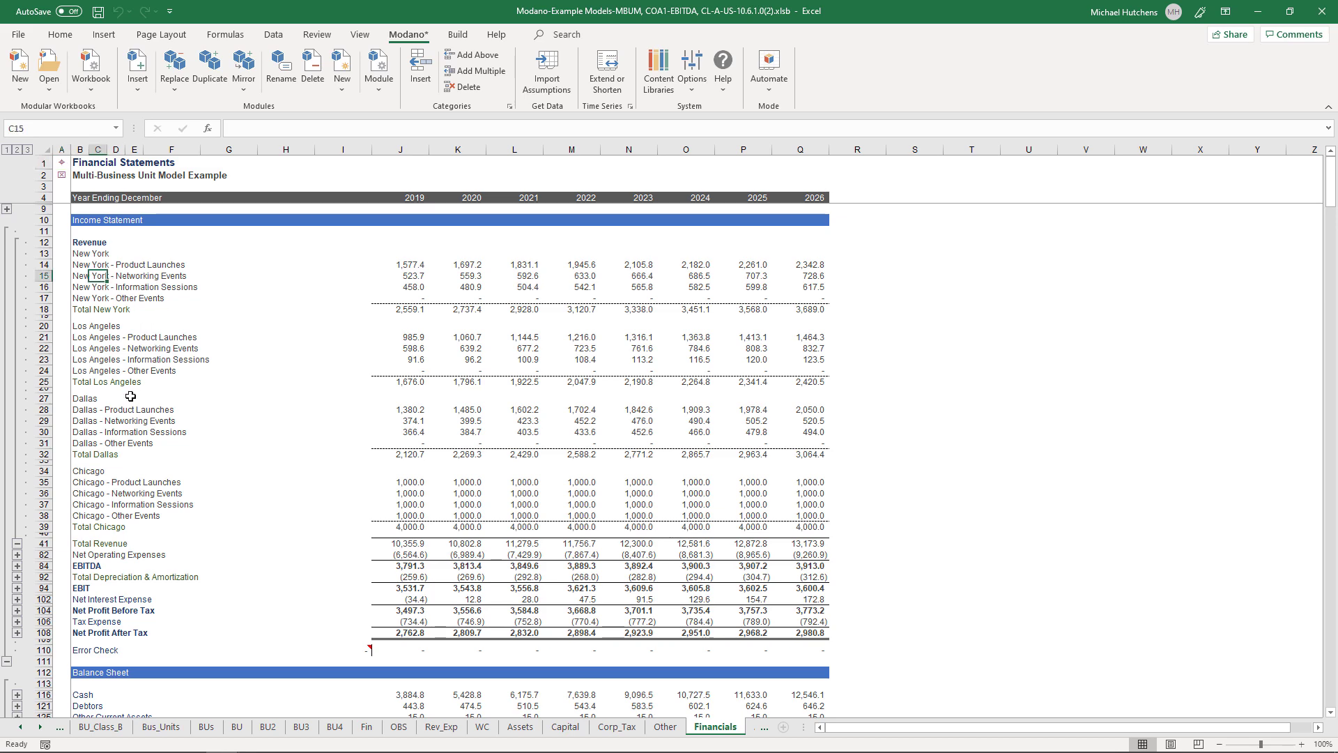
{"action": "scroll", "coordinate": [126, 395], "scroll_direction": "down", "scroll_amount": 3}
{"action": "scroll", "coordinate": [124, 394], "scroll_direction": "up", "scroll_amount": 3}
Step: Open the example model "Multi-Business Unit Model (Annual Forecast, Chart of Accounts 1, EBITDA, Total Links)"
{"action": "left_click", "coordinate": [49, 73]}
{"action": "left_click", "coordinate": [70, 203]}
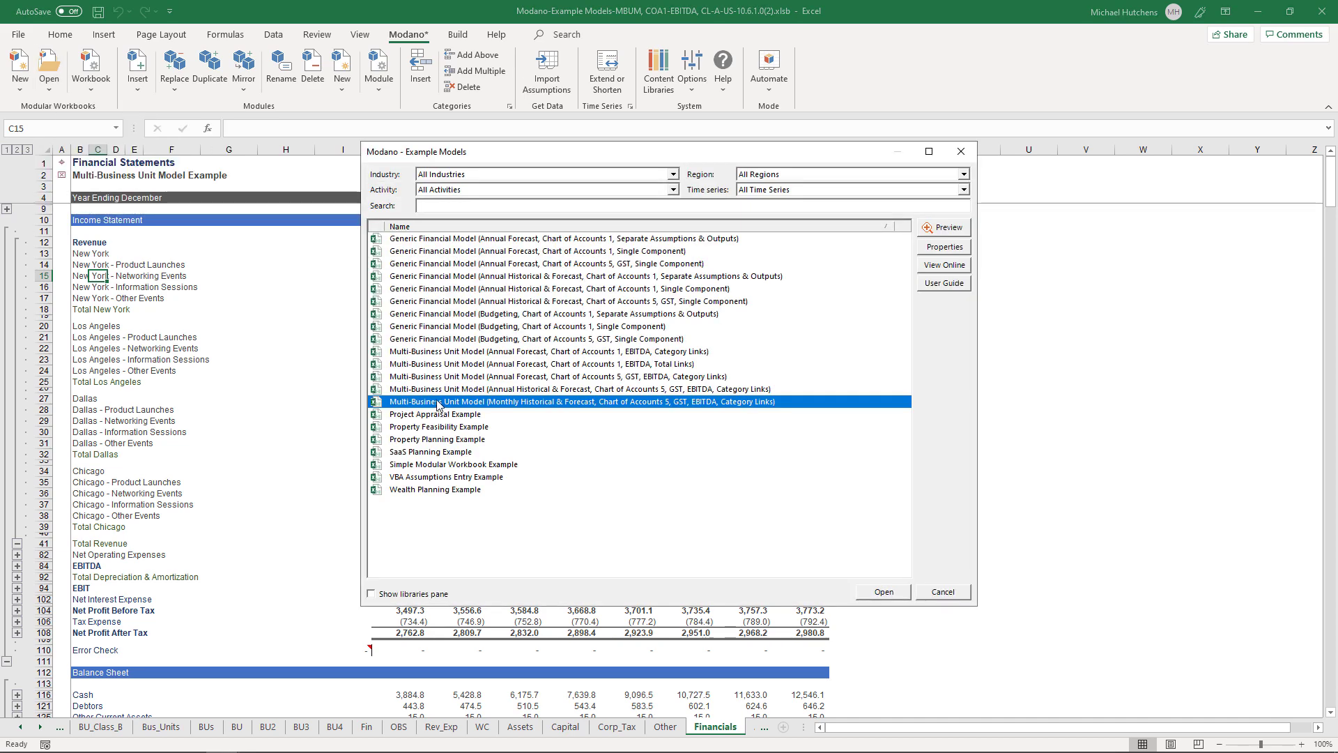
{"action": "left_click", "coordinate": [544, 389]}
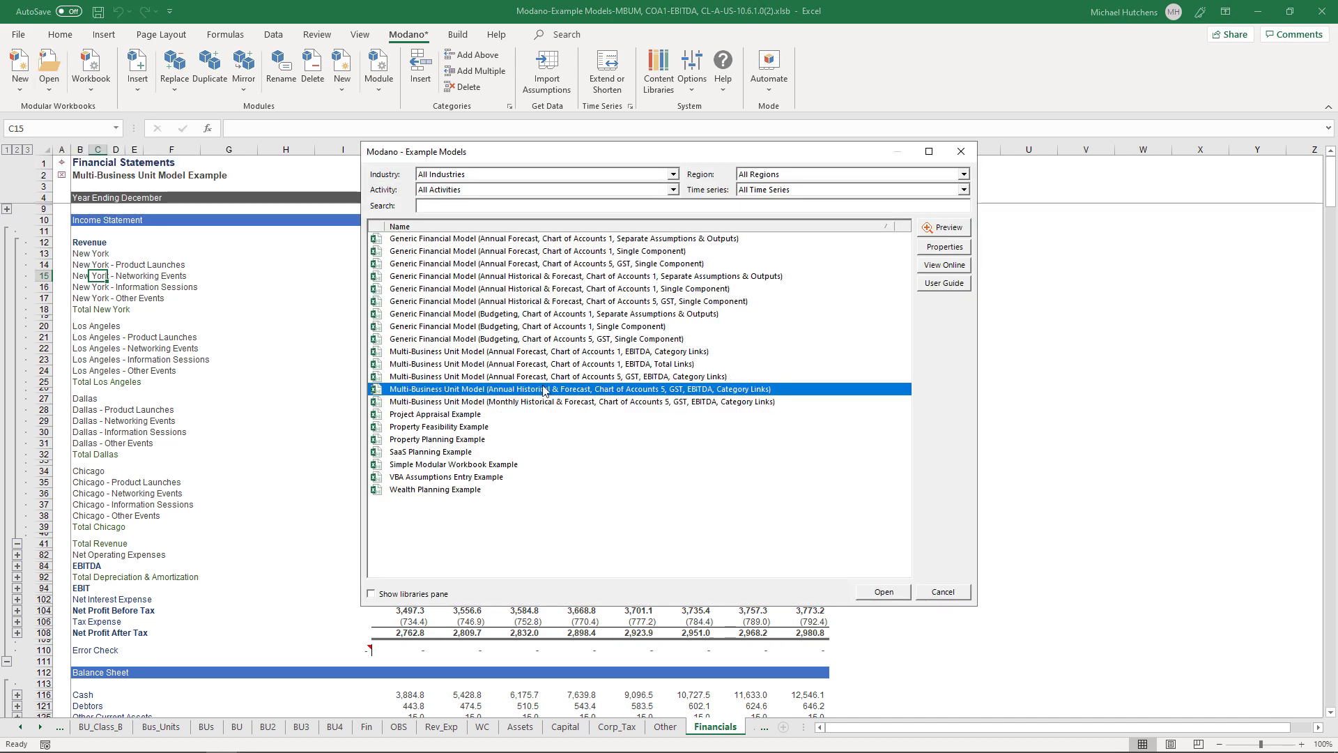
{"action": "left_click", "coordinate": [640, 365]}
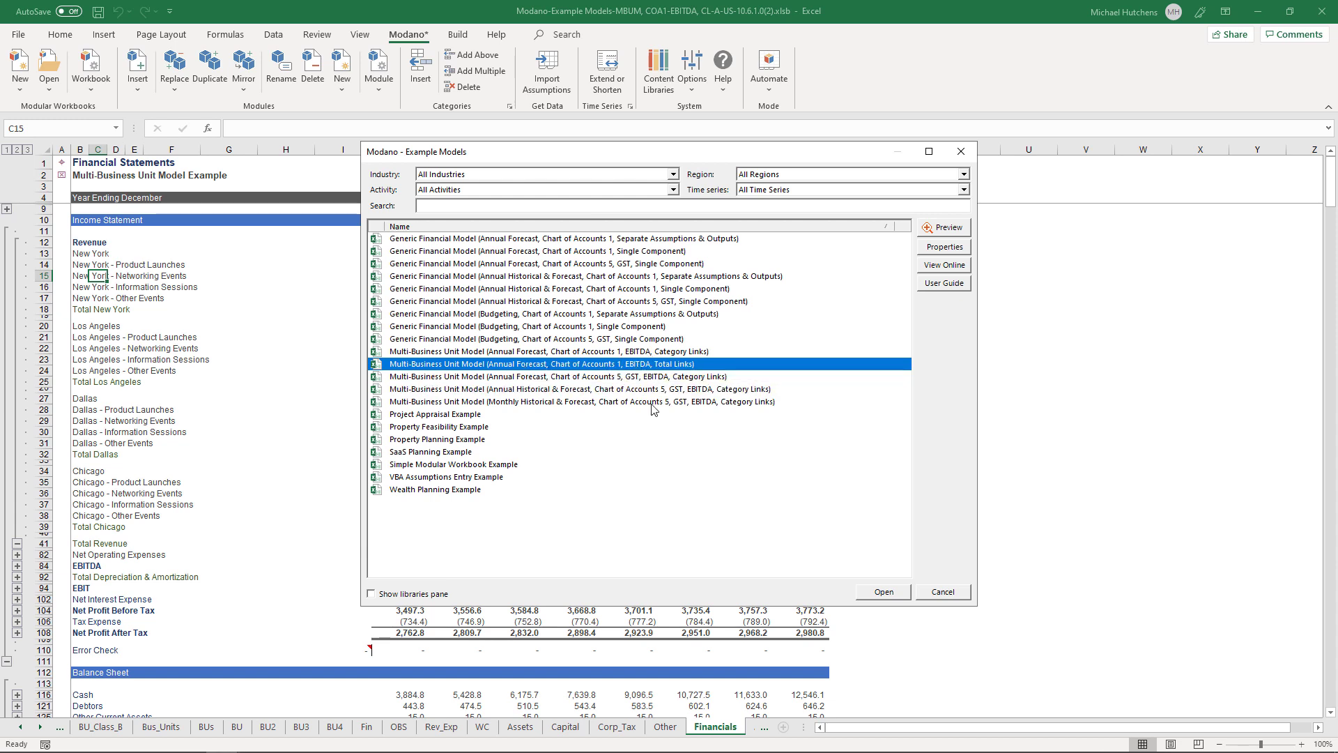
{"action": "left_click", "coordinate": [885, 594]}
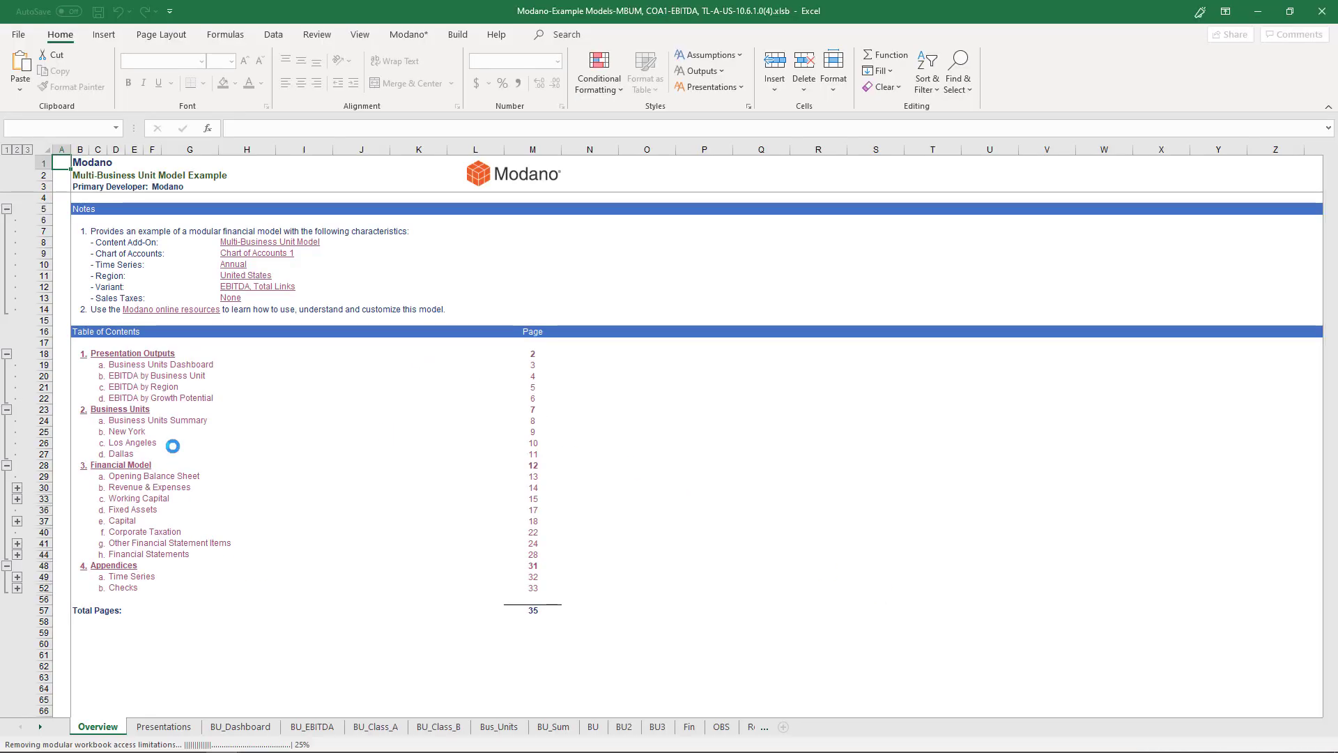
Step: Go to the New York sheet, expand its summary section and inspect the label formula on the Revenue row
{"action": "left_click", "coordinate": [129, 433]}
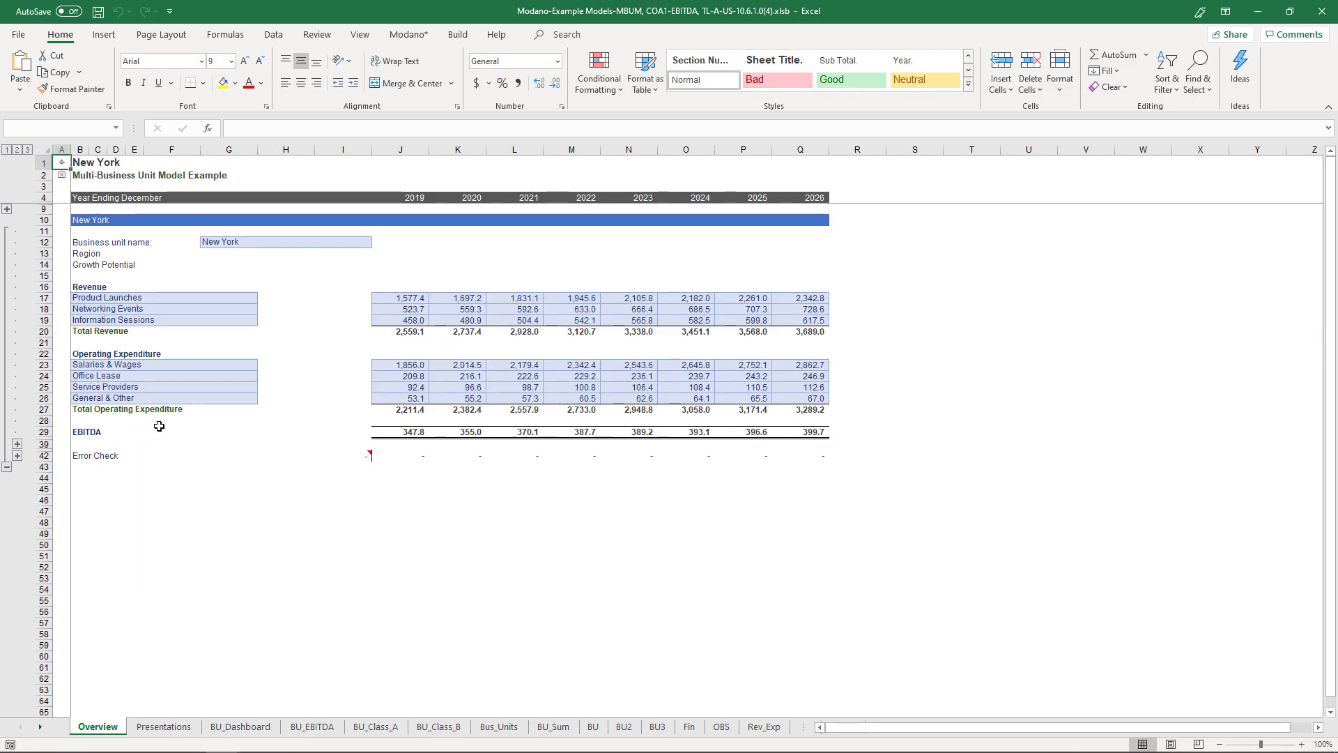
{"action": "left_click", "coordinate": [17, 444]}
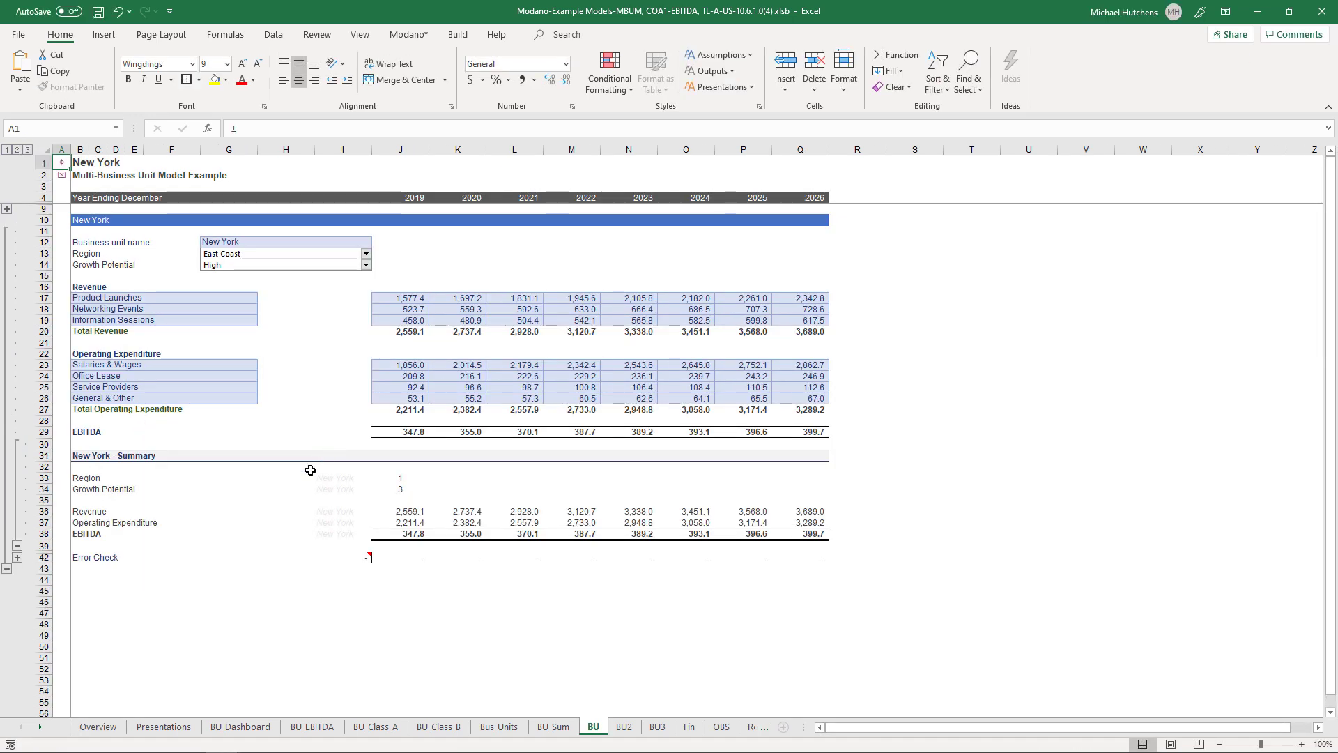
{"action": "left_click_drag", "start_coordinate": [78, 511], "coordinate": [334, 512]}
{"action": "left_click", "coordinate": [345, 518]}
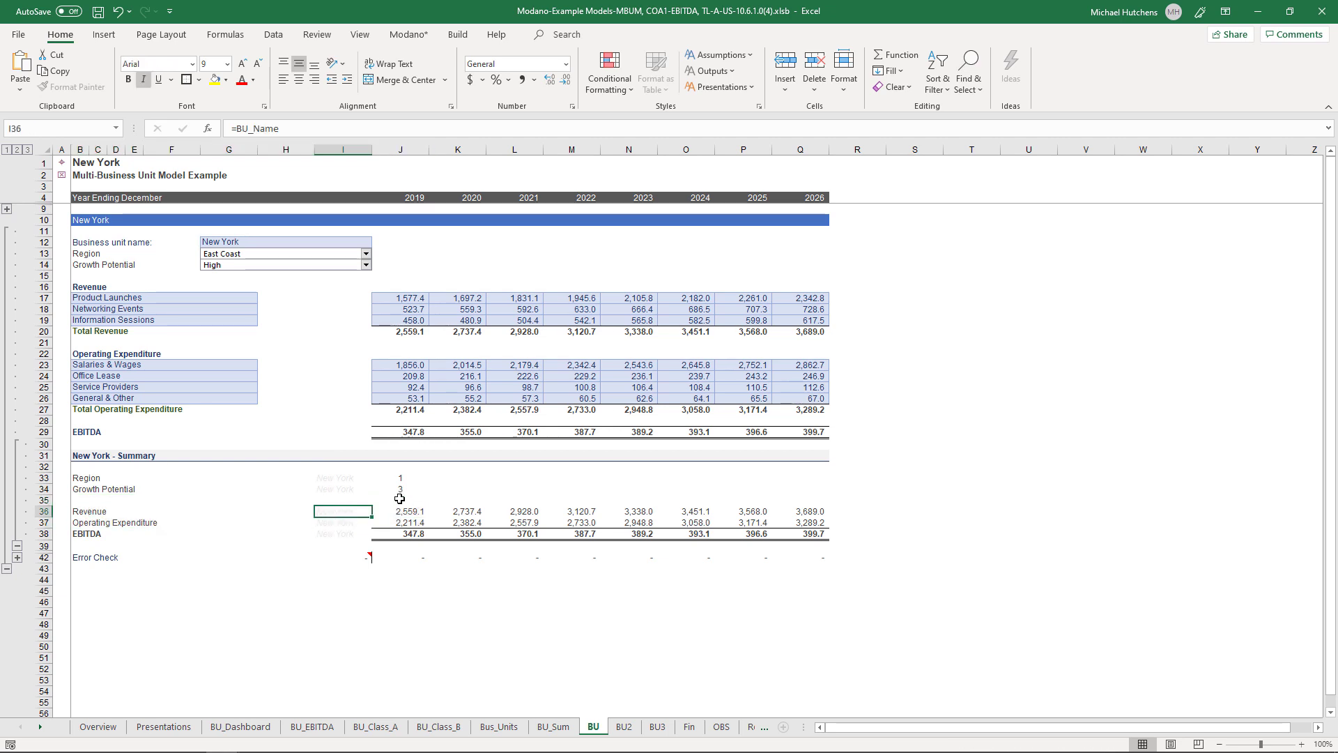
Step: Go to the Financial Statements sheet, expand Total Revenue and inspect the New York and Los Angeles revenue labels
{"action": "left_click", "coordinate": [62, 169]}
{"action": "left_click", "coordinate": [140, 561]}
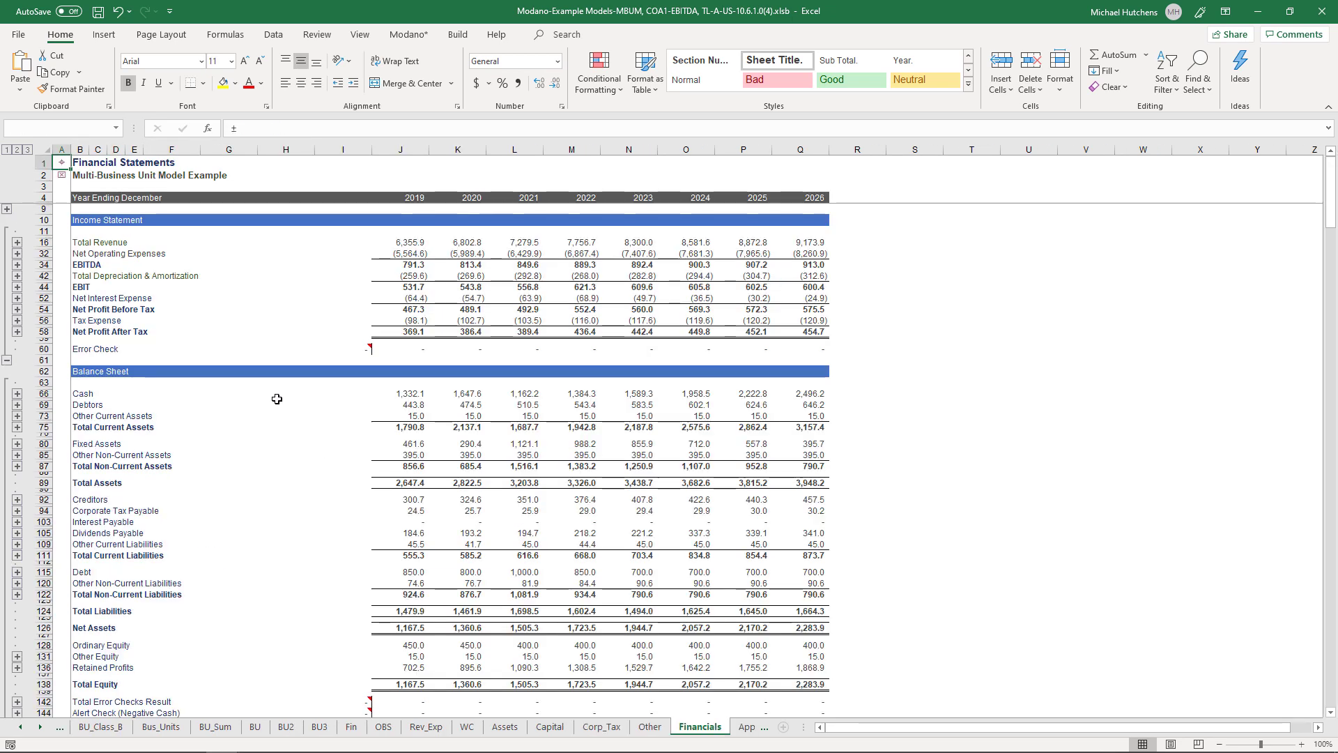
{"action": "left_click", "coordinate": [17, 242]}
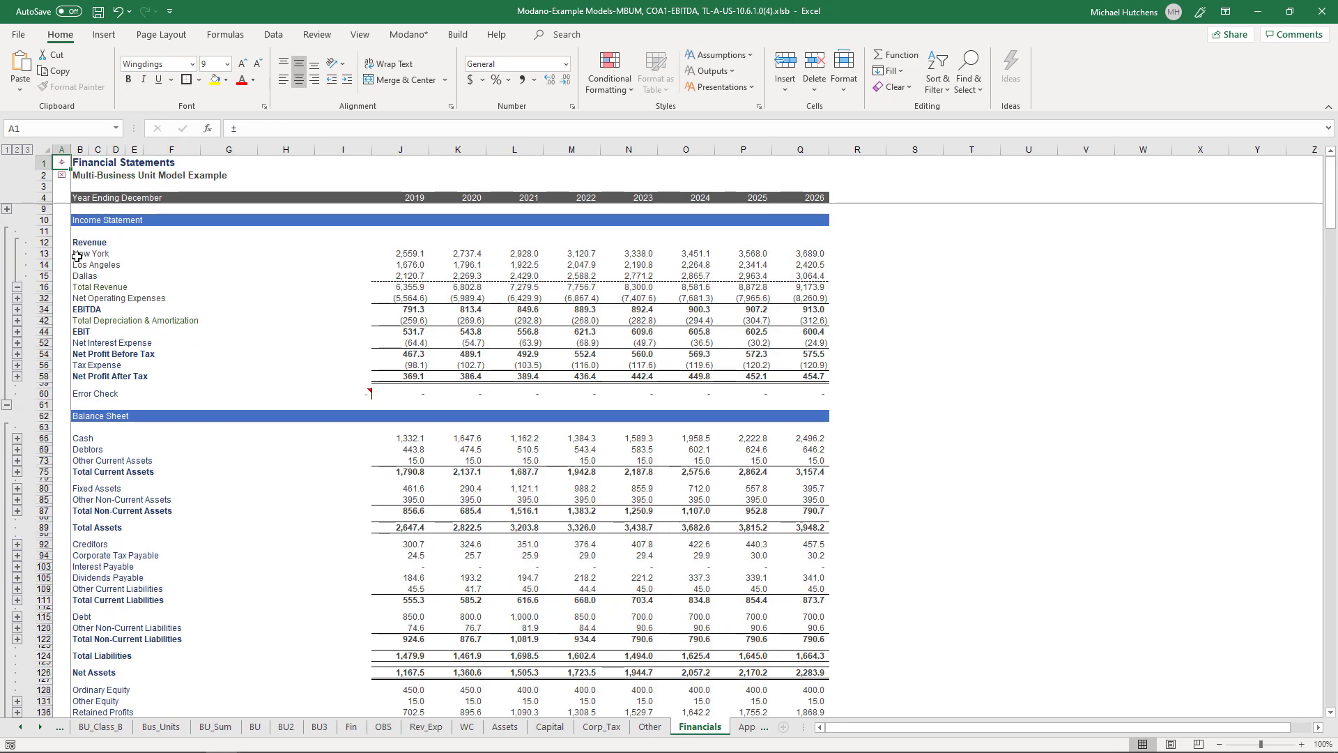
{"action": "left_click", "coordinate": [81, 255]}
{"action": "left_click", "coordinate": [90, 265]}
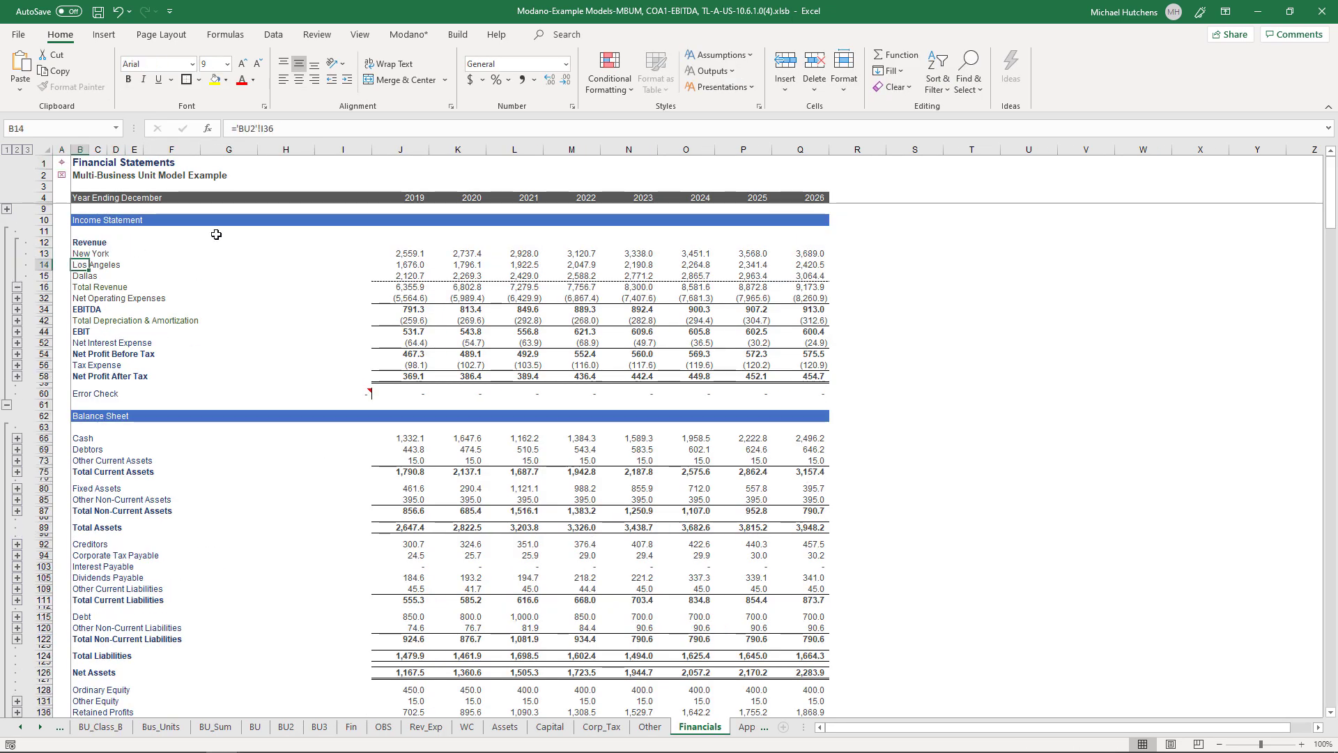
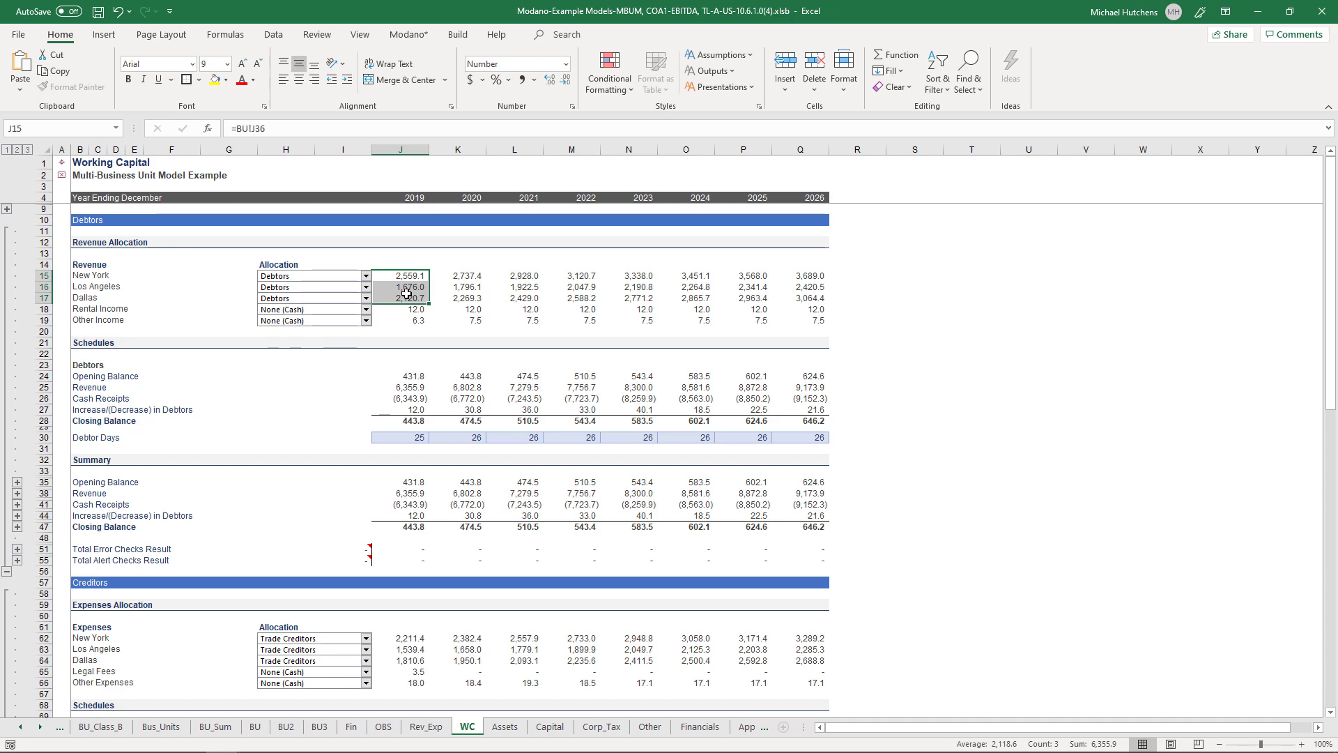
Step: Switch to the MBUM, COA5-GST-EBITDA example workbook and inspect the debtors revenue allocation on its Working Capital sheet
{"action": "left_click", "coordinate": [360, 34]}
{"action": "left_click", "coordinate": [717, 78]}
{"action": "left_click", "coordinate": [770, 128]}
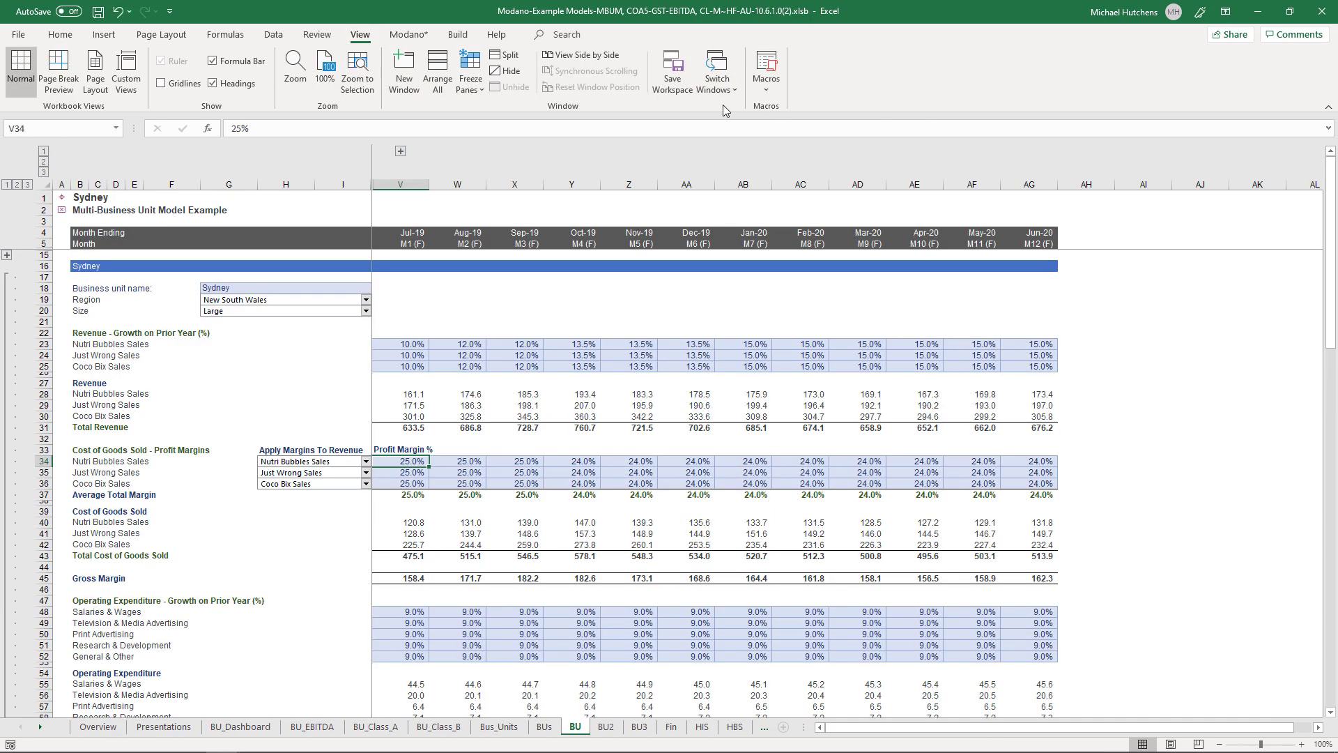
{"action": "left_click", "coordinate": [62, 202]}
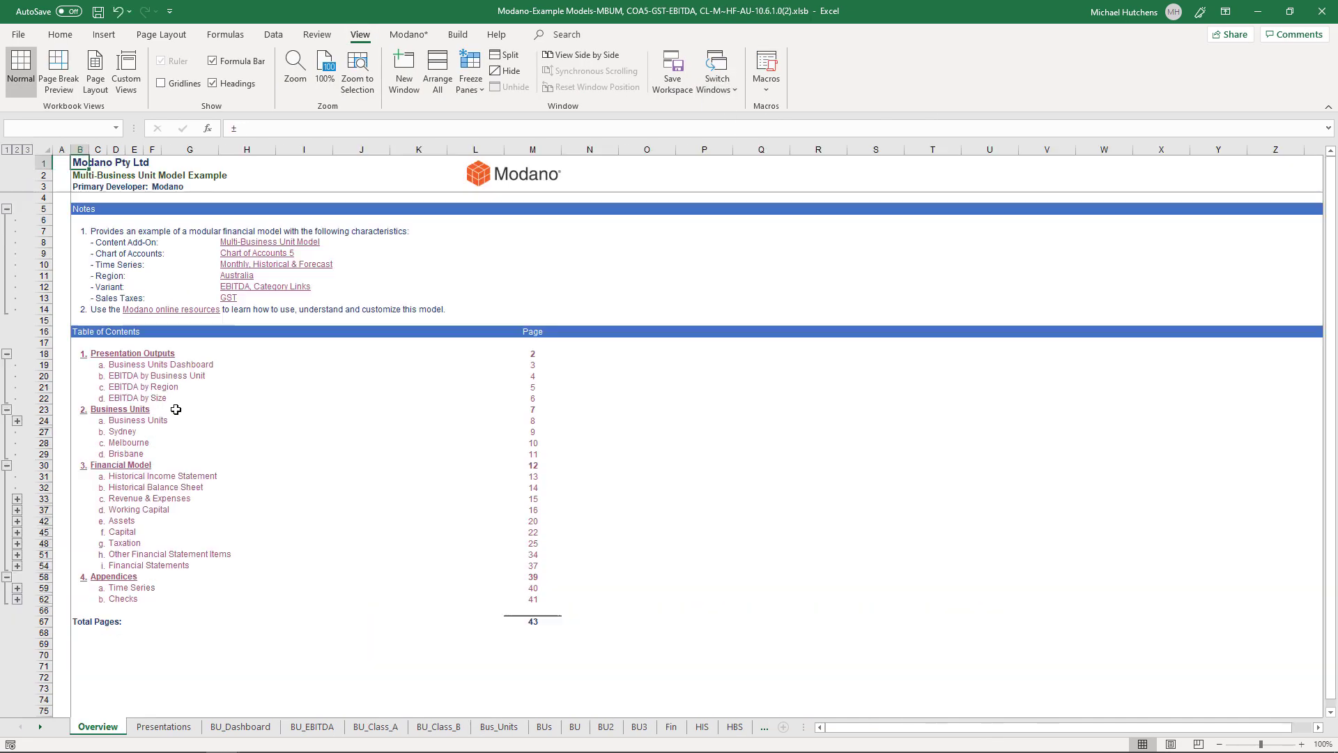
{"action": "left_click", "coordinate": [124, 511]}
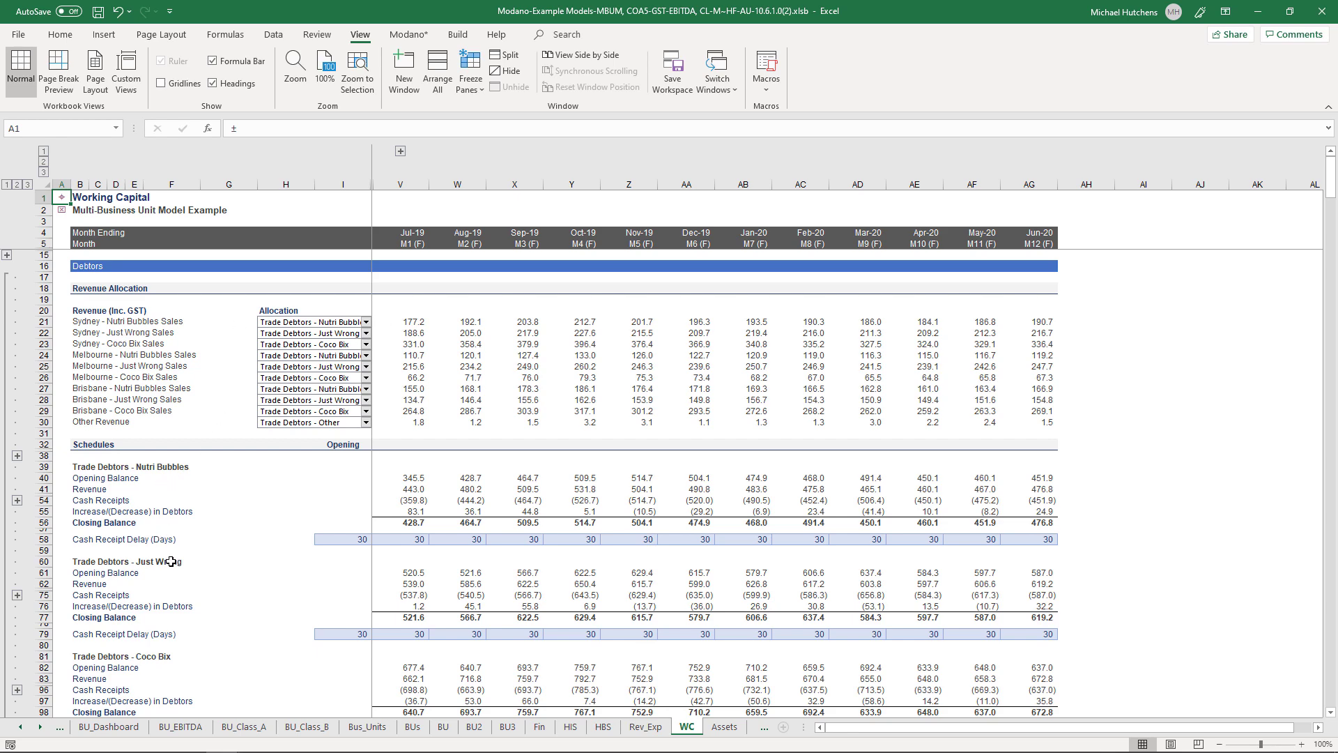
{"action": "left_click", "coordinate": [128, 343]}
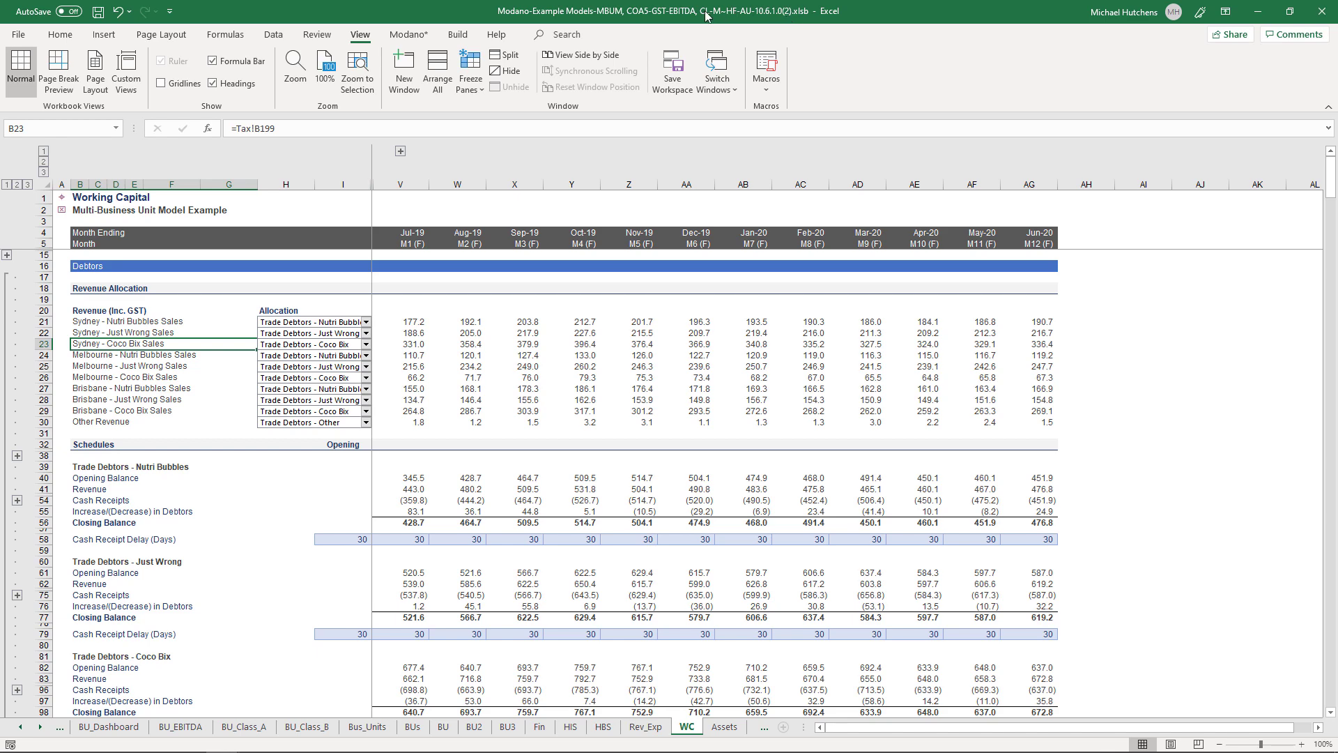
Step: Go to the Financial Statements sheet, expand Total Revenue and select the Sydney, Melbourne and Brisbane revenue rows
{"action": "left_click", "coordinate": [62, 200]}
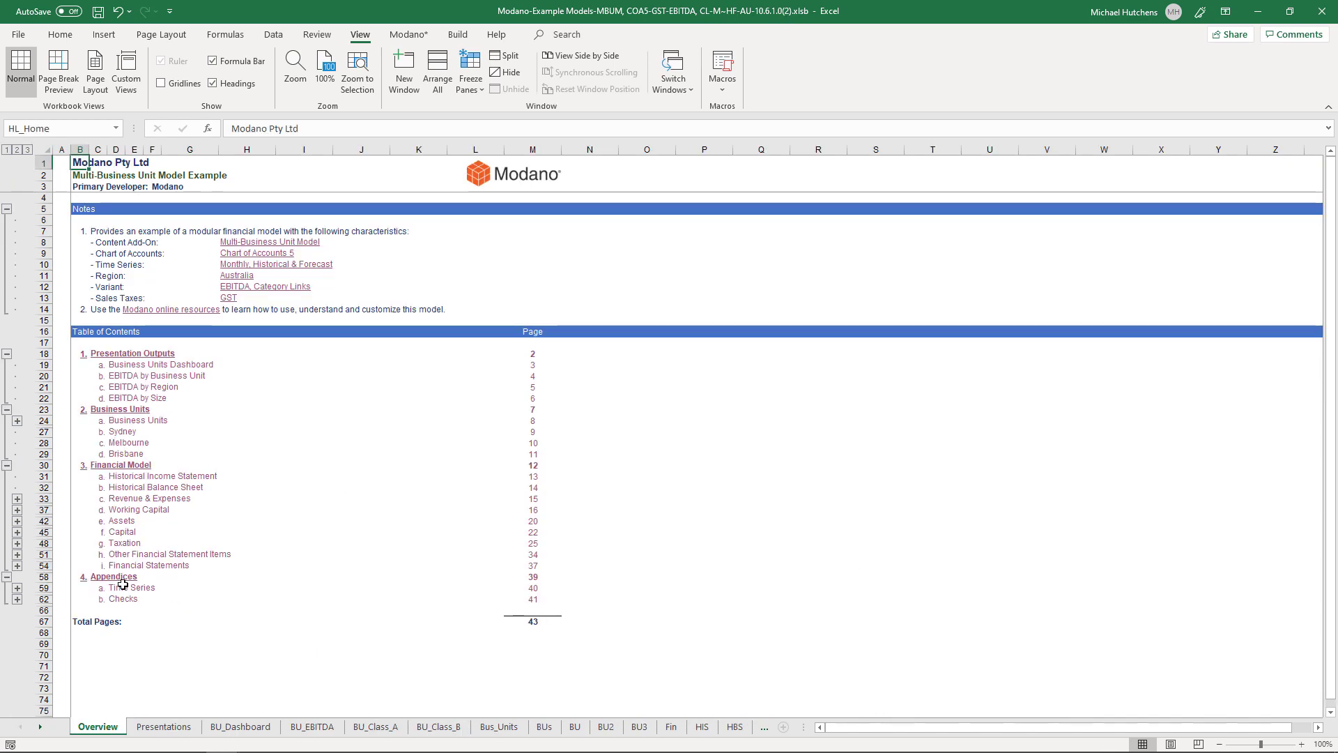
{"action": "left_click", "coordinate": [134, 570]}
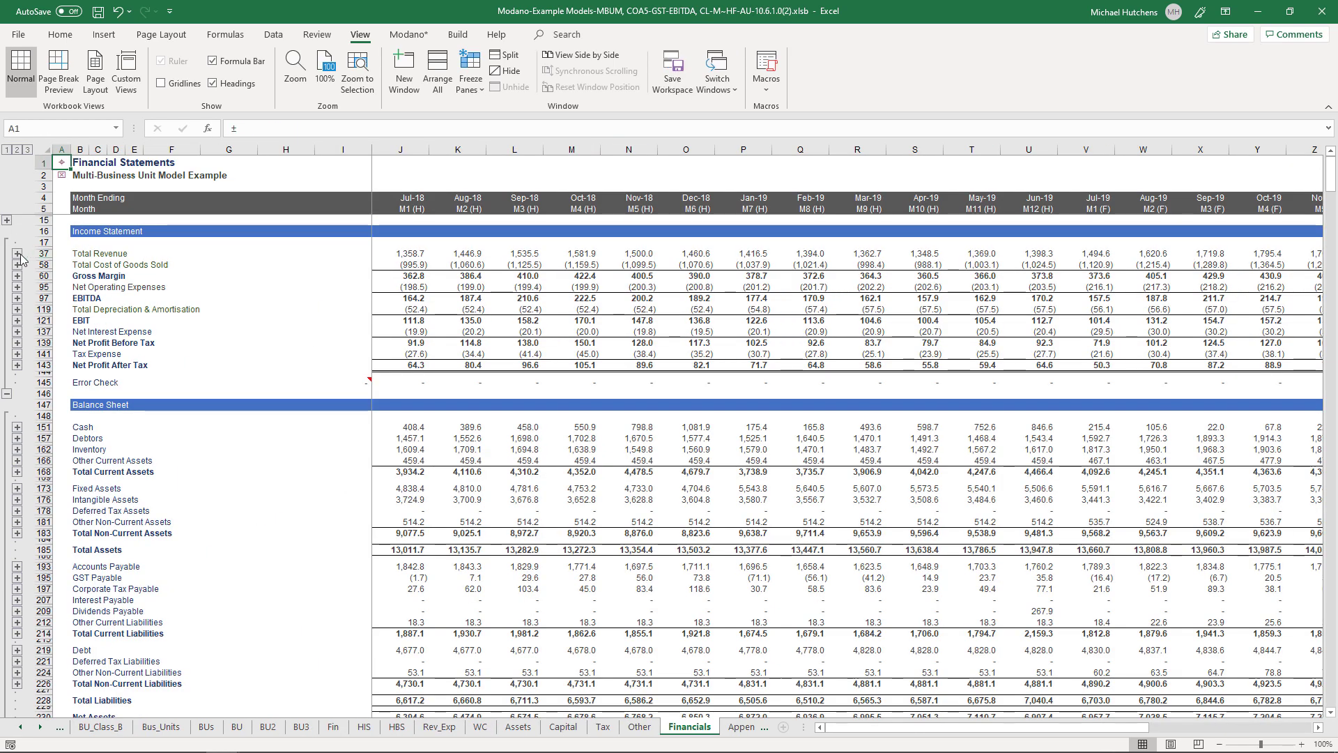
{"action": "left_click_drag", "start_coordinate": [99, 275], "coordinate": [99, 421]}
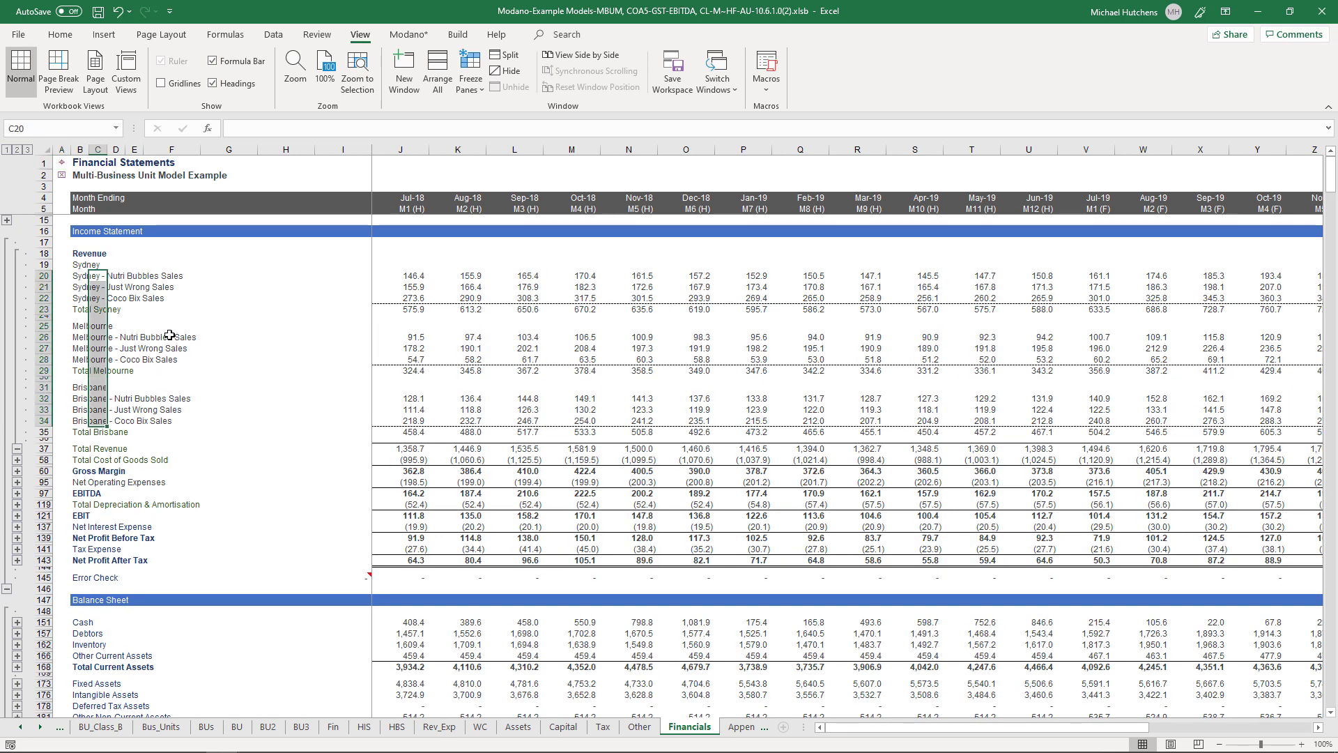
Step: Set the Precedent Links Pane to Automatic and select the Total Revenue links for Sydney, Melbourne and Brisbane
{"action": "left_click", "coordinate": [458, 34]}
{"action": "left_click", "coordinate": [225, 79]}
{"action": "mouse_move", "coordinate": [272, 424]}
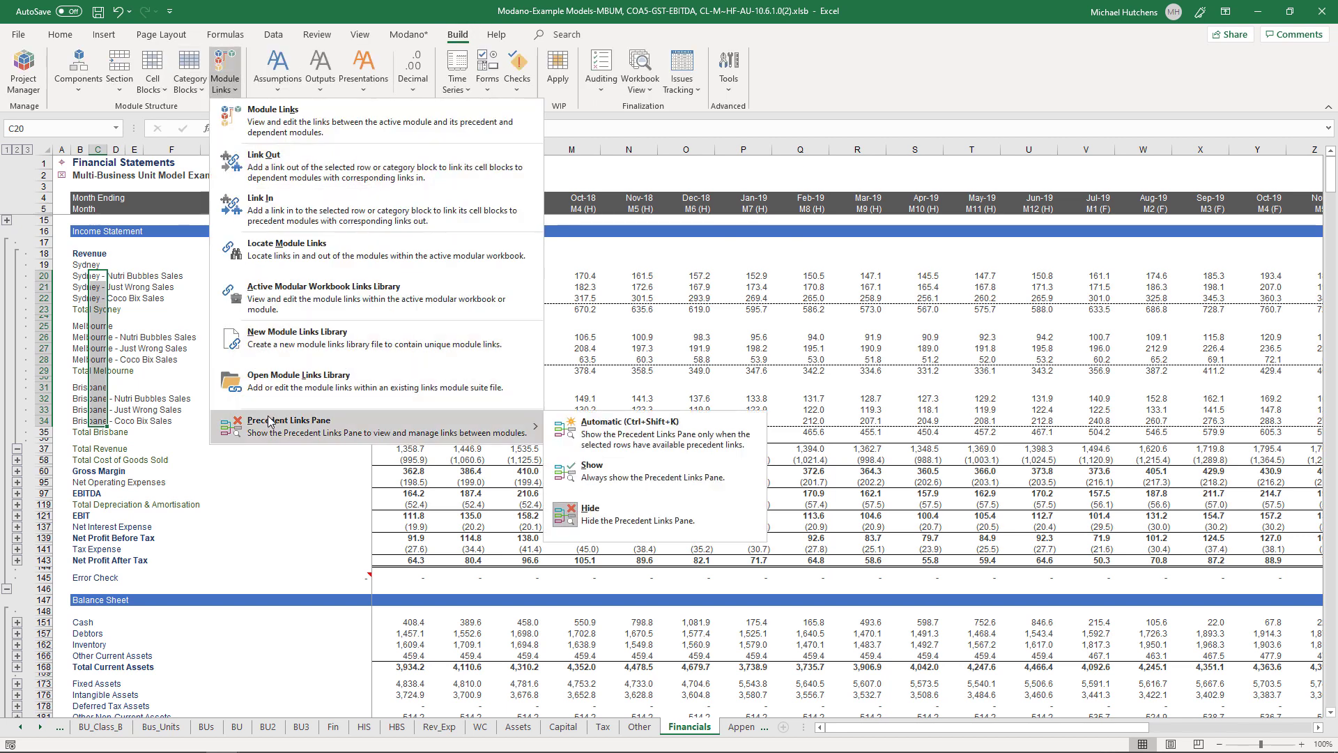
{"action": "left_click", "coordinate": [577, 437]}
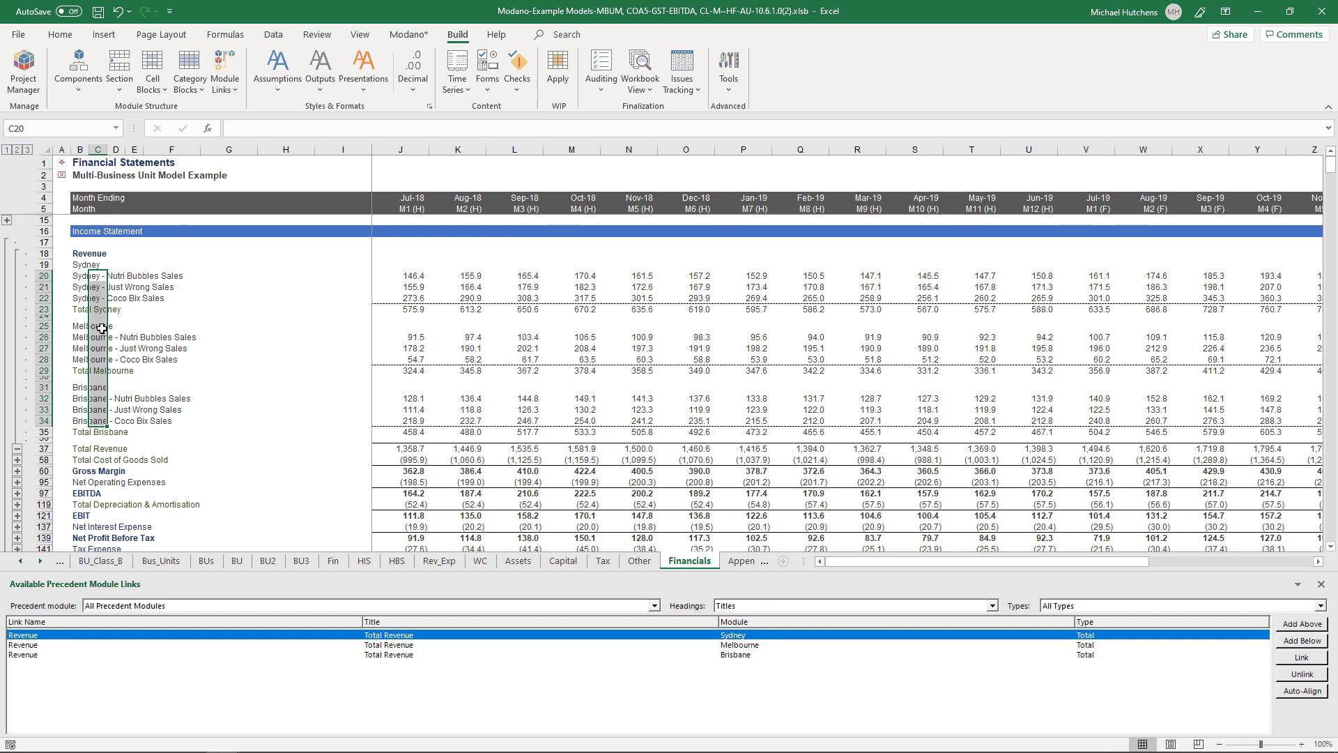
{"action": "left_click", "coordinate": [380, 655], "text": "shift"}
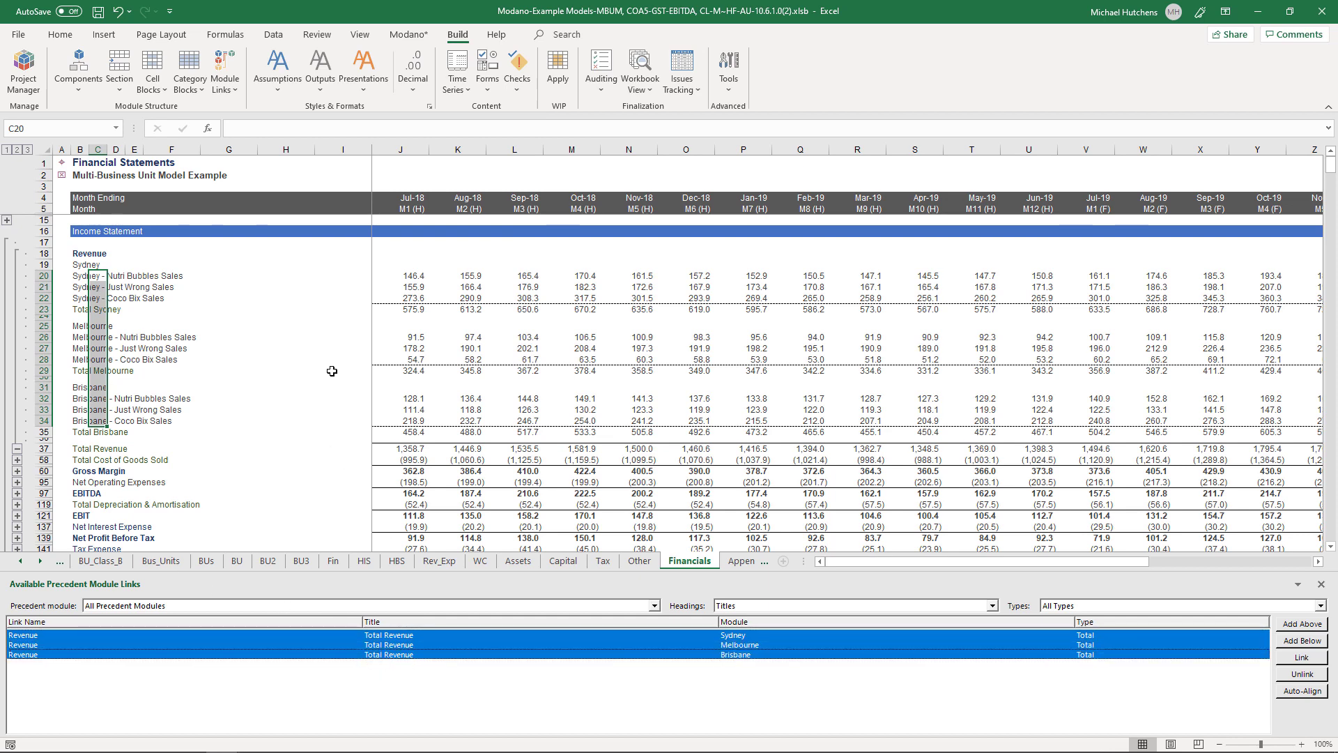
Step: Go to the Sydney sheet, expand its summary section and inspect the hidden label formulas for Nutri Bubbles and Just Wrong Sales
{"action": "left_click", "coordinate": [62, 161]}
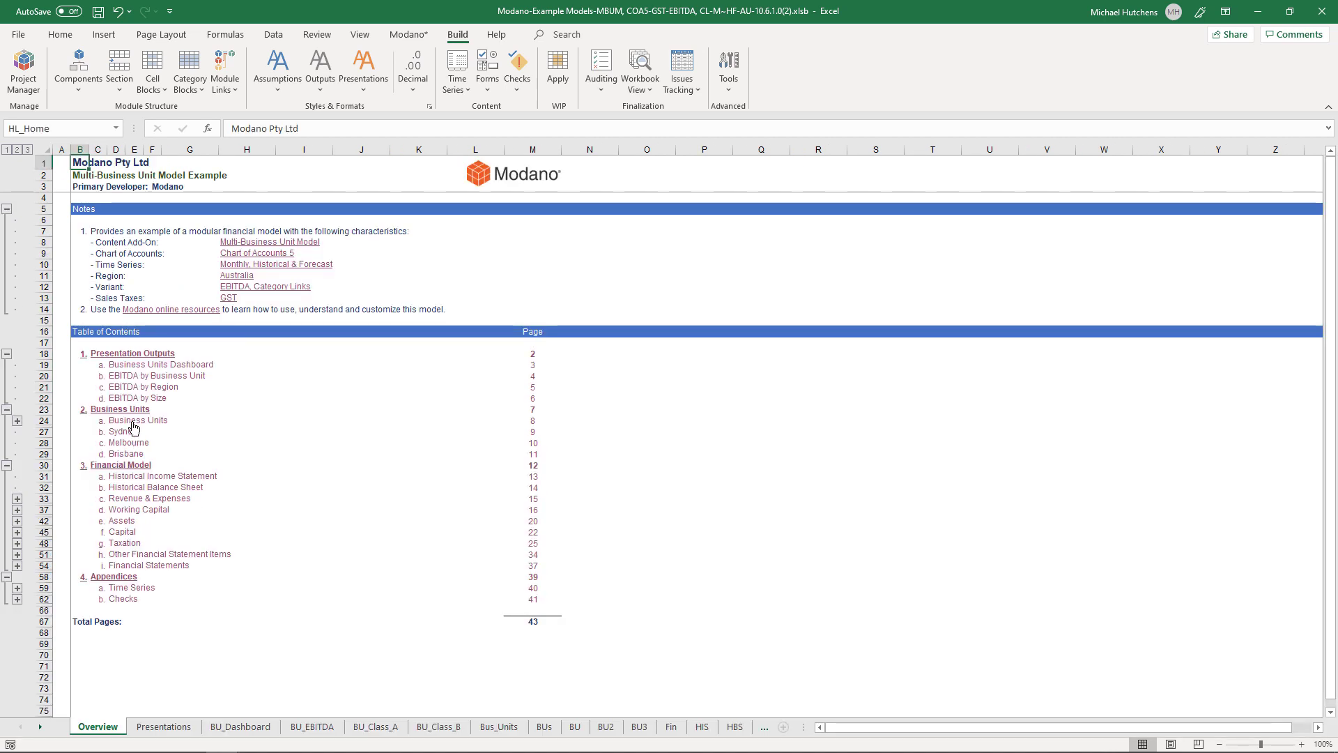
{"action": "left_click", "coordinate": [126, 432]}
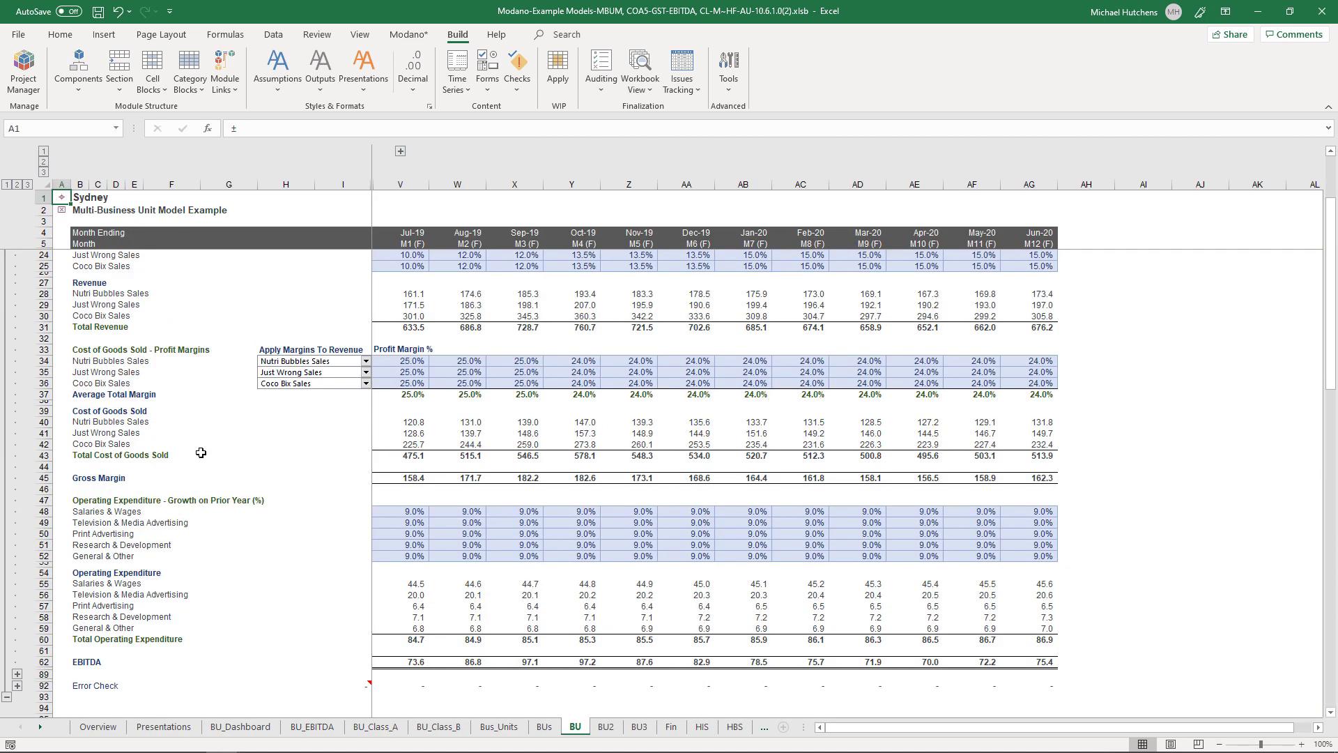
{"action": "scroll", "coordinate": [201, 453], "scroll_direction": "down", "scroll_amount": 7}
{"action": "left_click", "coordinate": [17, 458]}
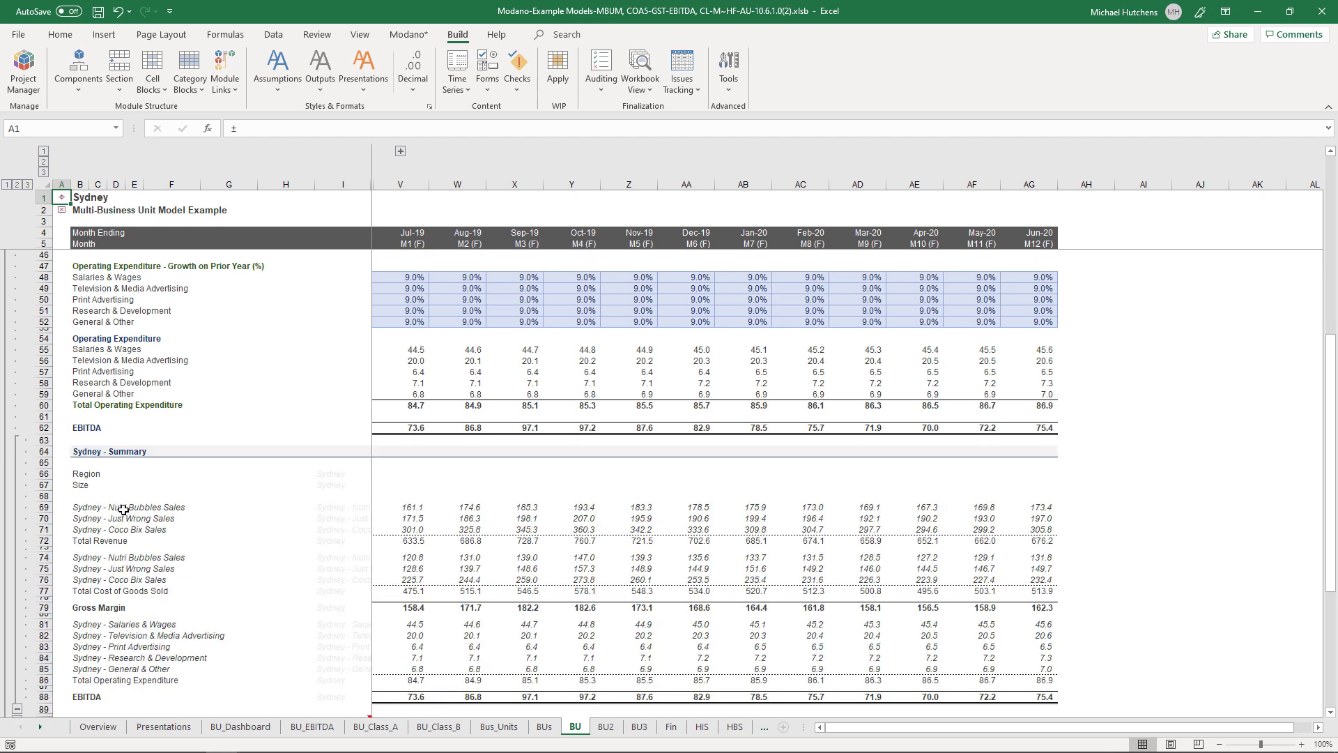
{"action": "left_click_drag", "start_coordinate": [338, 509], "coordinate": [339, 520]}
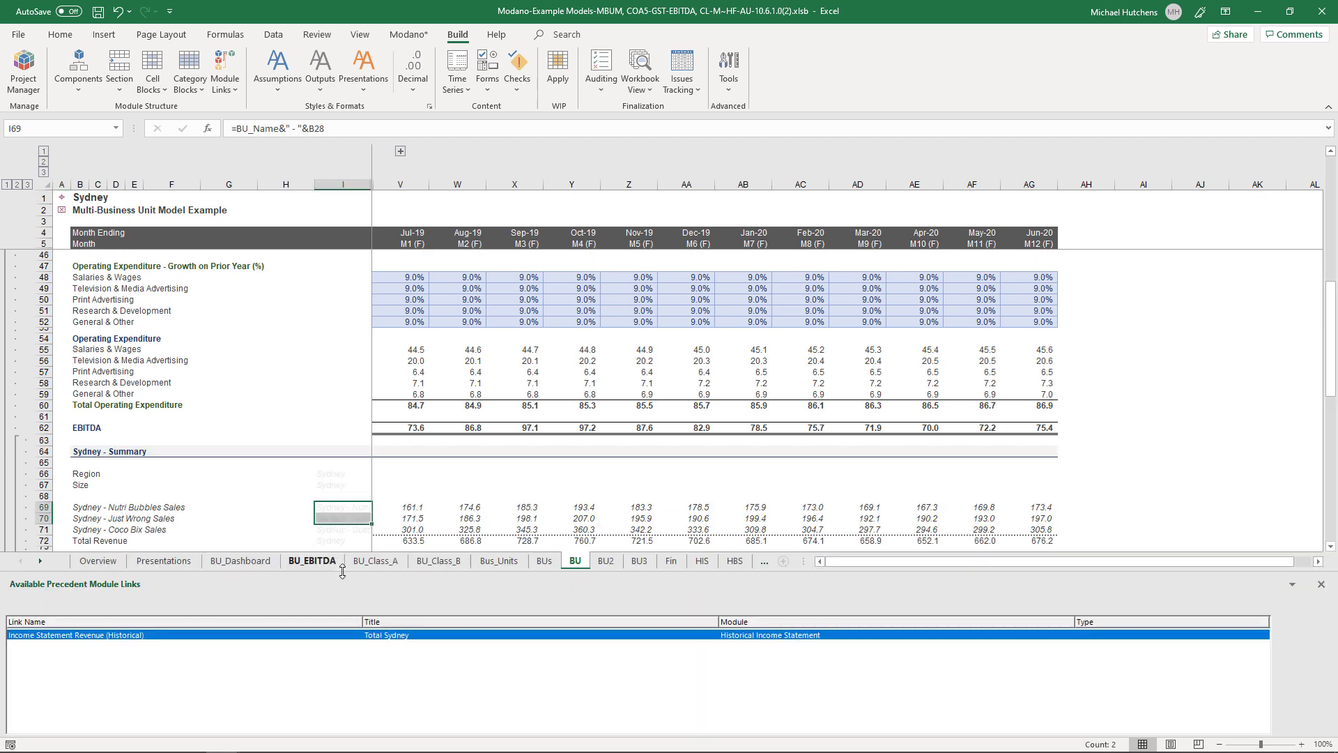
Step: Close the precedent module links pane and inspect the labels of the Sydney summary section together with the hidden label cells beside them
{"action": "left_click", "coordinate": [1321, 585]}
{"action": "left_click", "coordinate": [826, 415]}
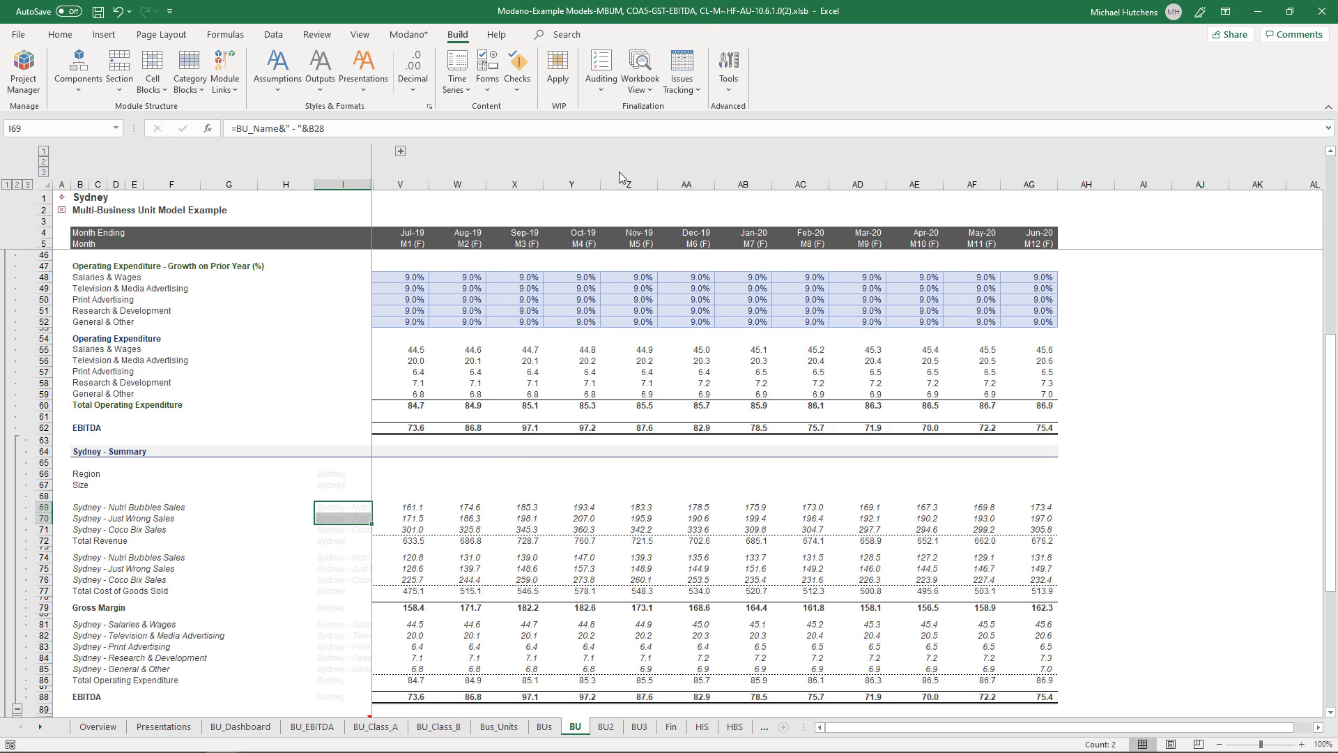
{"action": "left_click_drag", "start_coordinate": [75, 484], "coordinate": [83, 679]}
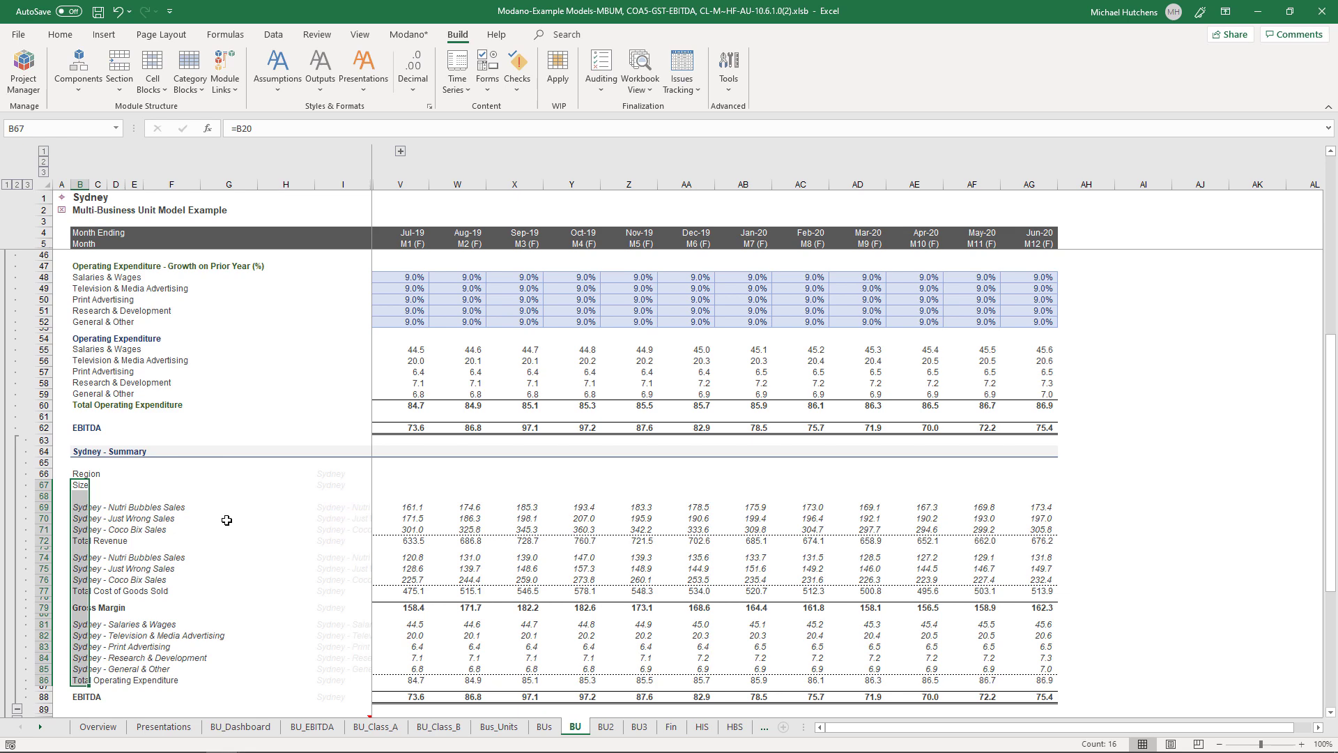
{"action": "left_click_drag", "start_coordinate": [318, 505], "coordinate": [349, 667]}
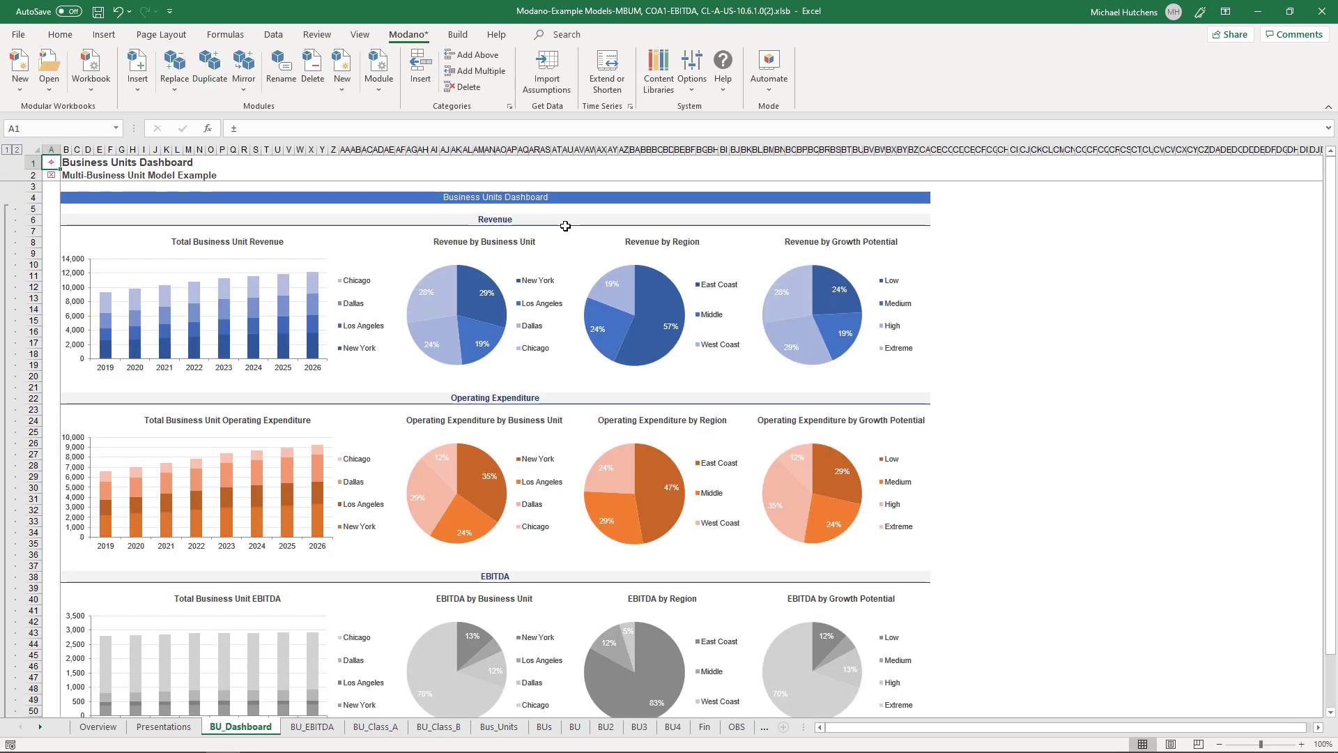
Step: Open the Multi-Business Unit Model (Monthly Historical & Forecast, Chart of Accounts 5, GST, EBITDA, Category Links) example and go to its Historical Income Statement
{"action": "left_click", "coordinate": [78, 77]}
{"action": "left_click", "coordinate": [88, 204]}
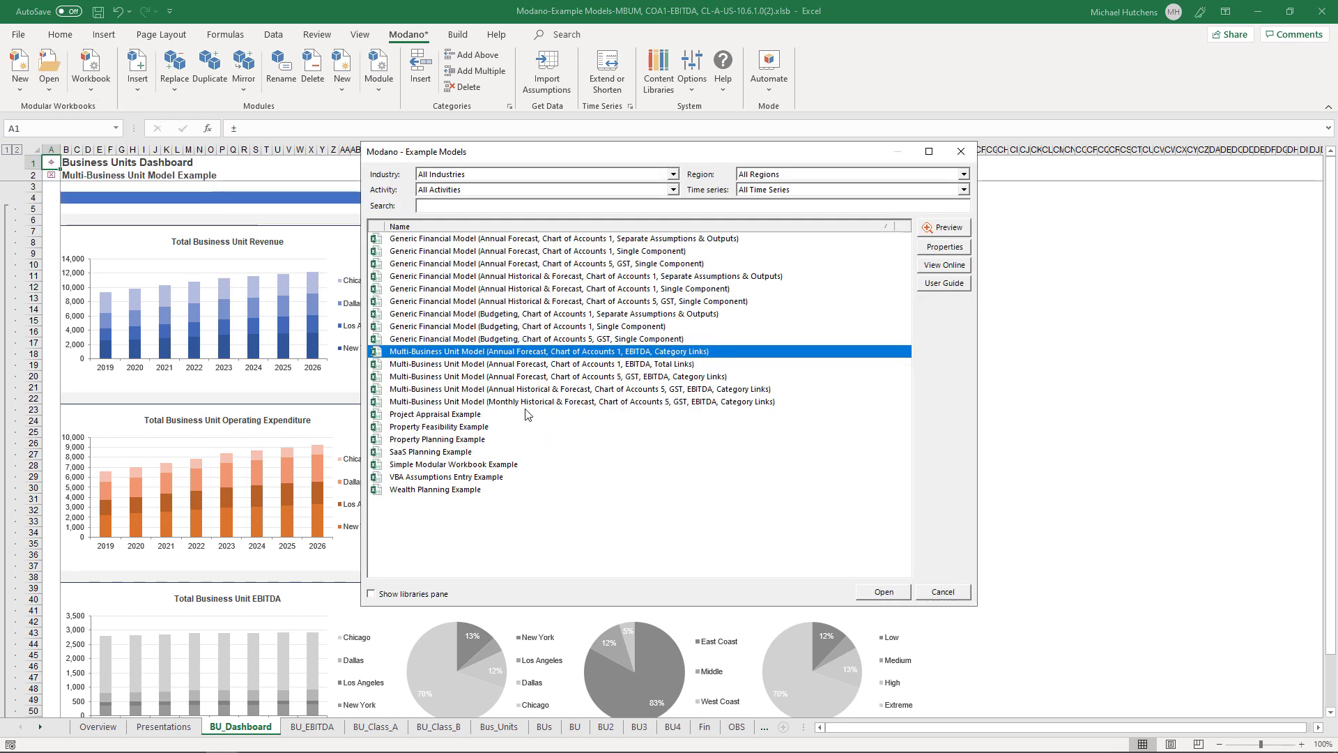
{"action": "left_click", "coordinate": [525, 403]}
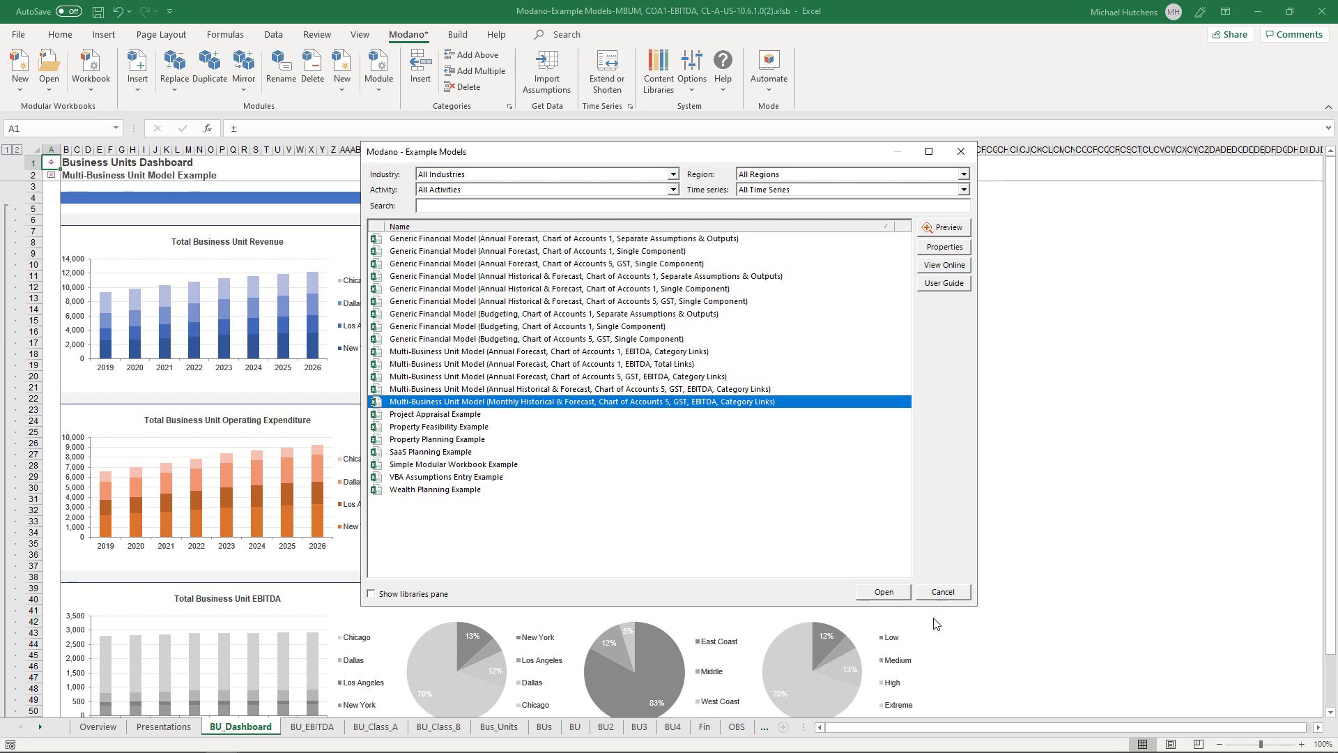
{"action": "left_click", "coordinate": [883, 592]}
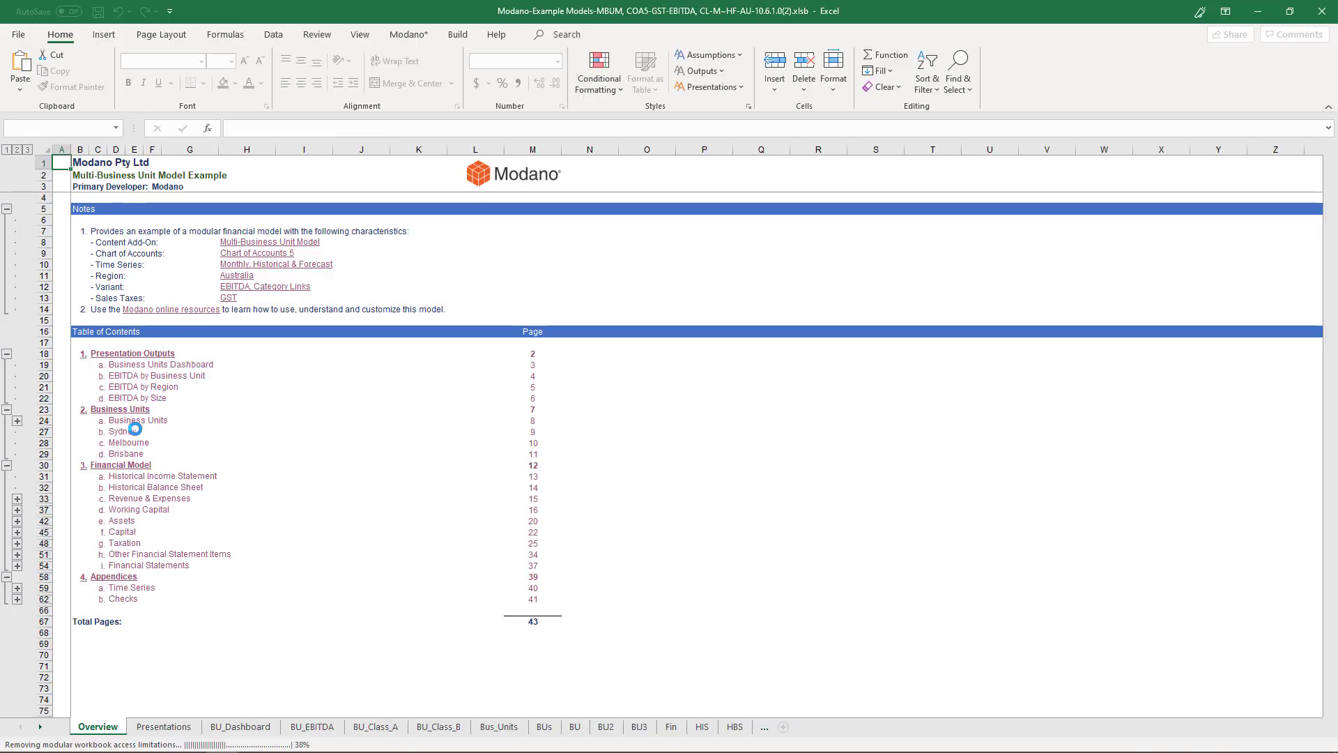
{"action": "left_click", "coordinate": [139, 481]}
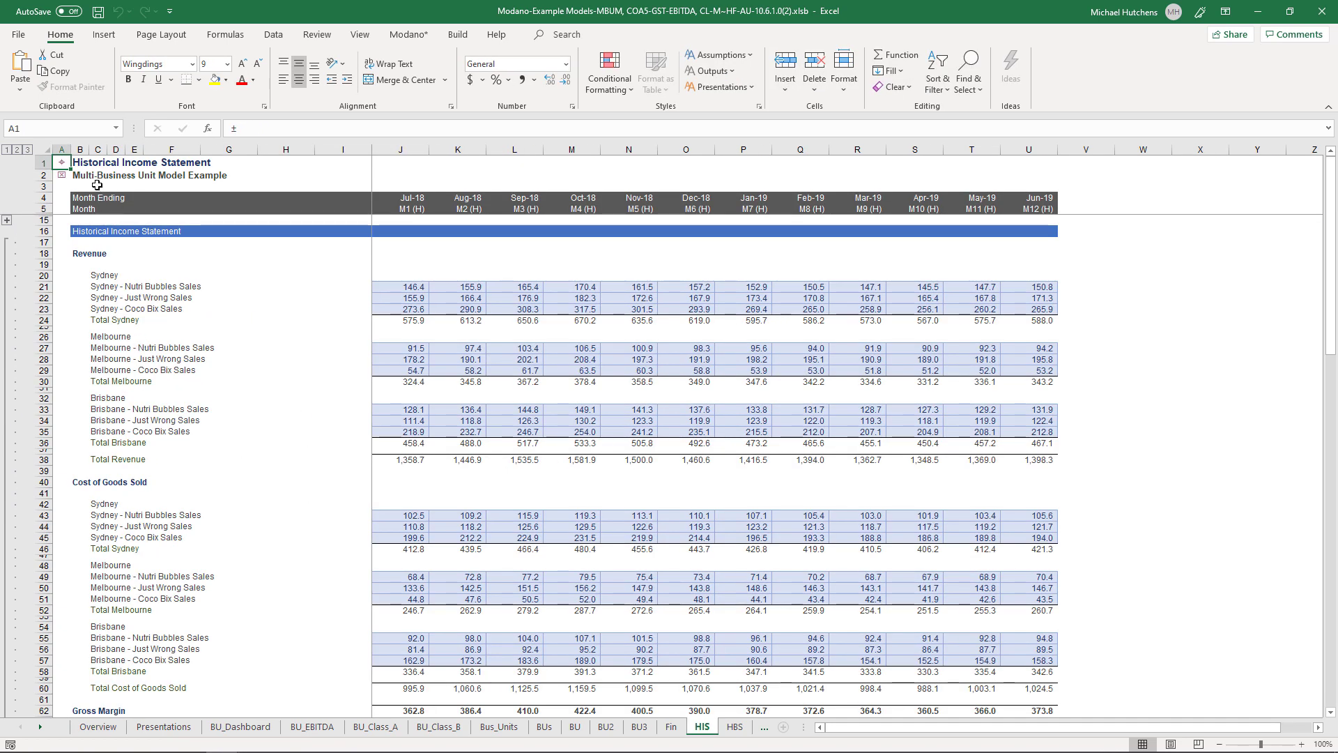
Step: Go to the Sydney sheet, expand its summary section and select the labels of its revenue, cost of goods sold and operating expense categories
{"action": "left_click", "coordinate": [62, 165]}
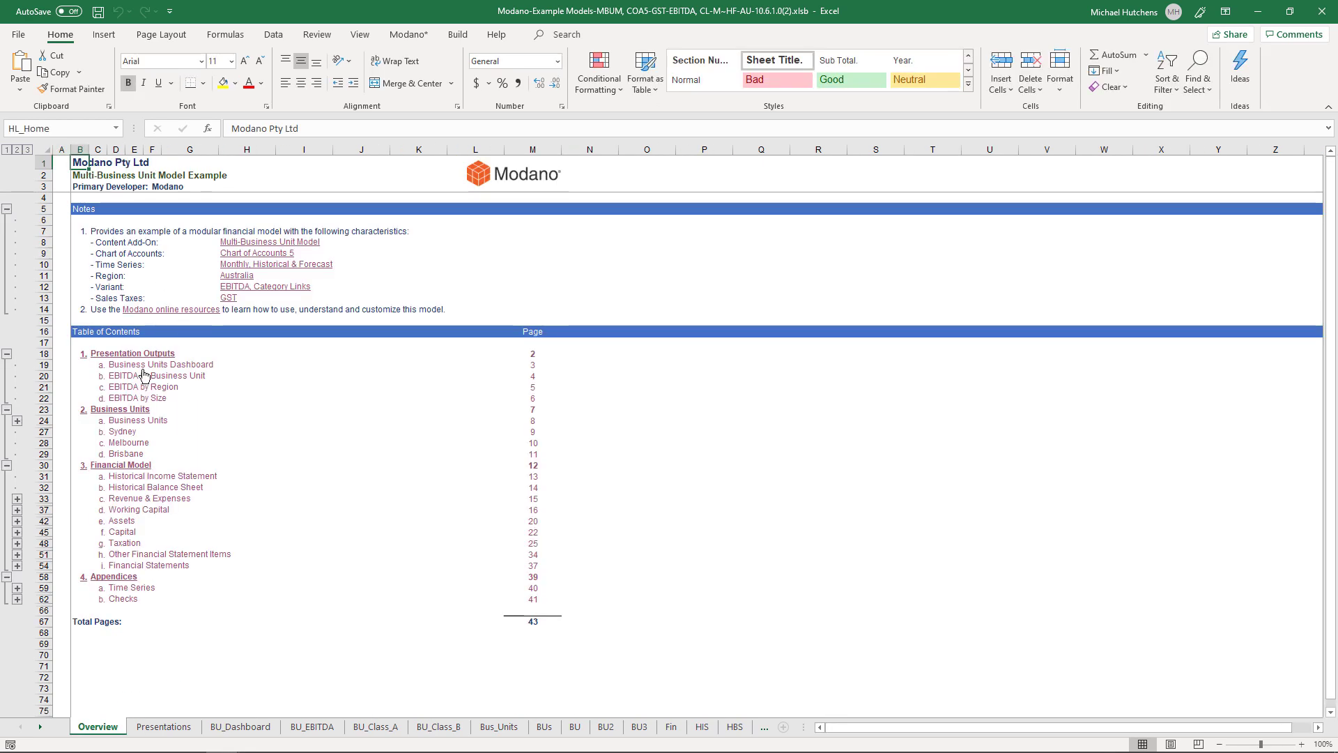
{"action": "left_click", "coordinate": [124, 434]}
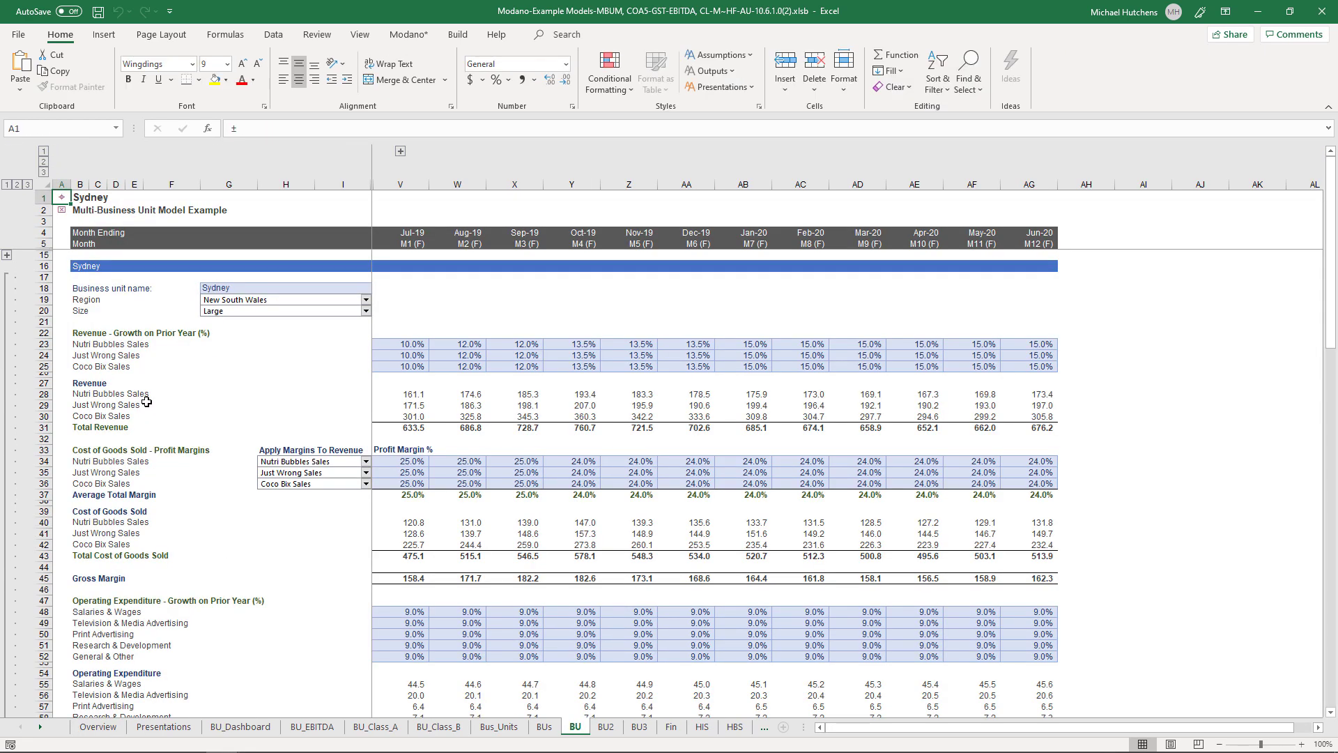
{"action": "scroll", "coordinate": [127, 419], "scroll_direction": "down", "scroll_amount": 10}
{"action": "scroll", "coordinate": [126, 419], "scroll_direction": "down", "scroll_amount": 2}
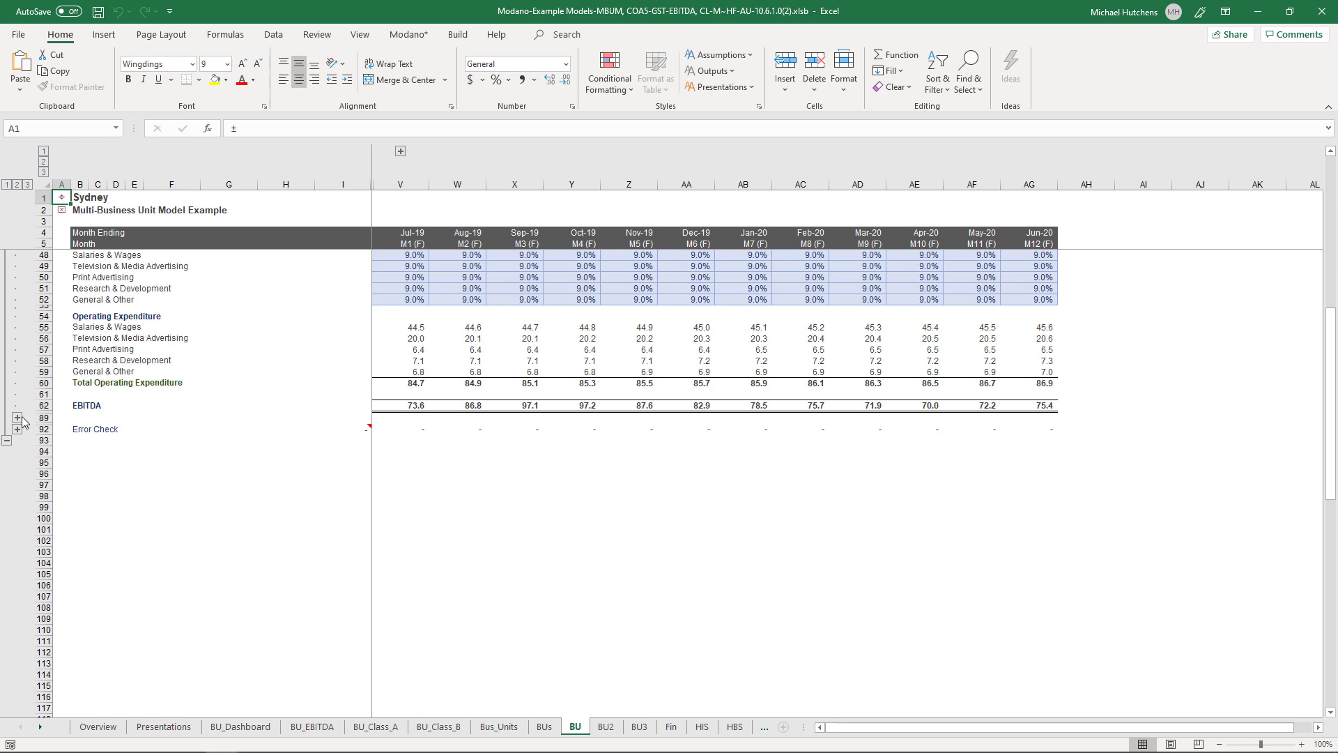
{"action": "left_click", "coordinate": [17, 418]}
{"action": "left_click_drag", "start_coordinate": [172, 484], "coordinate": [172, 495]}
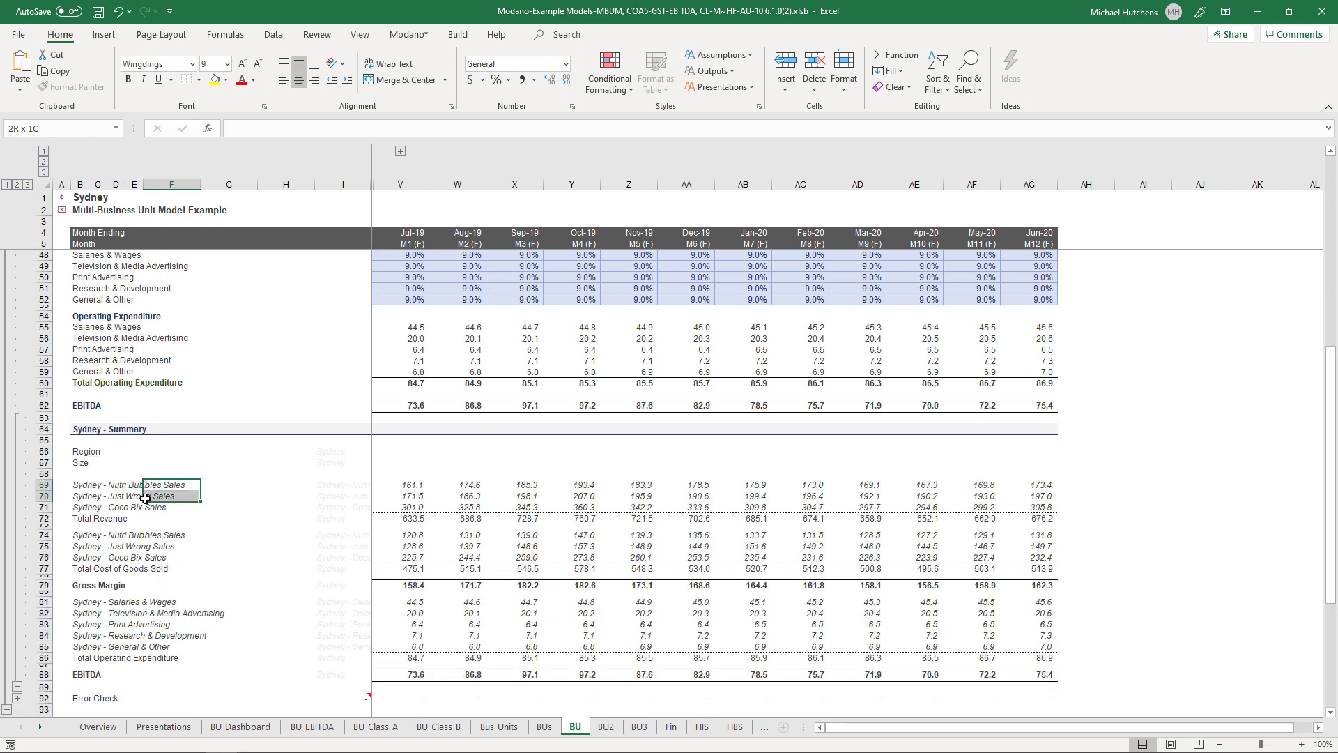
{"action": "left_click_drag", "start_coordinate": [115, 535], "coordinate": [115, 557]}
{"action": "left_click_drag", "start_coordinate": [115, 610], "coordinate": [115, 647]}
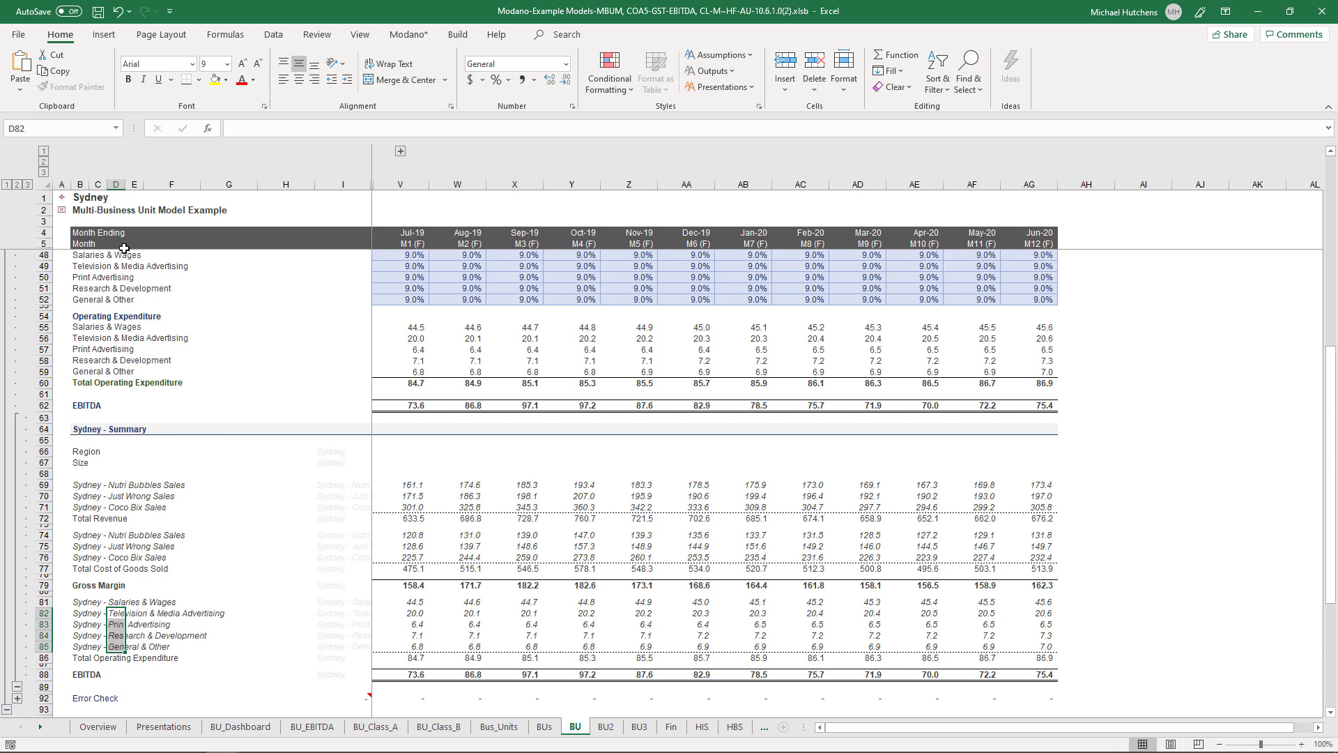
Step: Go to the Financial Statements sheet and expand Total Revenue to view the categories of each business unit
{"action": "left_click", "coordinate": [62, 210]}
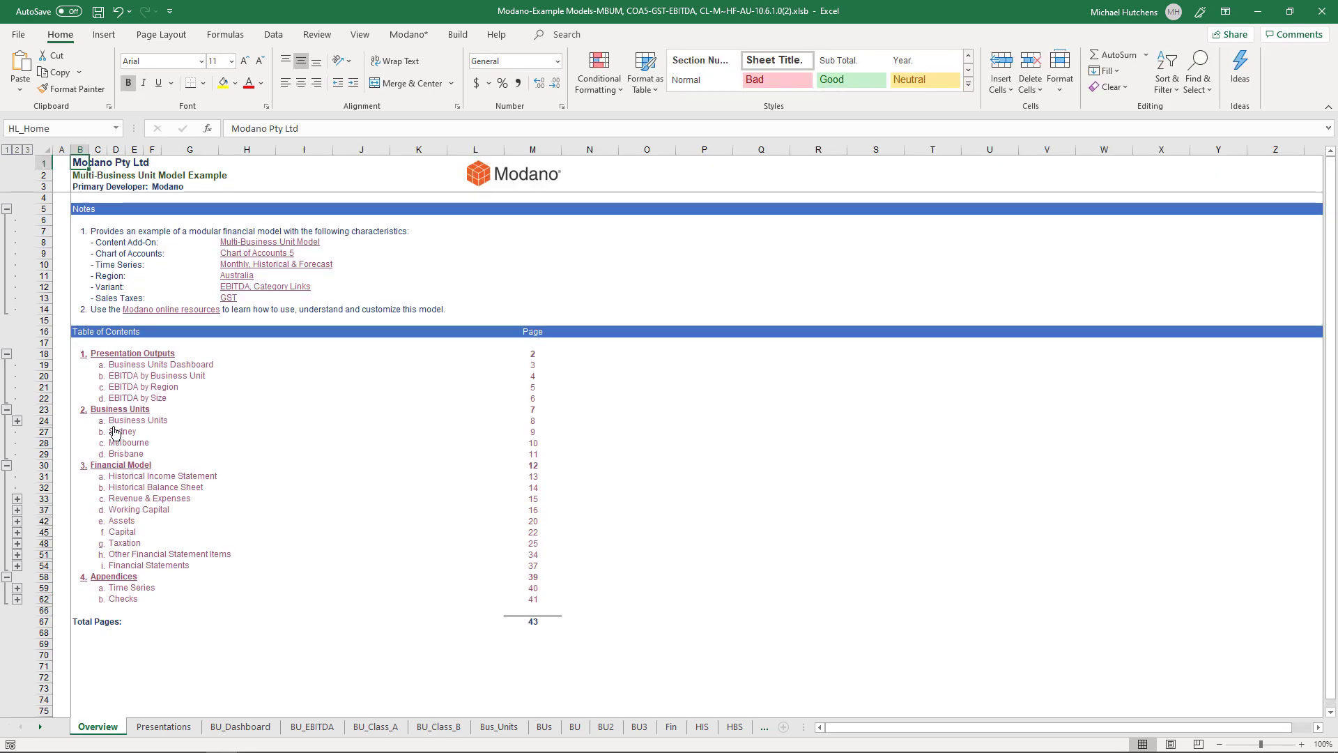
{"action": "left_click", "coordinate": [140, 566]}
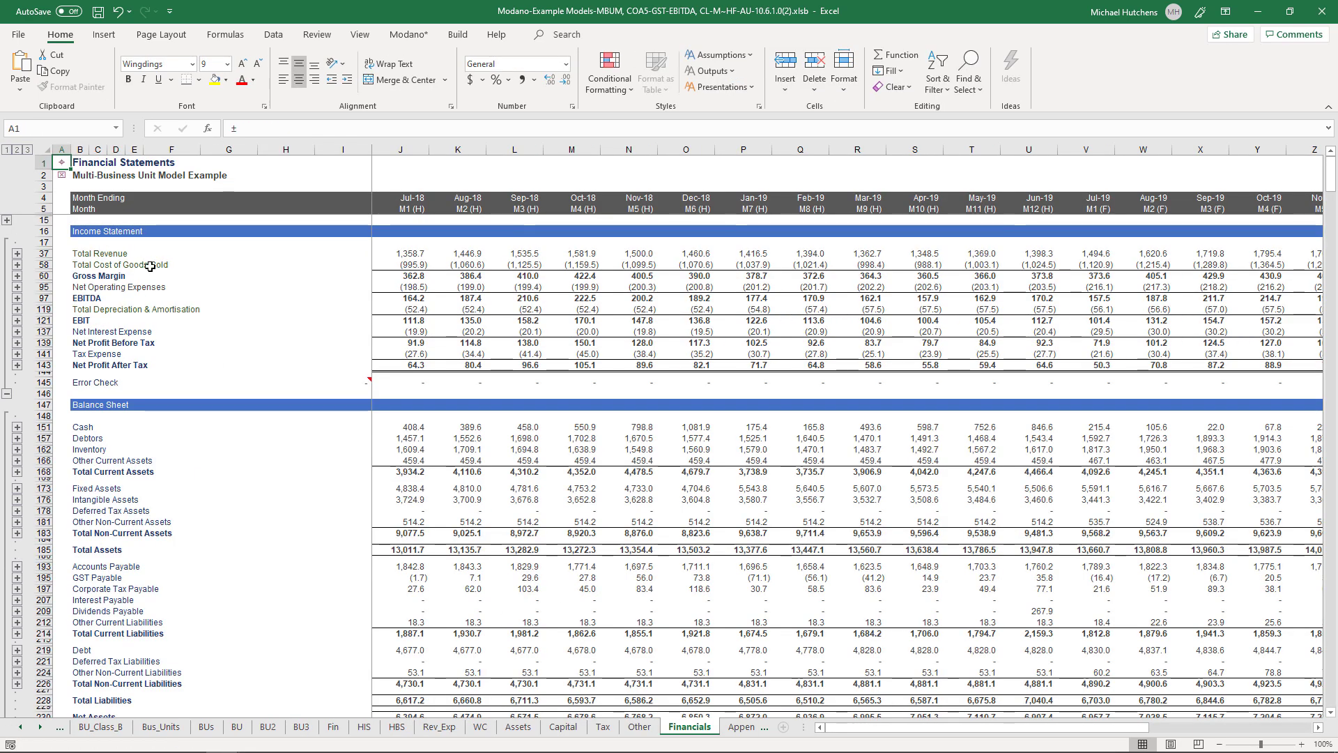
{"action": "left_click", "coordinate": [17, 254]}
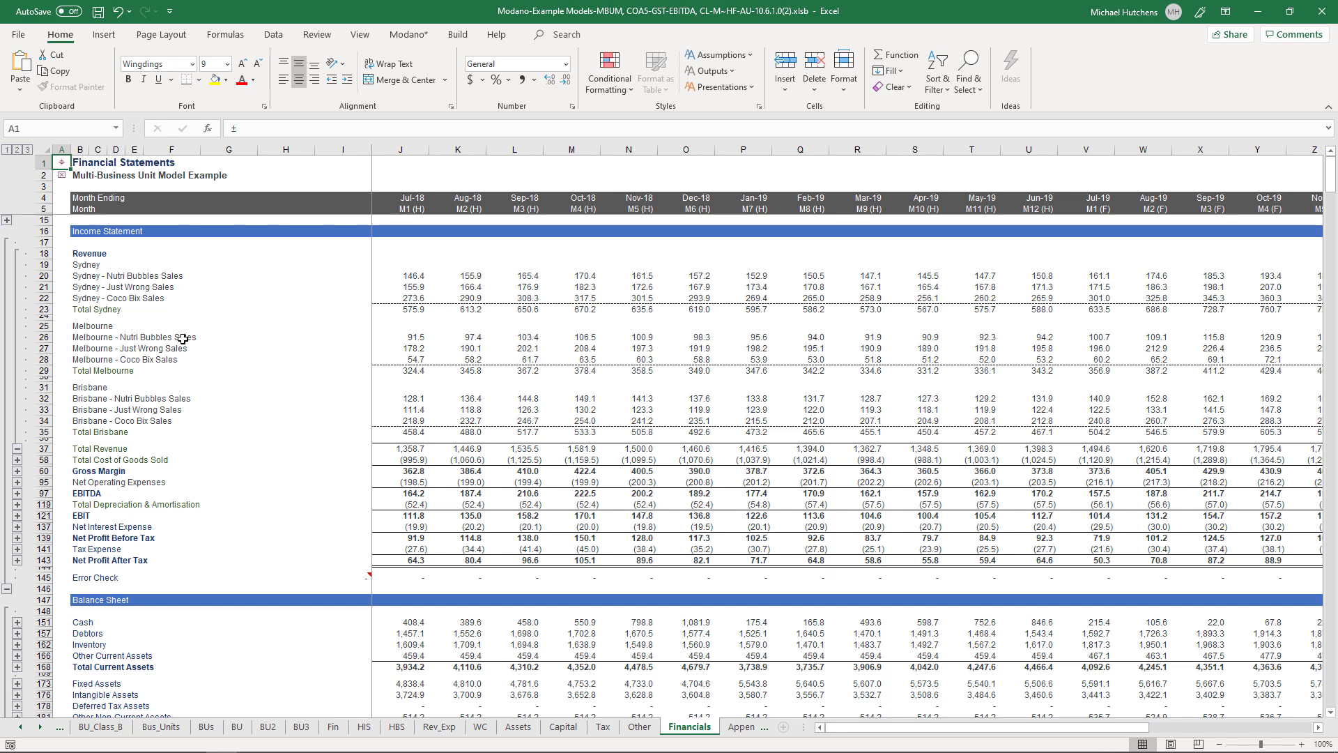
Step: Go to the Historical Income Statement and inspect the Sydney - Nutri Bubbles Sales label formula and its Jul-18 revenue entry
{"action": "left_click", "coordinate": [62, 161]}
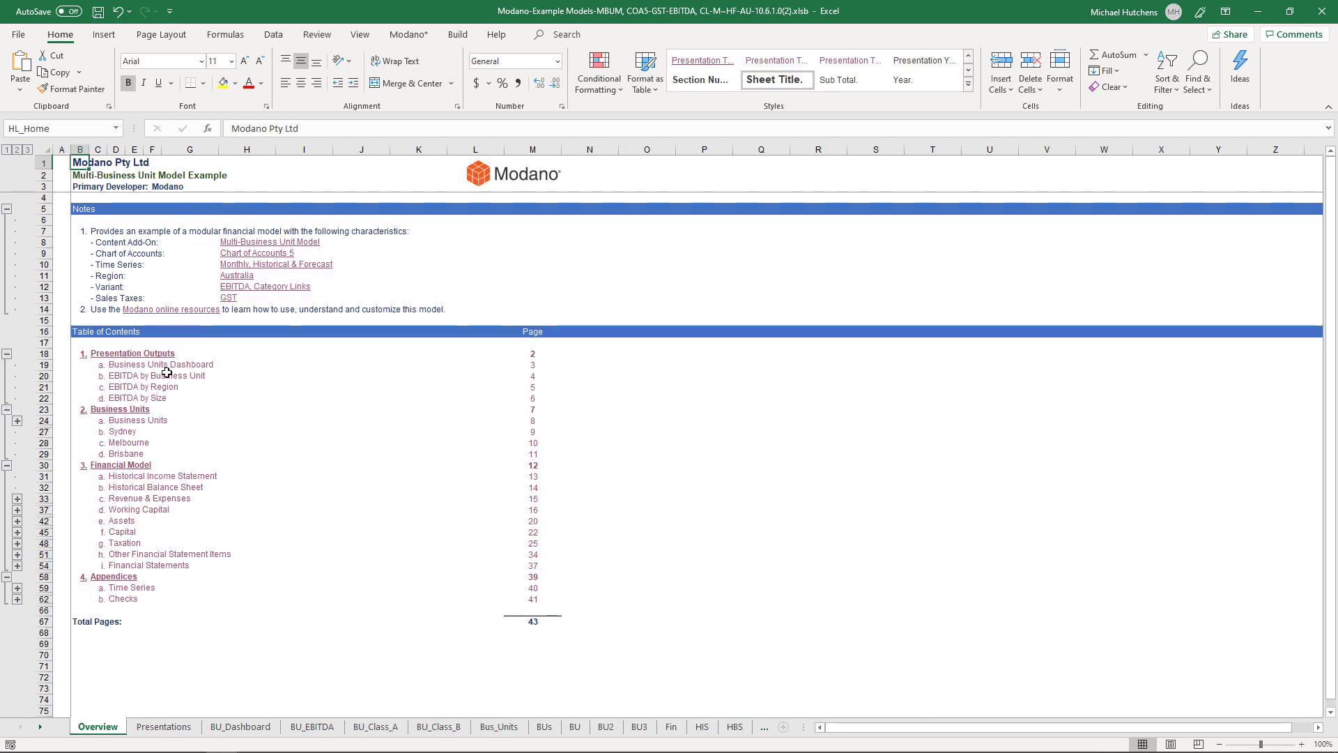
{"action": "left_click", "coordinate": [143, 476]}
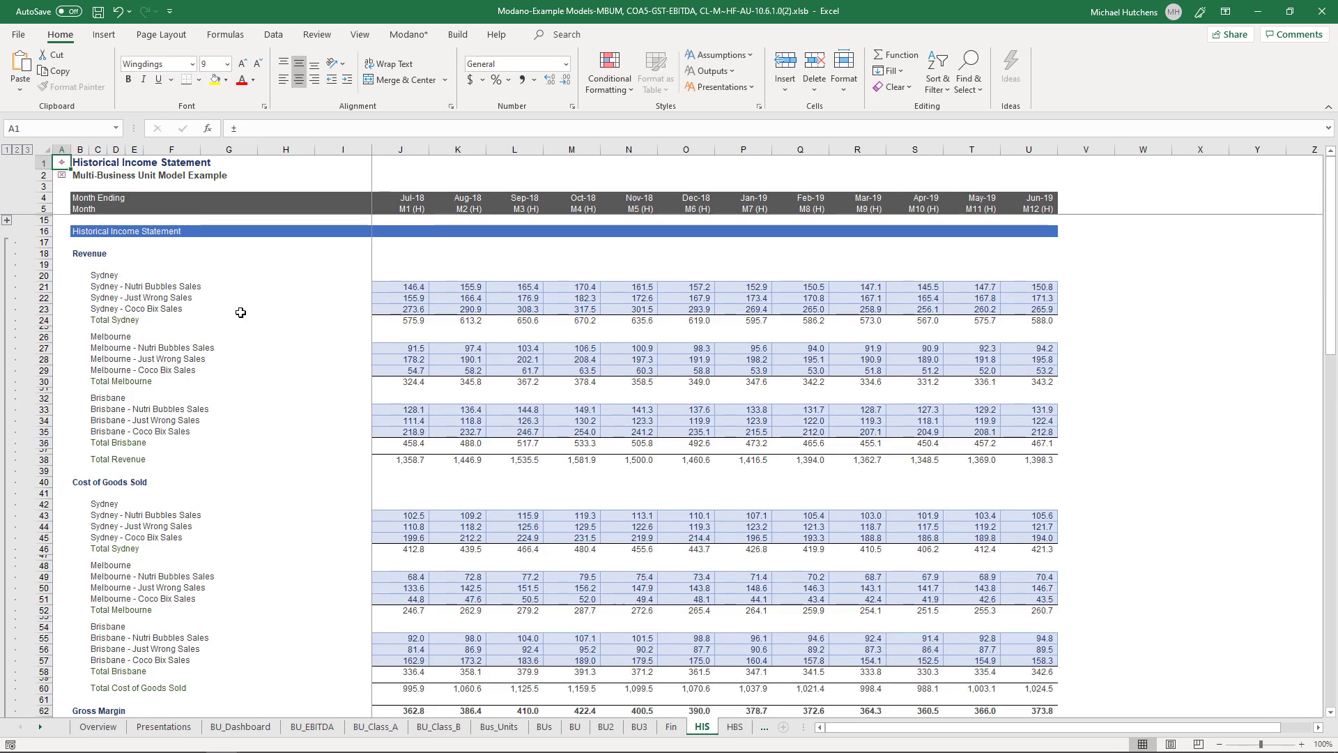
{"action": "left_click", "coordinate": [134, 290]}
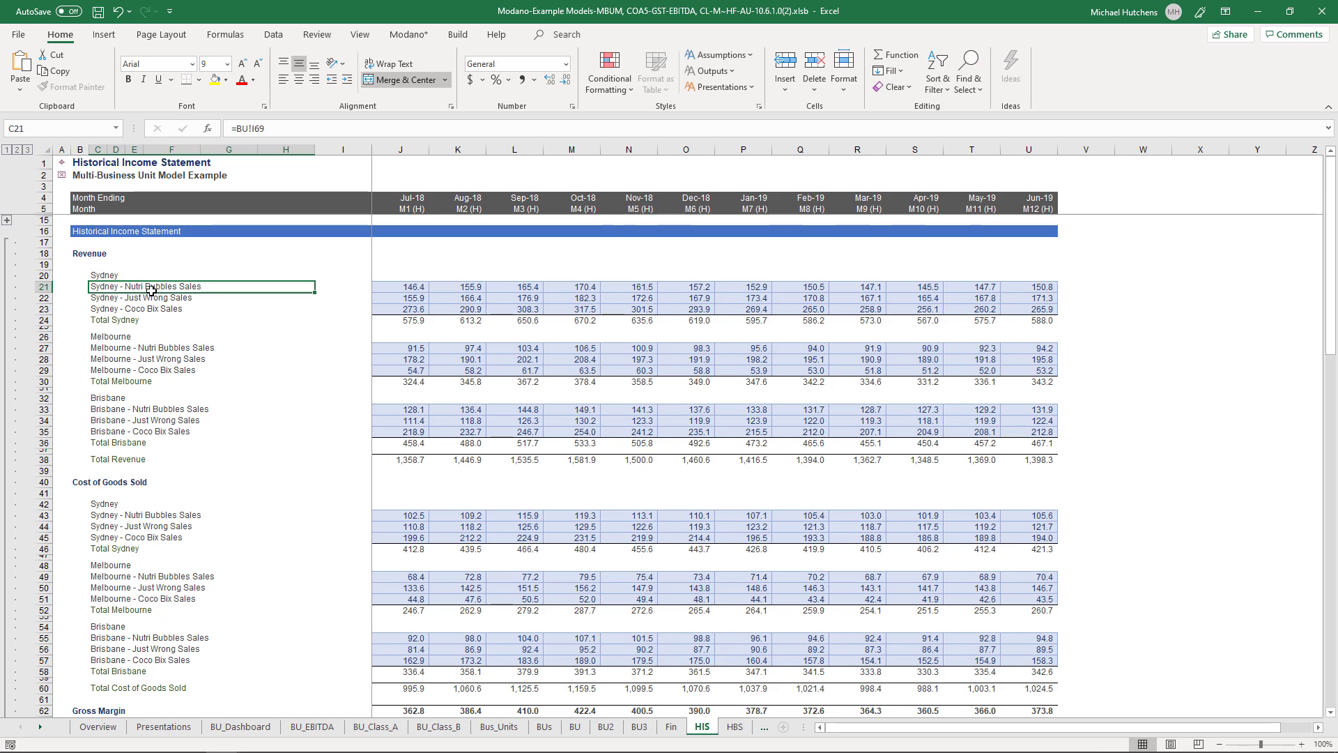
{"action": "left_click", "coordinate": [411, 288]}
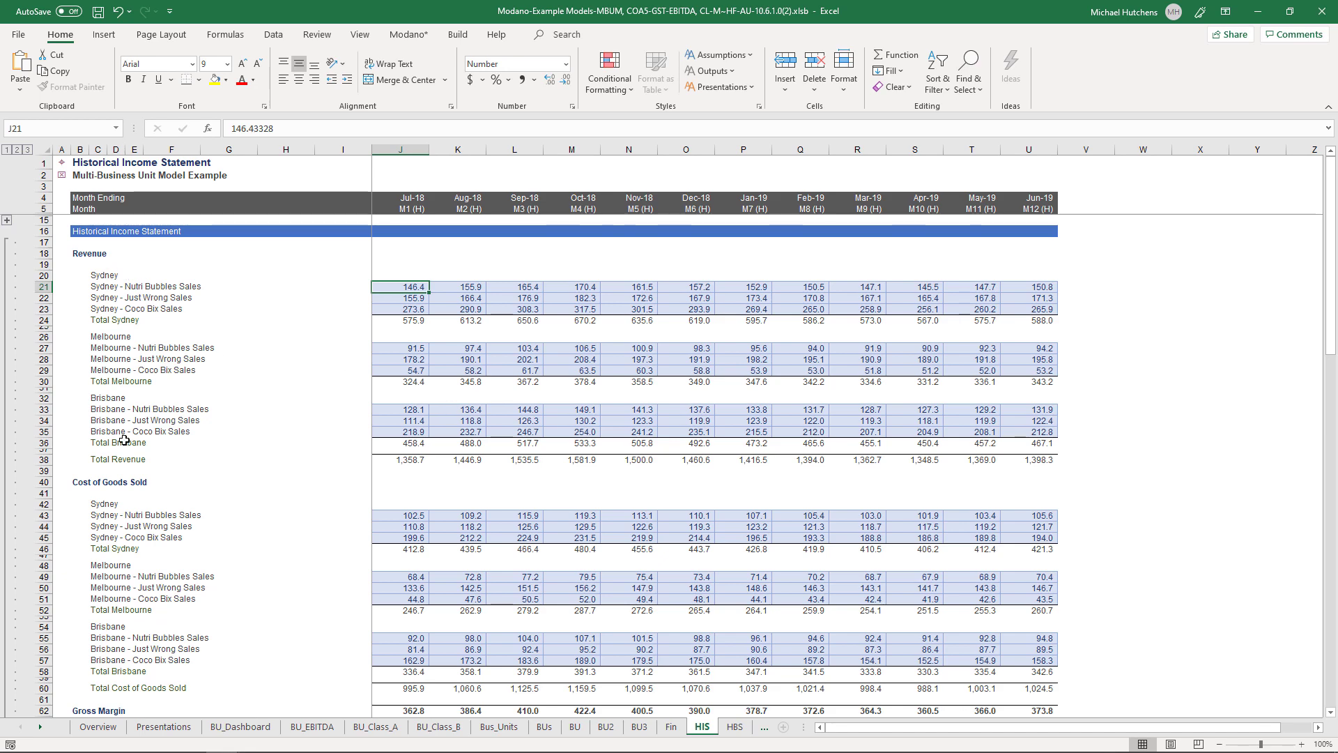
Step: Review the historical revenue and cost categories, selecting the Jul-18 to Jun-19 revenue inputs for Sydney and Melbourne
{"action": "scroll", "coordinate": [160, 551], "scroll_direction": "down", "scroll_amount": 1}
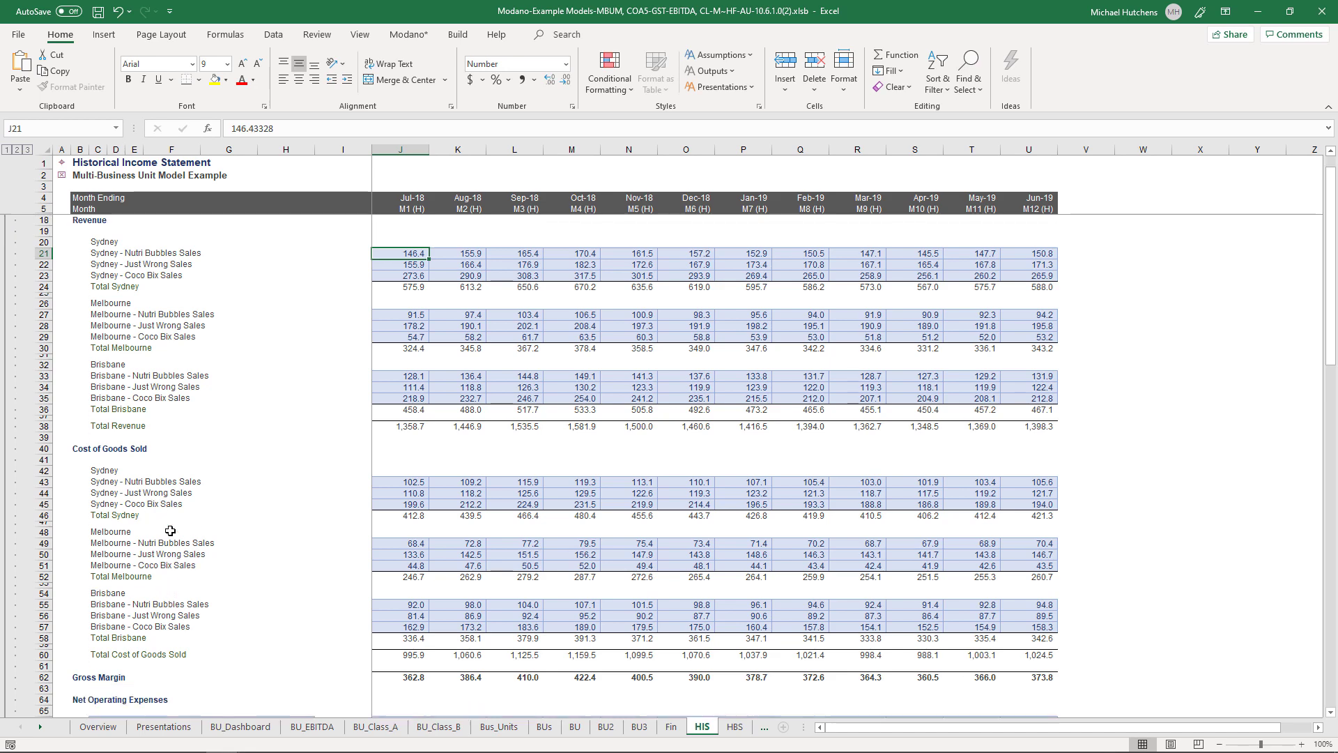
{"action": "scroll", "coordinate": [170, 530], "scroll_direction": "up", "scroll_amount": 1}
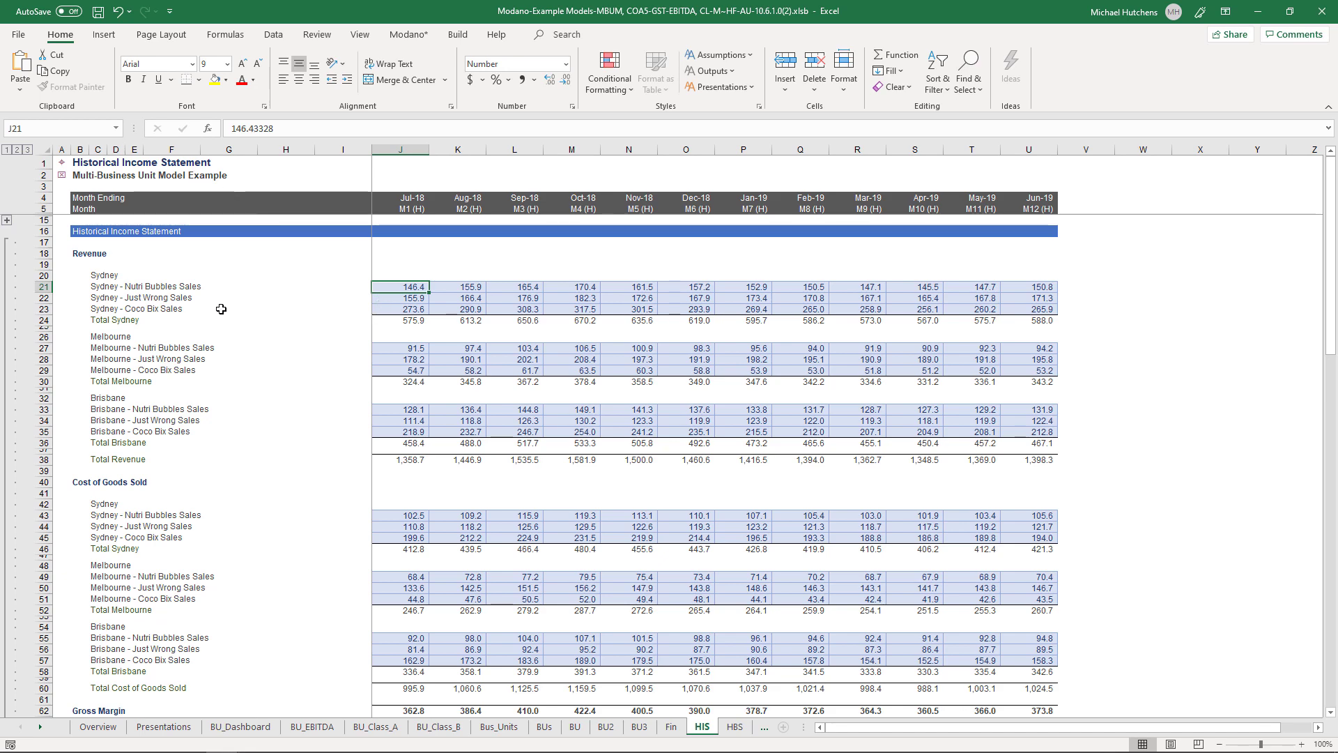
{"action": "left_click_drag", "start_coordinate": [410, 287], "coordinate": [1029, 310]}
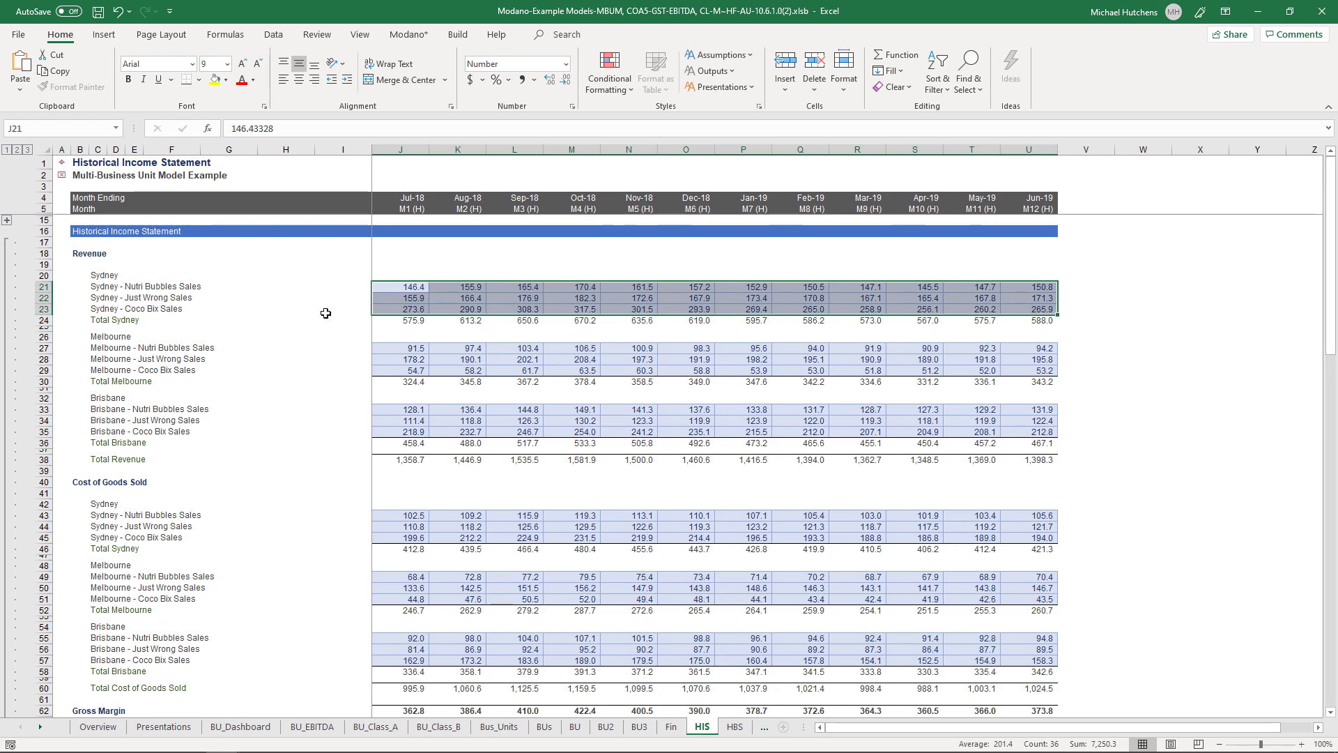
{"action": "left_click_drag", "start_coordinate": [418, 351], "coordinate": [1017, 375]}
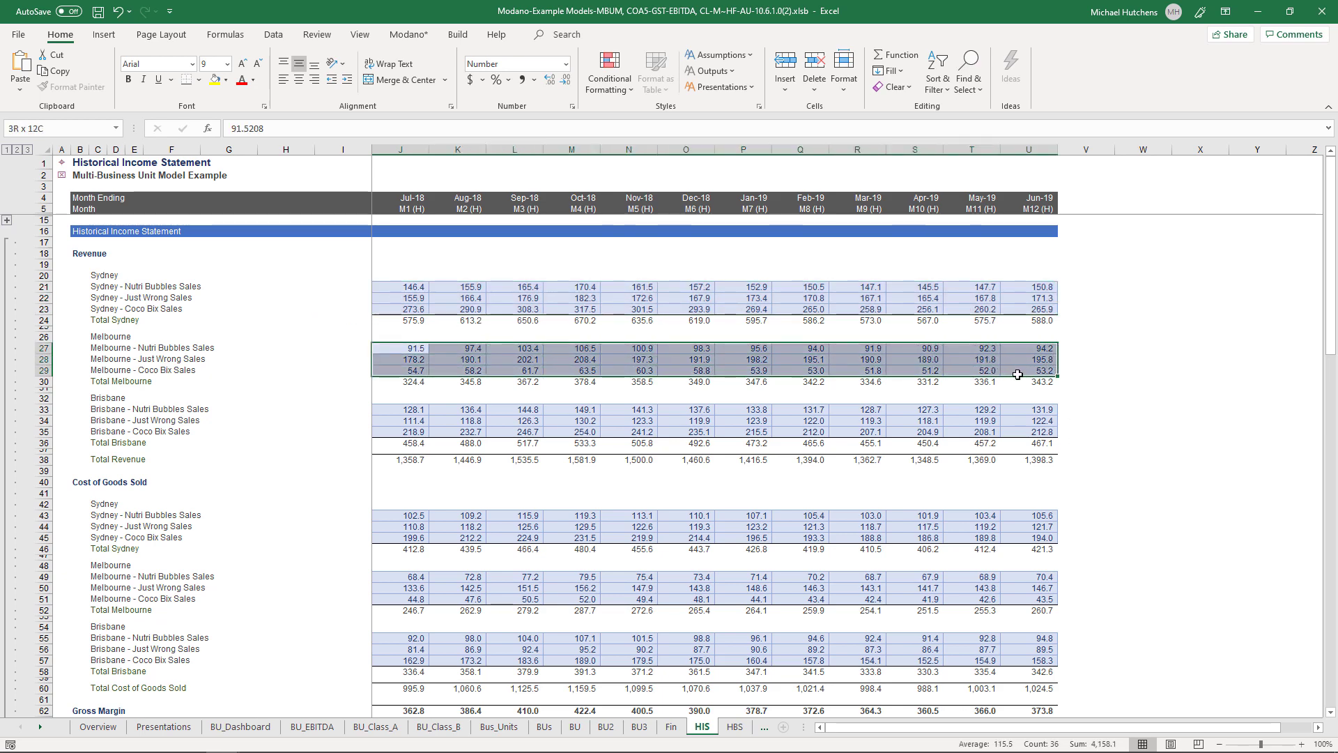
Step: Go to the Time Series sheet and view the Last Historical Month options without changing the selection
{"action": "left_click", "coordinate": [62, 165]}
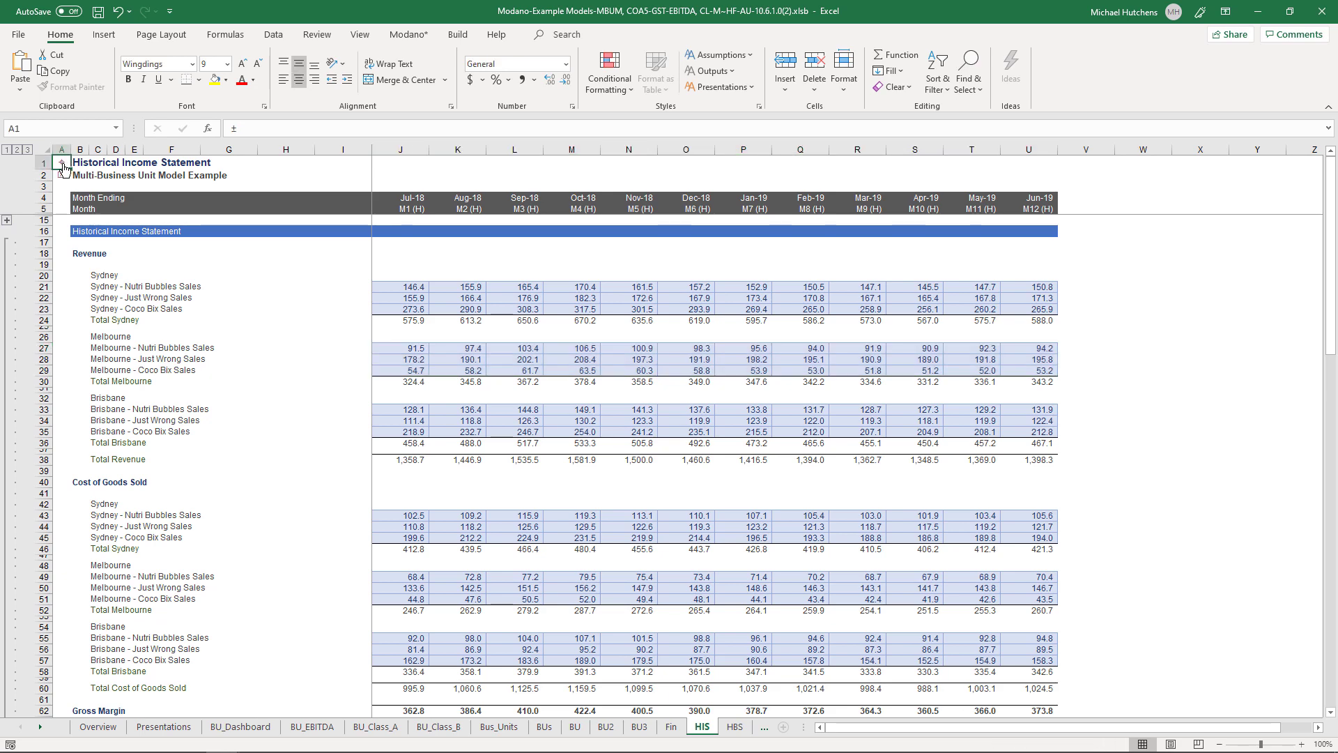
{"action": "left_click", "coordinate": [122, 589]}
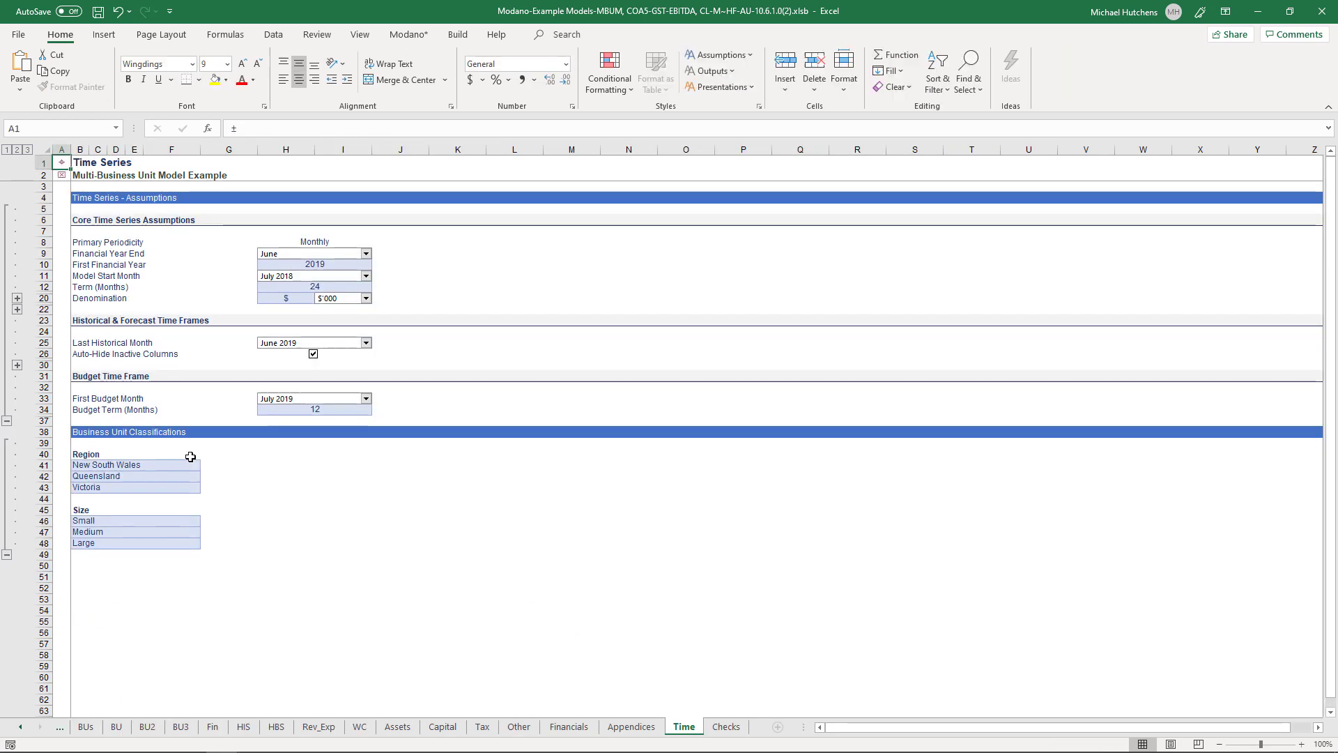
{"action": "left_click", "coordinate": [282, 342]}
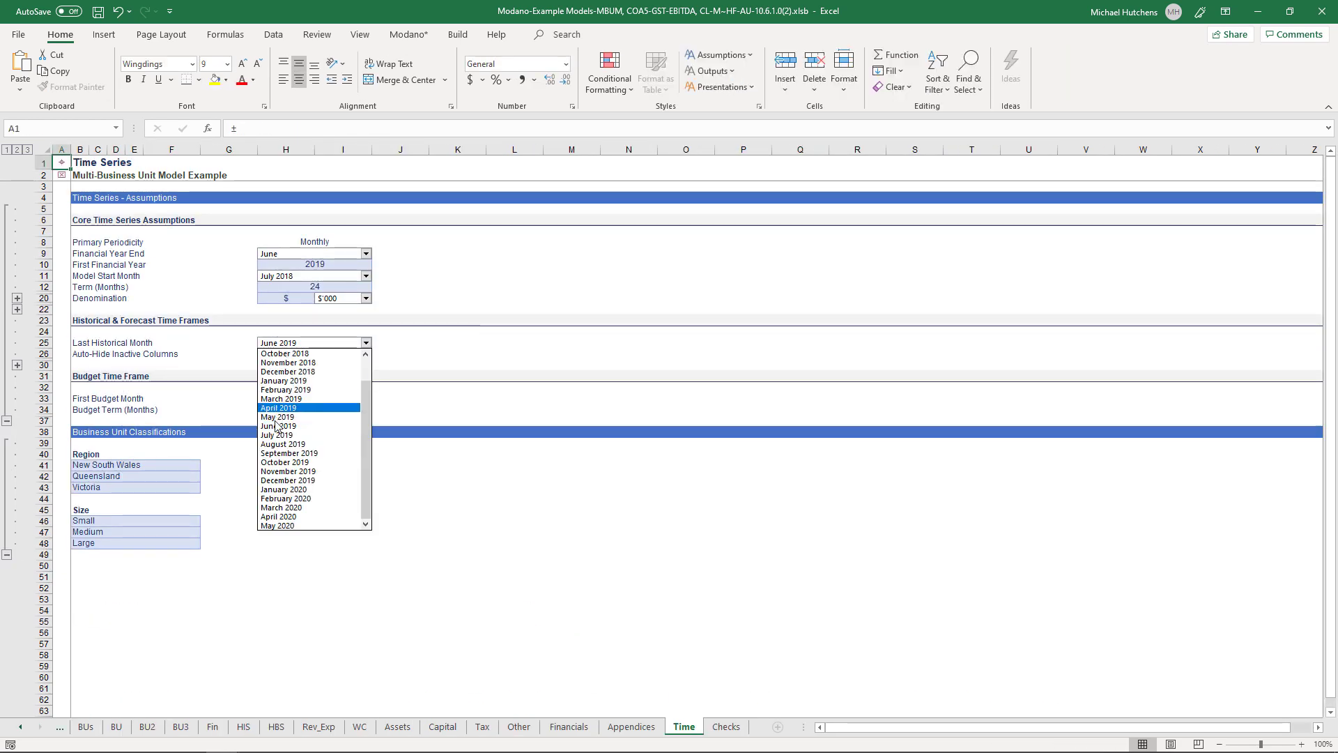
{"action": "left_click", "coordinate": [176, 344]}
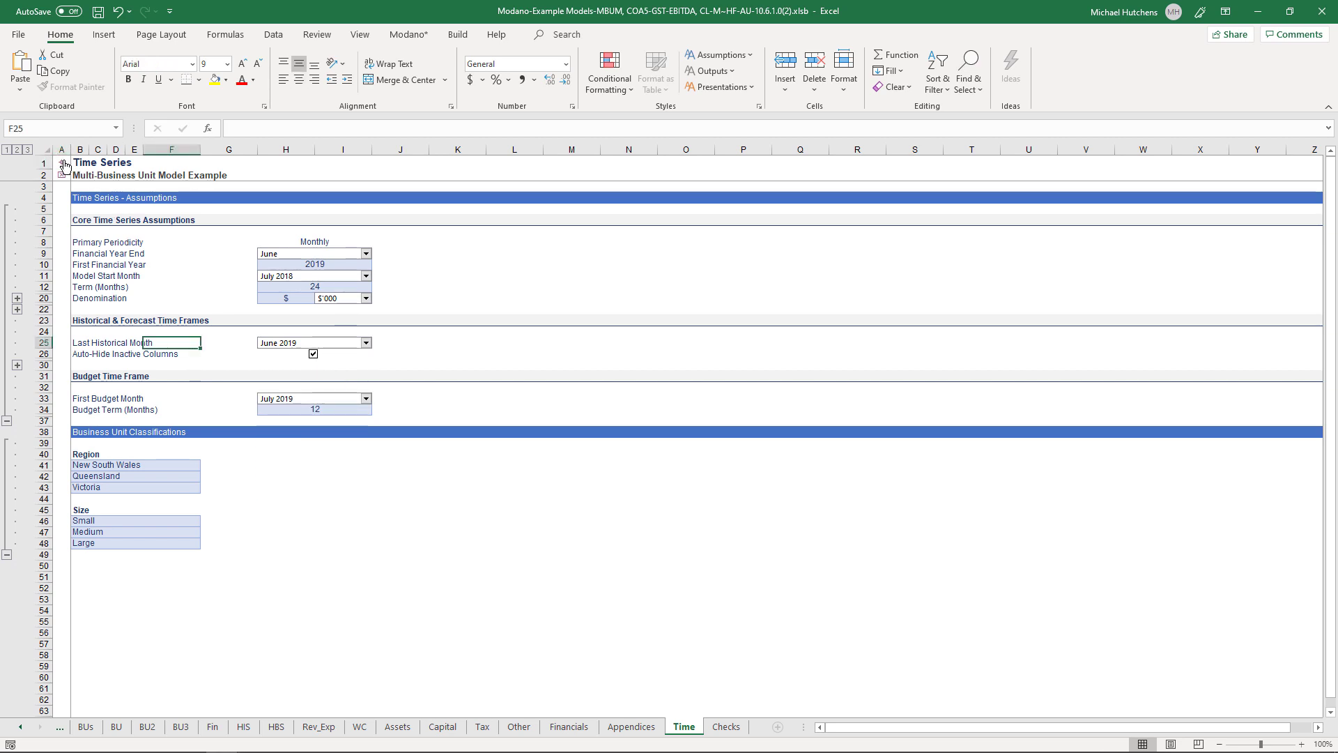
Step: Go to the Business Units Dashboard and review its charts by business unit, region and size
{"action": "left_click", "coordinate": [62, 162]}
{"action": "left_click", "coordinate": [156, 365]}
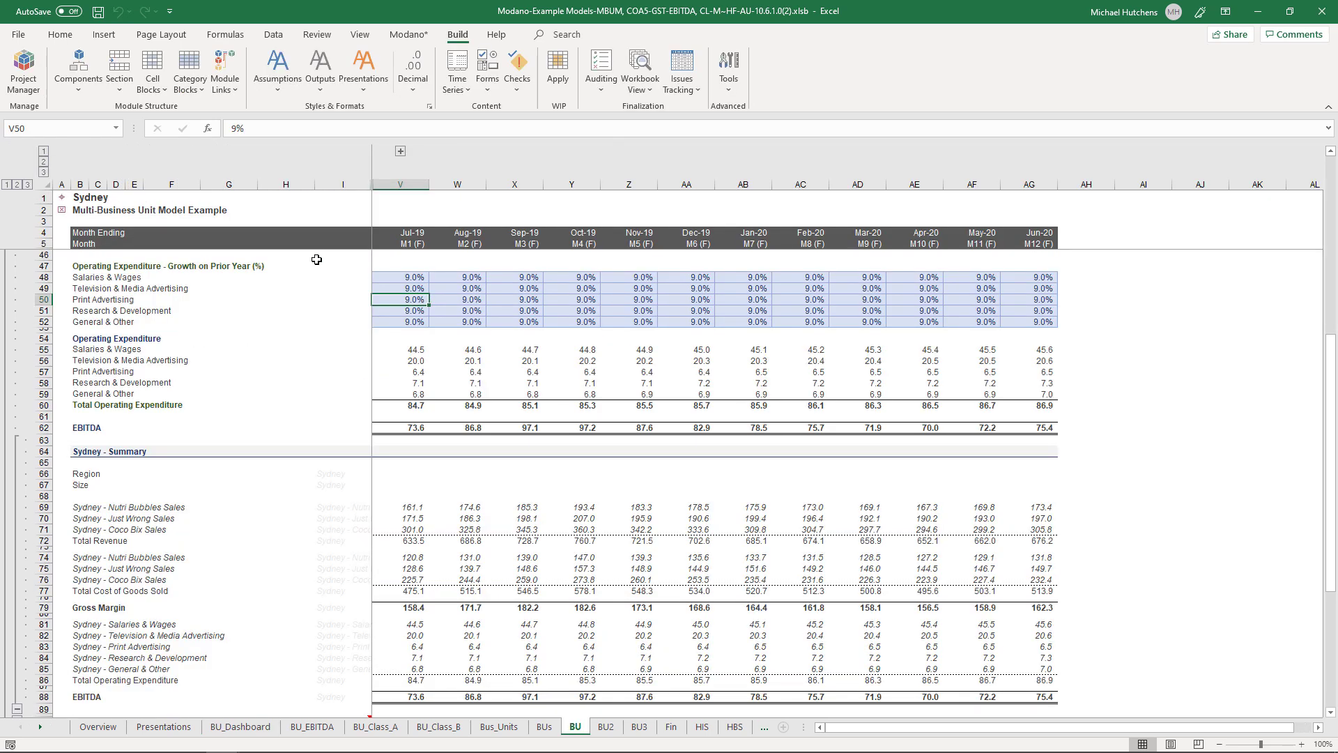
{"action": "left_click", "coordinate": [61, 197]}
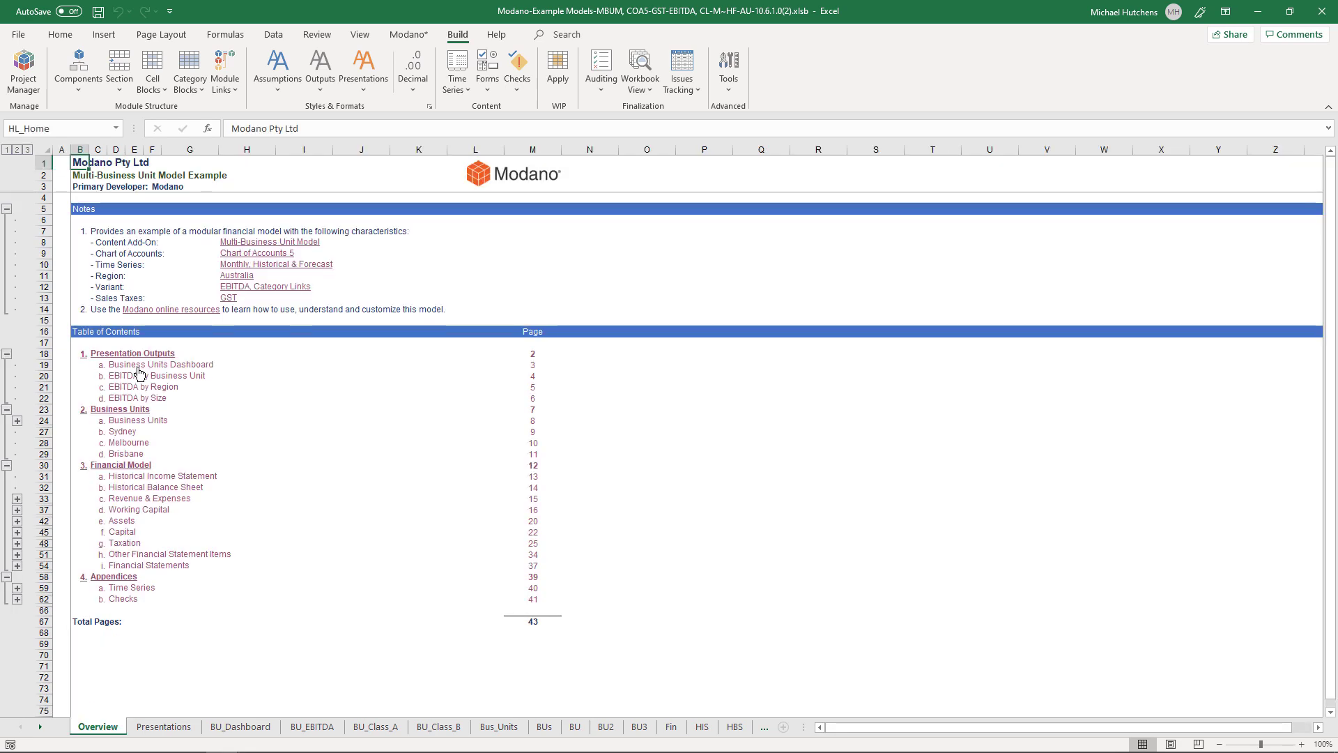
{"action": "left_click", "coordinate": [139, 366]}
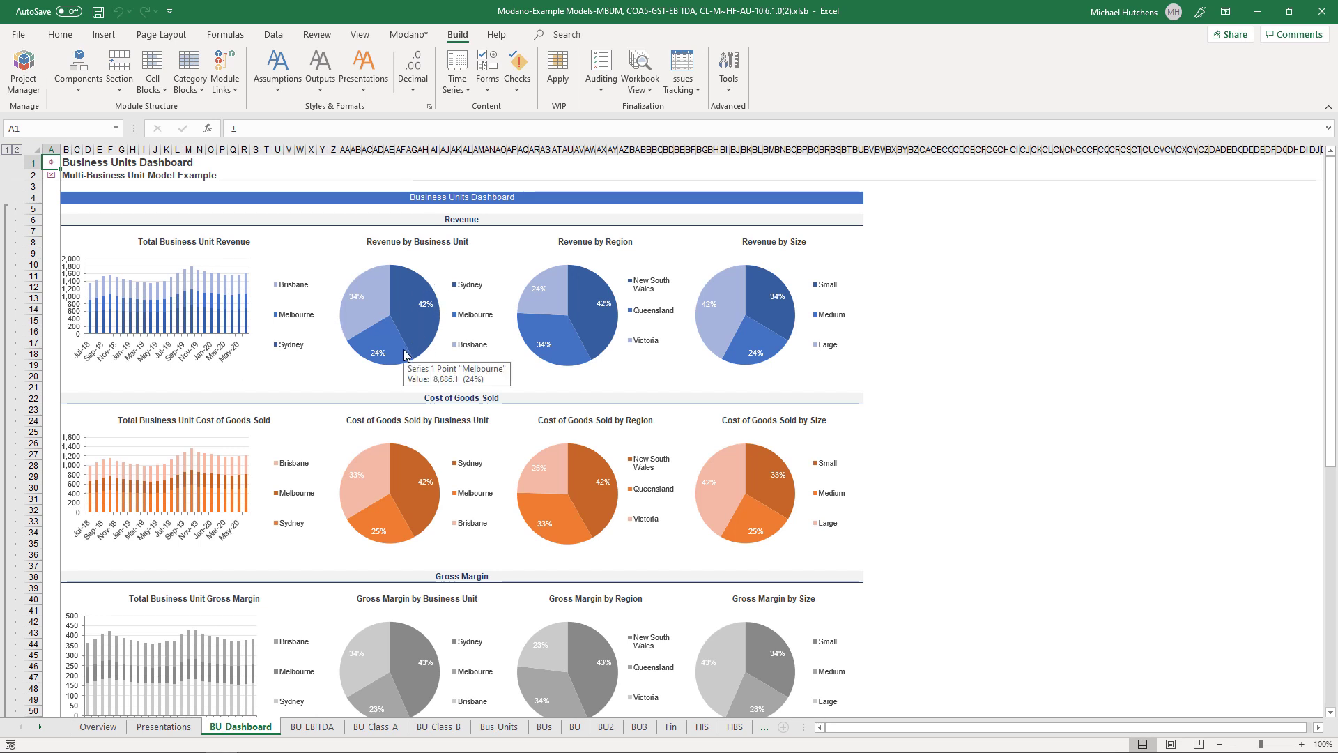
Step: Switch to the customized MBUM, COA1-EBITDA, CL-A-US workbook and inspect the Chicago - Networking Events label formula on its Financial Statements sheet
{"action": "key", "text": "alt+w"}
{"action": "key", "text": "w"}
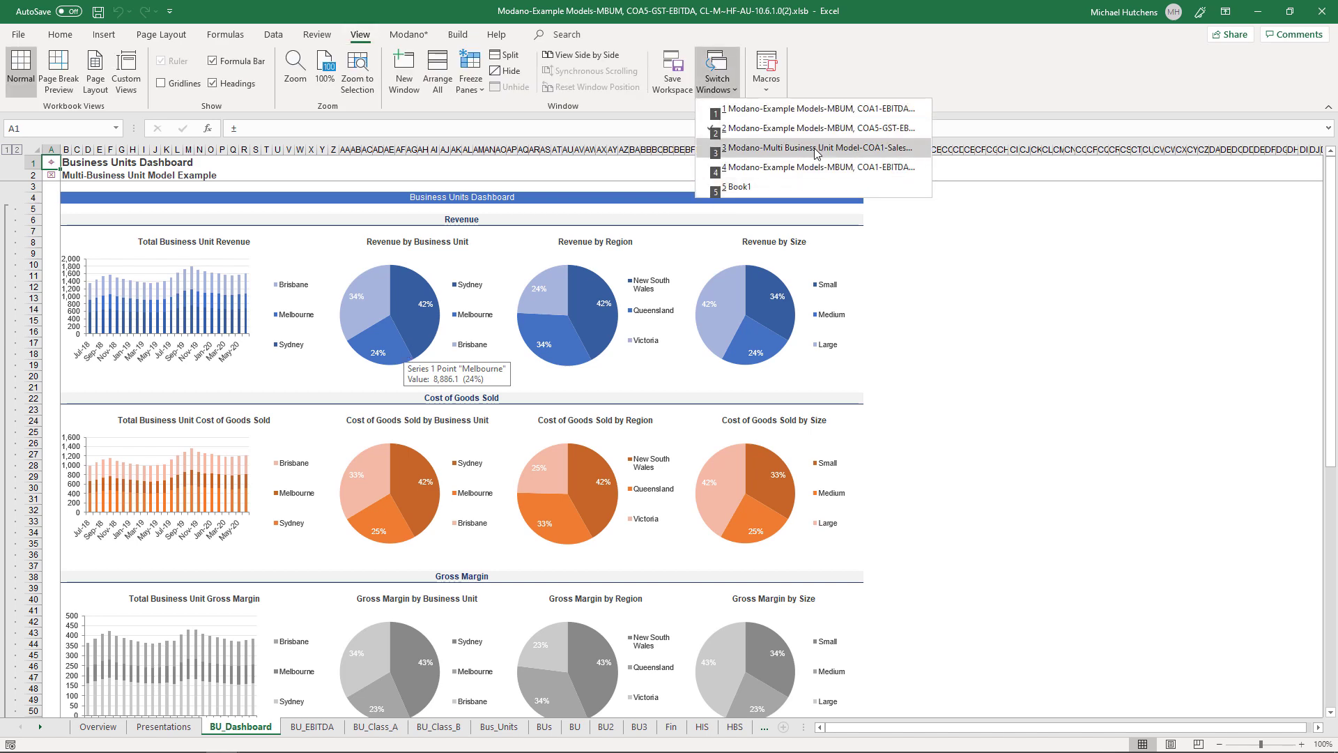
{"action": "left_click", "coordinate": [819, 168]}
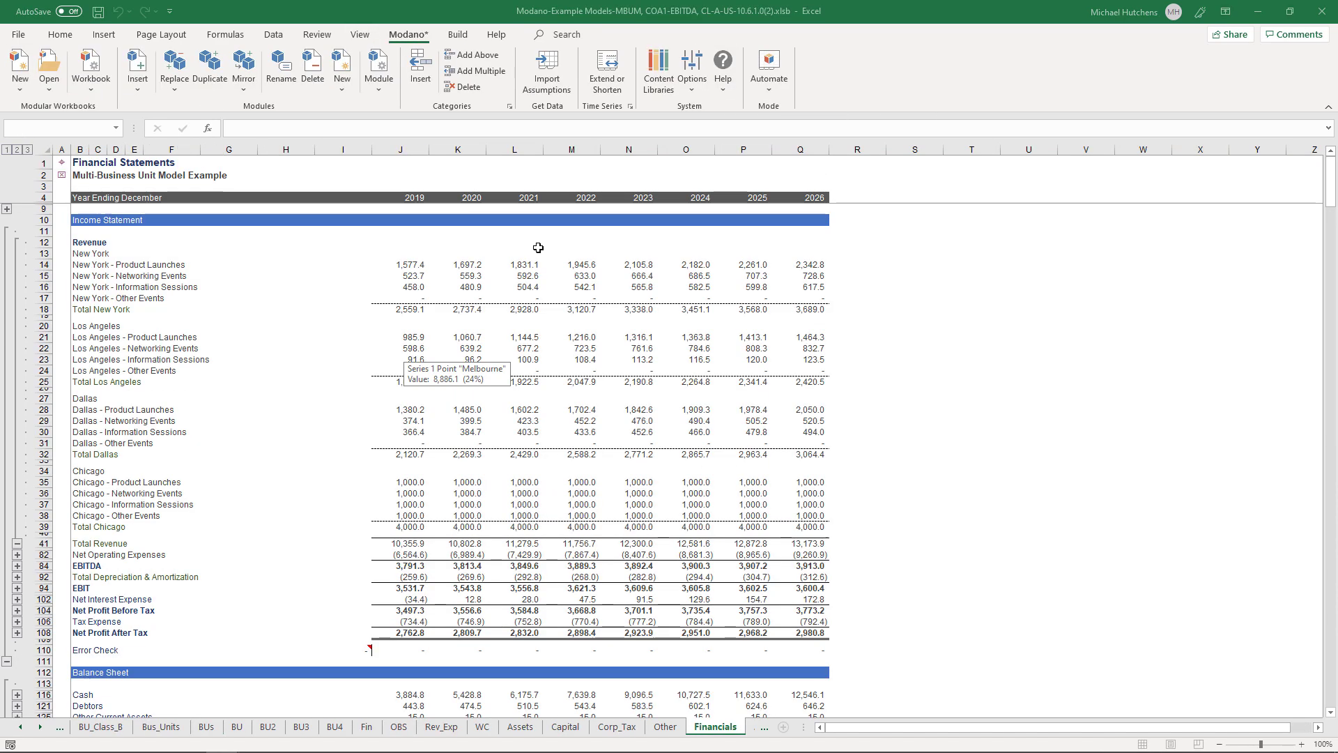
{"action": "left_click", "coordinate": [86, 494]}
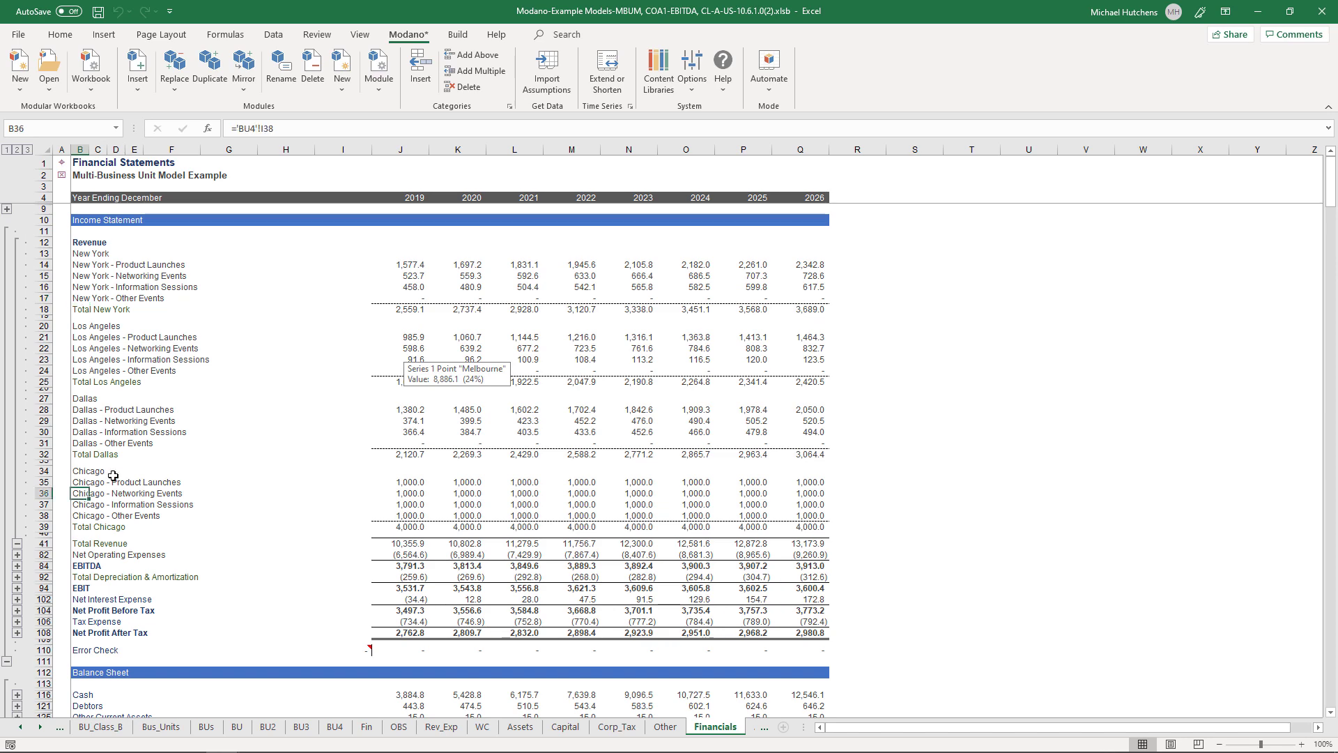
Step: Go to the customized workbook's Business Units Dashboard and review its revenue, operating expenditure and EBITDA charts
{"action": "left_click", "coordinate": [61, 162]}
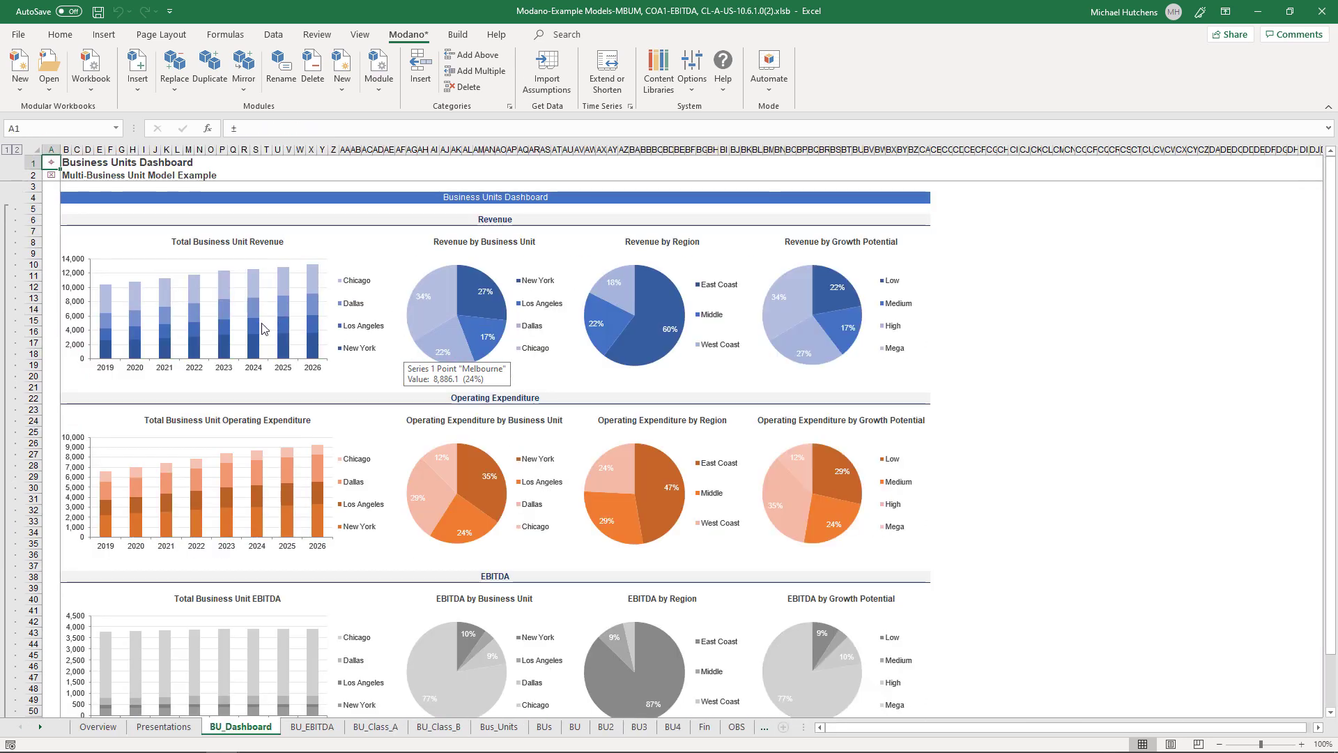
{"action": "scroll", "coordinate": [253, 328], "scroll_direction": "down", "scroll_amount": 5}
{"action": "scroll", "coordinate": [253, 328], "scroll_direction": "up", "scroll_amount": 5}
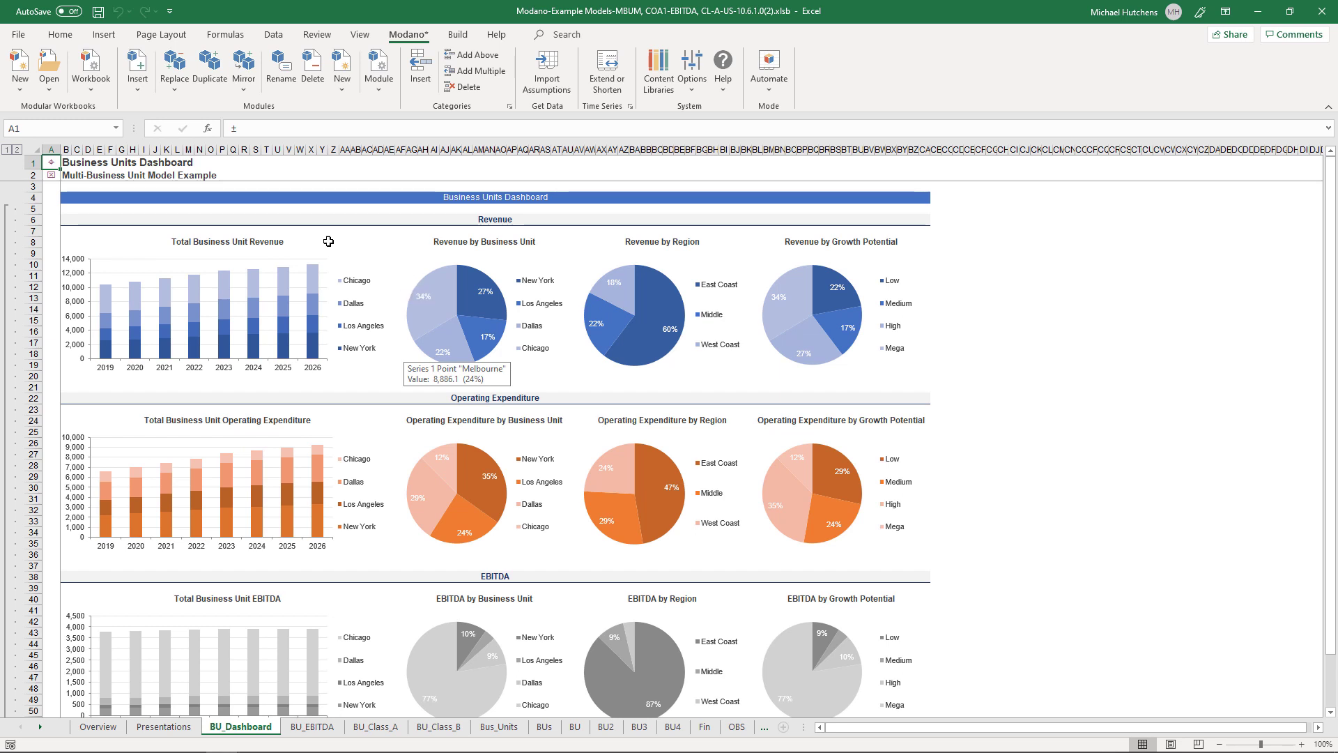
Step: Return to the Overview and inspect the Business Units EBITDA module's output components in the Project Manager
{"action": "left_click", "coordinate": [50, 164]}
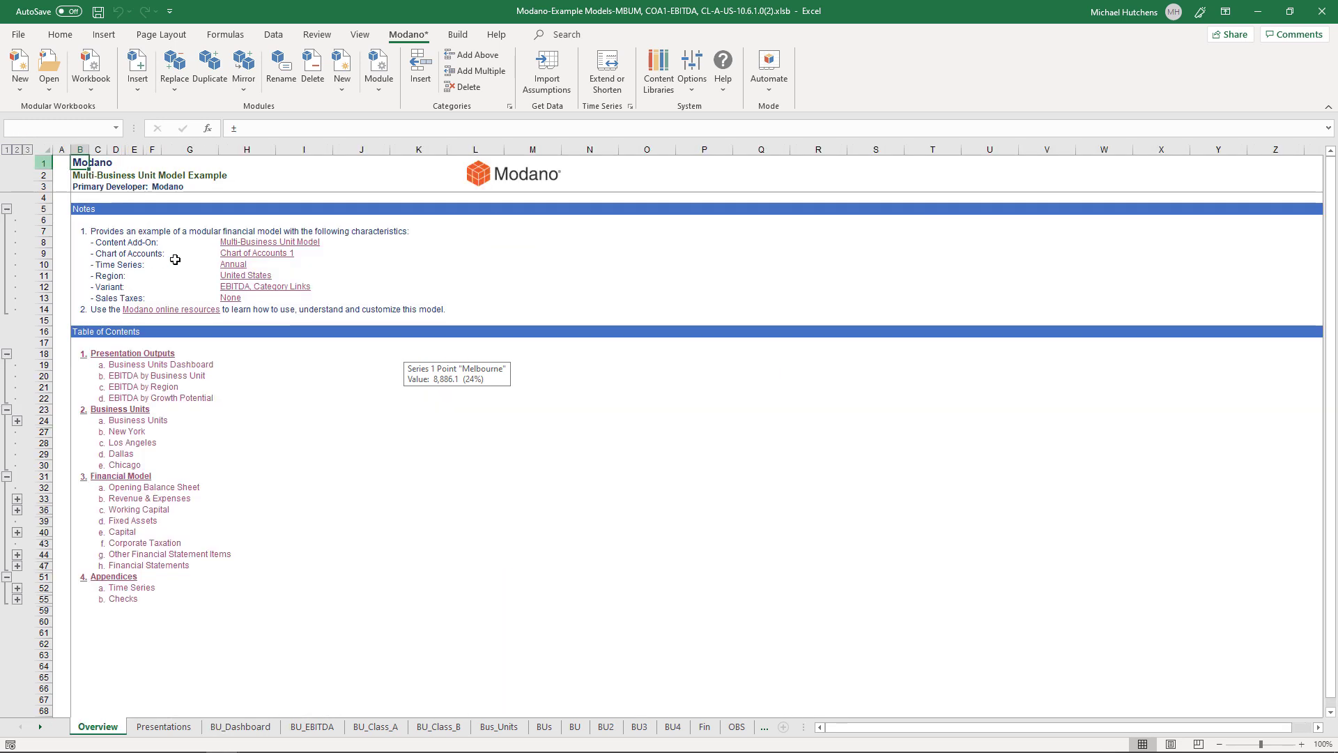
{"action": "left_click", "coordinate": [464, 37]}
{"action": "left_click", "coordinate": [23, 69]}
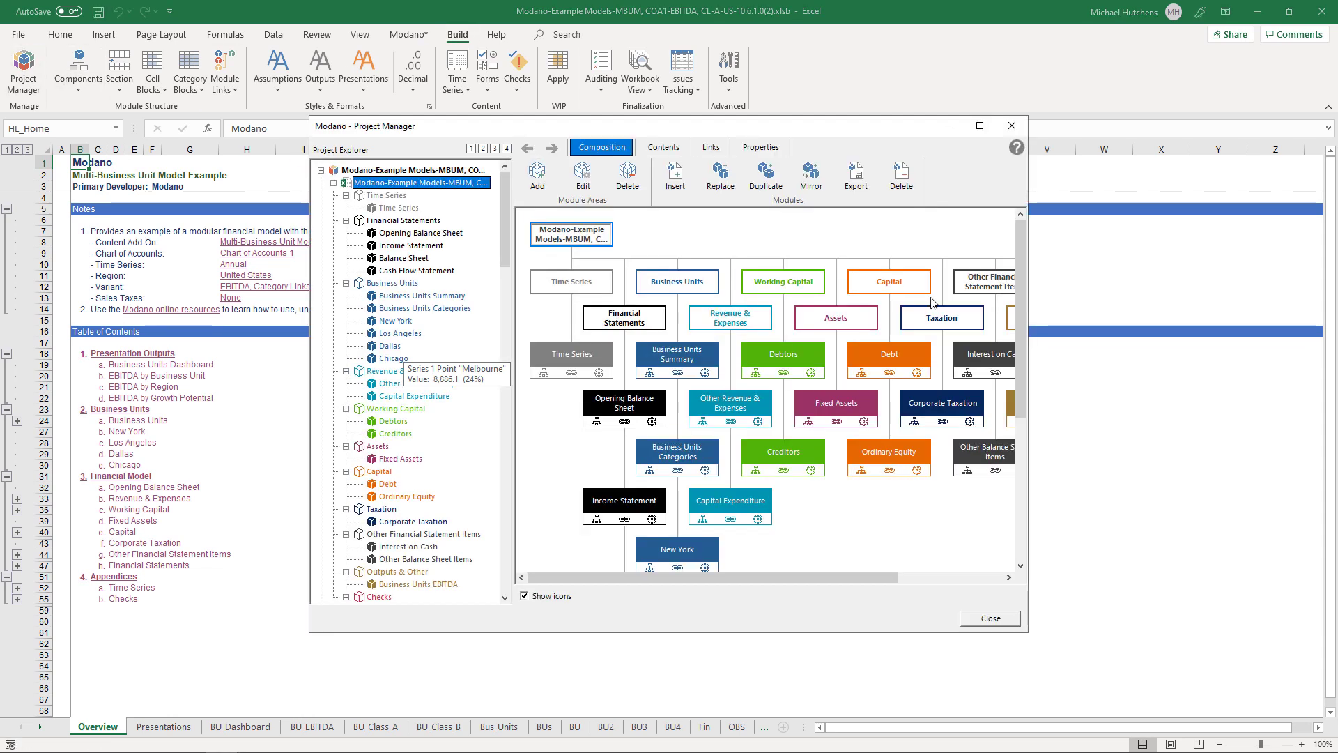
{"action": "left_click_drag", "start_coordinate": [857, 580], "coordinate": [990, 554]}
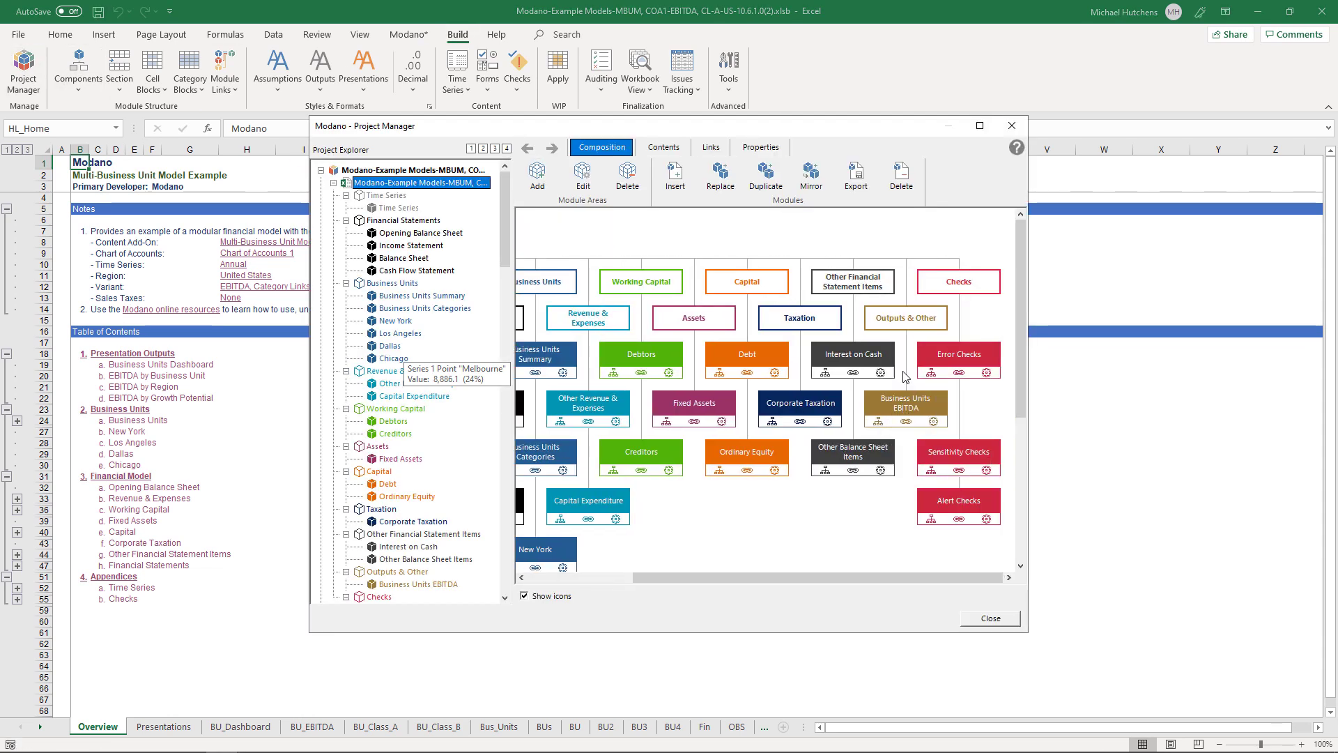
{"action": "left_click", "coordinate": [879, 423]}
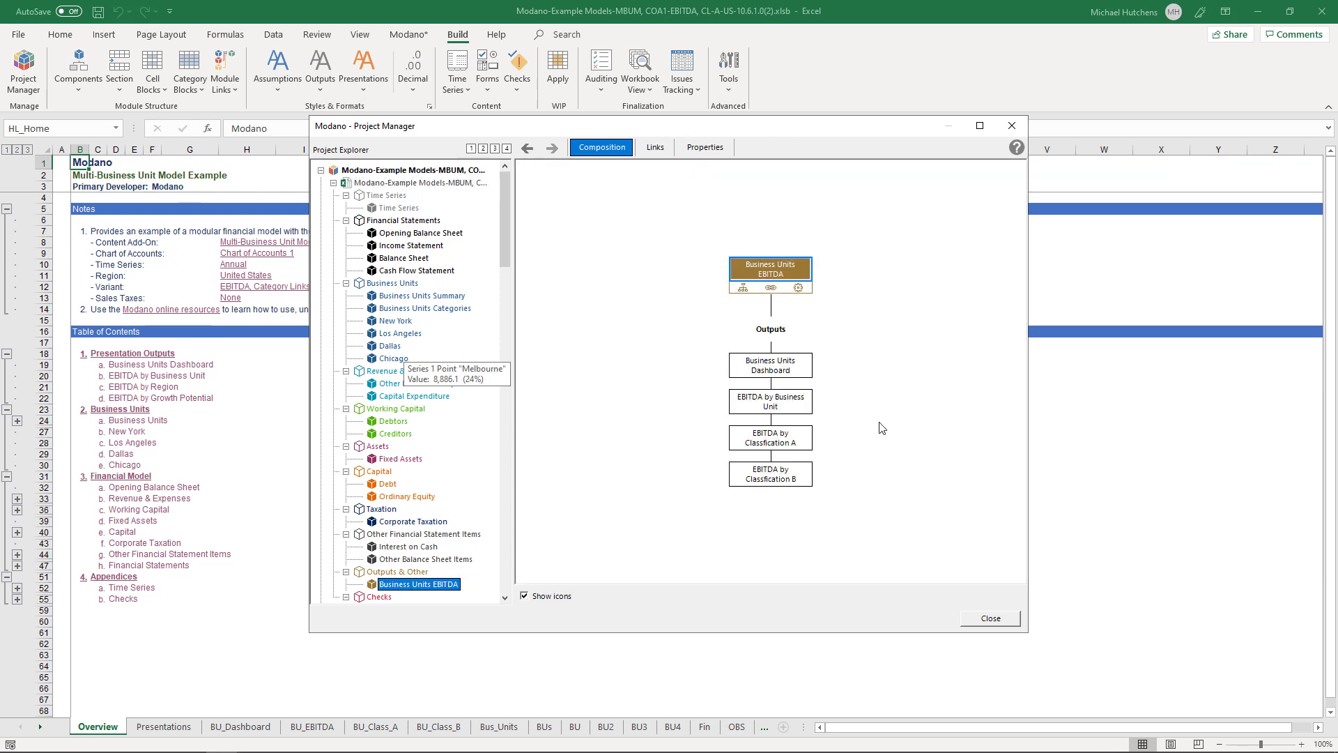
{"action": "left_click", "coordinate": [774, 369]}
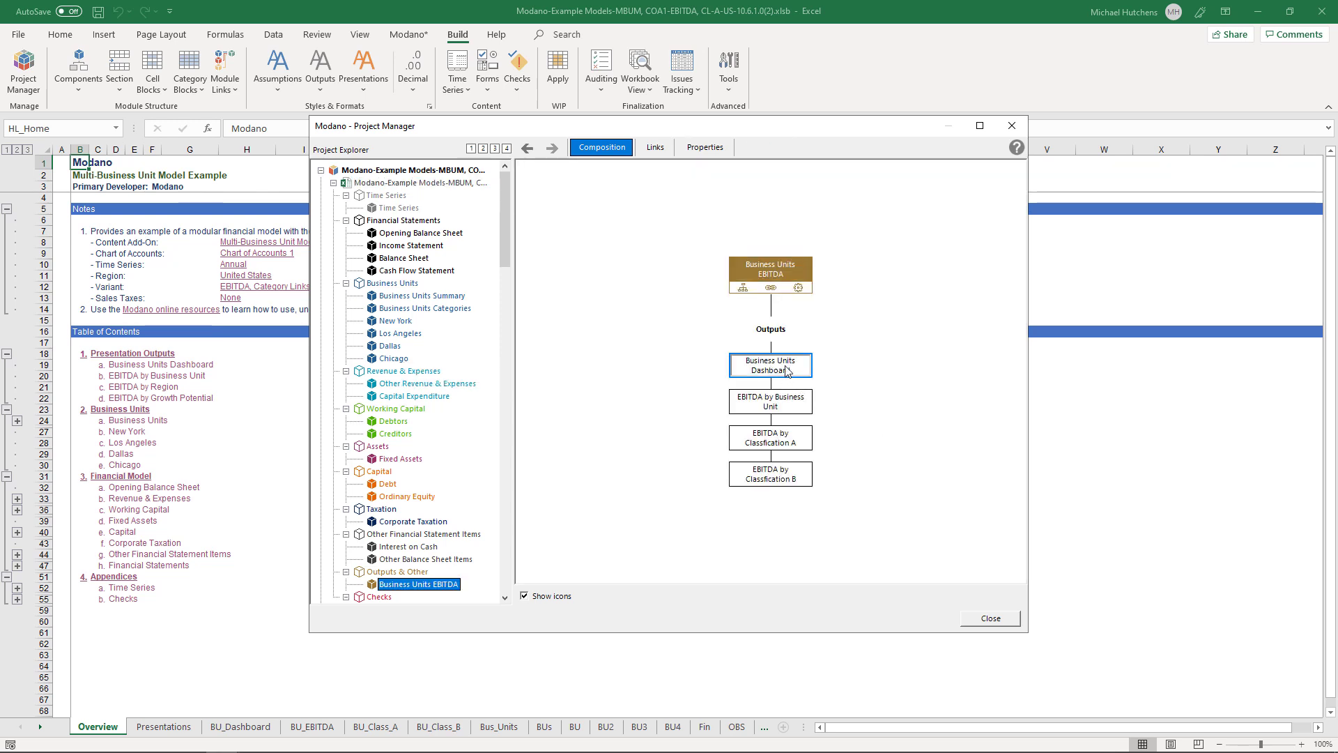
{"action": "left_click", "coordinate": [772, 404]}
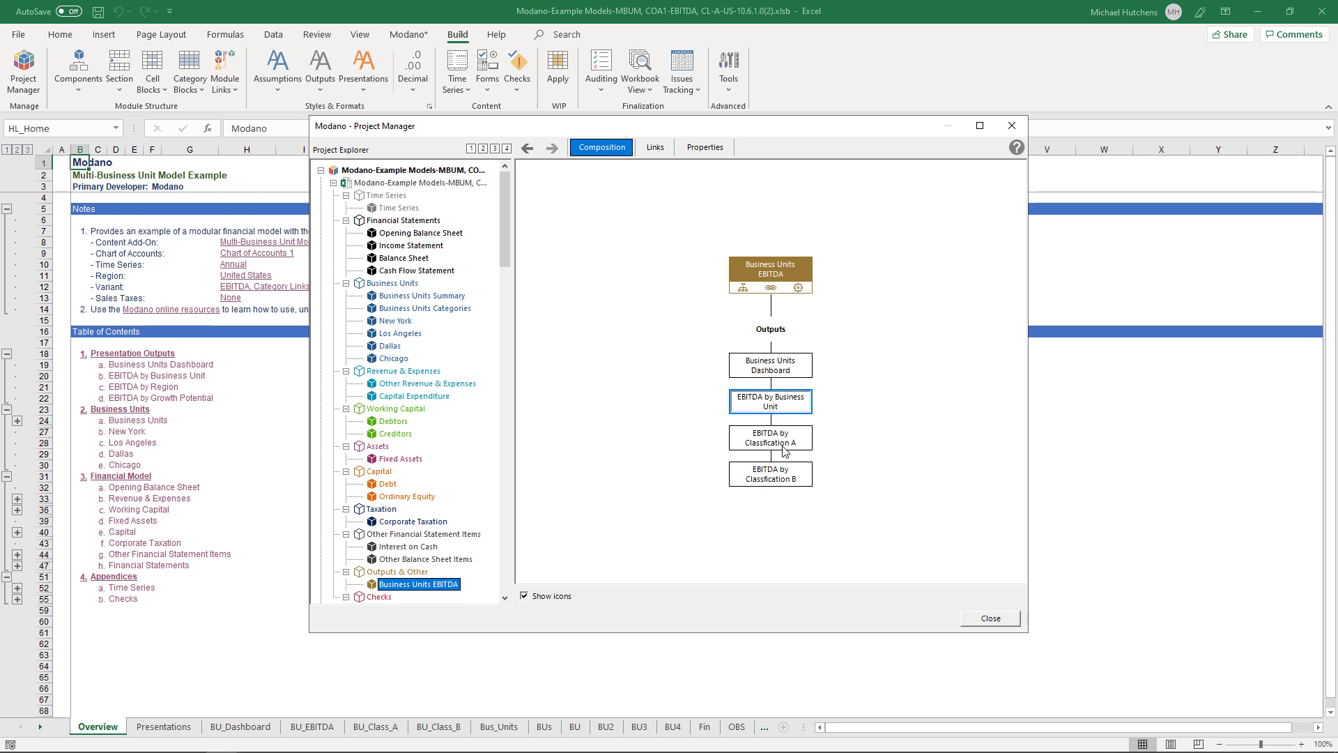
{"action": "left_click", "coordinate": [784, 447]}
{"action": "left_click", "coordinate": [790, 482]}
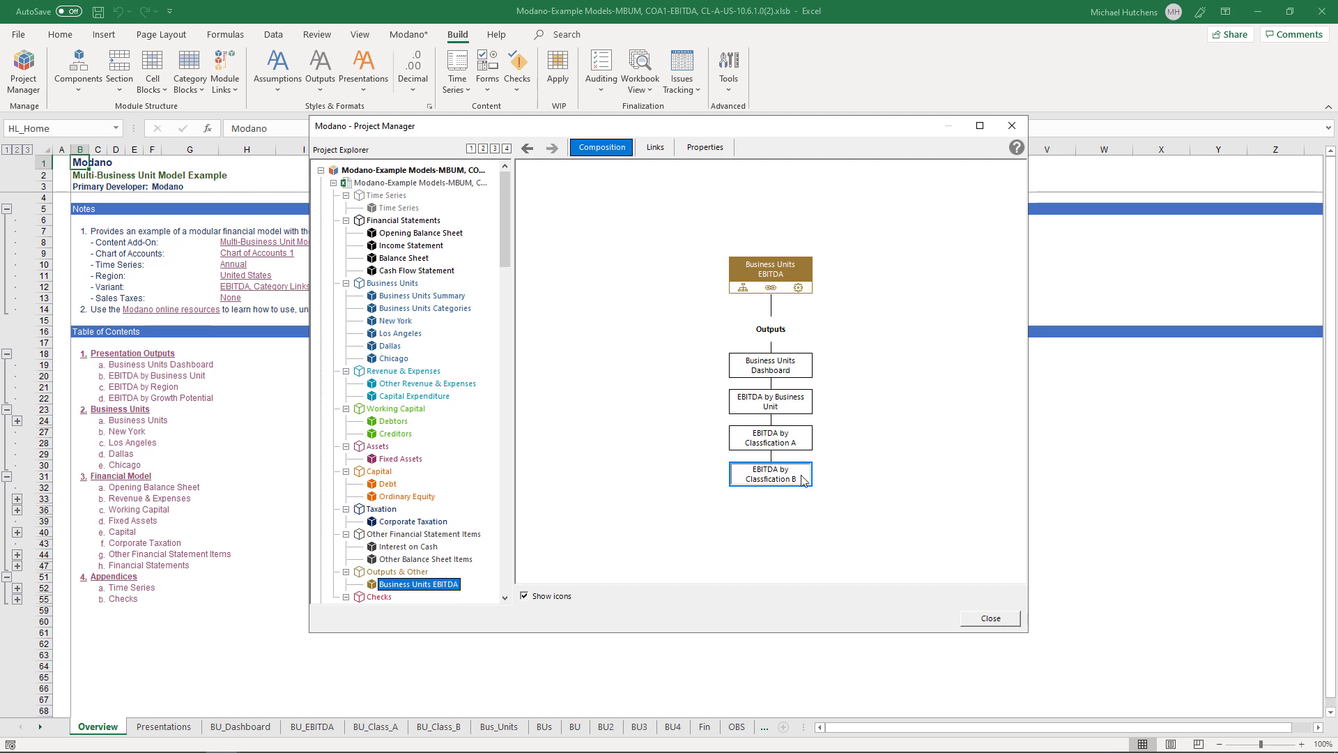
{"action": "left_click", "coordinate": [982, 619]}
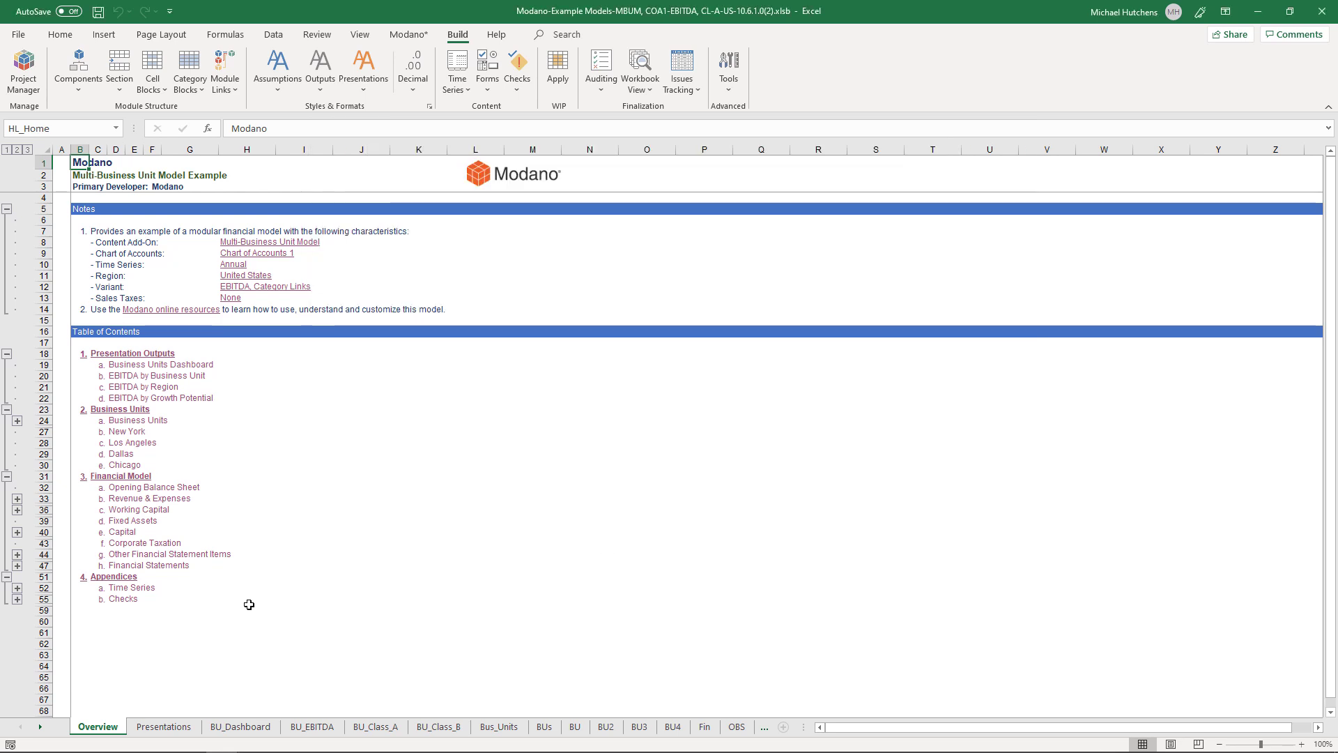
Step: Go to the Time Series sheet and inspect the Region and Growth Potential classification headings
{"action": "left_click", "coordinate": [133, 590]}
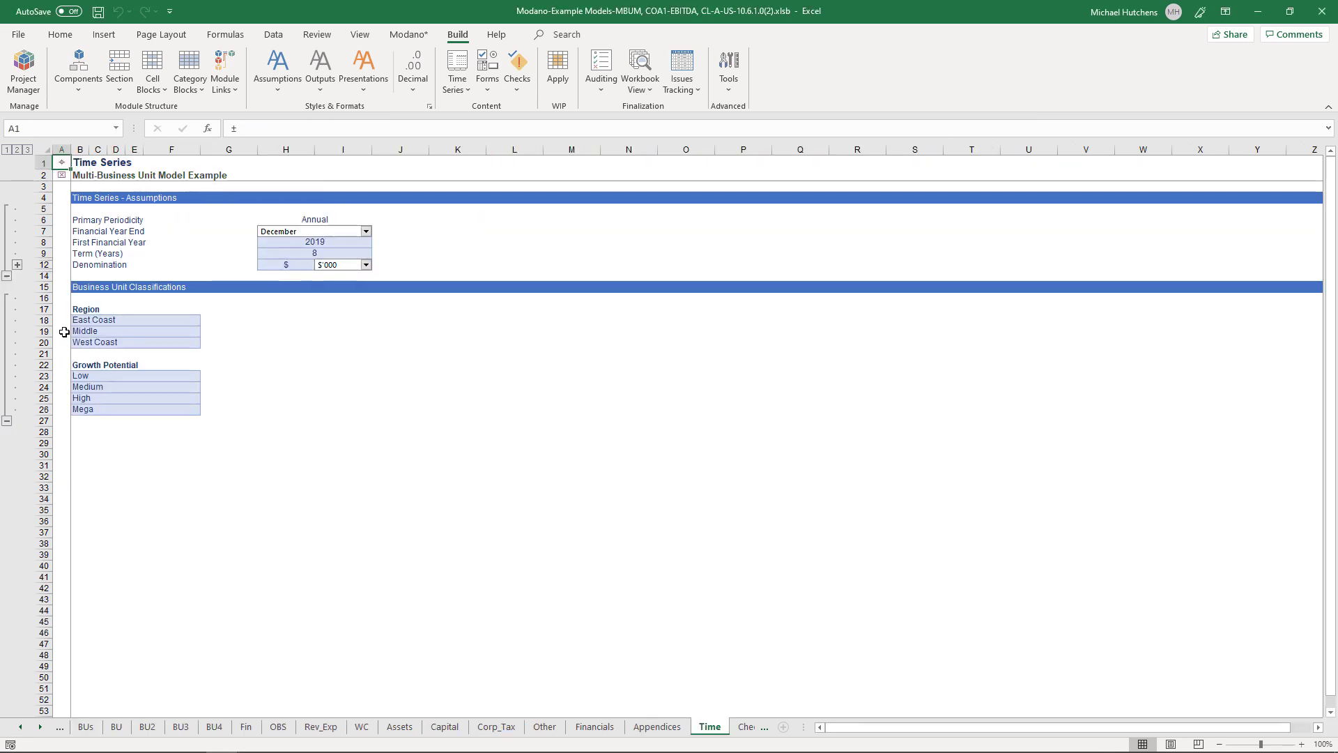
{"action": "left_click", "coordinate": [75, 308]}
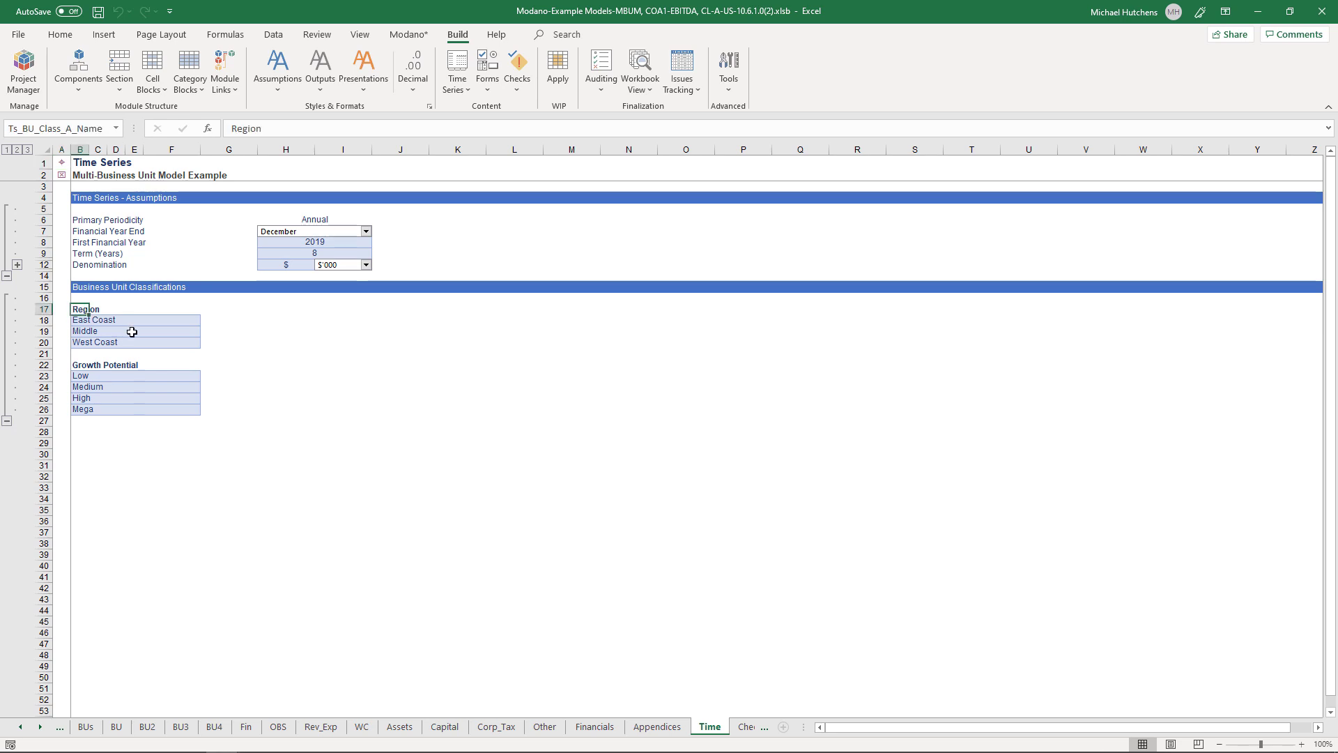
{"action": "left_click", "coordinate": [78, 364]}
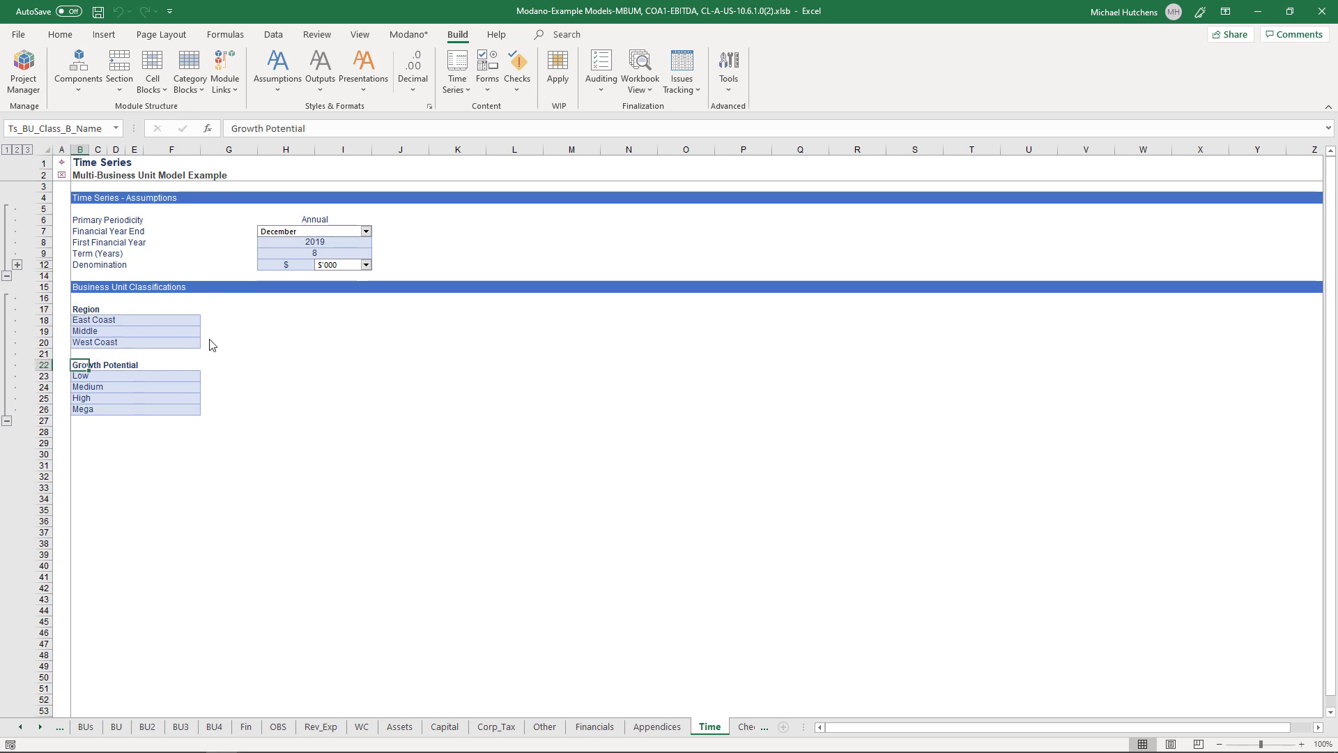
Step: Switch to the Modano-Multi Business Unit Model-COA1-Sales Tax-EBITDA, CL-A-US workbook and go to its Time Series sheet
{"action": "key", "text": "alt+w"}
{"action": "key", "text": "w"}
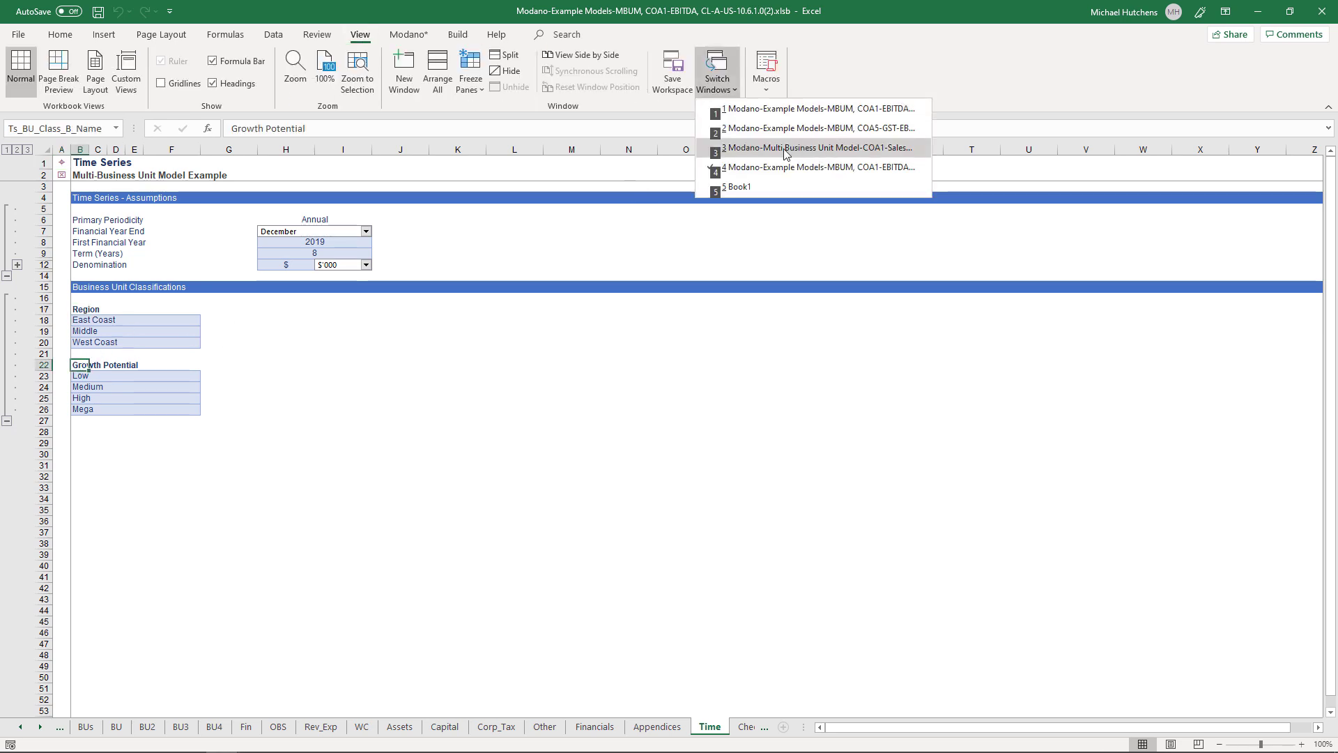
{"action": "left_click", "coordinate": [786, 148]}
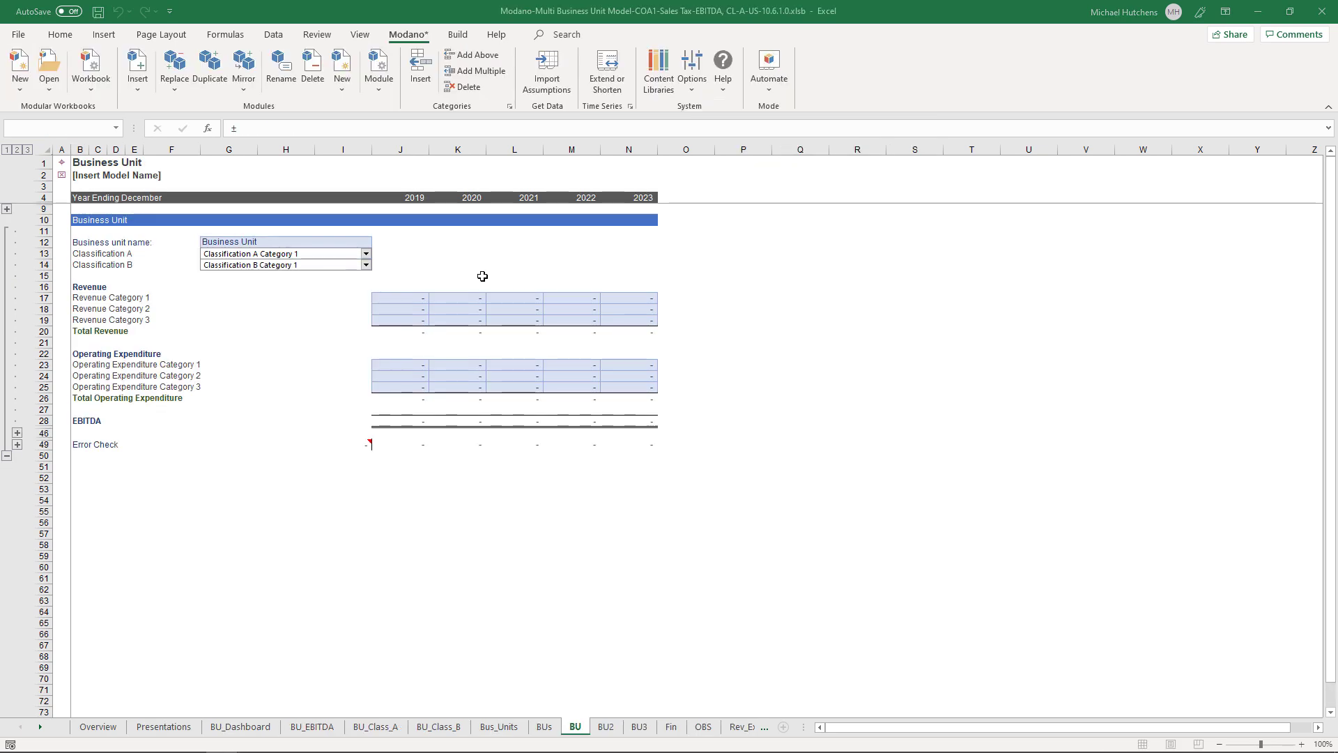
{"action": "left_click", "coordinate": [61, 163]}
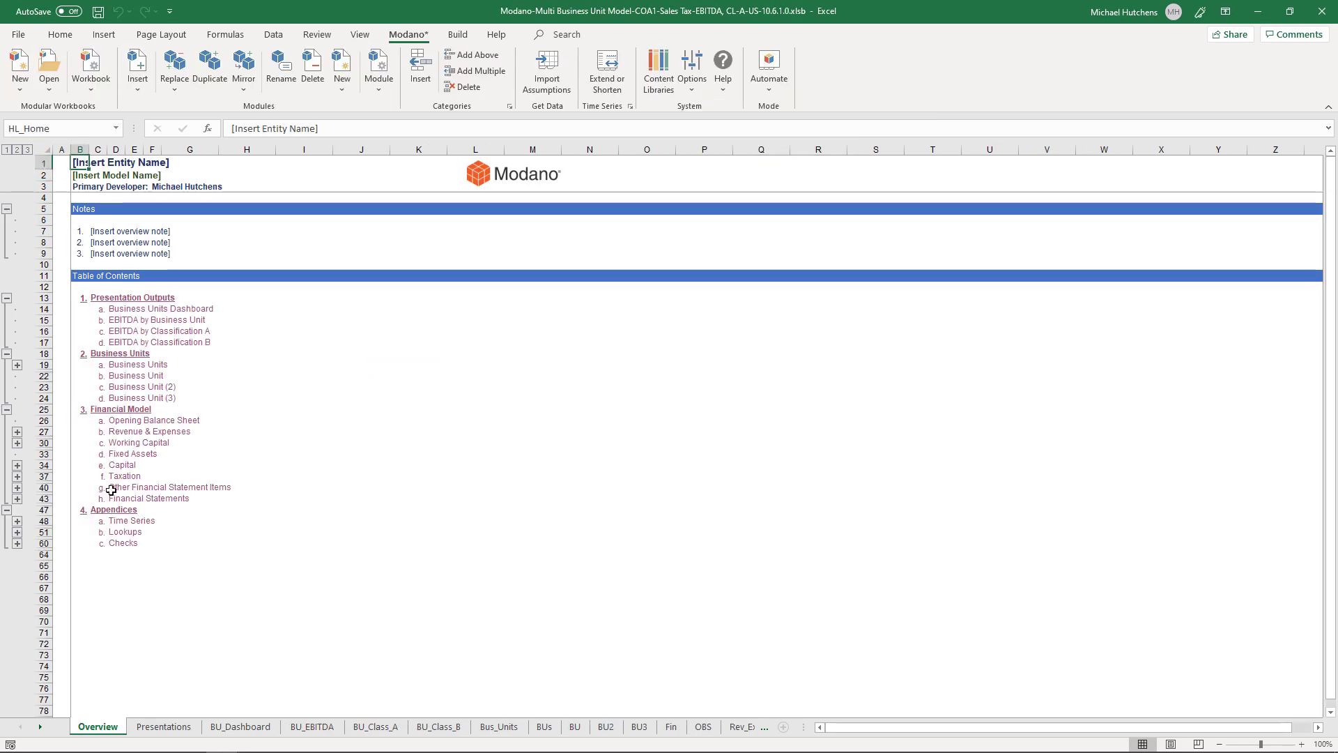
{"action": "left_click", "coordinate": [122, 526]}
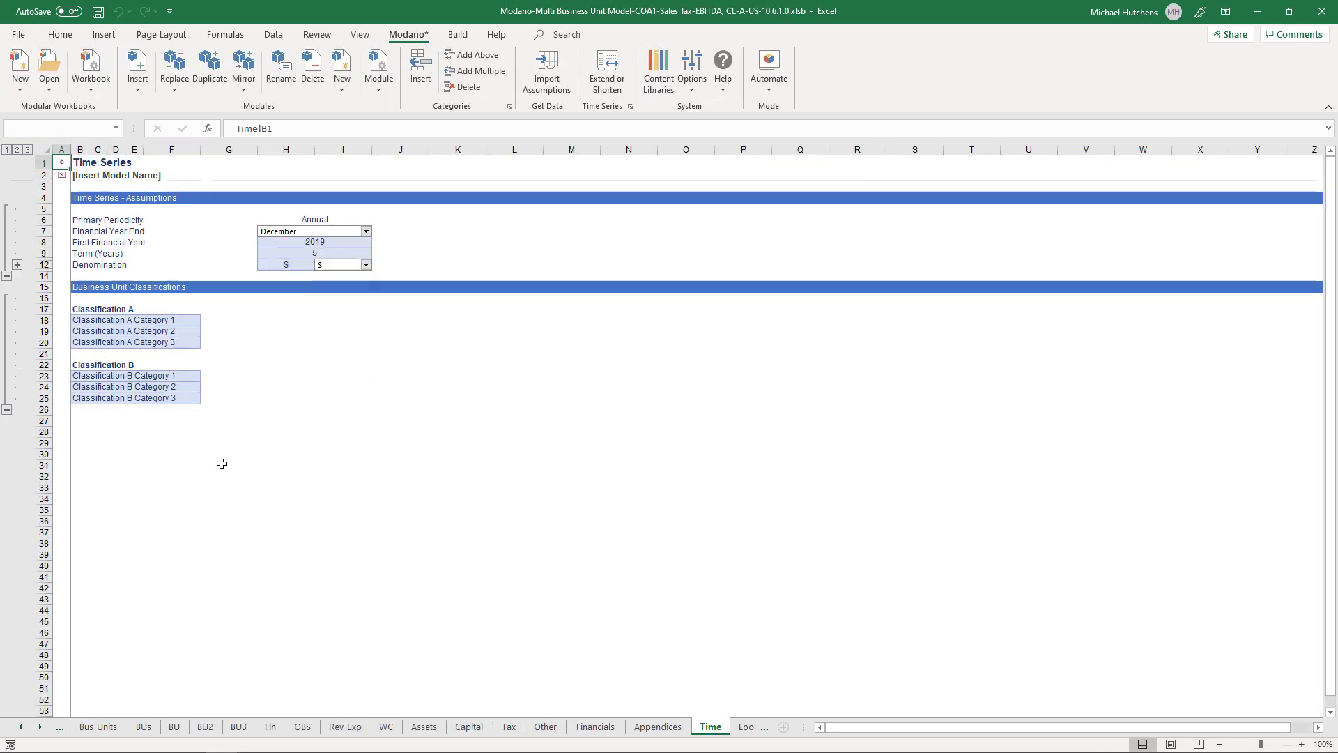
Step: Rename the Classification A heading as Region and the Classification B heading as Size
{"action": "left_click", "coordinate": [81, 312]}
{"action": "type", "text": "Region"}
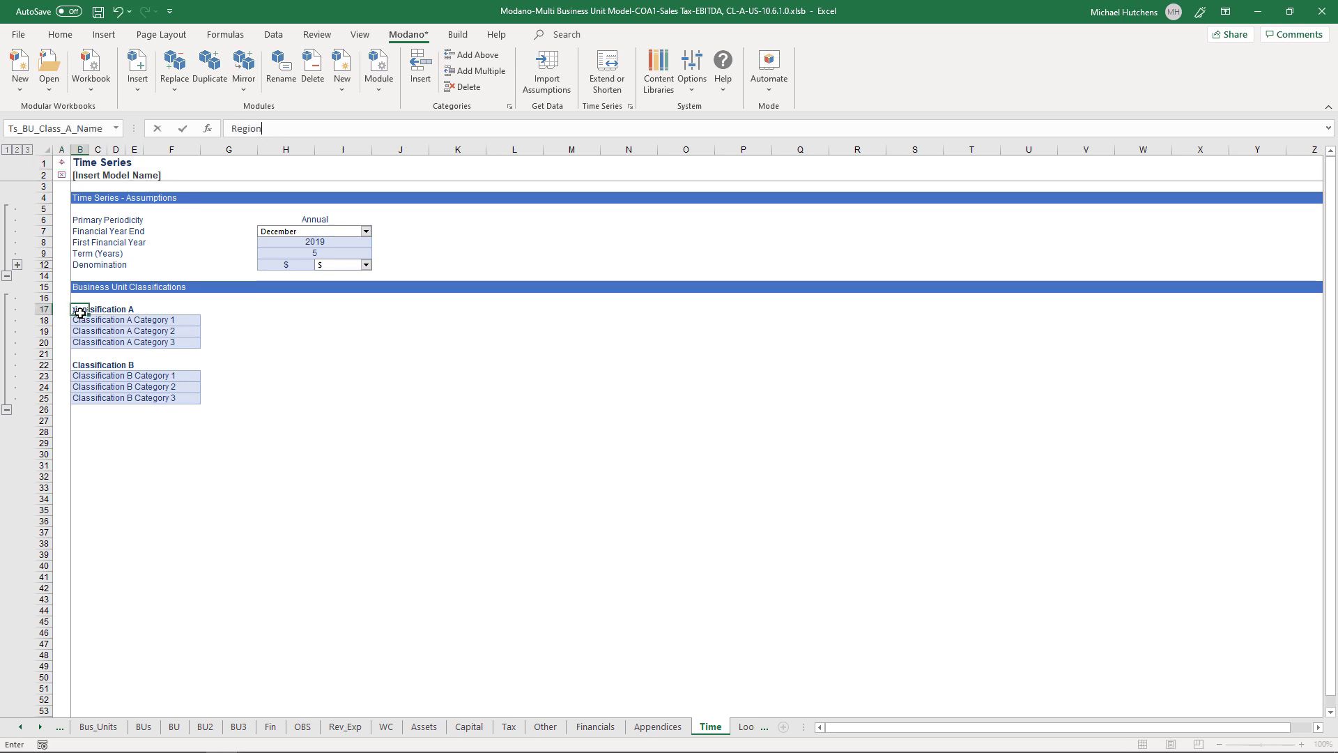
{"action": "key", "text": "Return"}
{"action": "key", "text": "Down"}
{"action": "key", "text": "Down"}
{"action": "key", "text": "Down"}
{"action": "key", "text": "Down"}
{"action": "type", "text": "S"}
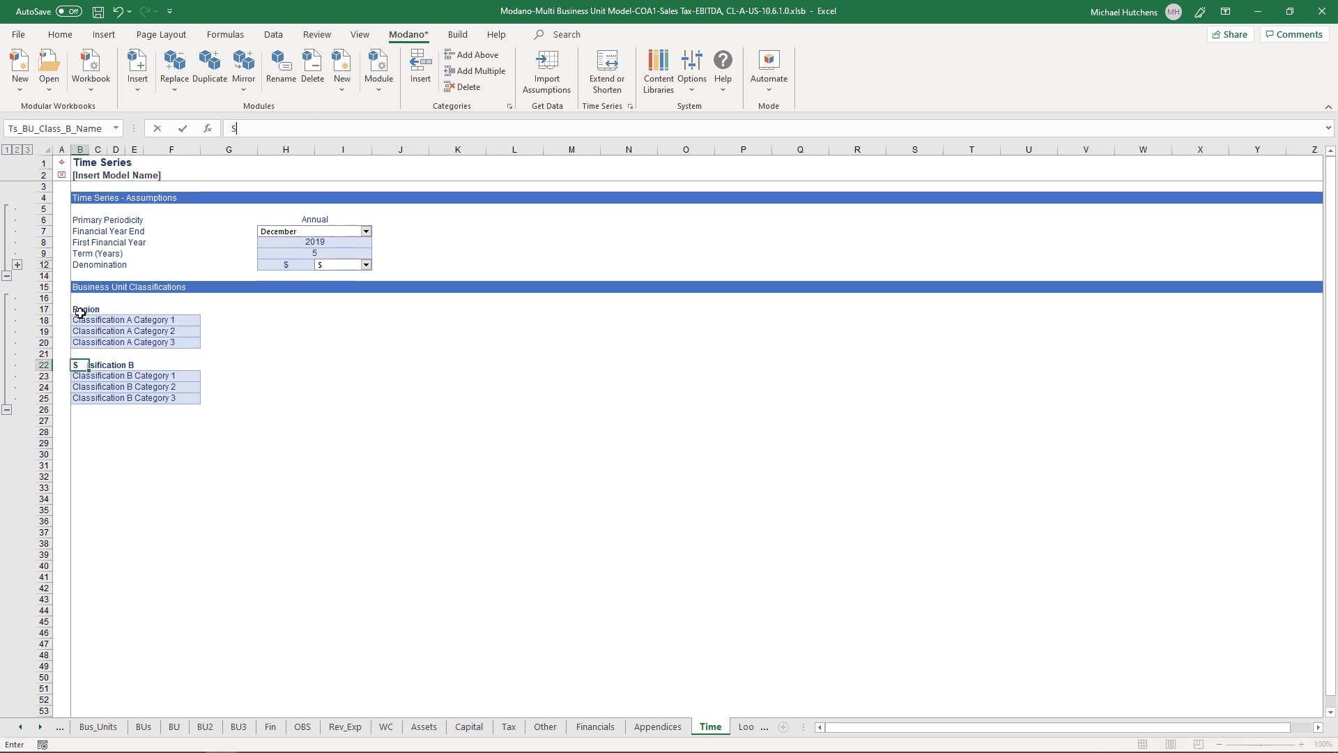
{"action": "key", "text": "Return"}
{"action": "scroll", "coordinate": [136, 337], "scroll_direction": "down", "scroll_amount": 1}
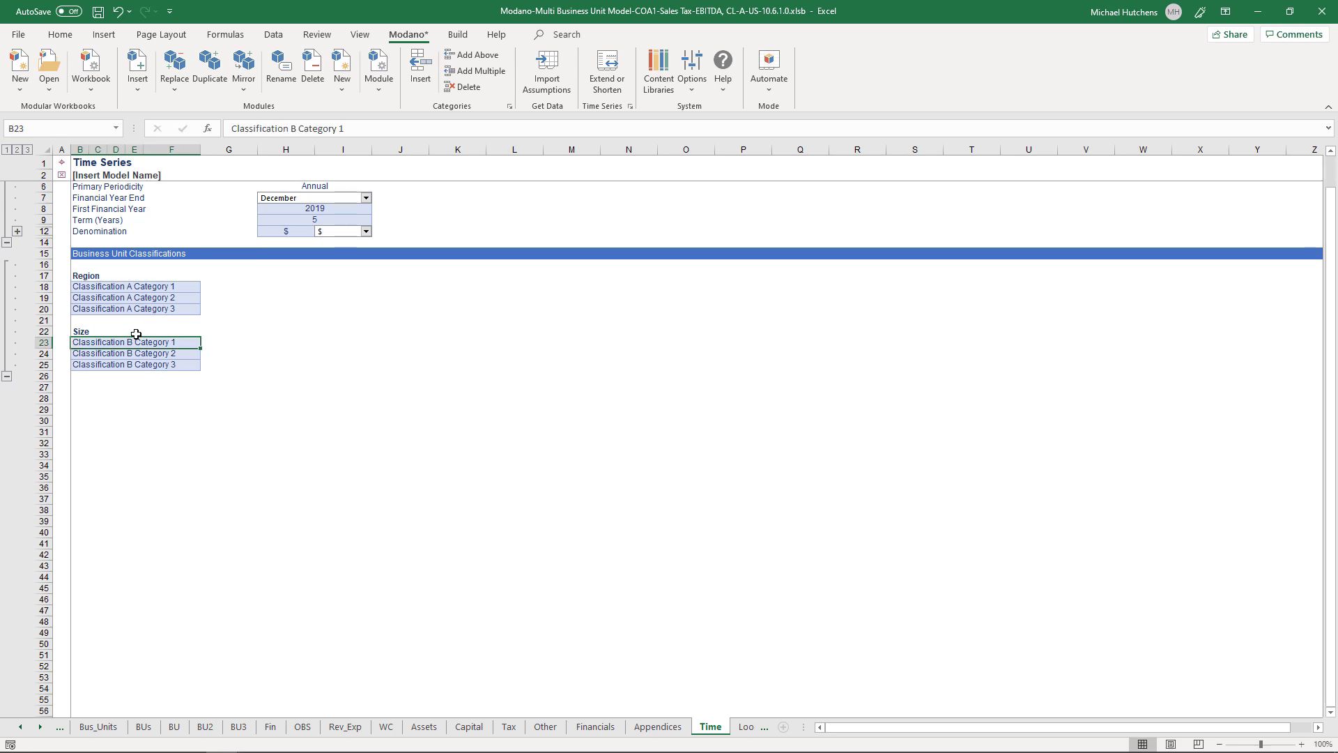
{"action": "scroll", "coordinate": [129, 316], "scroll_direction": "up", "scroll_amount": 1}
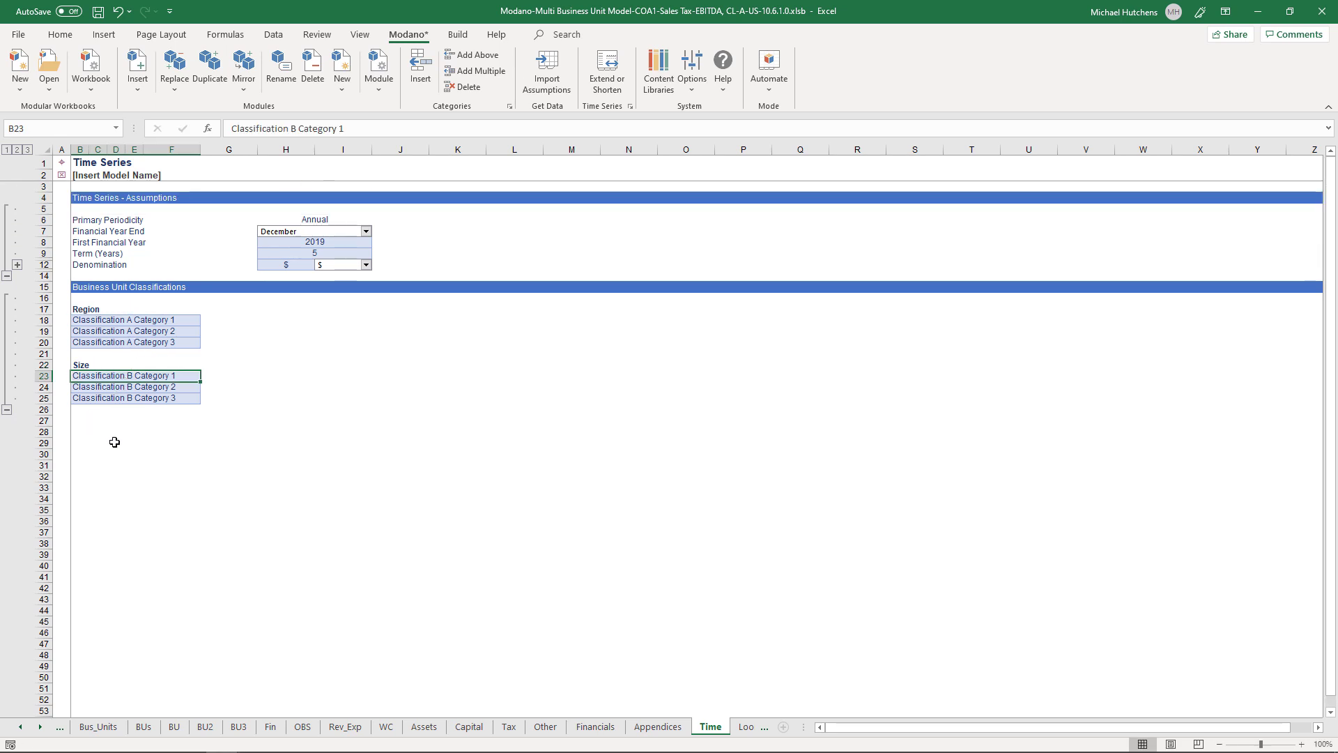
Step: Review the workbook's global lists for Business Units Classification A and B without changing them
{"action": "left_click", "coordinate": [94, 319]}
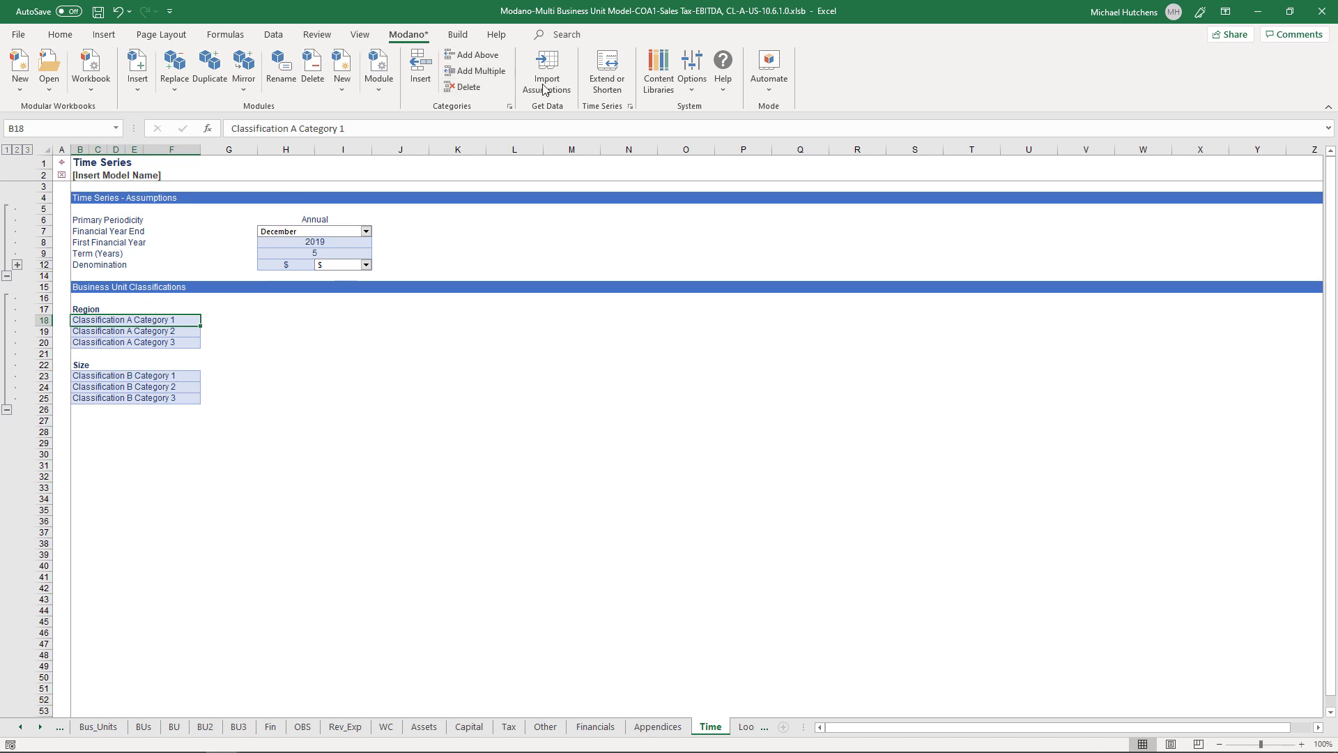
{"action": "left_click", "coordinate": [457, 34]}
{"action": "left_click", "coordinate": [463, 89]}
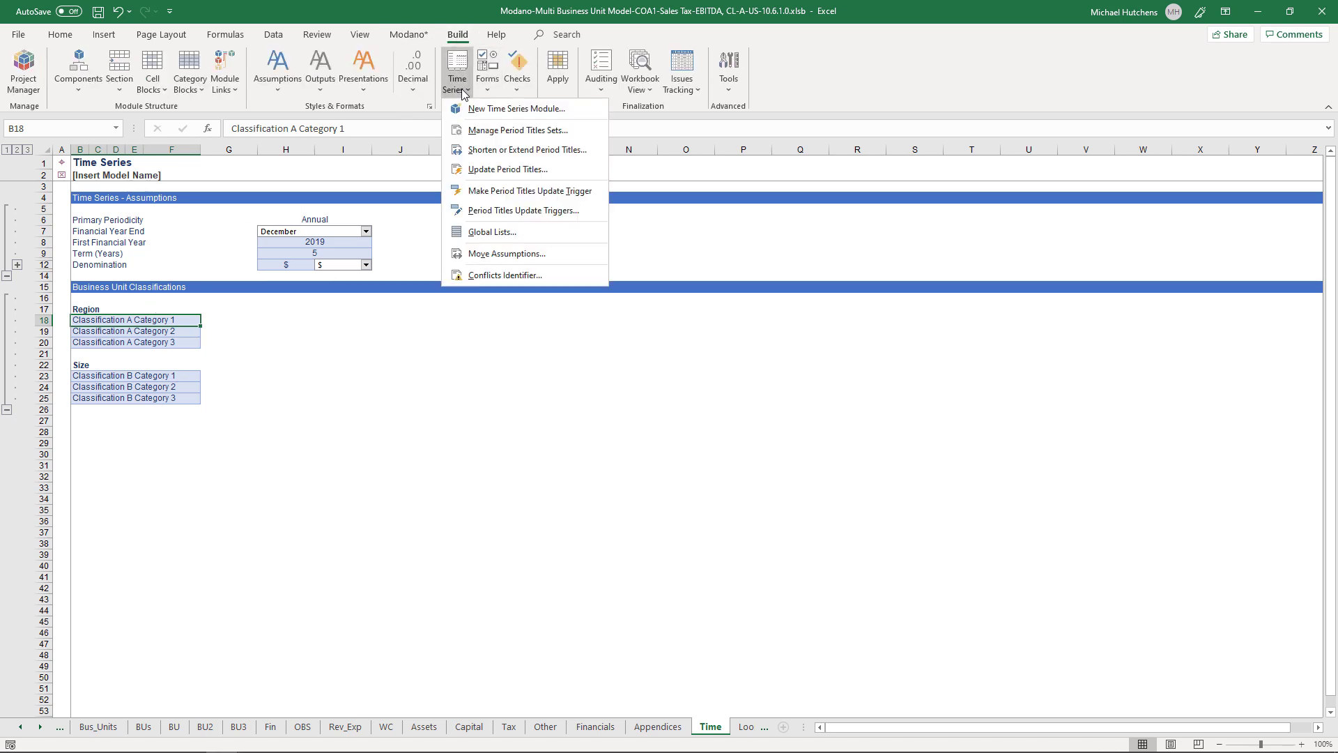
{"action": "left_click", "coordinate": [475, 231]}
{"action": "left_click", "coordinate": [571, 281]}
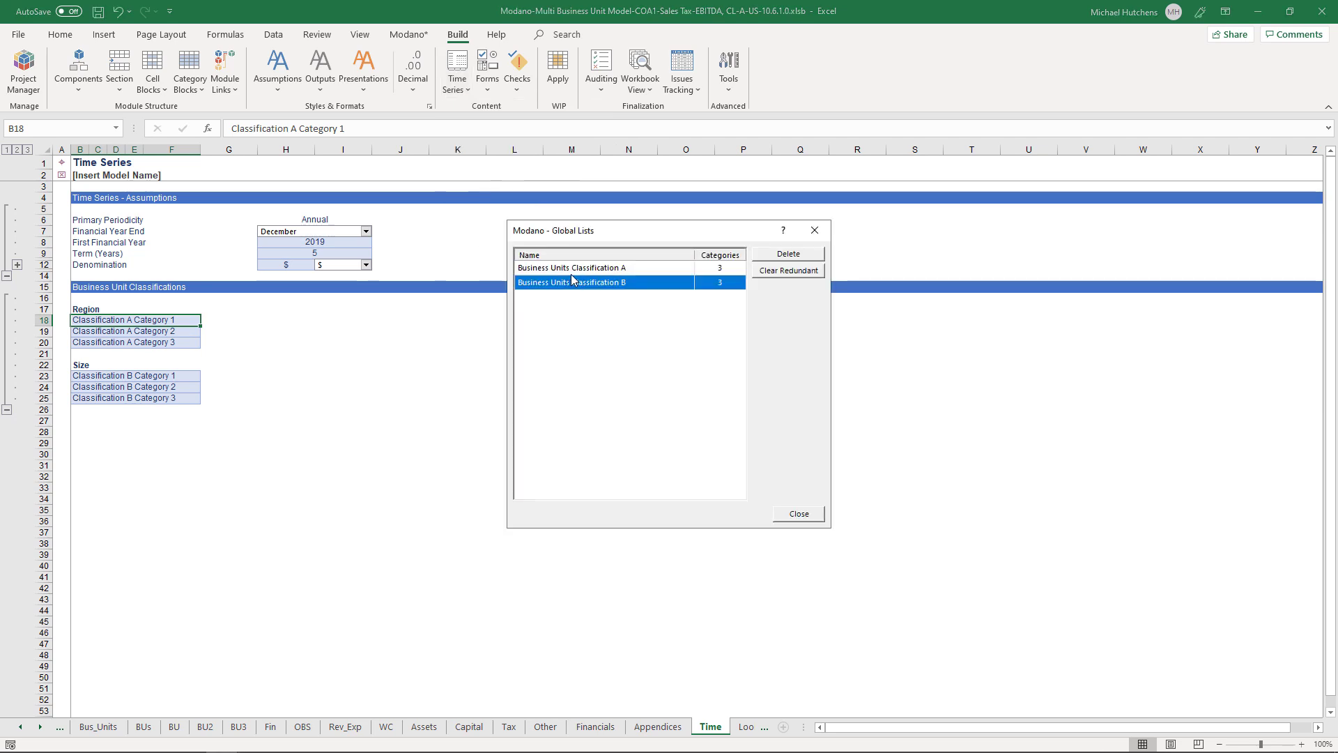
{"action": "left_click", "coordinate": [814, 230]}
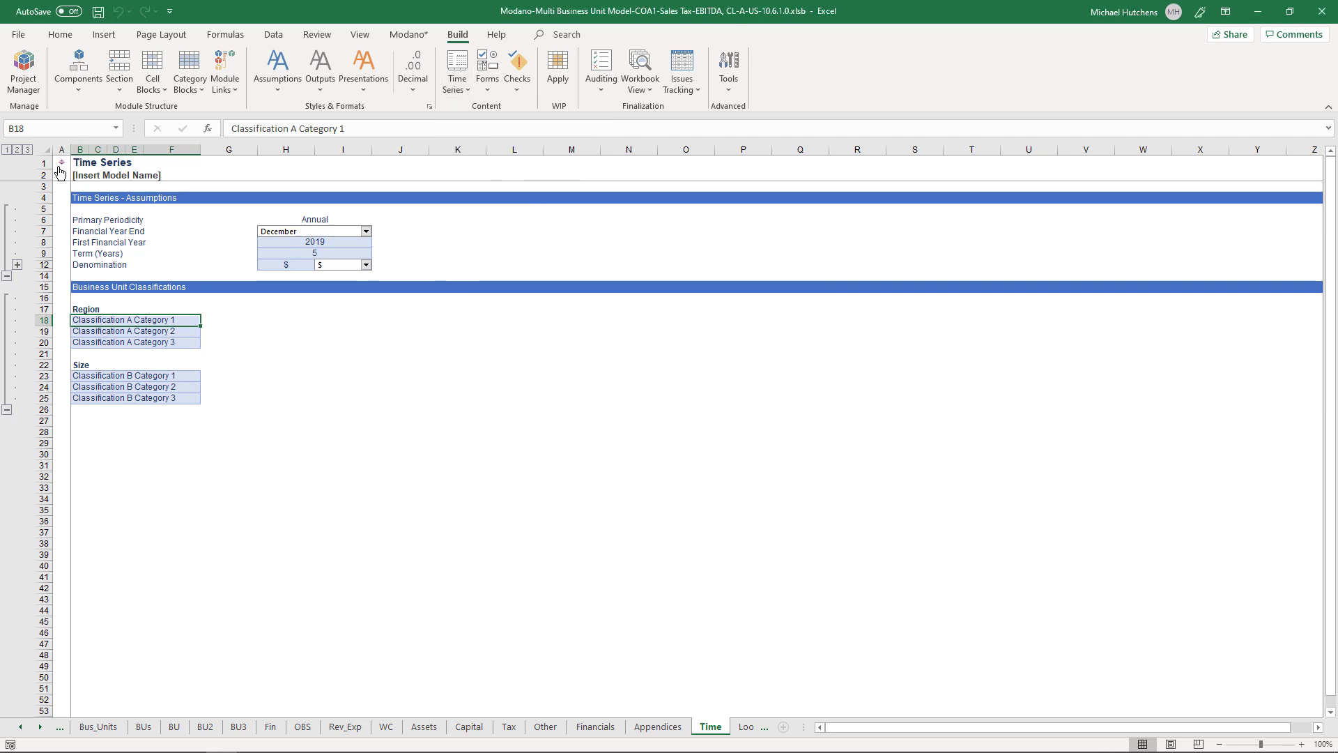
Step: Go to the first Business Unit sheet and examine its Region and Size classification labels and selections
{"action": "left_click", "coordinate": [60, 167]}
{"action": "left_click", "coordinate": [135, 383]}
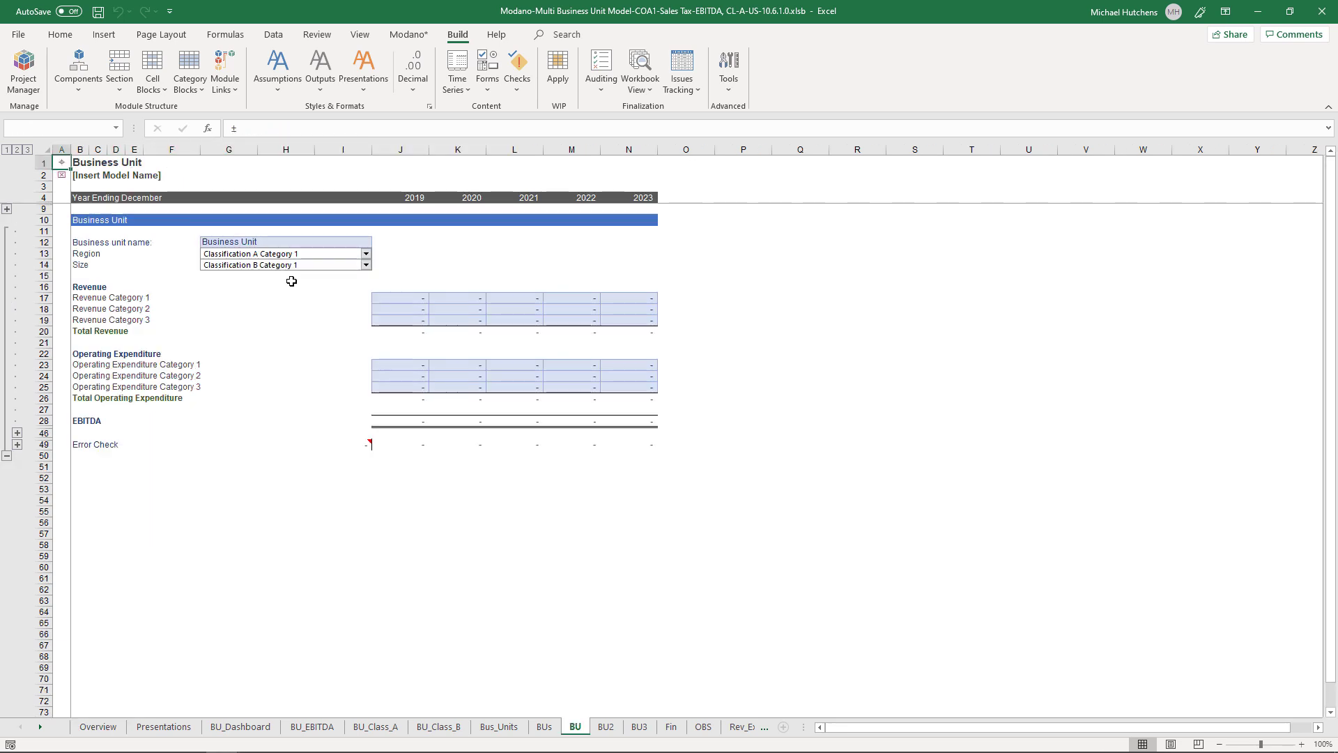
{"action": "left_click", "coordinate": [272, 255]}
{"action": "left_click", "coordinate": [161, 246]}
Step: Switch back to the customized MBUM, COA1-EBITDA, CL-A-US workbook and view its Business Units Dashboard
{"action": "key", "text": "alt+w"}
{"action": "key", "text": "w"}
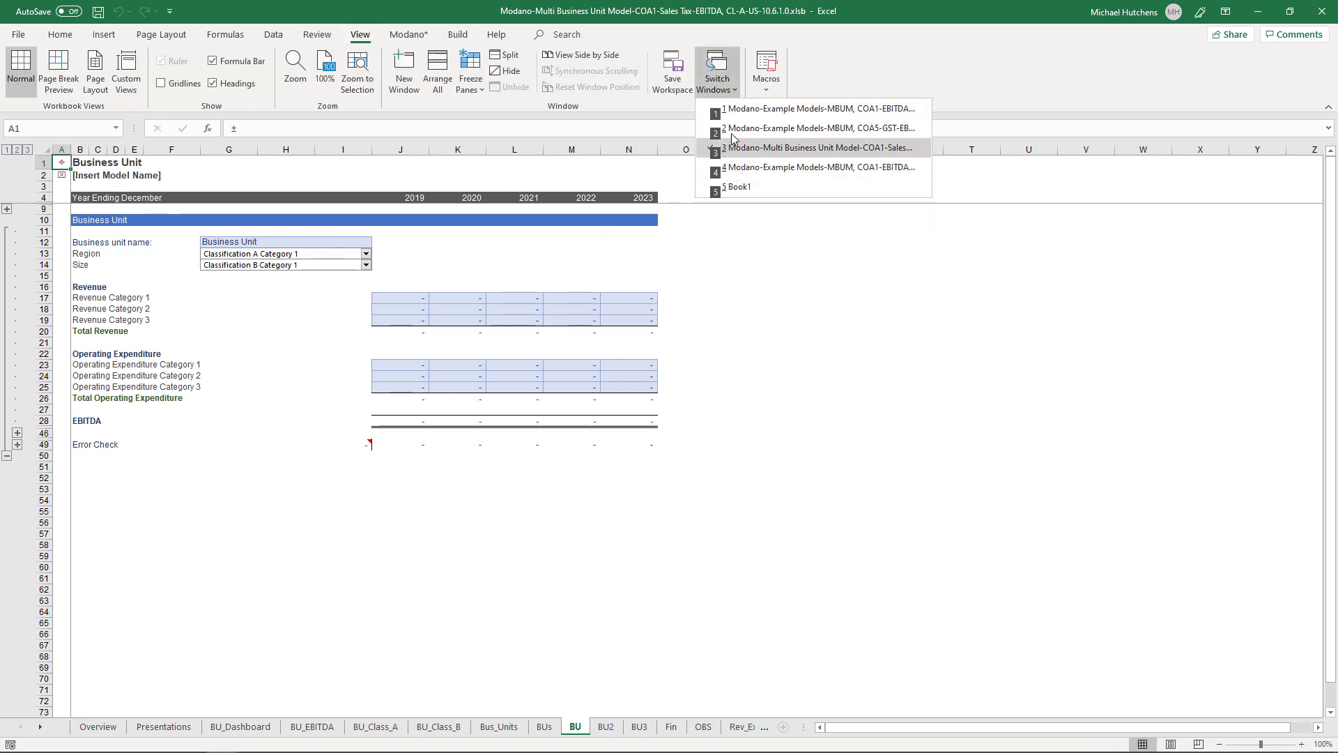
{"action": "left_click", "coordinate": [752, 167]}
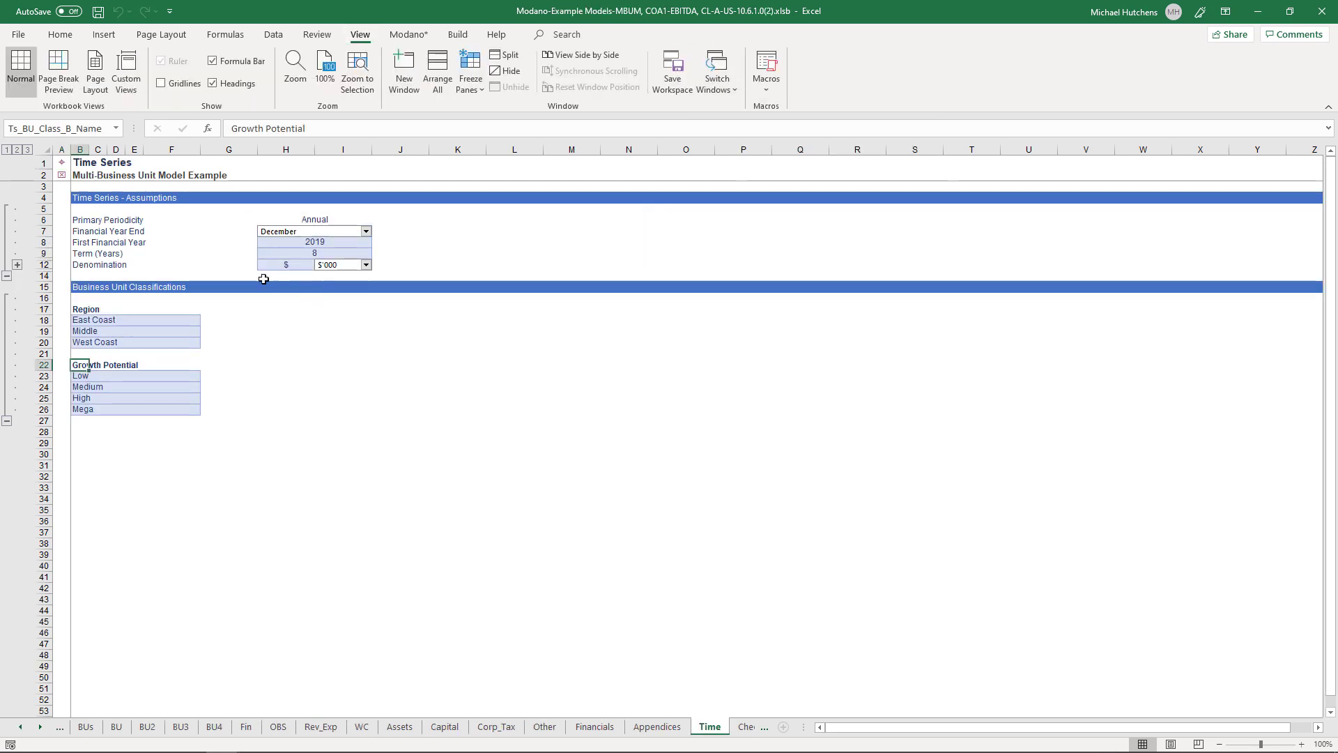
{"action": "left_click", "coordinate": [63, 162]}
{"action": "left_click", "coordinate": [157, 365]}
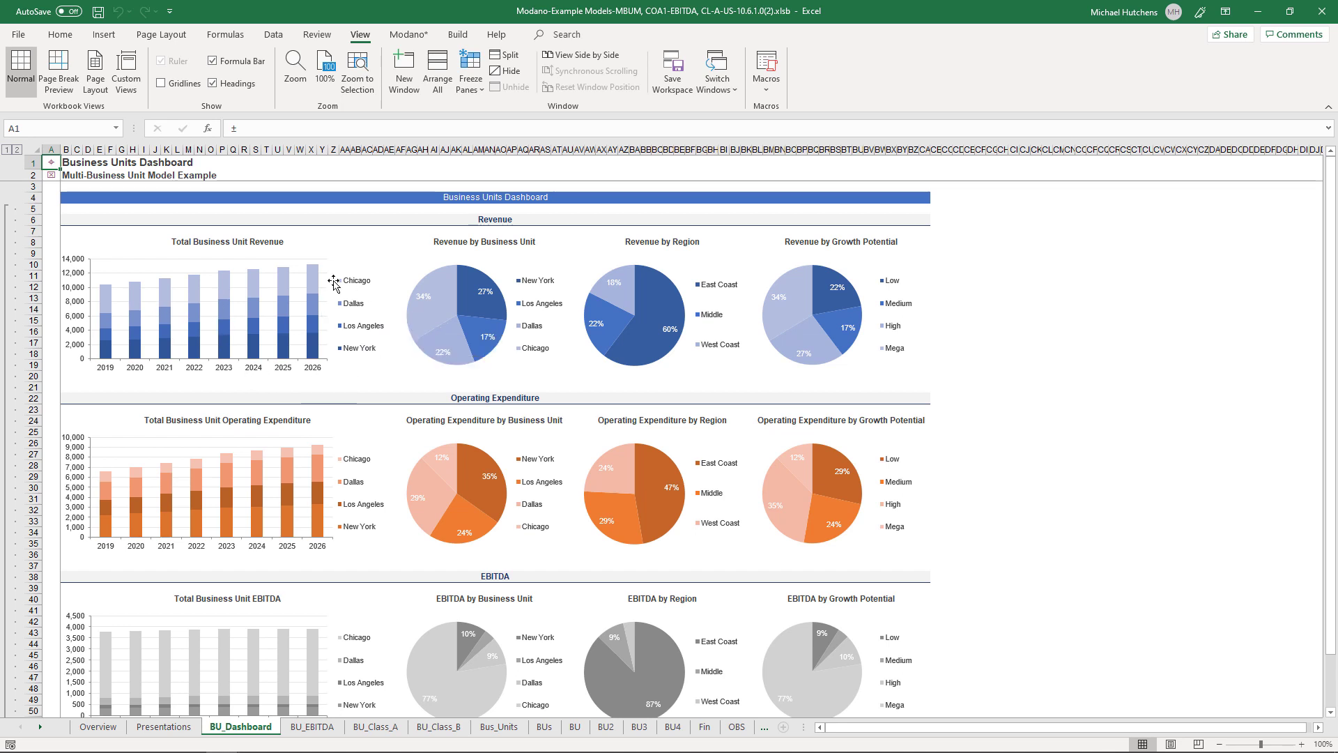
Step: Go to the Business Units sheet and review its business unit names and categories, then return to the Overview
{"action": "left_click", "coordinate": [52, 161]}
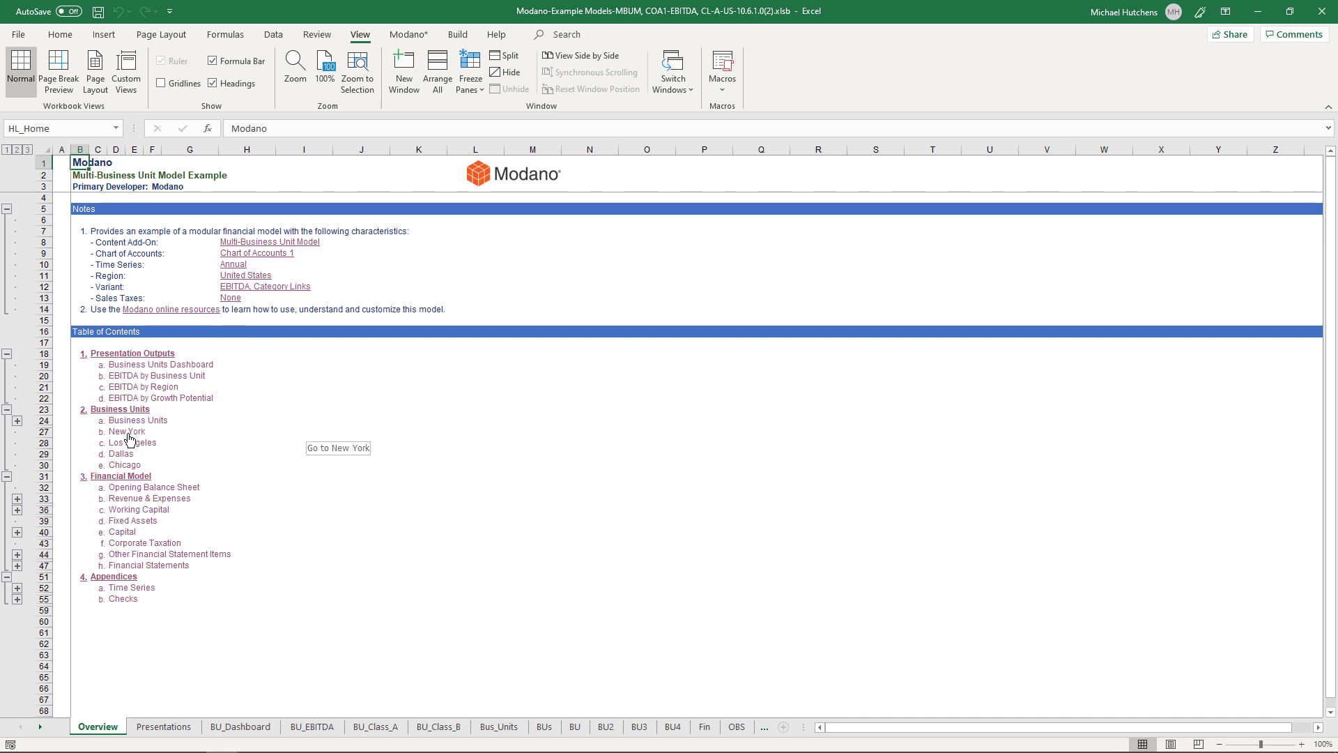
{"action": "left_click", "coordinate": [132, 430]}
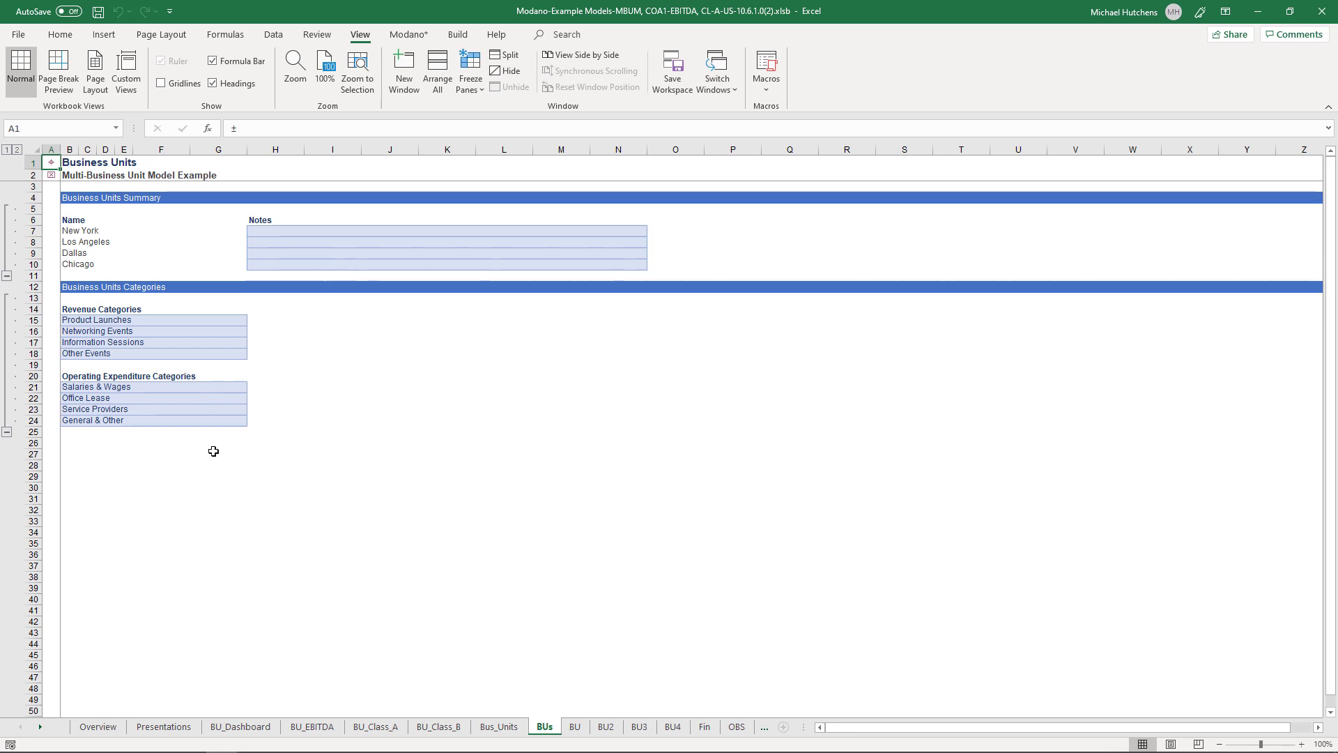
{"action": "left_click", "coordinate": [52, 162]}
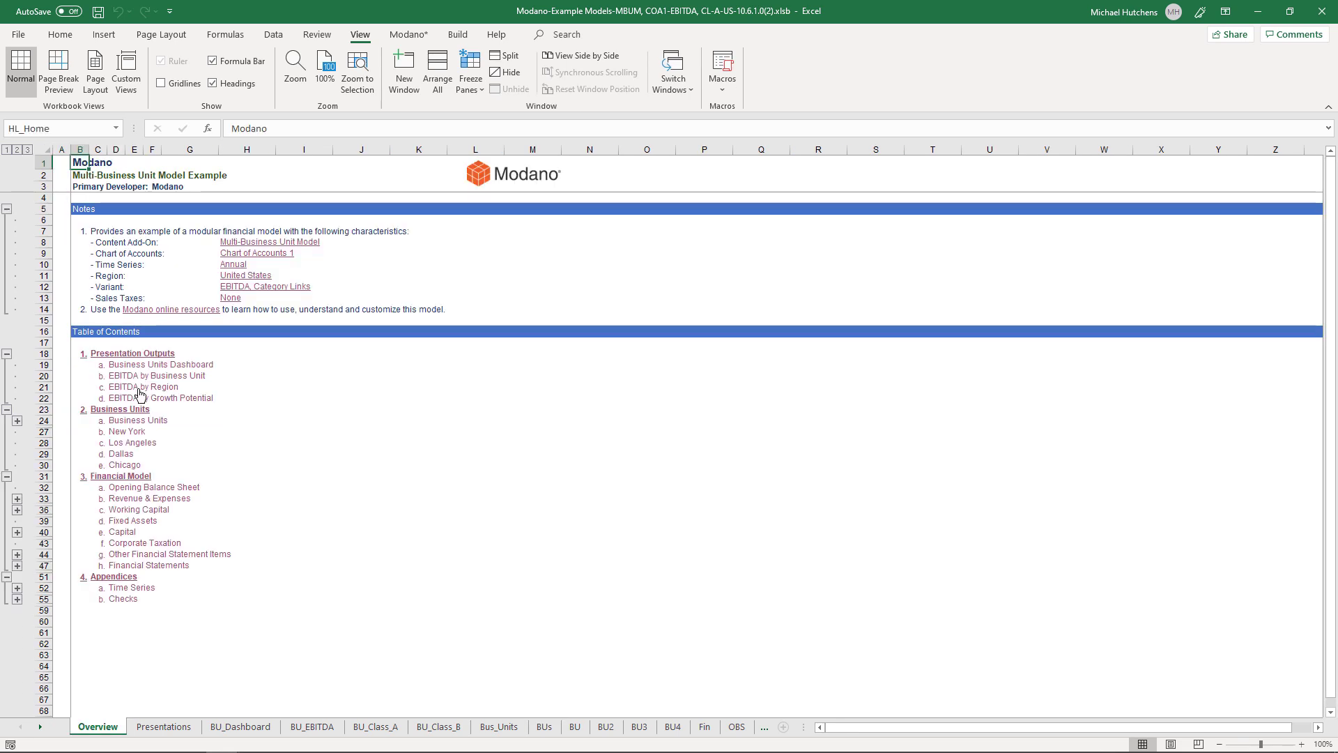
Step: Review the EBITDA by Region and EBITDA by Growth Potential sheets and return to the Overview
{"action": "left_click", "coordinate": [138, 389]}
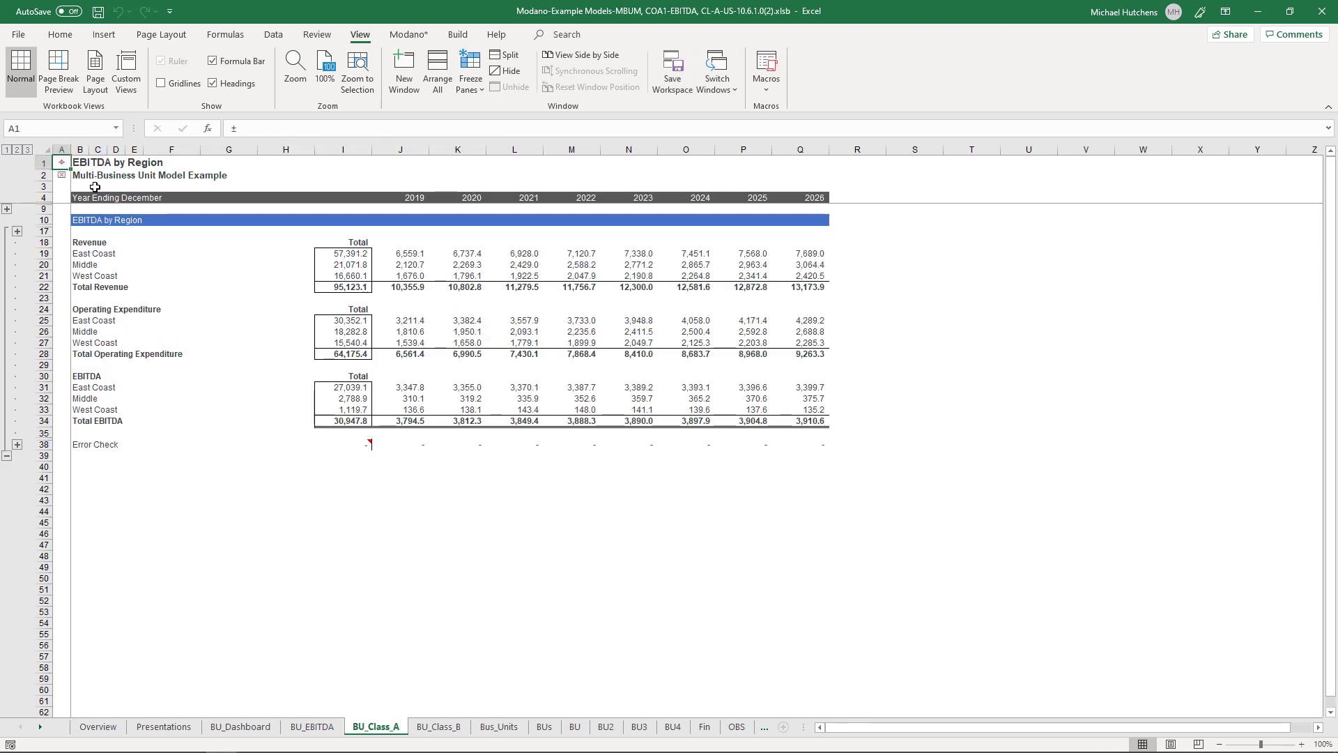
{"action": "left_click", "coordinate": [61, 162]}
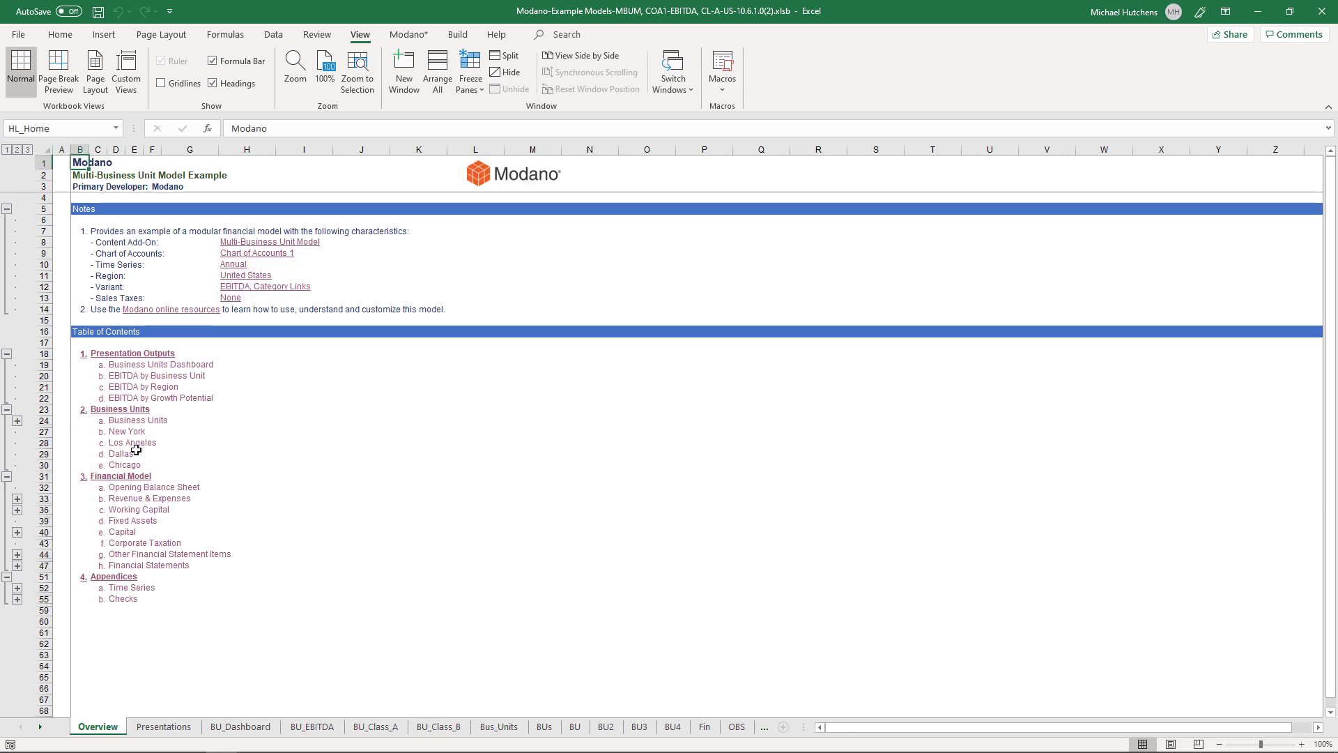
{"action": "left_click", "coordinate": [160, 397]}
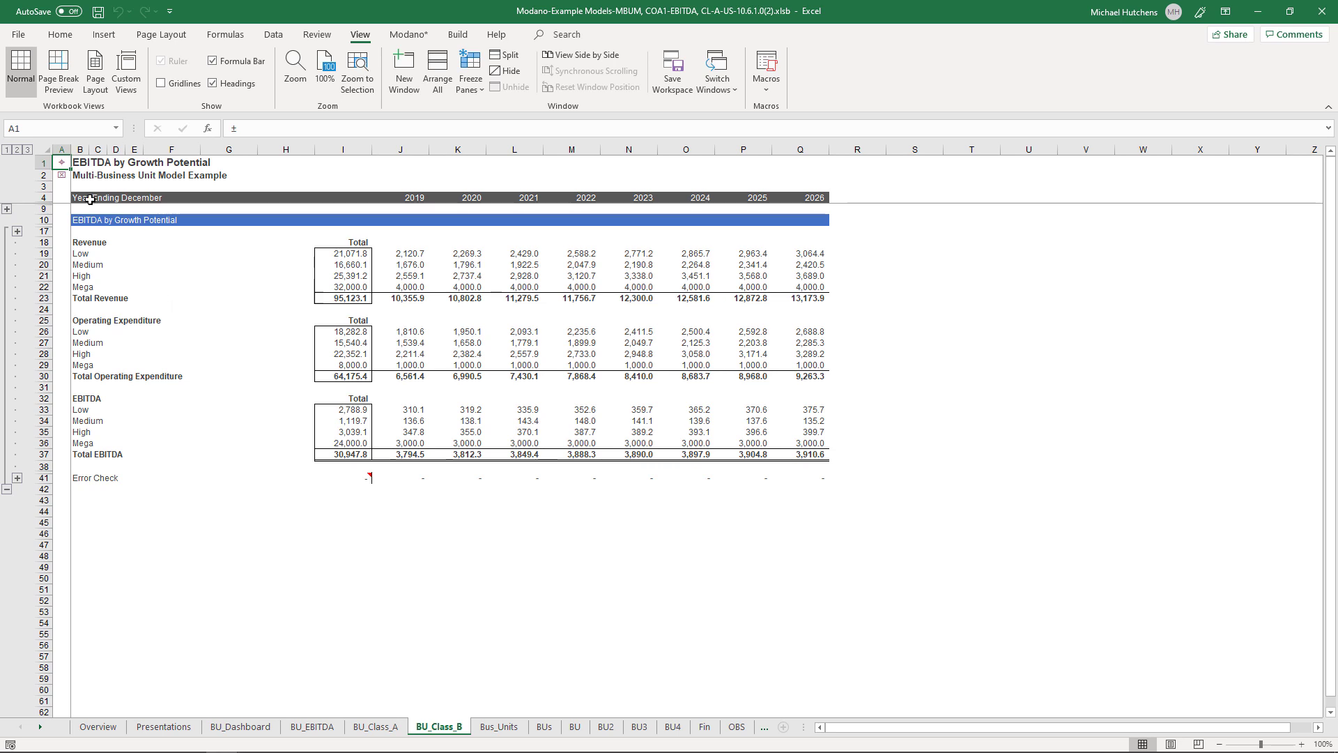
{"action": "left_click", "coordinate": [61, 173]}
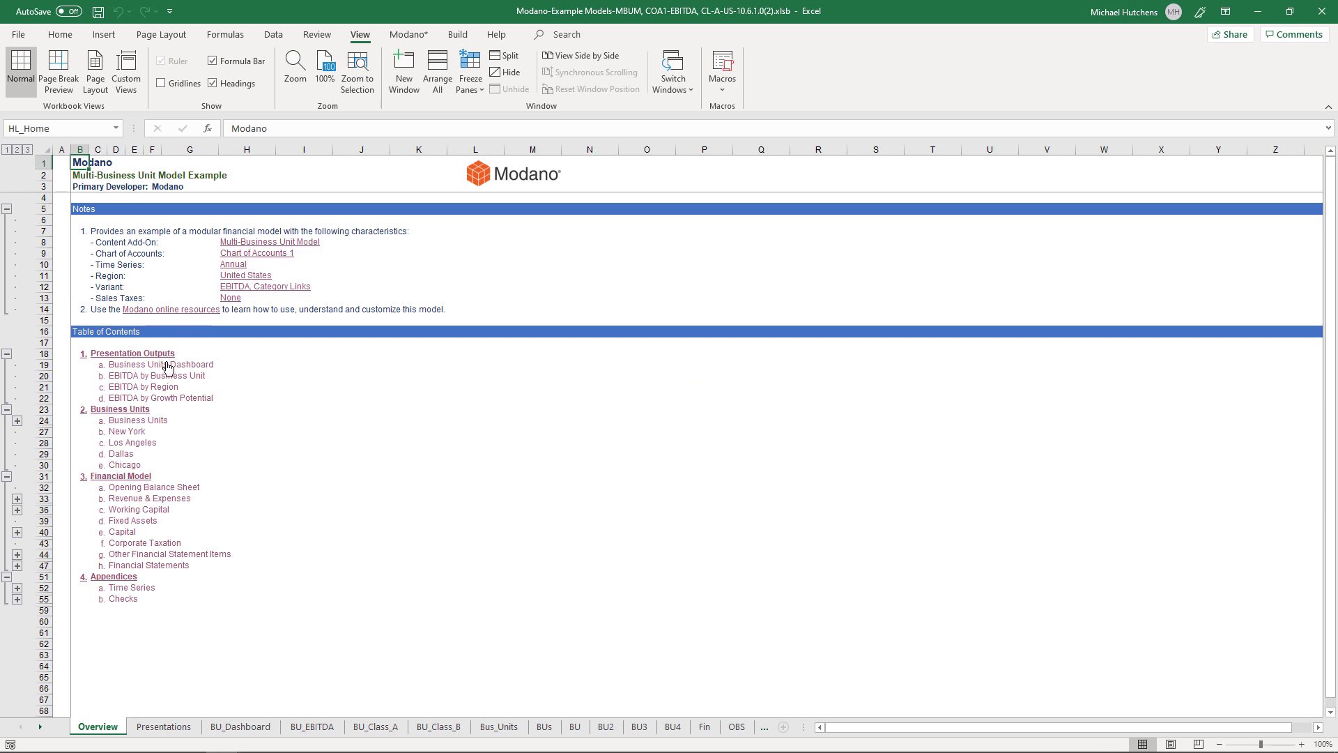